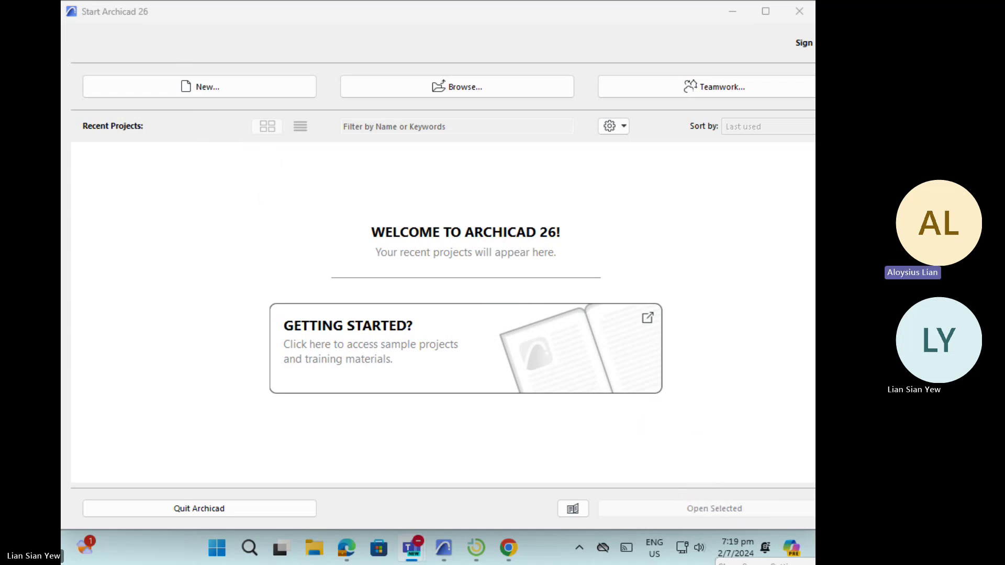
- Create a new project from Archicad 26 Template.tpl with the work environment profile Architectural Profile 26
left_click(223, 88)
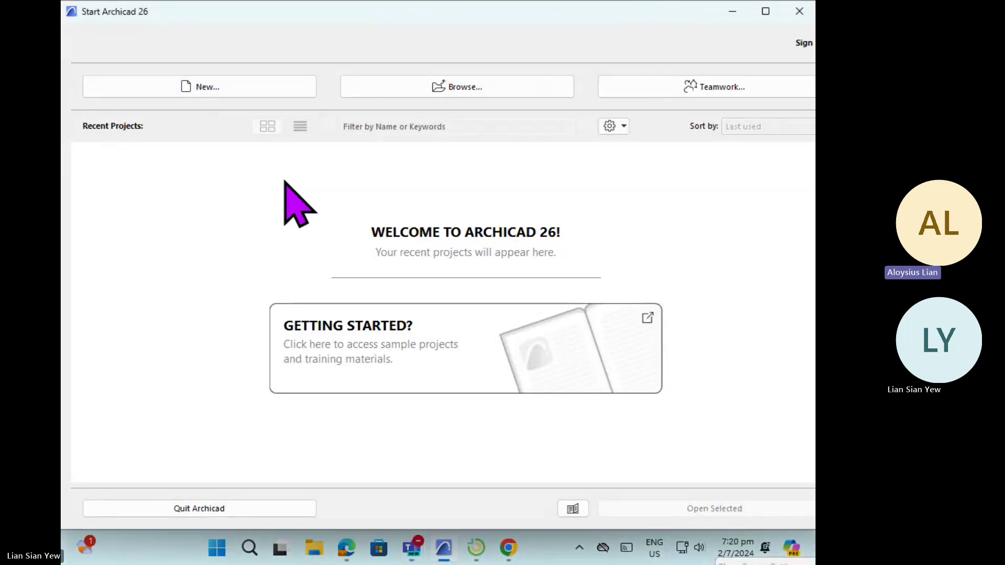
left_click(227, 90)
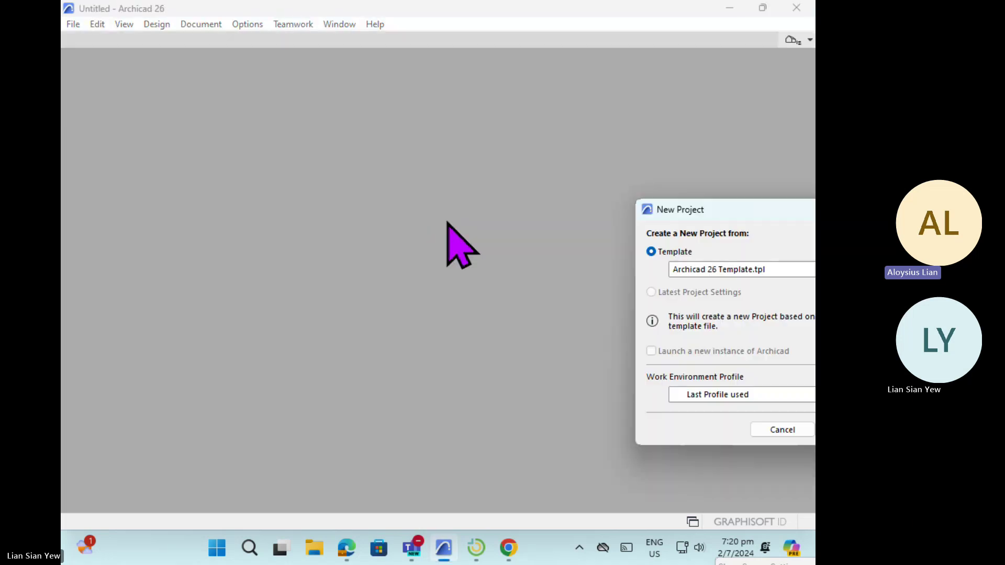
left_click_drag(741, 209, 435, 115)
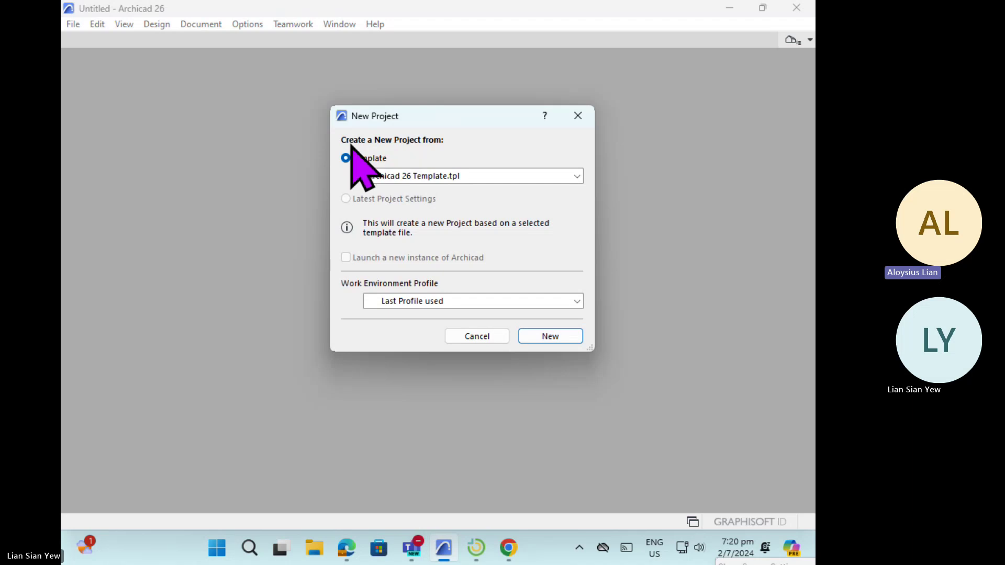
left_click(497, 301)
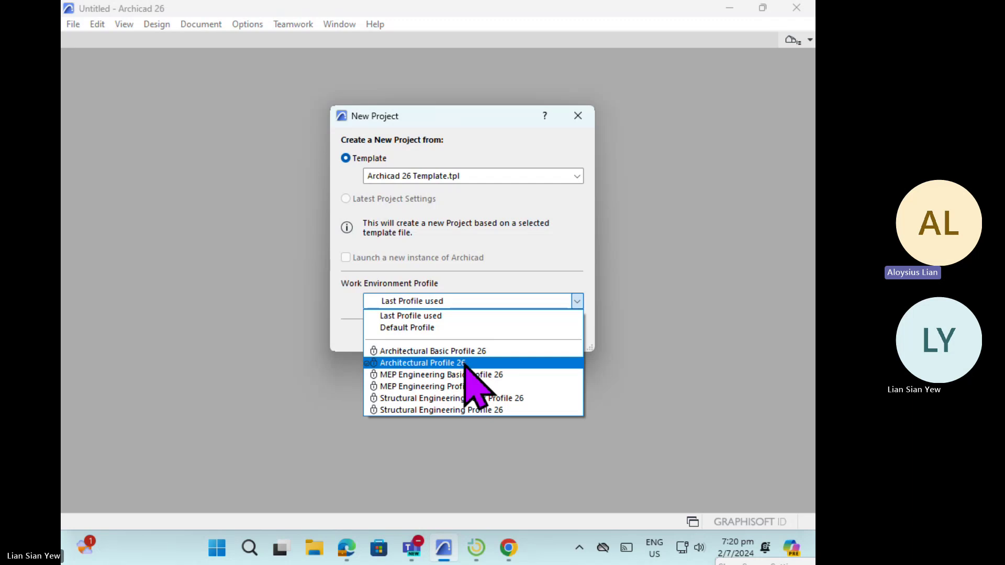
left_click(522, 362)
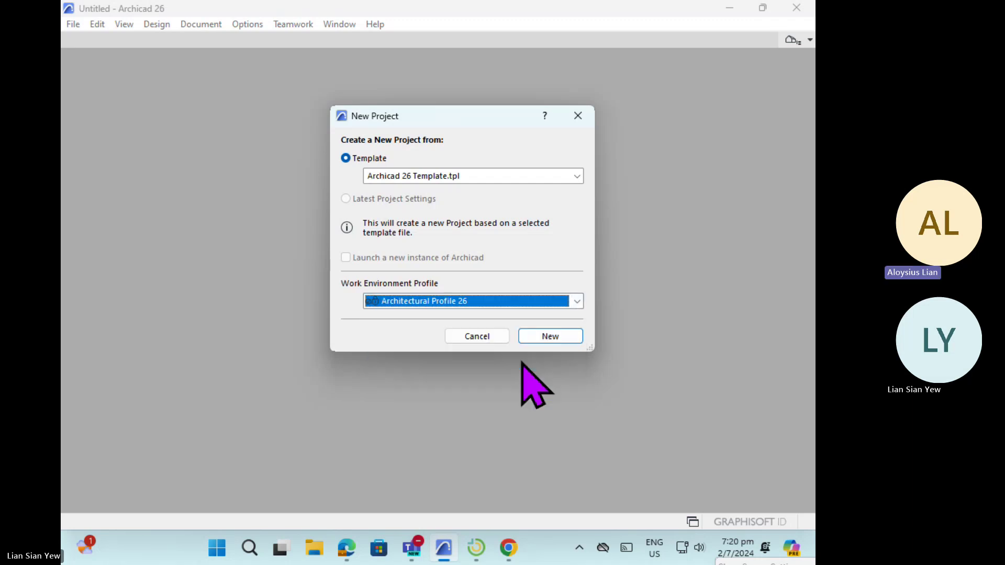
left_click(564, 338)
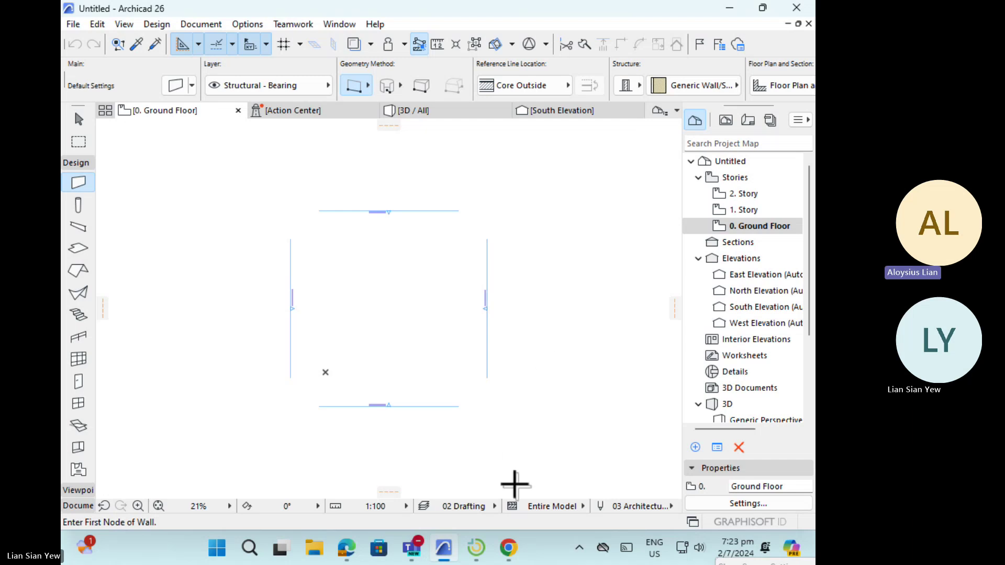
- Switch to Chrome and browse the SP_Archicad teaching folder in OneDrive for the lab files
left_click(507, 549)
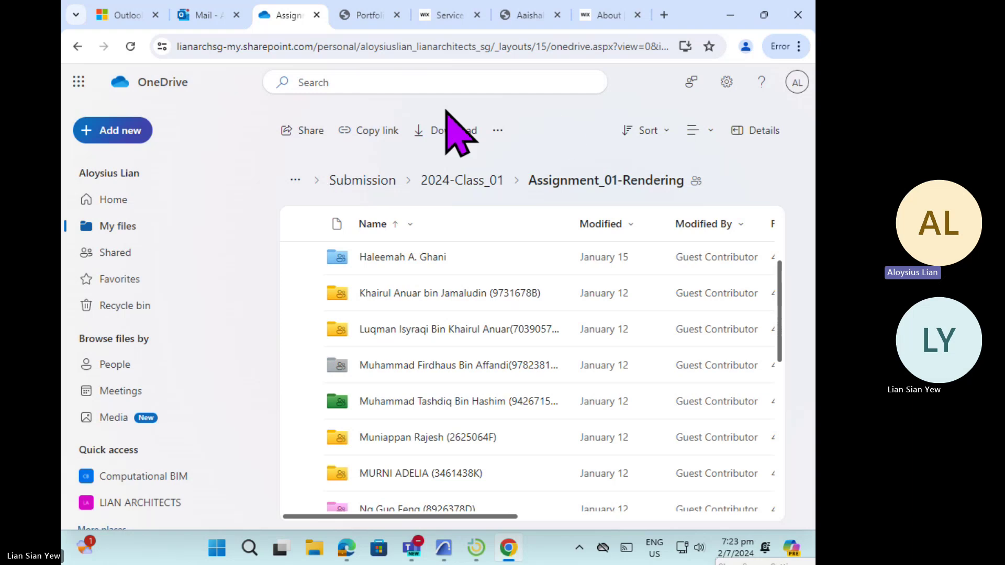
left_click(348, 186)
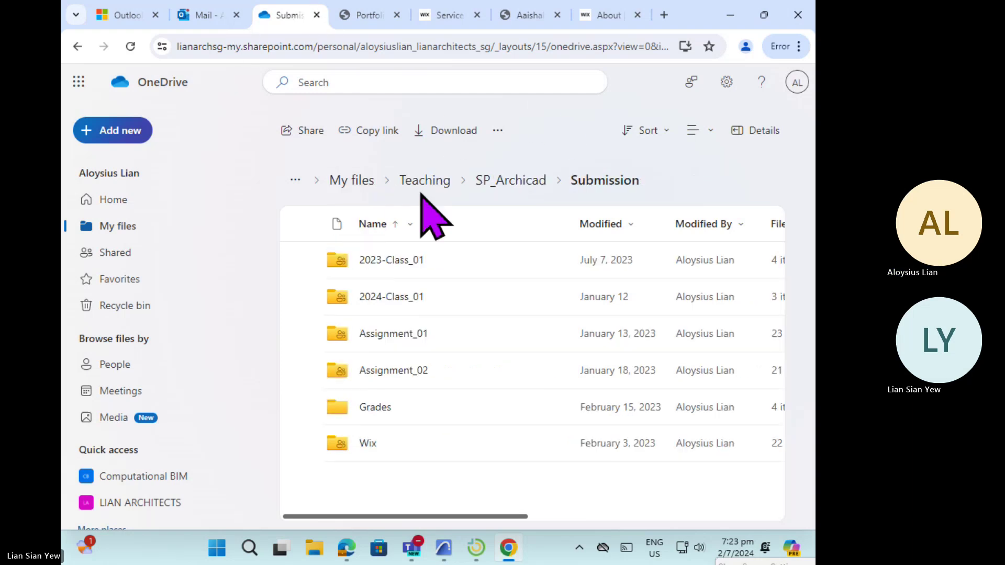
left_click(494, 184)
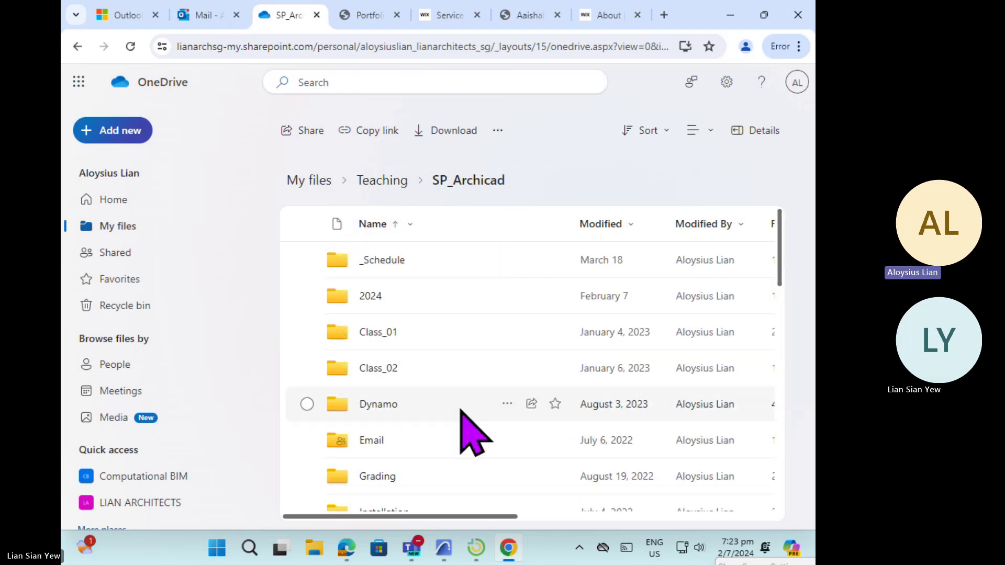
scroll(450, 440, "down", 10)
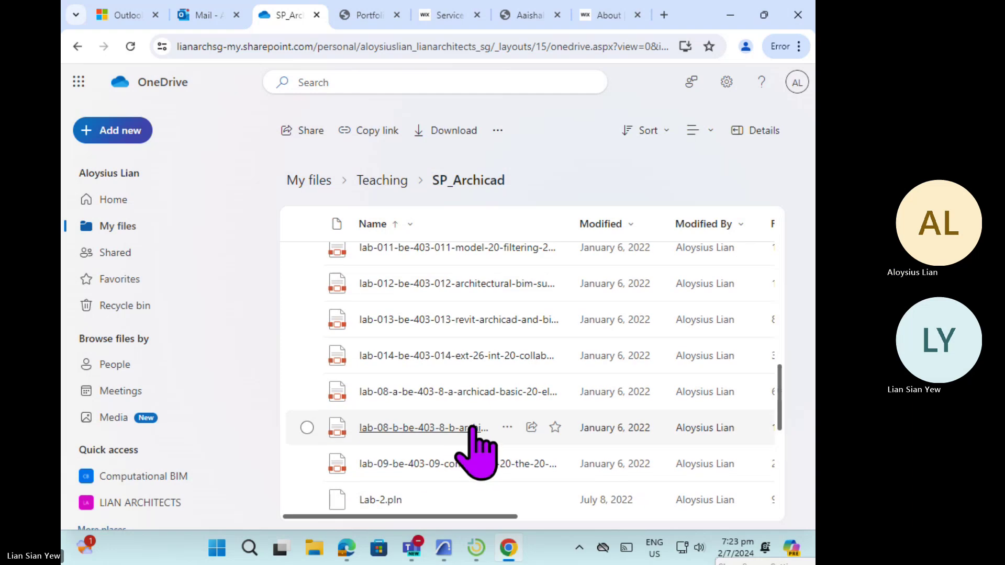
scroll(478, 449, "up", 3)
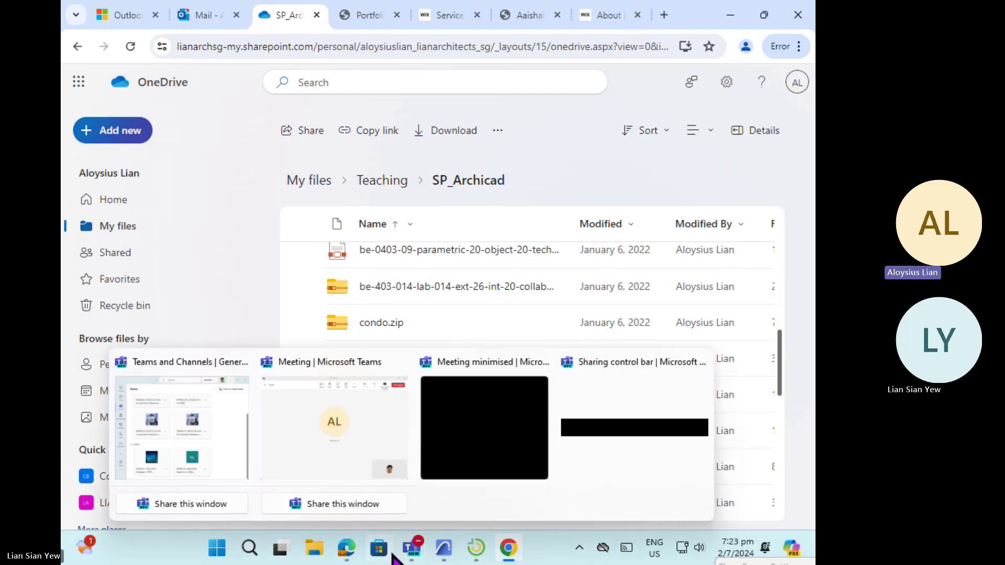
- Switch to Edge and view the ArchiCAD Basic Elements Part 1 lesson under ArchiCAD Labs on the course site
left_click(349, 554)
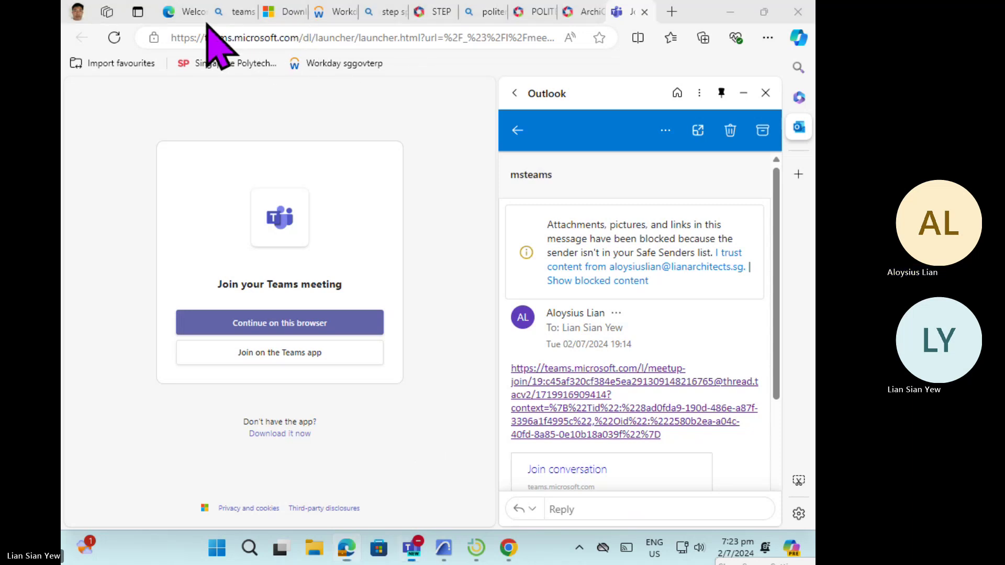
left_click(582, 11)
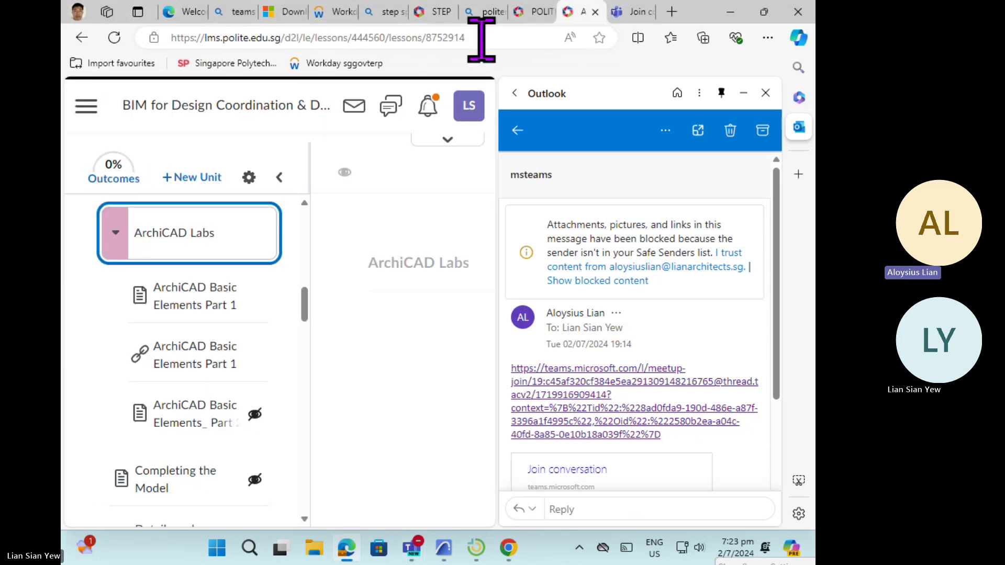
left_click(187, 301)
scroll(188, 317, "up", 1)
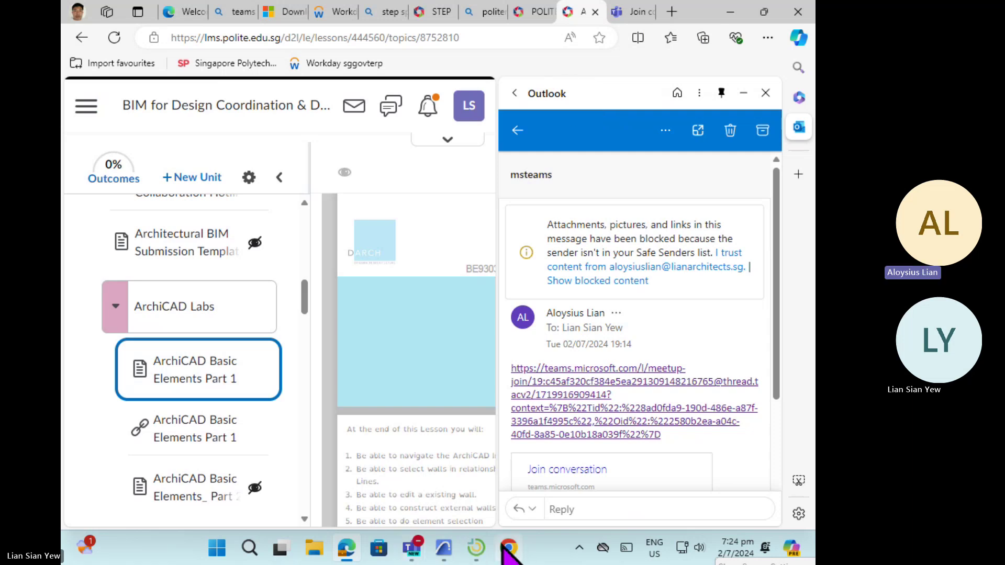
- Return to Chrome and locate the lab-08-a Archicad basic elements file in the SP_Archicad folder
left_click(316, 547)
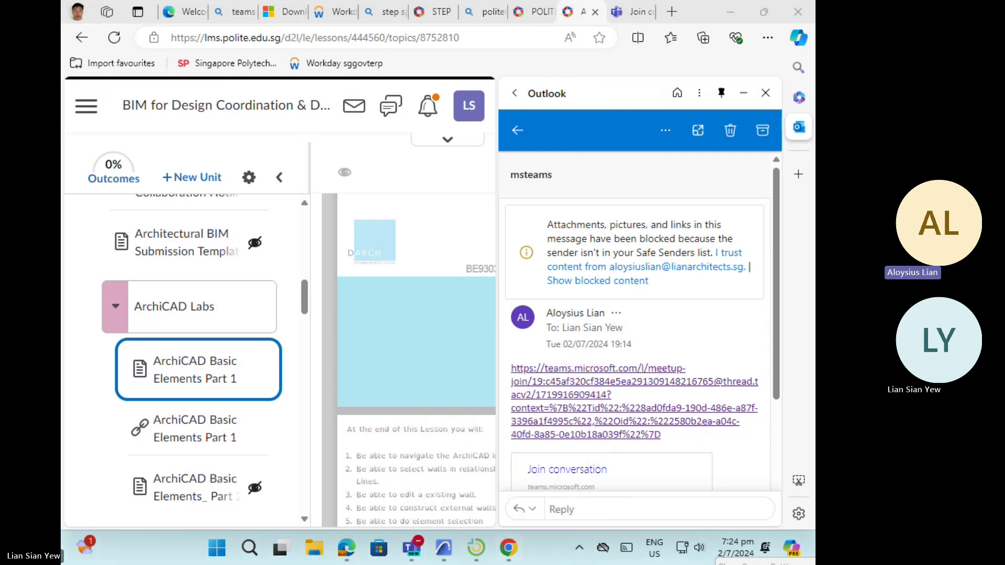
left_click(718, 64)
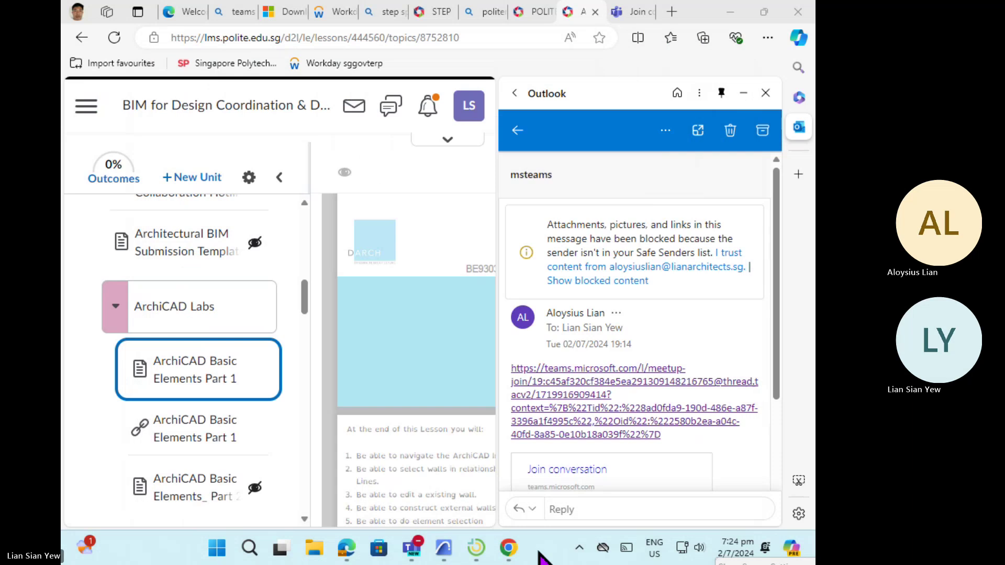
left_click(512, 552)
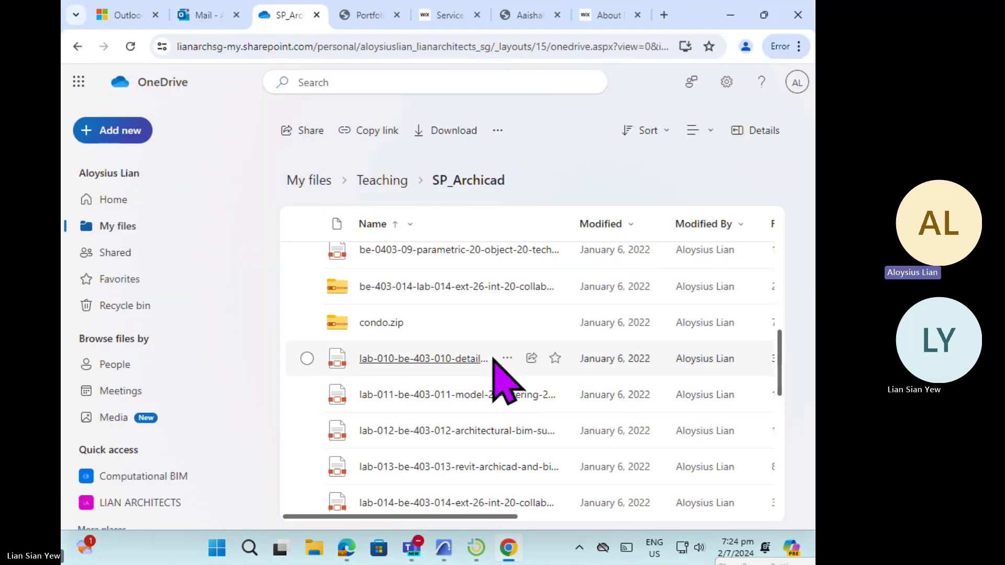
scroll(497, 366, "down", 2)
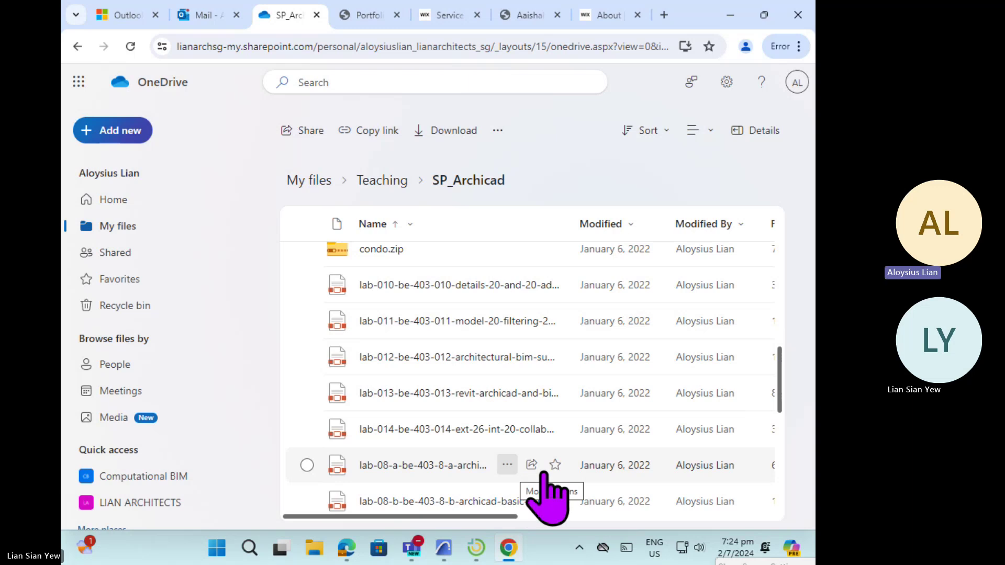
- Switch to Archicad and review the Navigator's View Map, Layout Book and Publisher Sets, ending on the Project Map
left_click(445, 550)
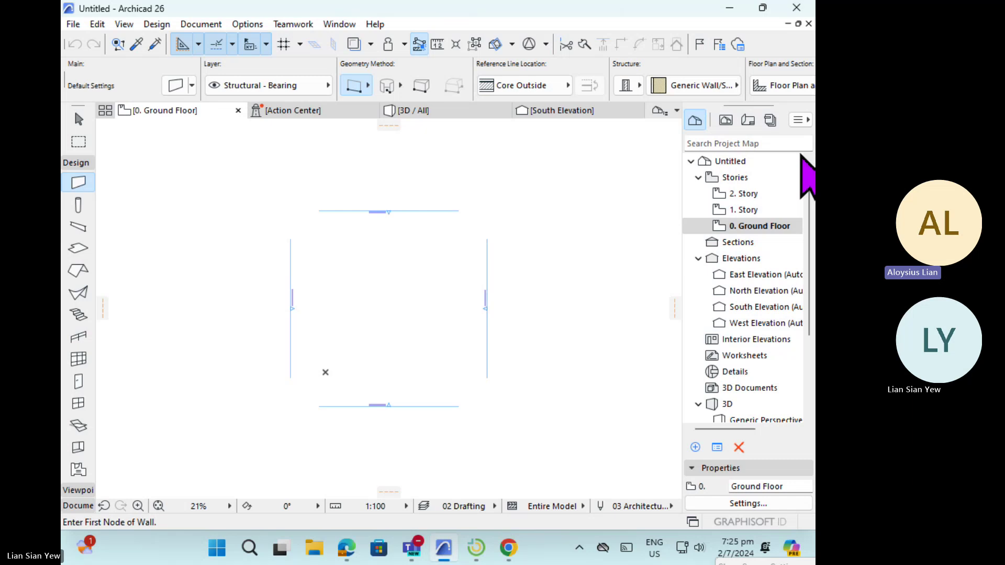
left_click(726, 120)
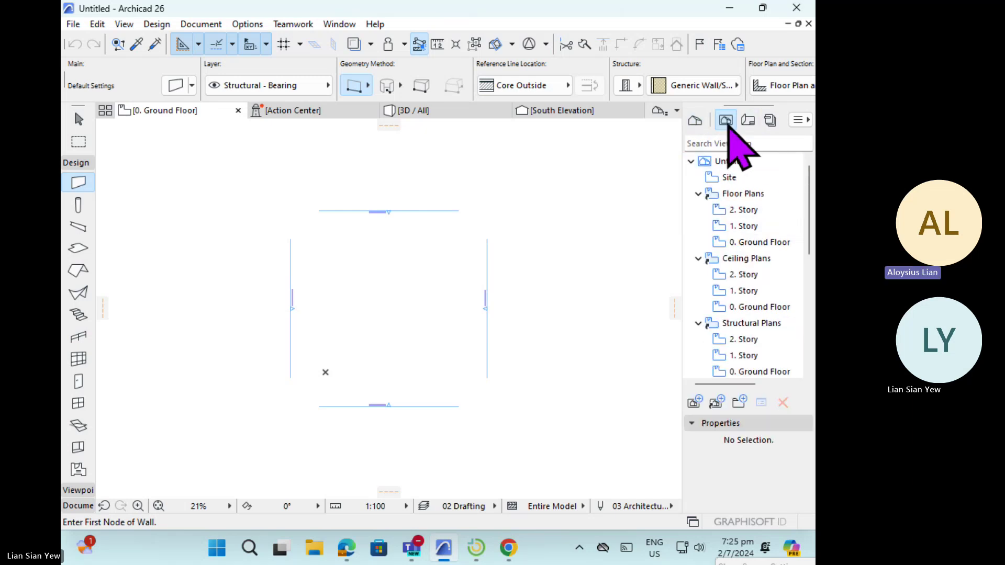
left_click(753, 124)
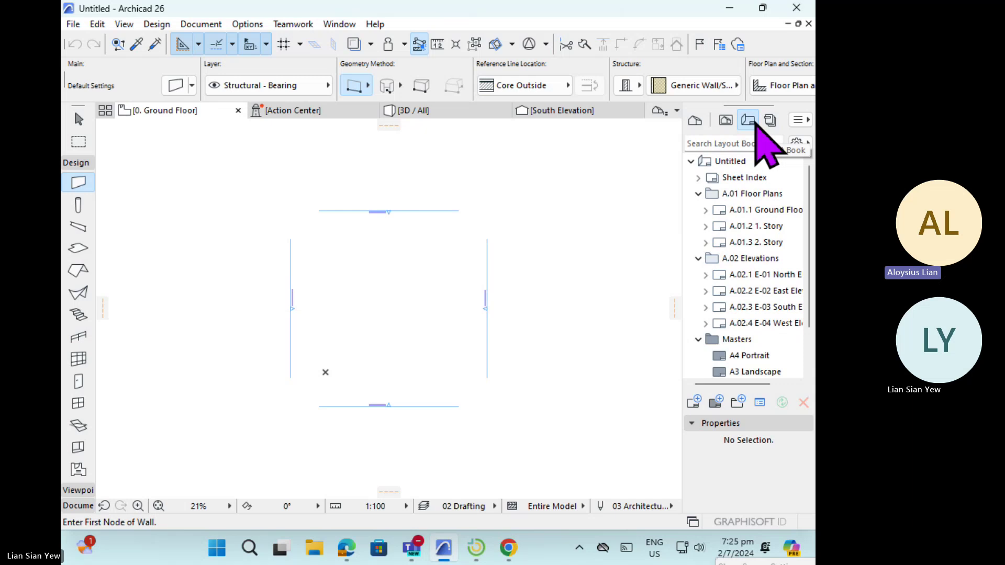
left_click(769, 121)
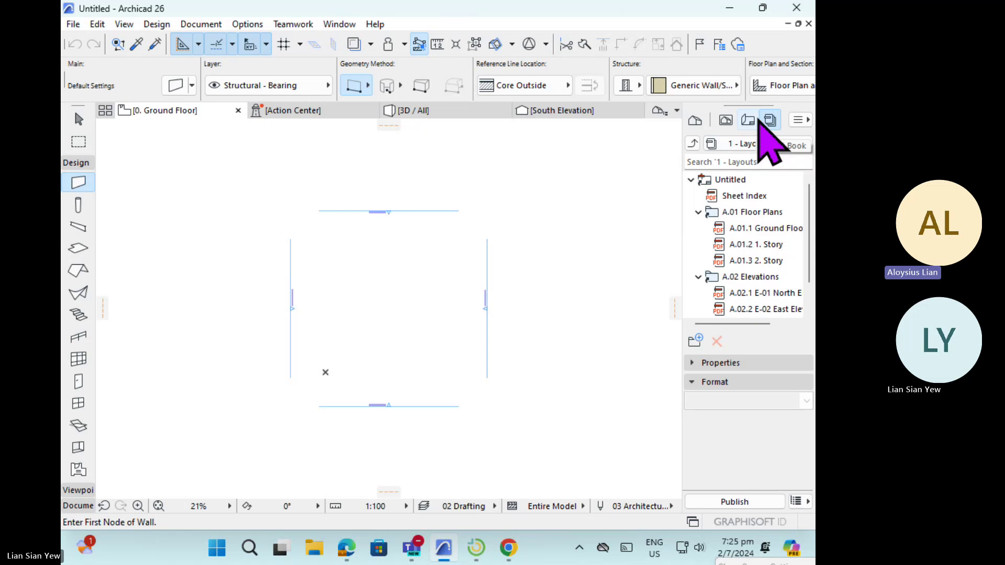
left_click(726, 120)
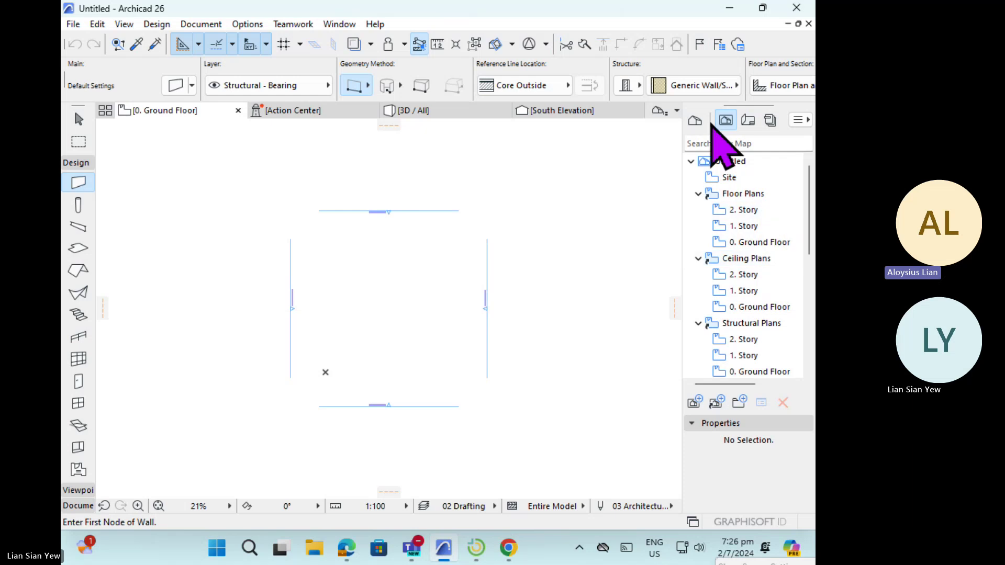
scroll(758, 288, "down", 5)
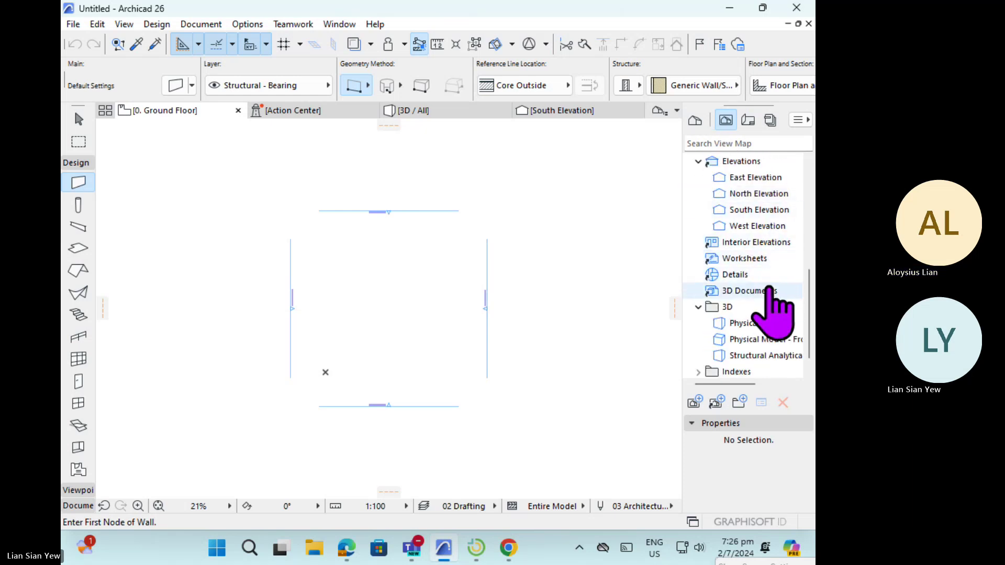
left_click(695, 120)
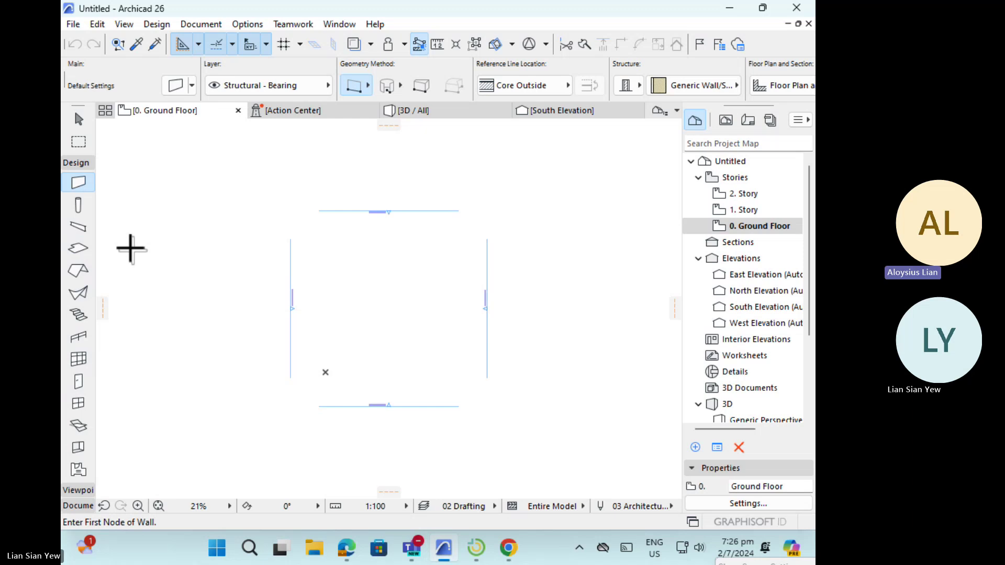
- Review the Viewpoint and Document tool groups in the Toolbox, leaving all the groups collapsed
left_click(78, 490)
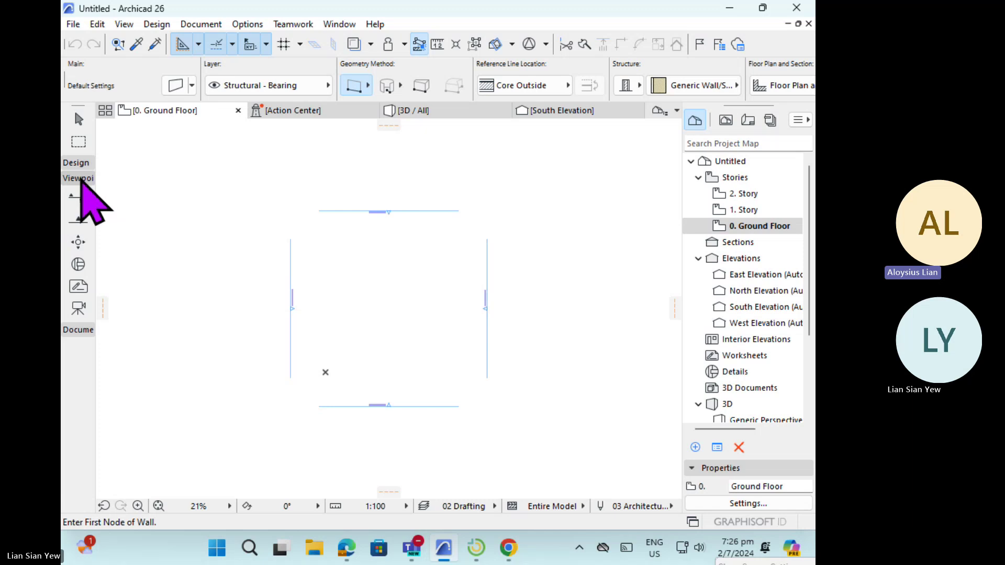
left_click(78, 330)
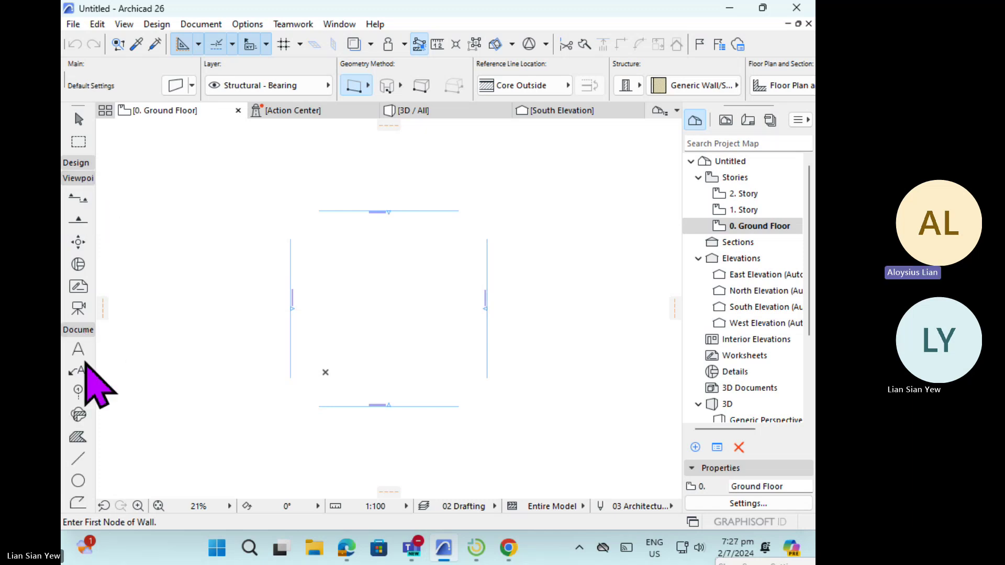
scroll(84, 397, "down", 3)
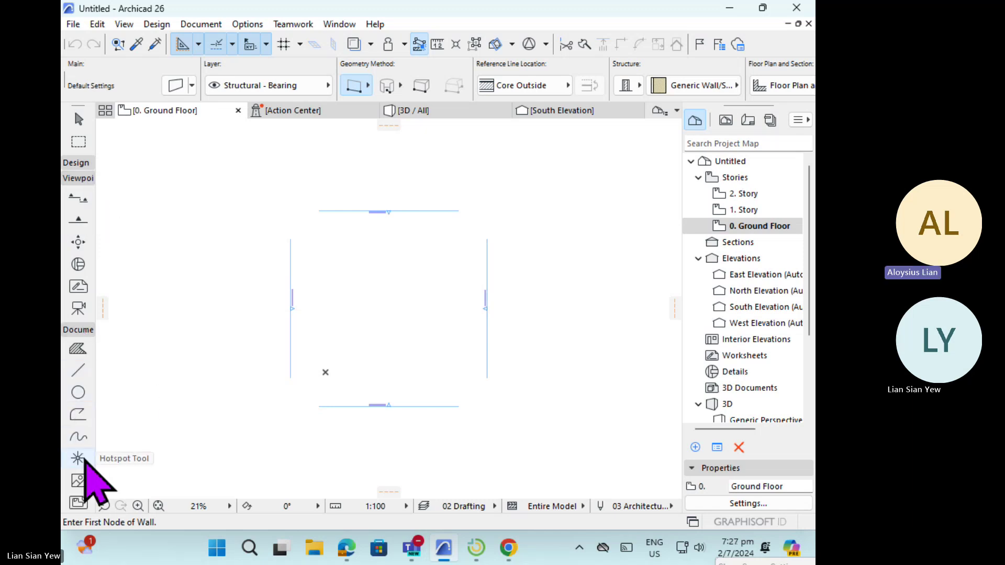
scroll(76, 366, "up", 3)
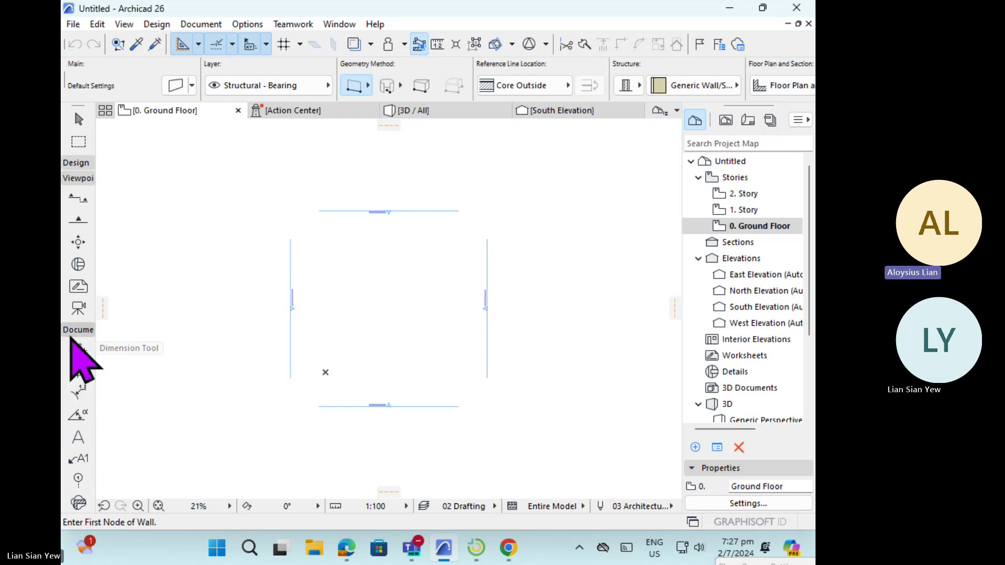
left_click(77, 330)
left_click(80, 179)
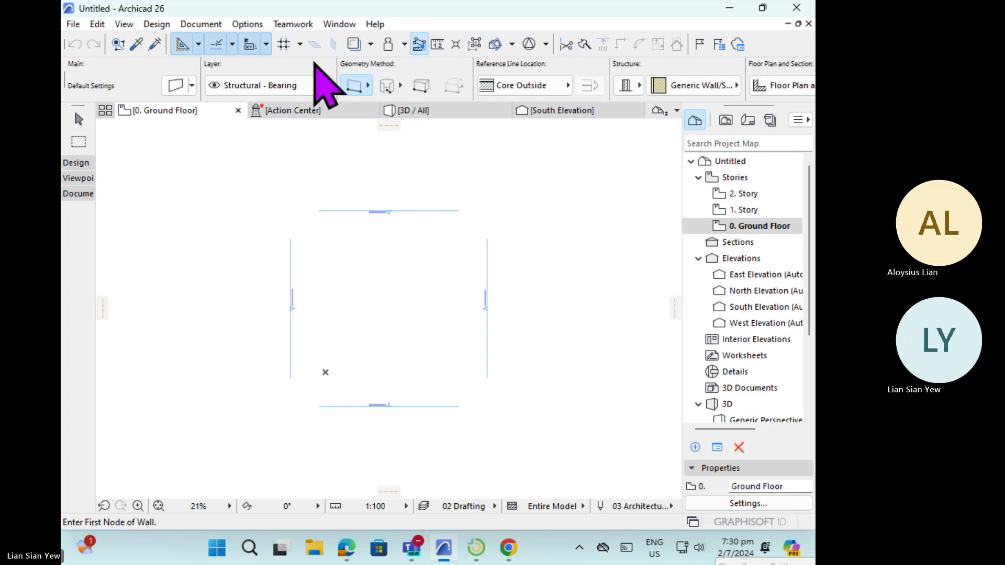
- Examine the Wall tool's default settings in the Info Box, from geometry method to structural analytical parameters
scroll(314, 61, "right", 3)
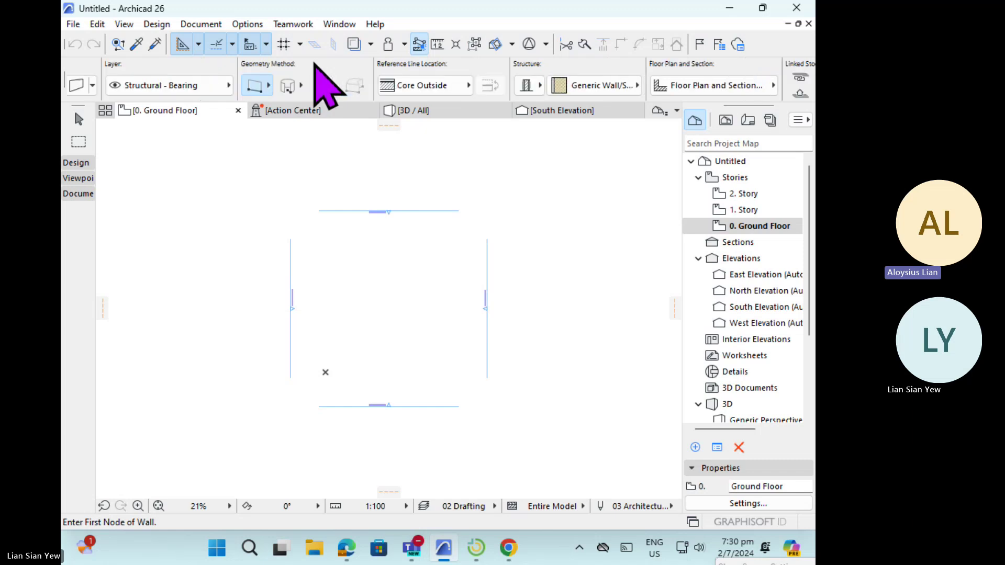
scroll(324, 86, "right", 2)
scroll(319, 84, "right", 5)
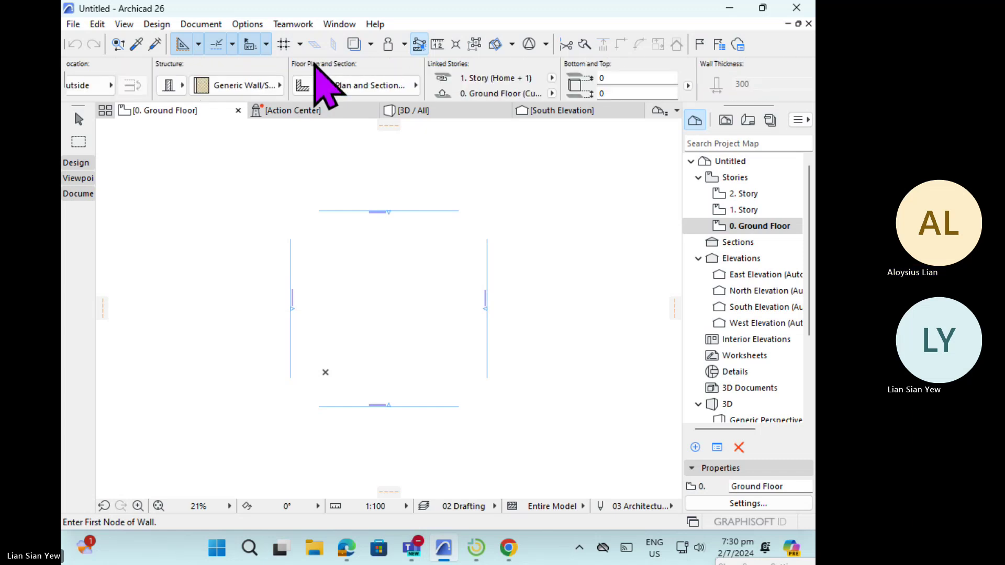
scroll(316, 63, "right", 5)
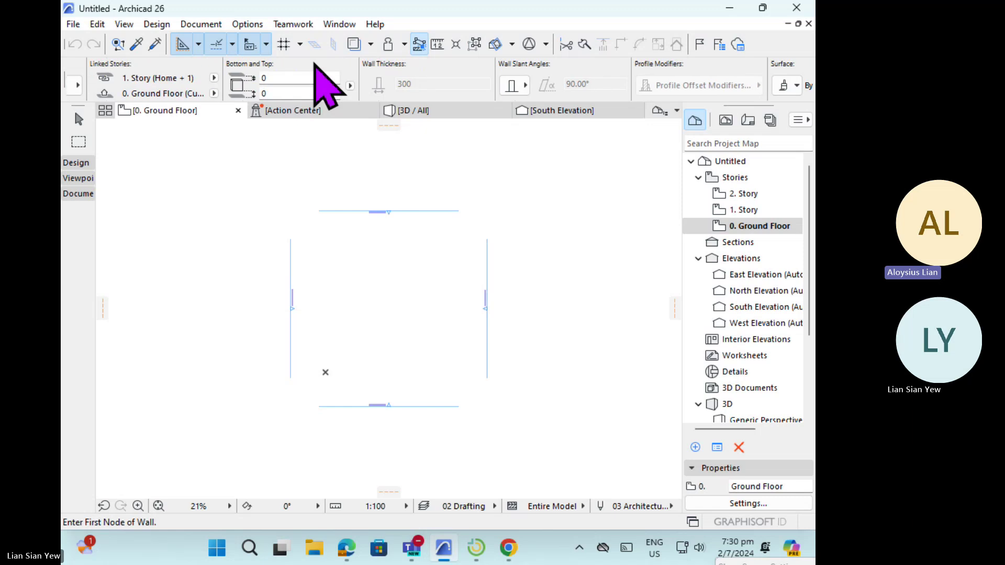
scroll(325, 87, "right", 5)
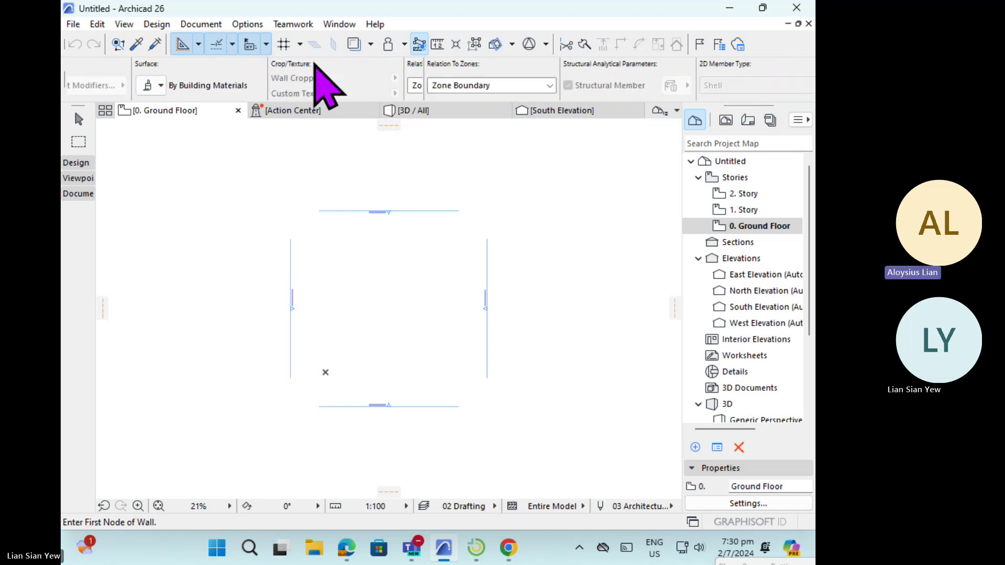
scroll(325, 84, "left", 15)
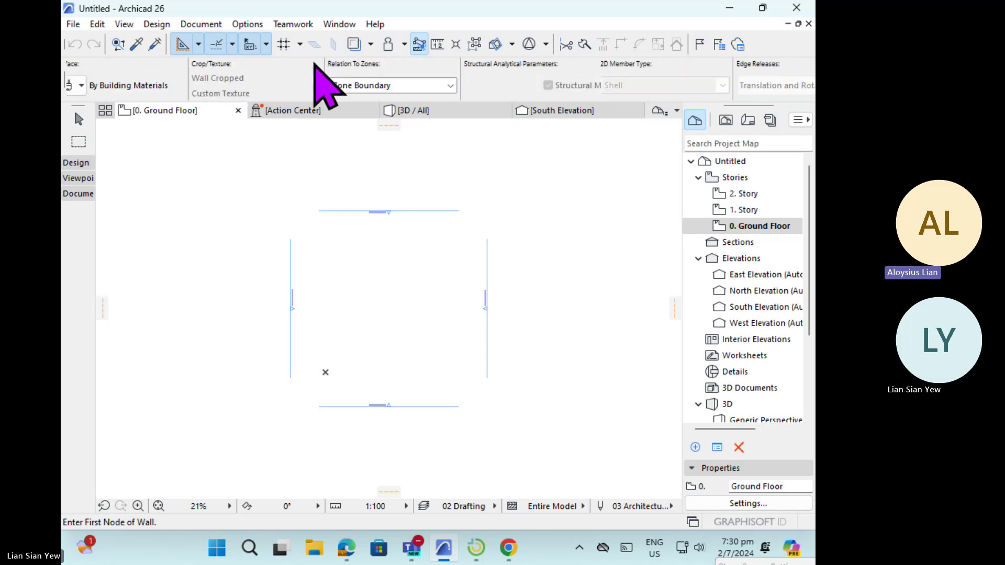
- Review the Wall tool's default settings again, from reference line location and linked stories through wall thickness, surface and zone relation
scroll(324, 84, "left", 5)
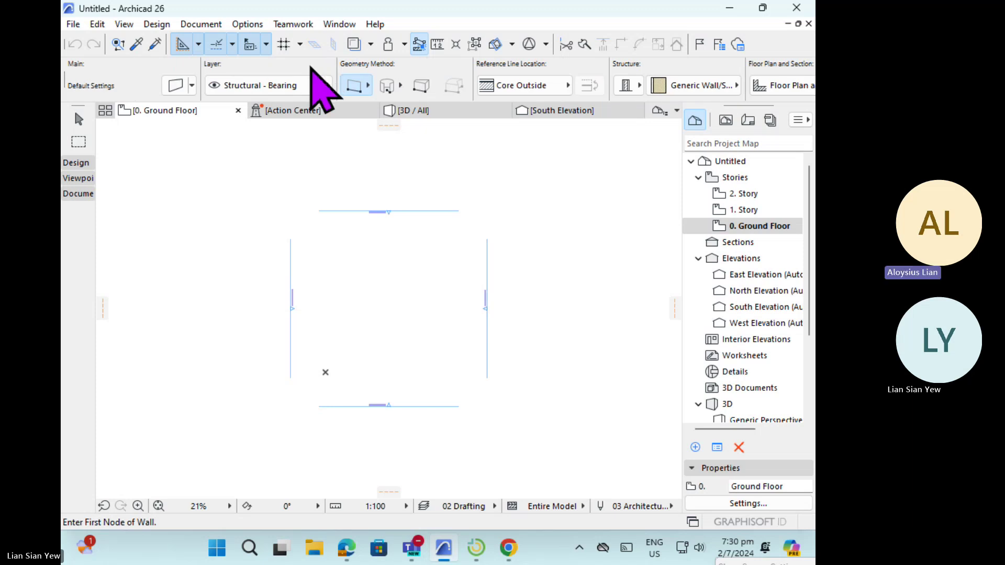
scroll(312, 68, "down", 6)
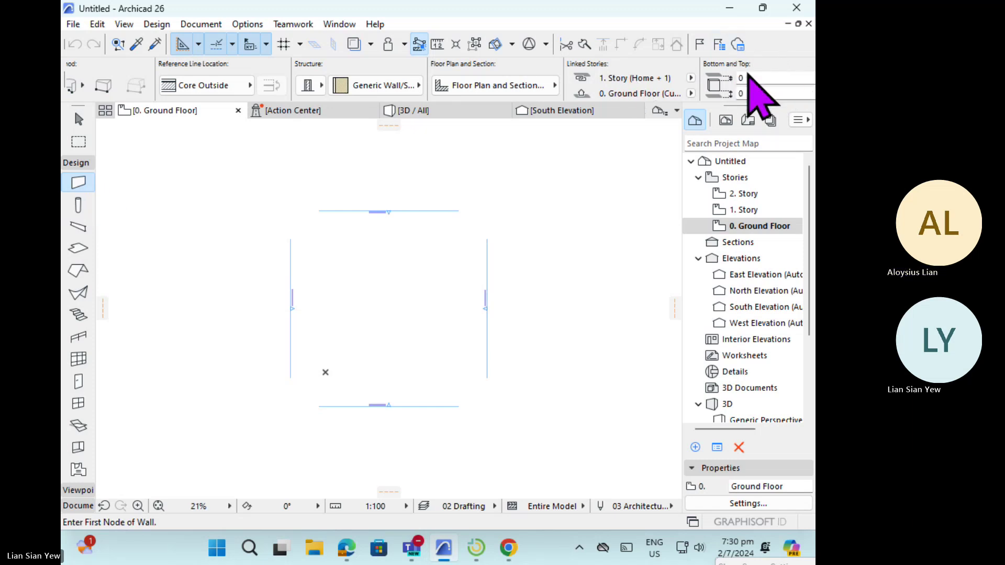
scroll(632, 101, "down", 4)
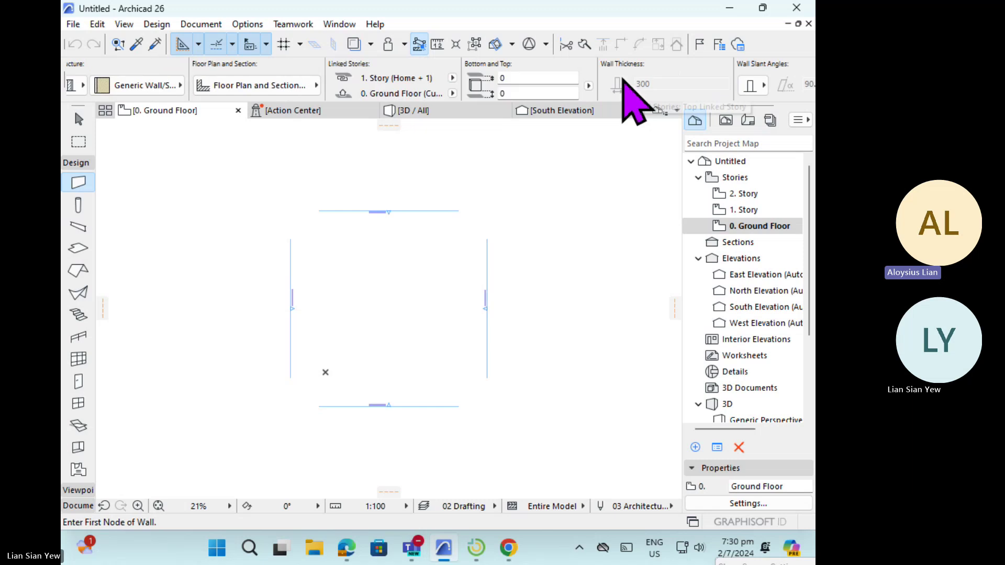
scroll(633, 100, "down", 8)
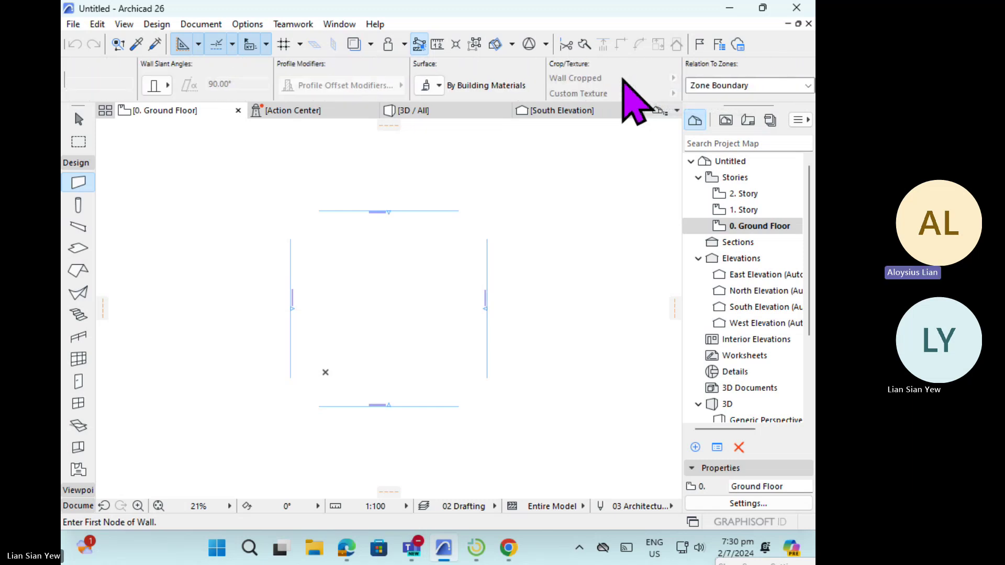
scroll(633, 101, "down", 3)
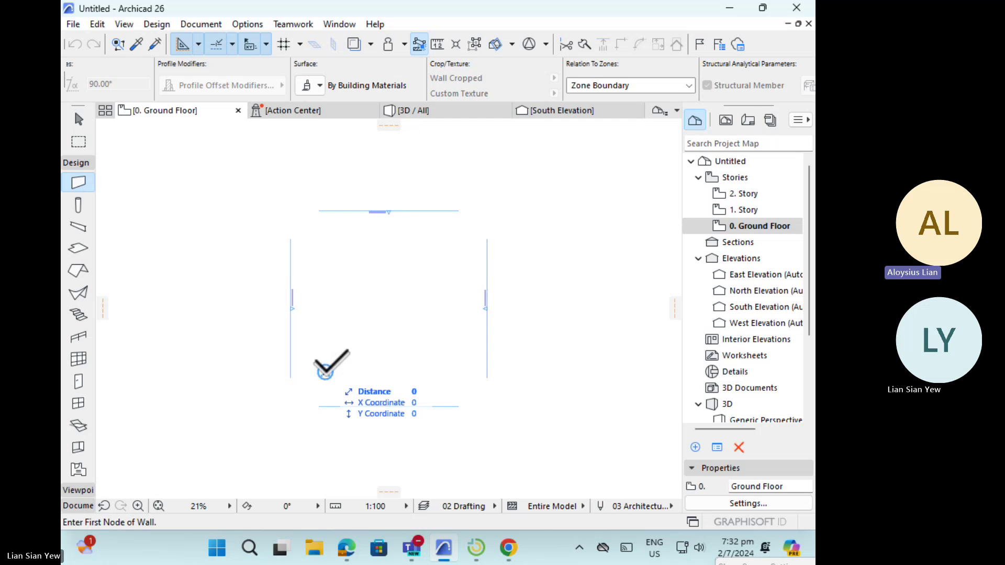
- Start a wall at the project origin and cycle through the Tracker's distance, angle and coordinate fields
left_click(325, 372)
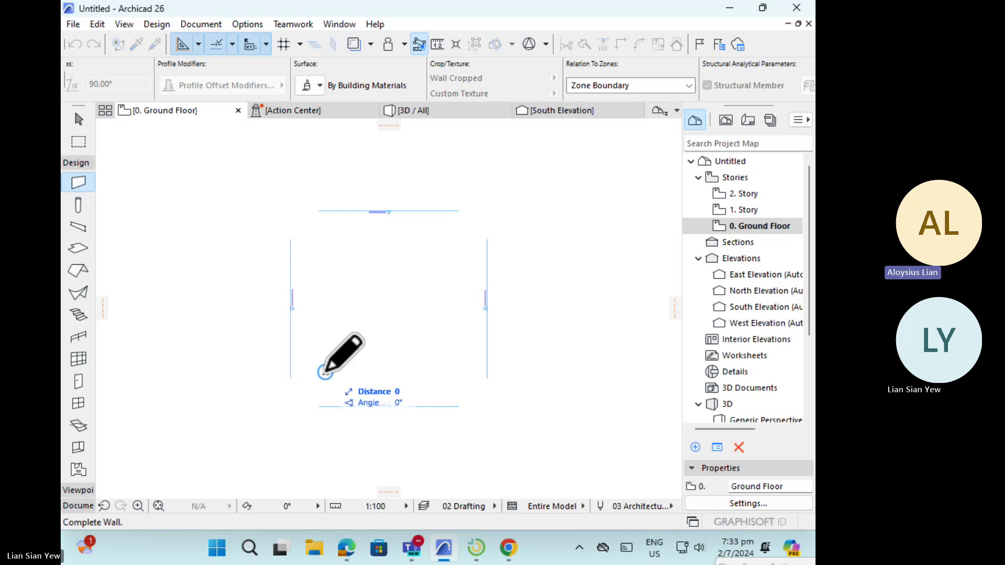
left_click(325, 372)
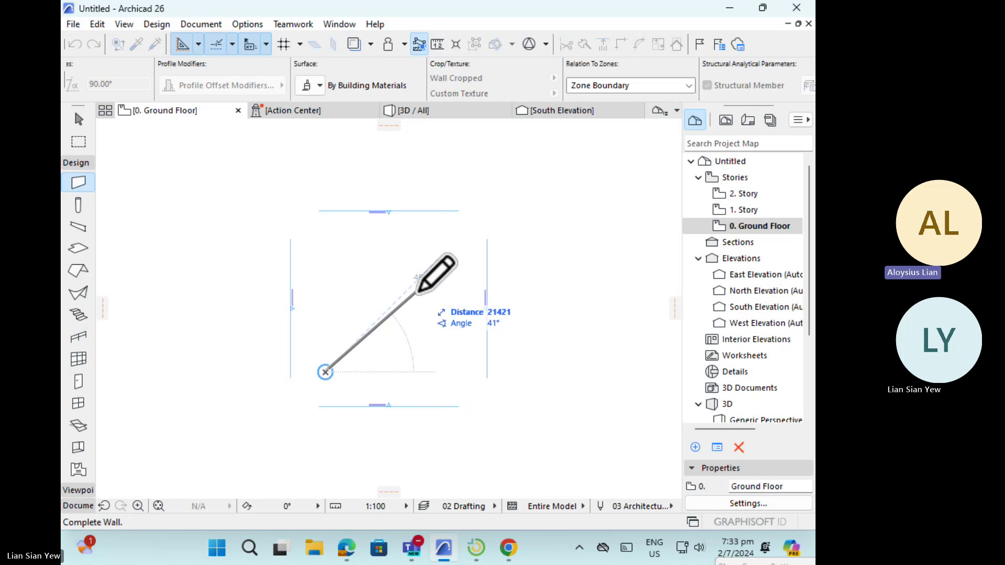
key("Tab")
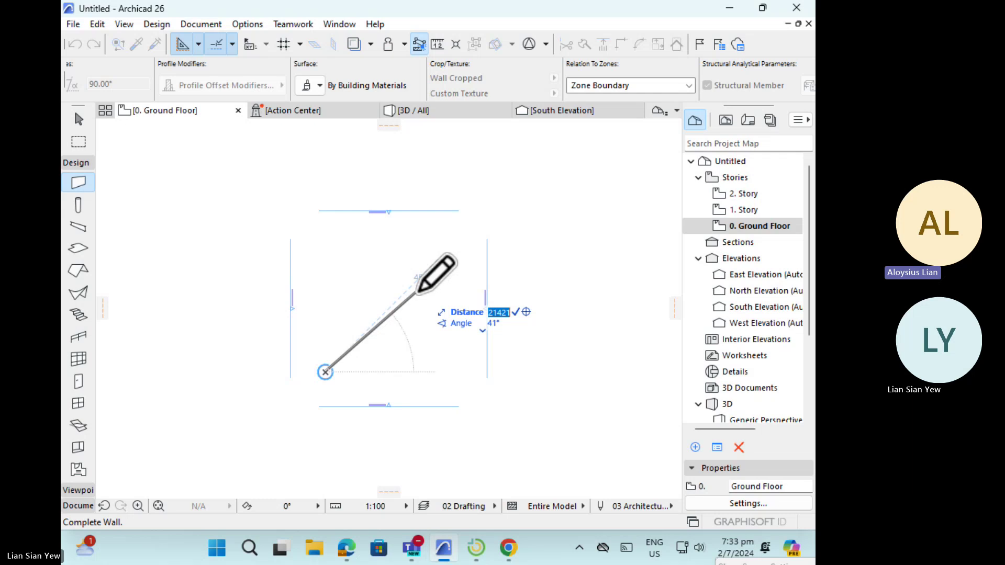
key("Tab")
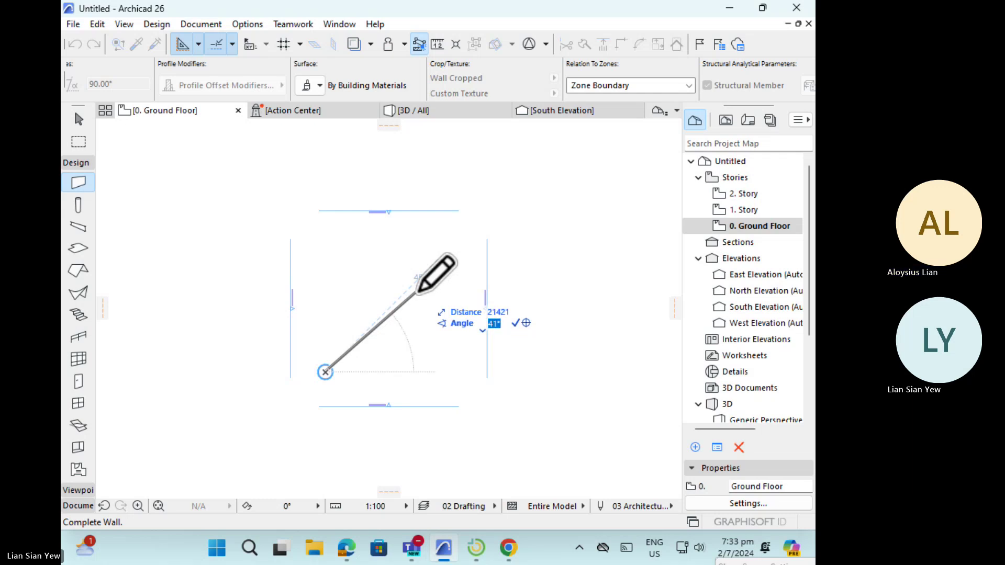
key("Tab")
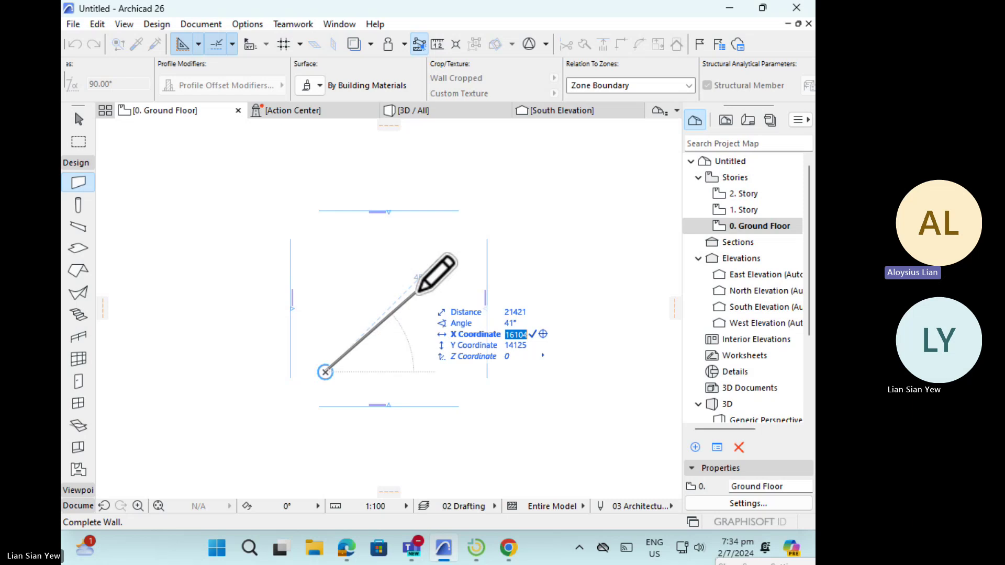
key("Tab")
key("Tab")
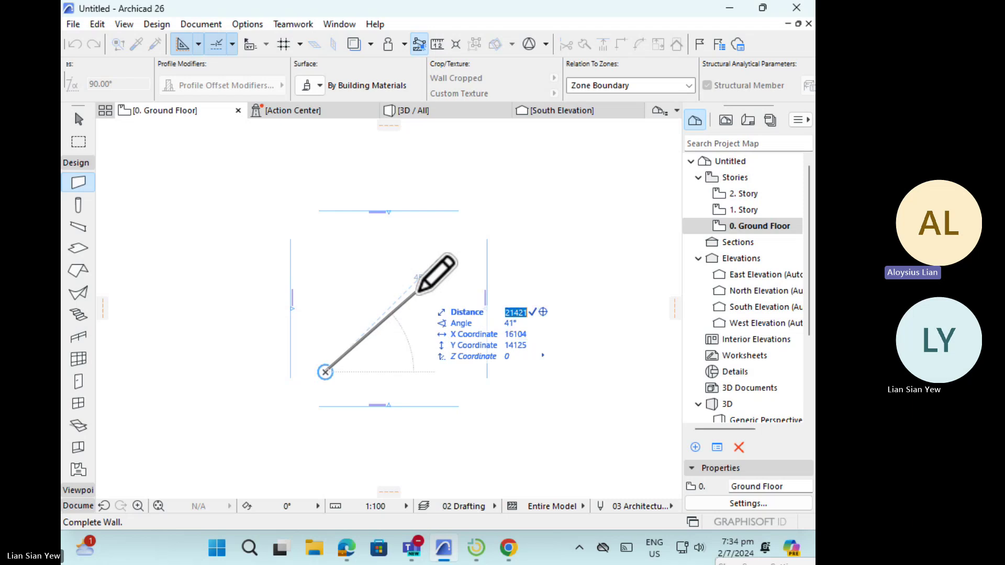
key("Tab")
key("Tab")
key("Tab")
key("Tab")
key("Tab")
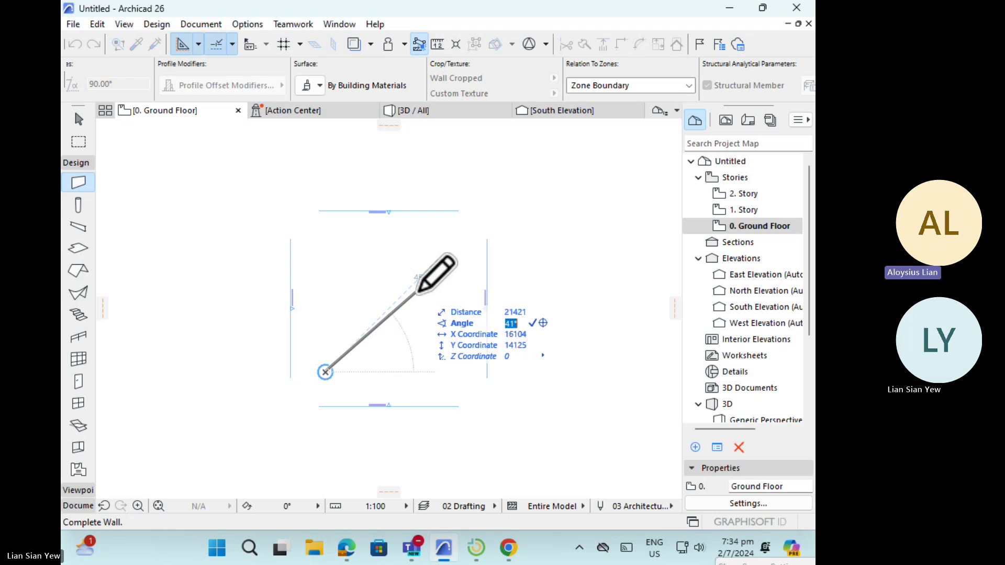
key("Tab")
key("Tab")
key("Tab")
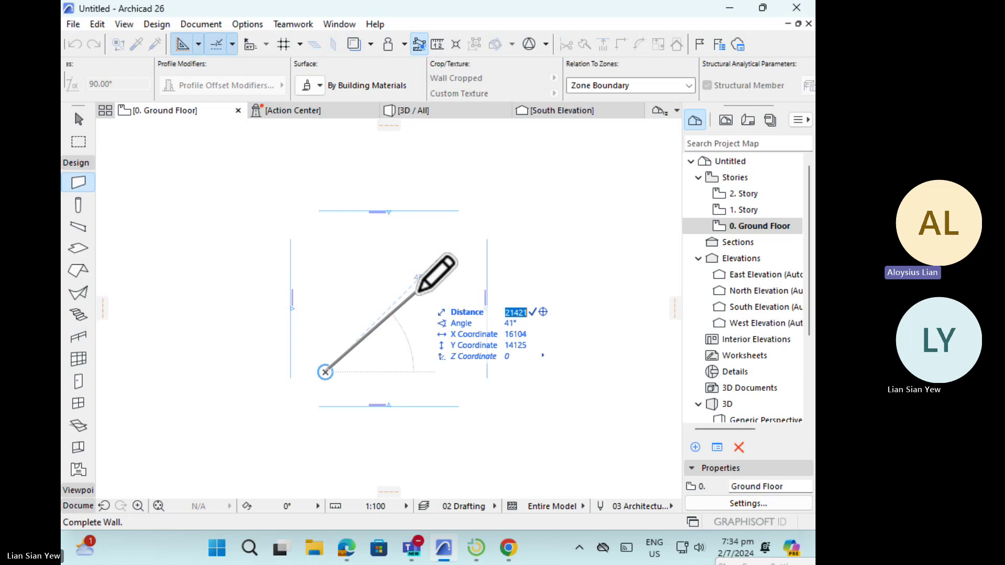
key("Tab")
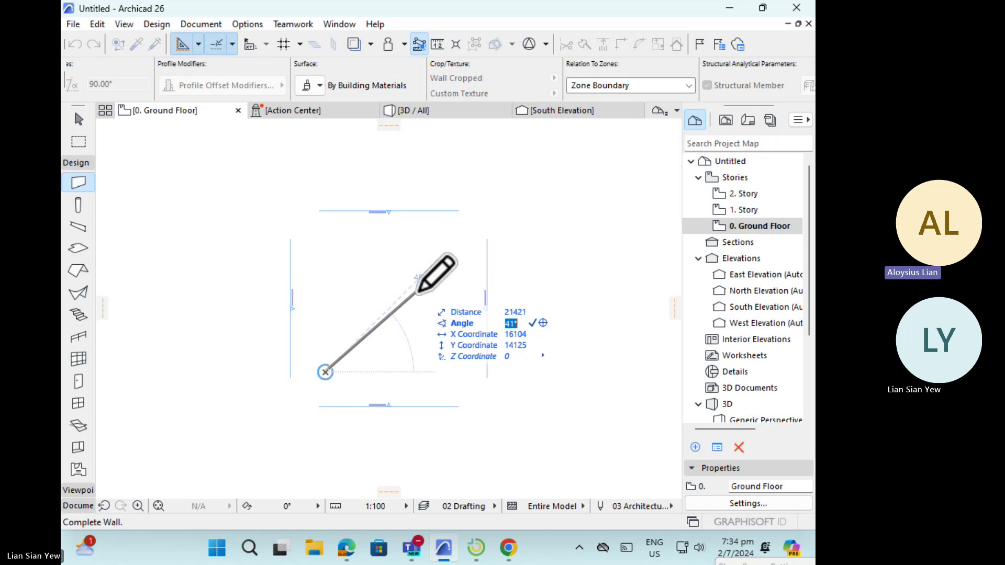
- Finish the wall at a 45° angle, cancel the extra wall begun near its end, and undo the 45° wall
type("45")
key("Return")
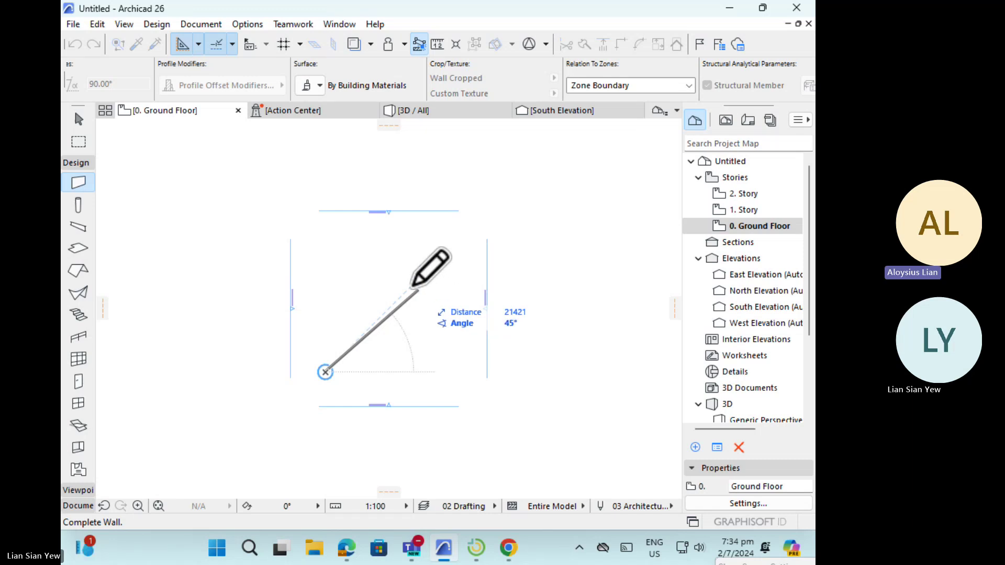
left_click(413, 288)
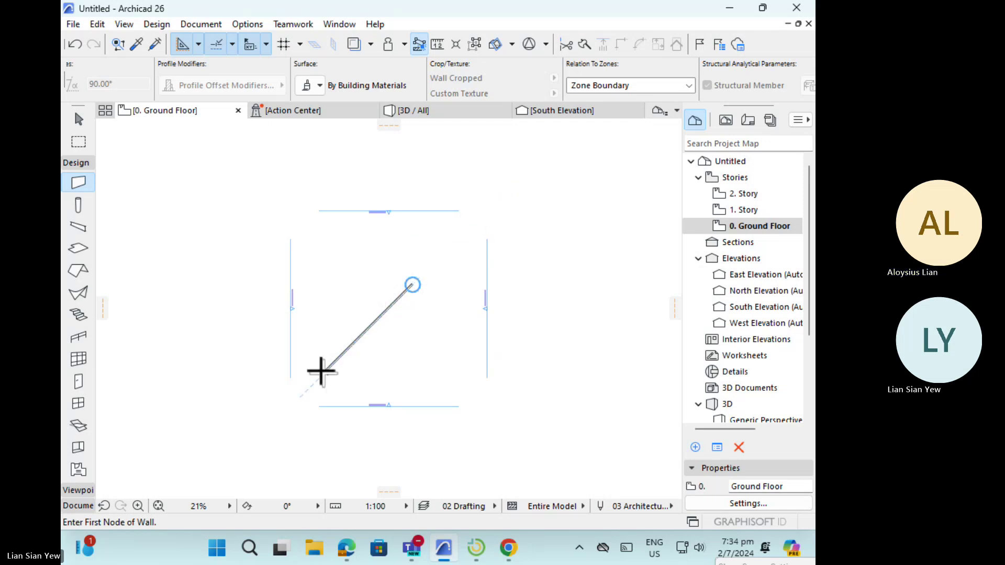
left_click(428, 275)
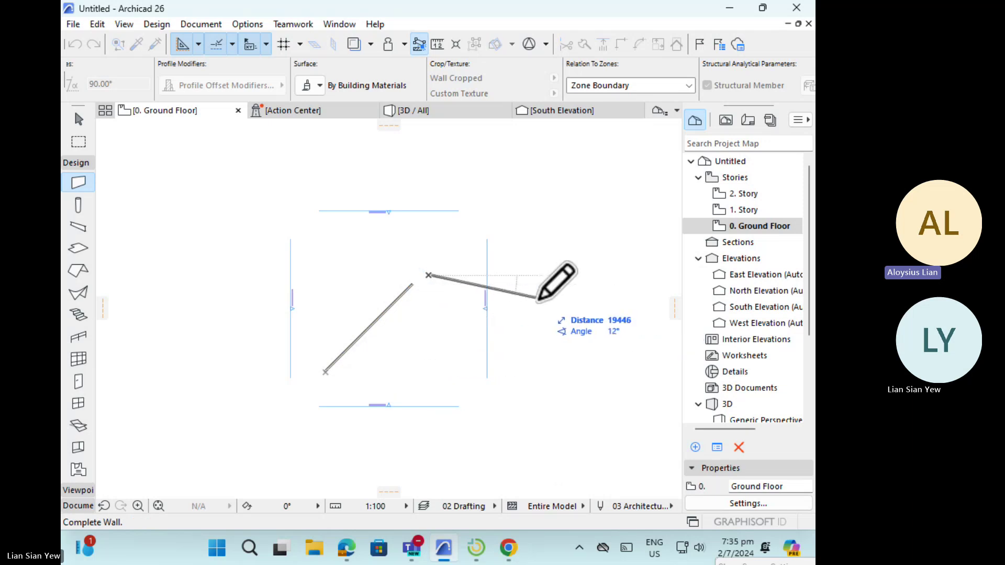
key("Escape")
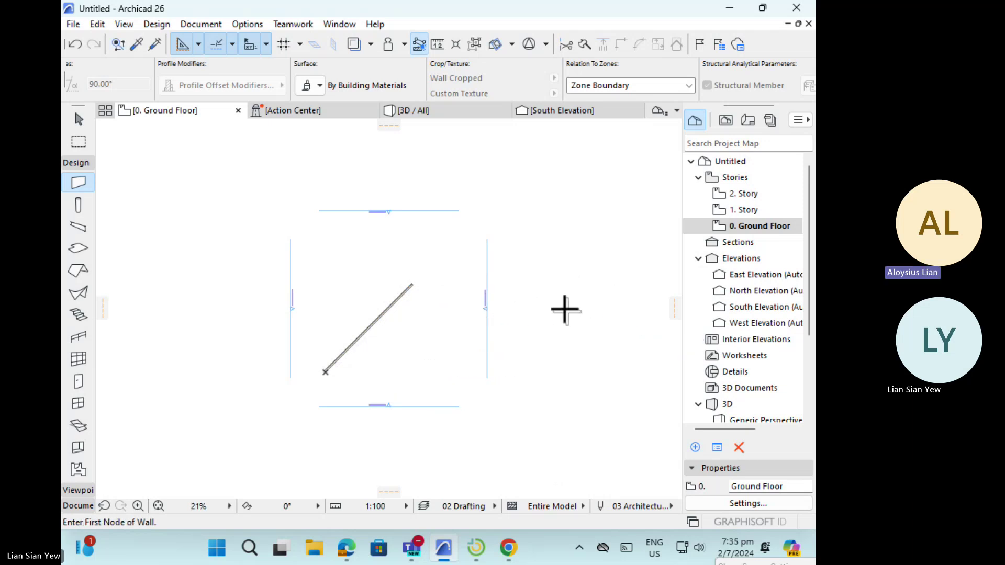
key("ctrl+z")
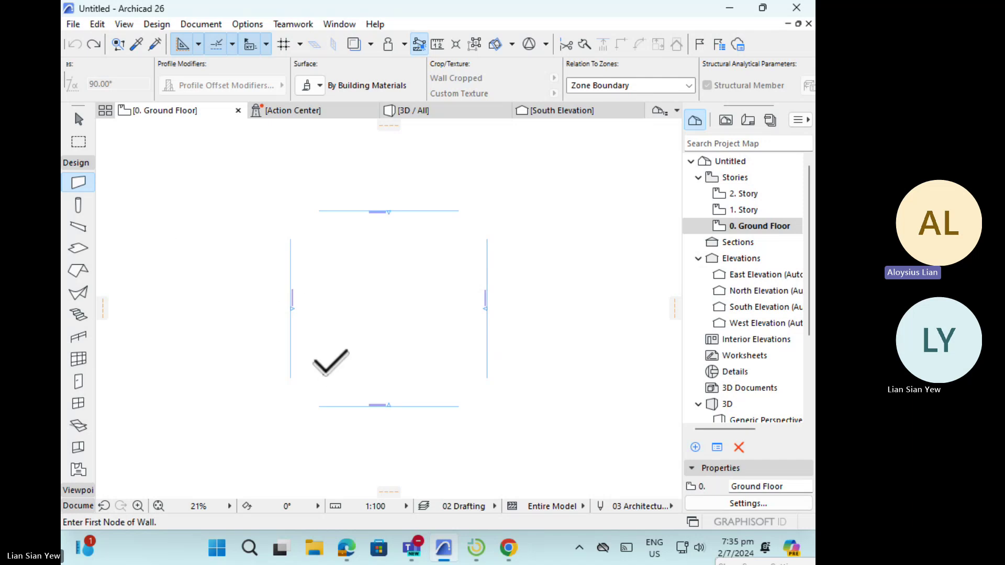
- Draw a trial wall about 19,900 mm long from the project origin at a 15° angle and undo it
left_click(325, 372)
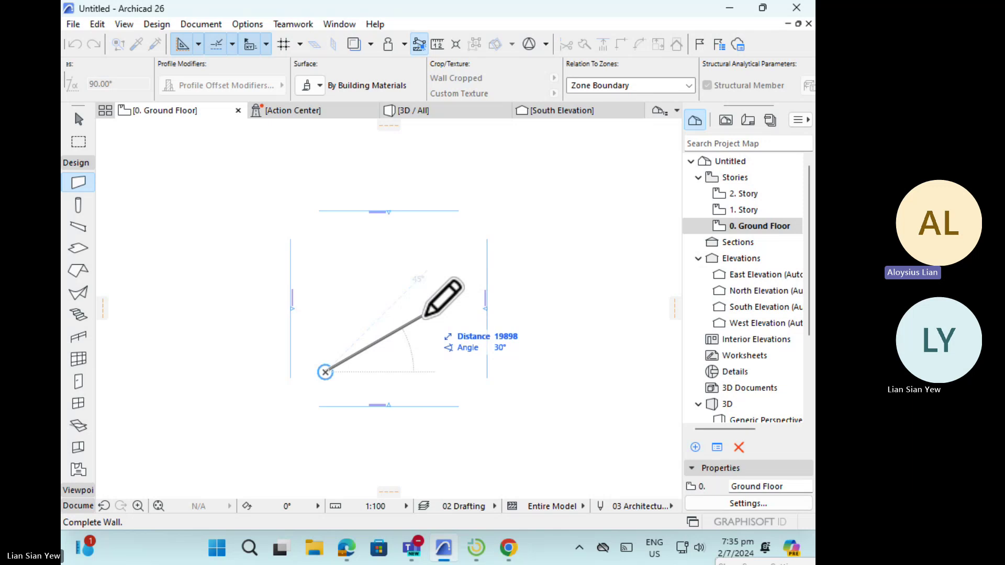
key("Tab")
key("Tab")
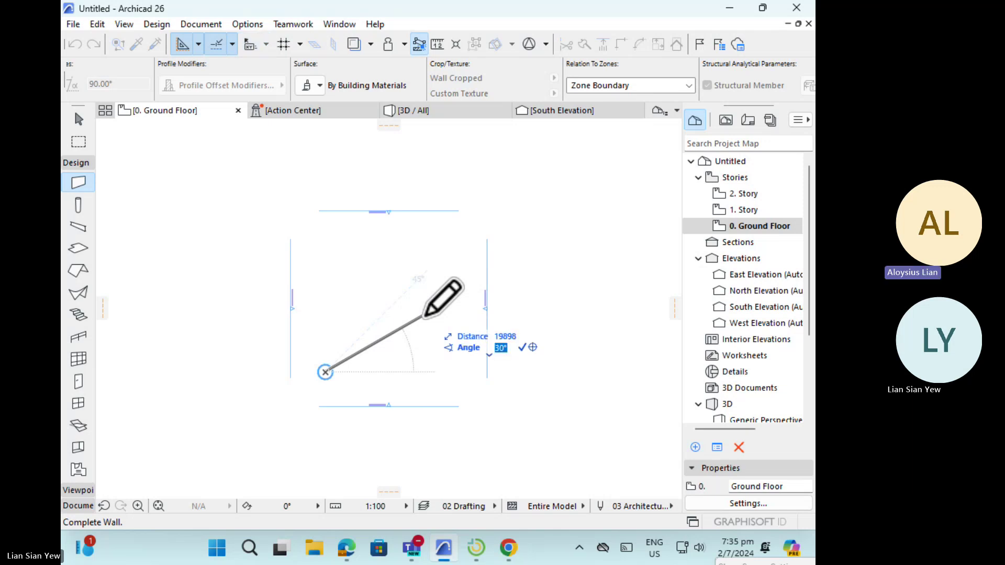
type("15")
key("Return")
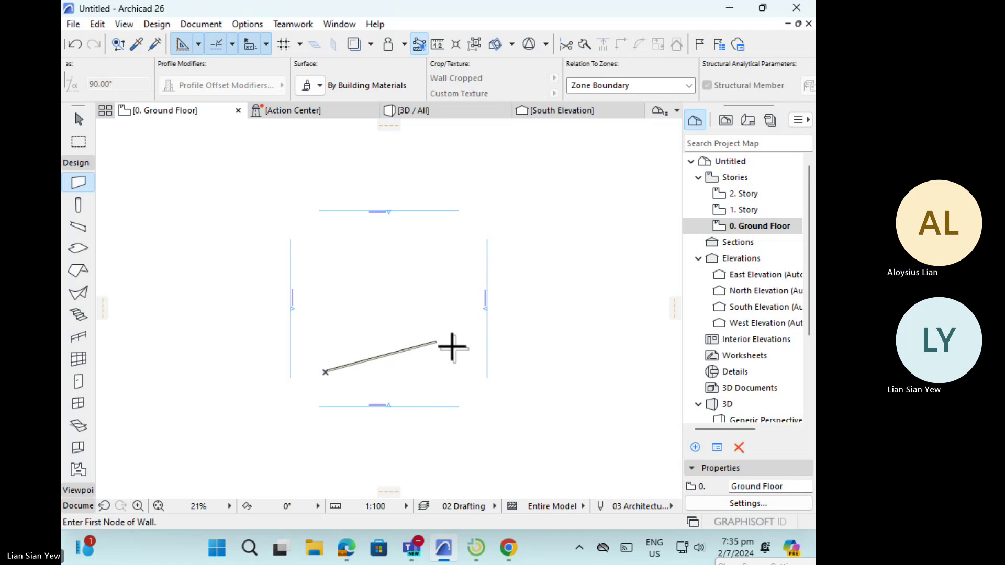
key("ctrl+z")
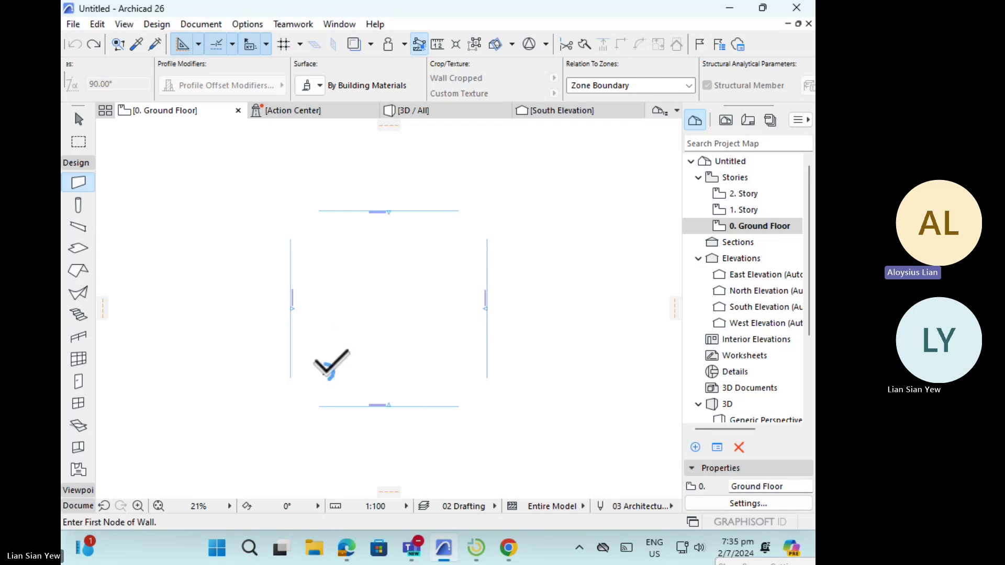
- Draw a wall from the project origin with a distance of 20000 and an angle of 90°
left_click(325, 372)
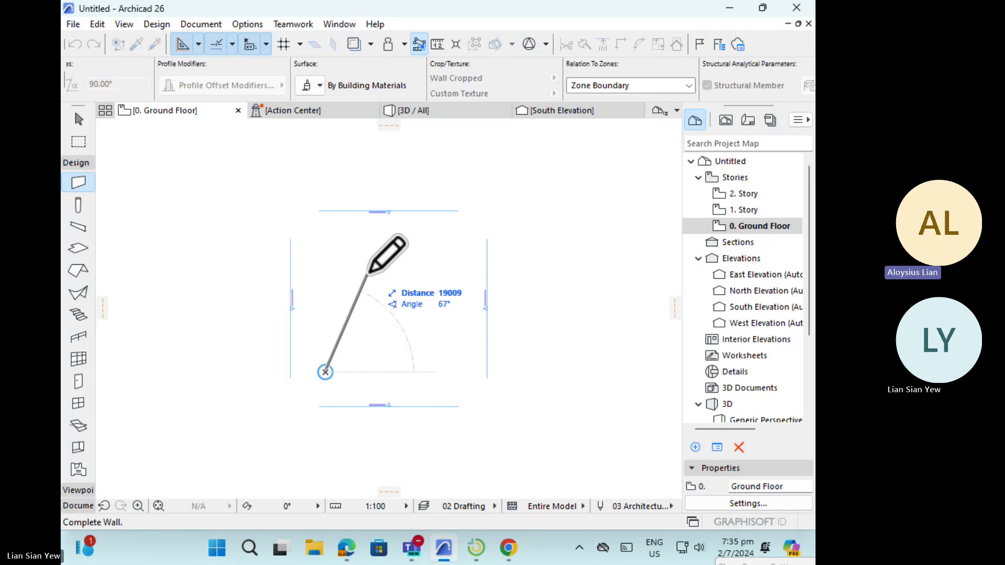
key("Tab")
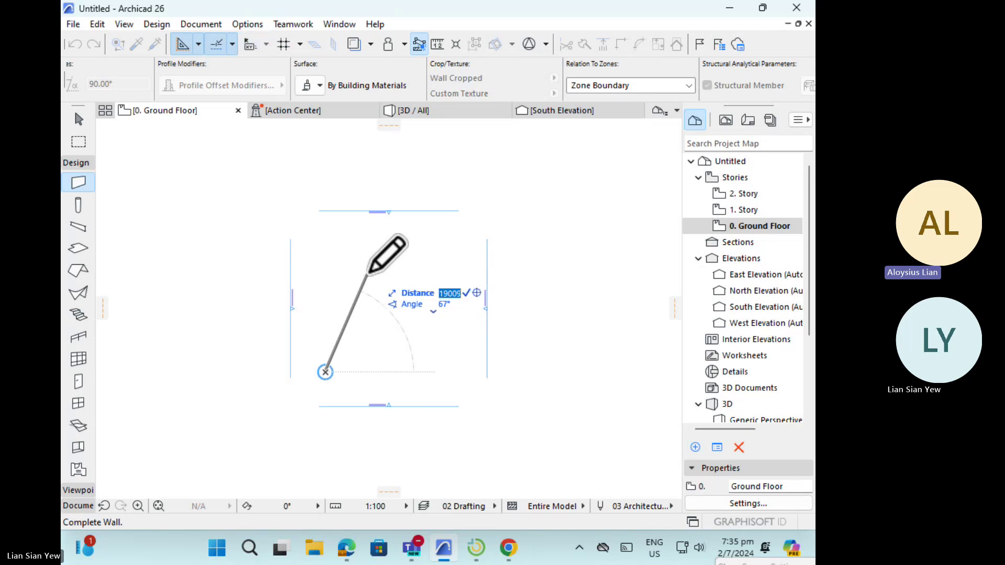
type("200")
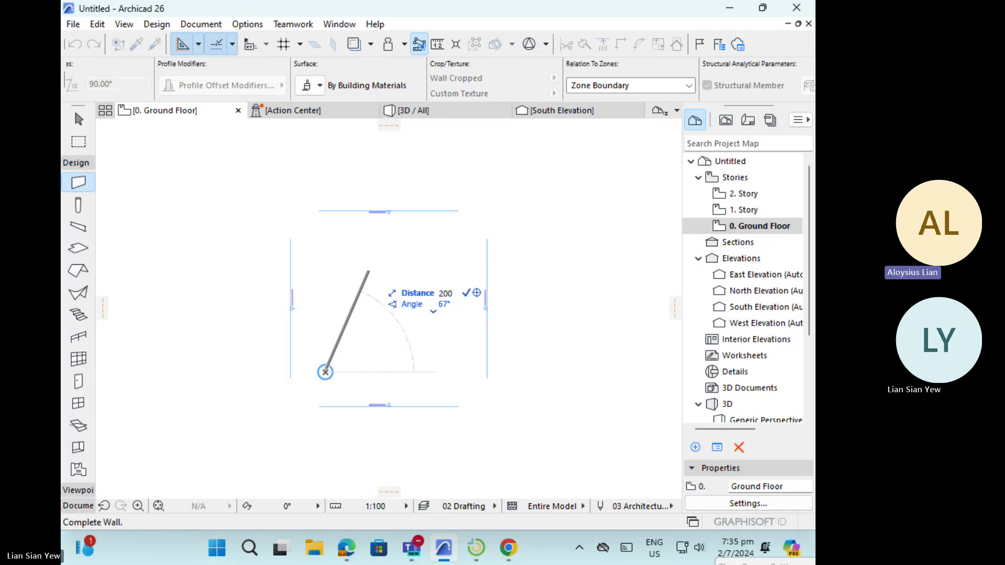
type("00")
key("Tab")
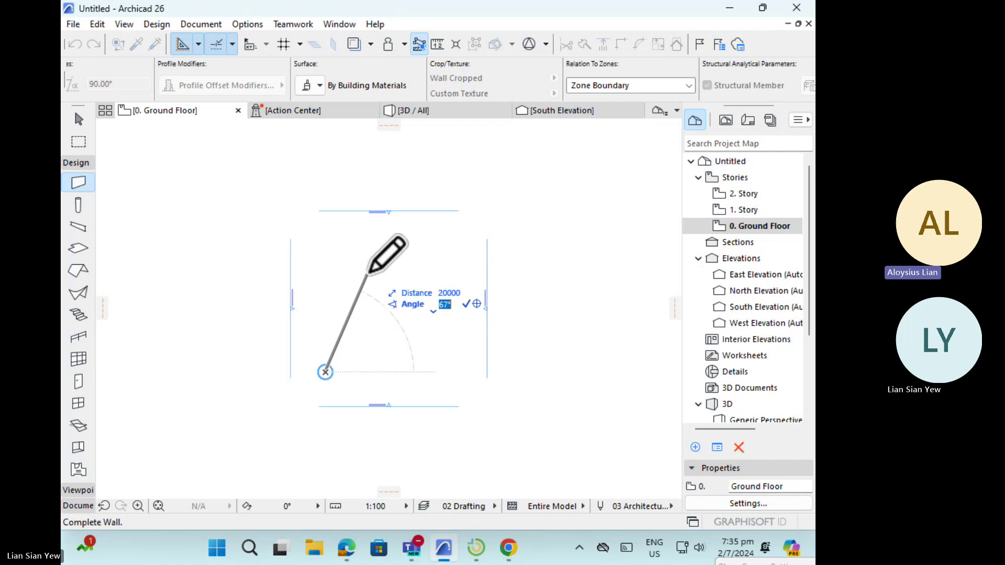
type("90")
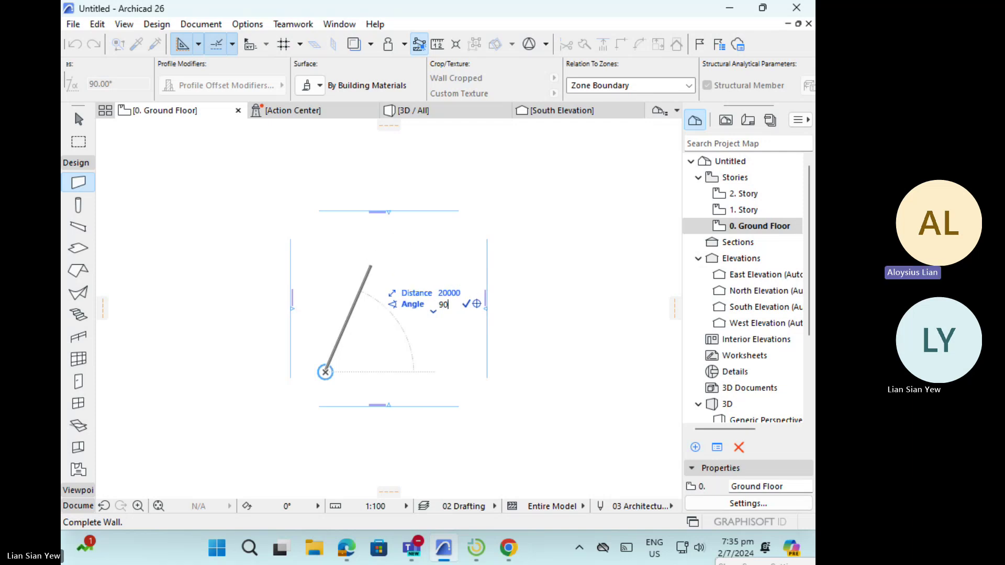
key("Return")
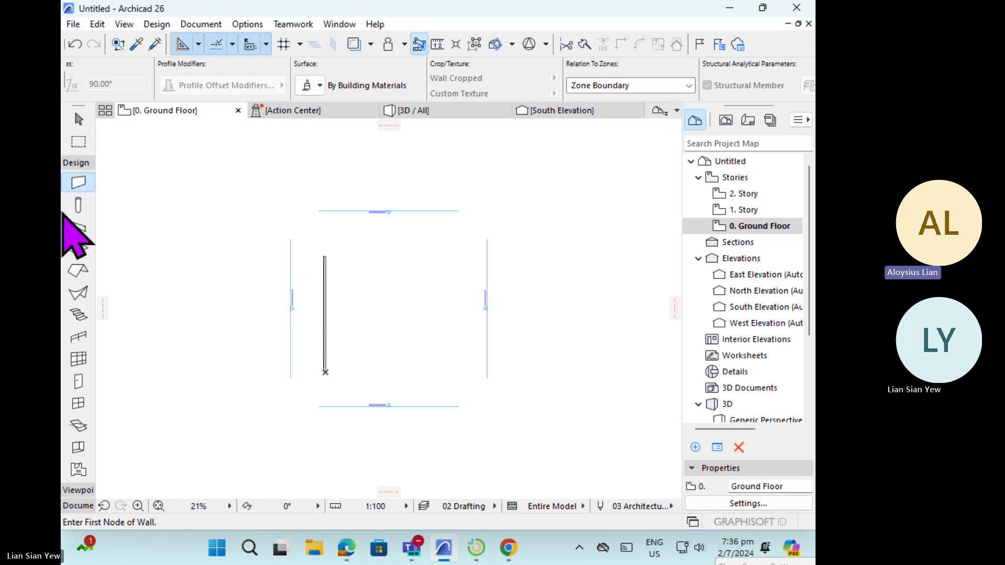
- Select the new vertical wall and examine its reference line and skins up close
left_click(79, 119)
scroll(286, 361, "up", 3)
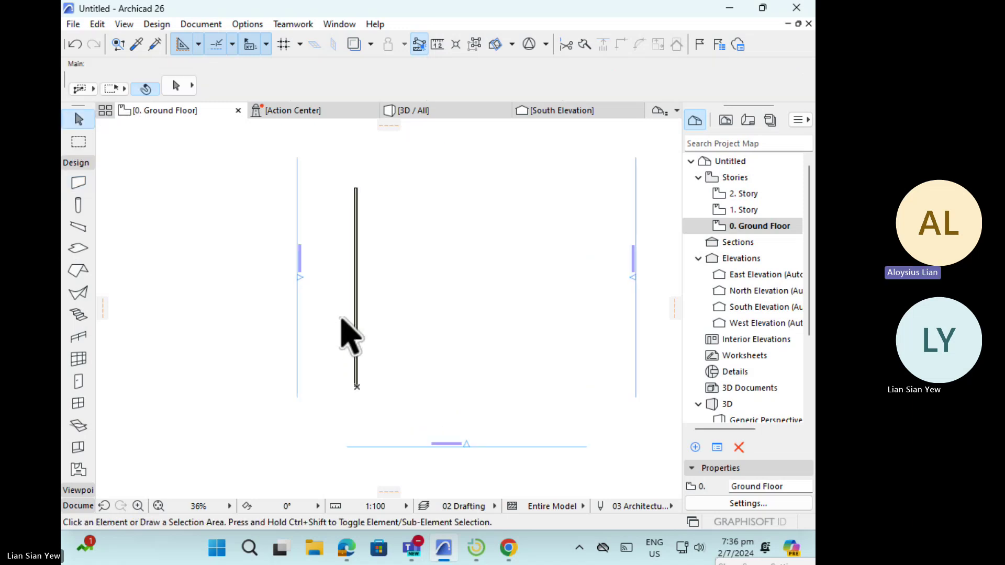
scroll(342, 332, "up", 5)
left_click(364, 363)
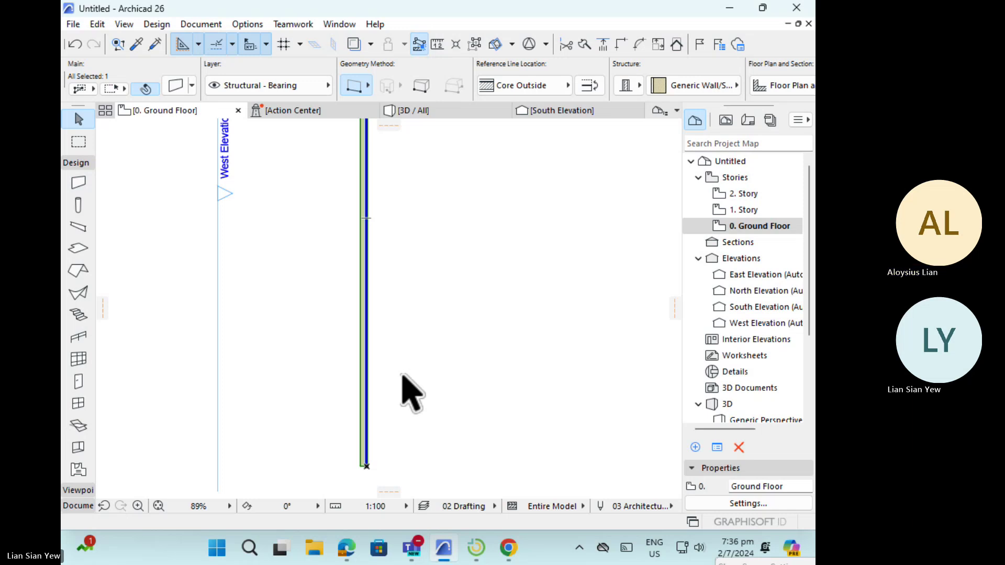
scroll(360, 376, "up", 1)
scroll(373, 377, "up", 3)
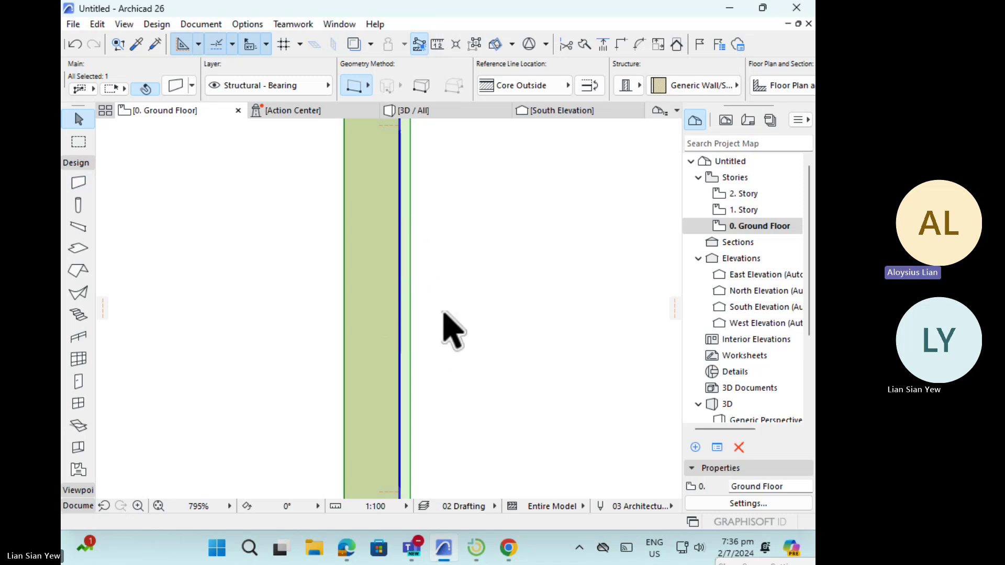
scroll(435, 324, "down", 2)
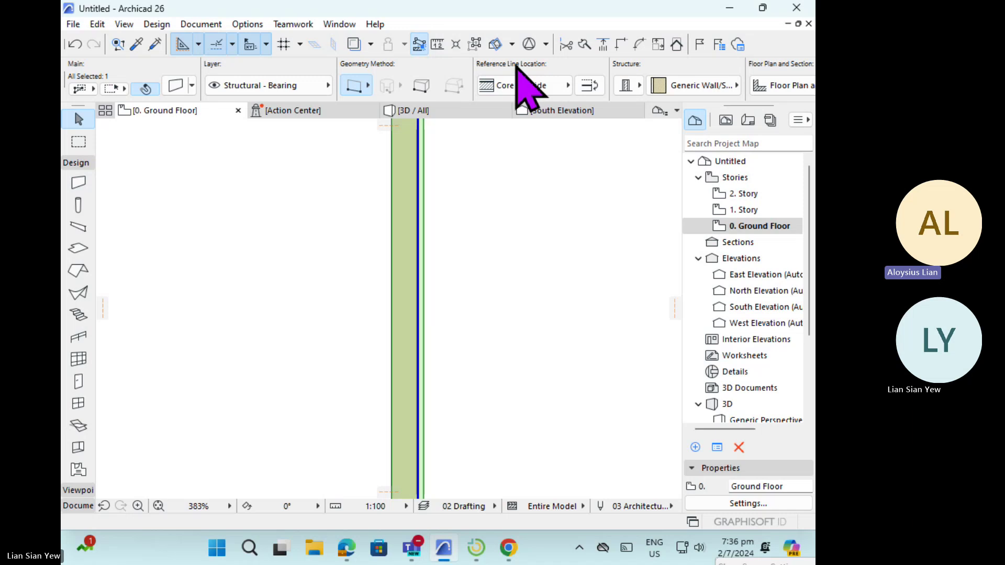
- Flip the selected wall back and forth across its reference line
left_click(588, 85)
left_click(596, 83)
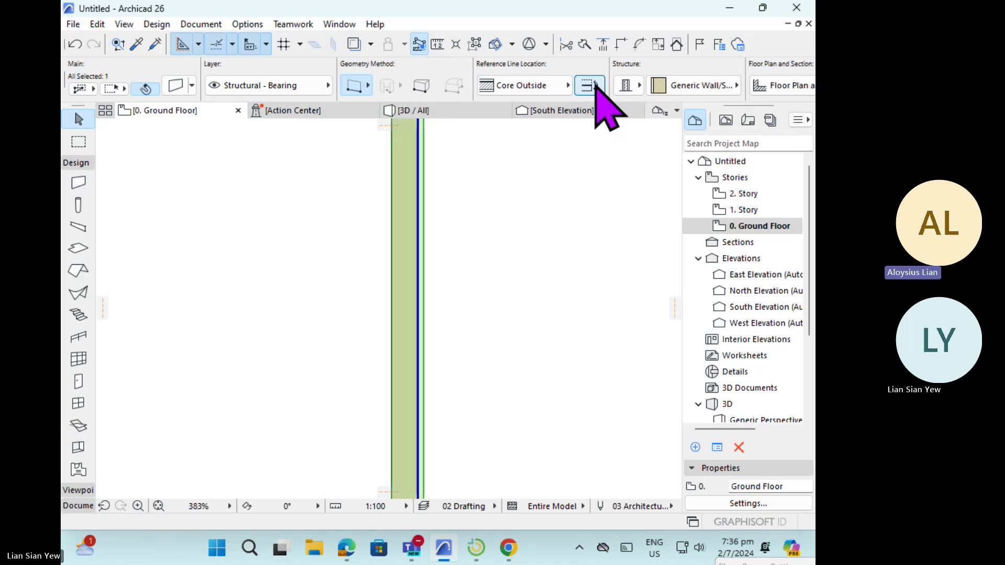
left_click(596, 84)
left_click(596, 83)
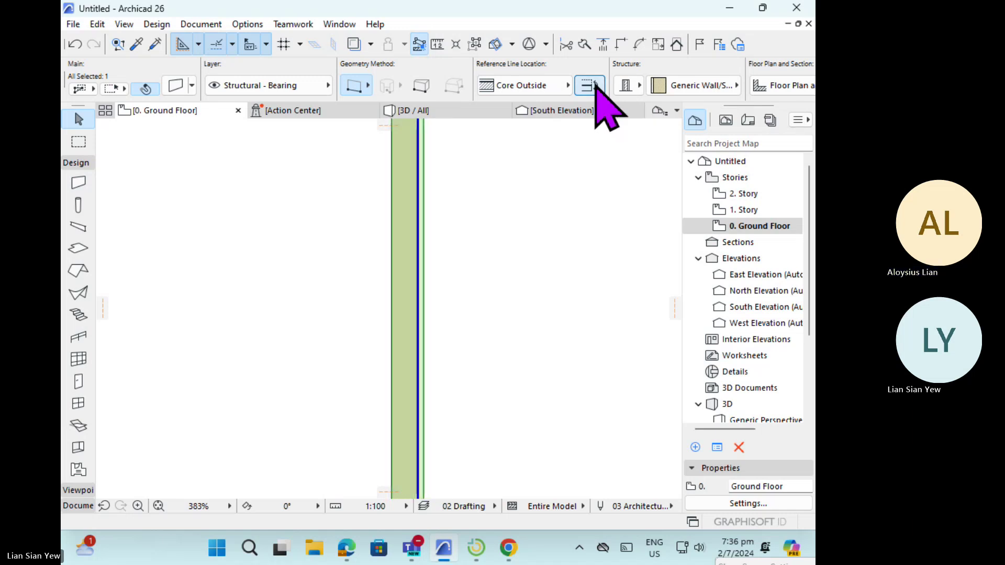
- Flip the selected vertical wall so its body lies on the right side of the reference line
left_click(595, 84)
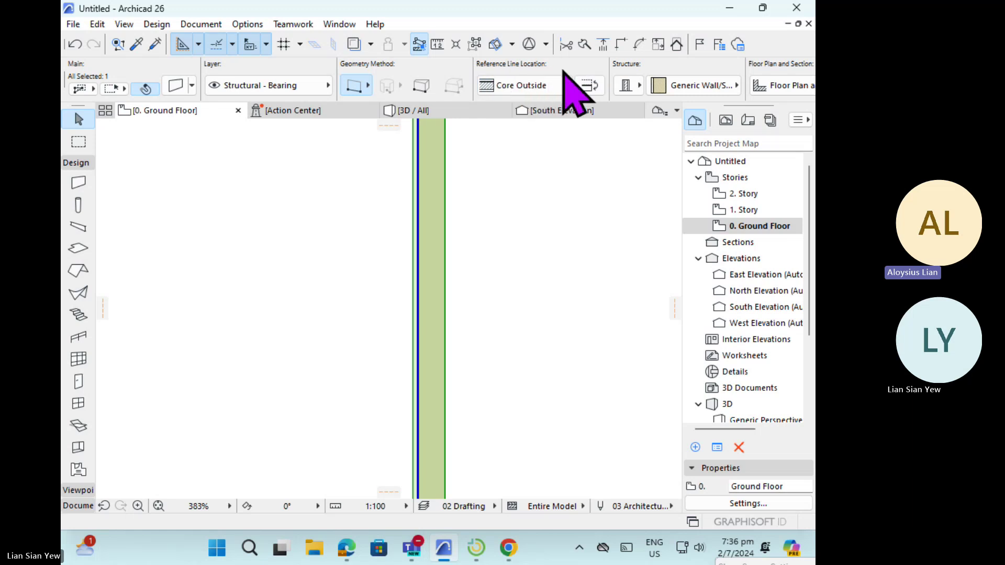
scroll(564, 73, "down", 2)
scroll(564, 72, "down", 10)
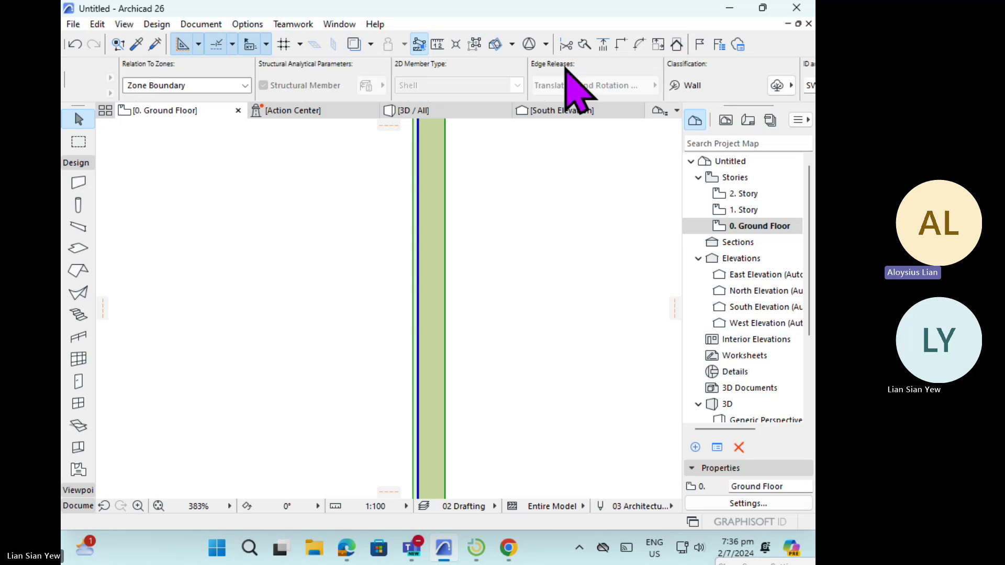
scroll(574, 87, "up", 12)
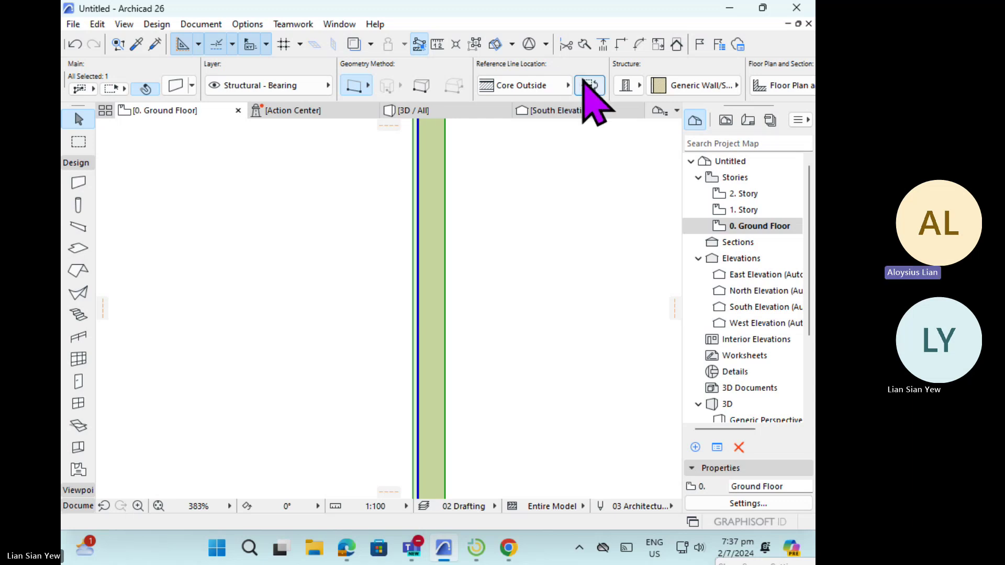
left_click(588, 84)
left_click(589, 84)
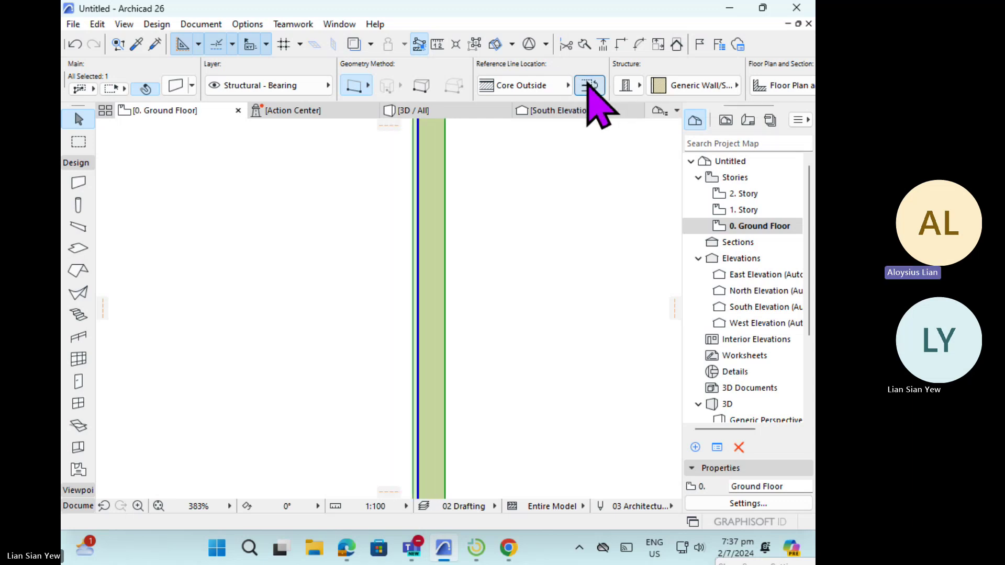
- Try the wall's reference line location at Inside Face, Center and Outside Face in turn
left_click(568, 85)
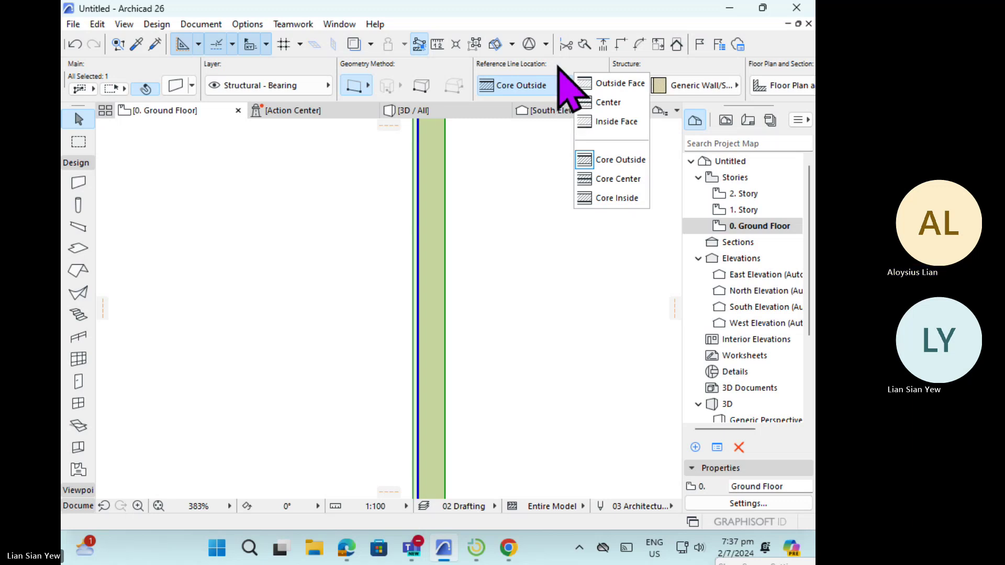
left_click(633, 124)
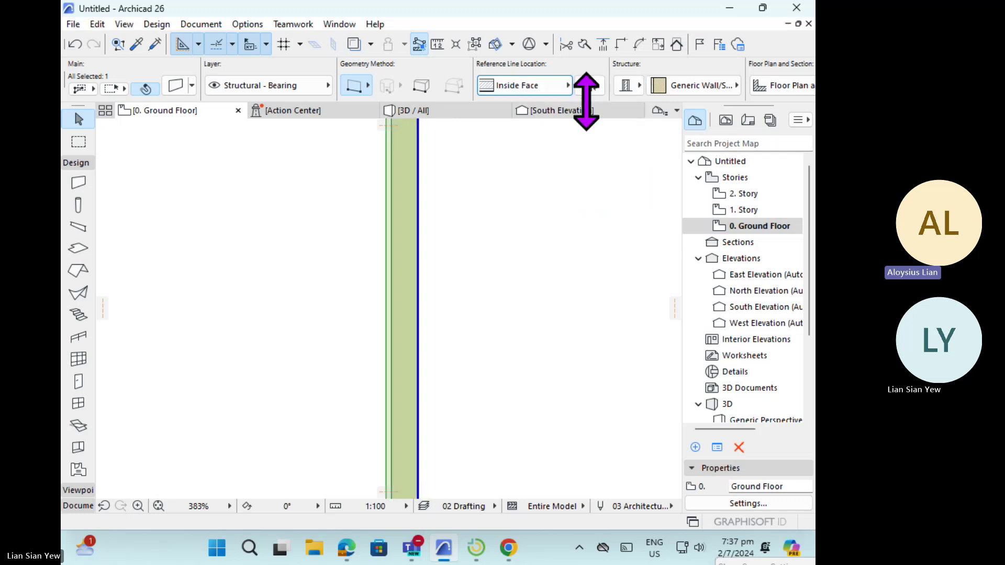
left_click(564, 88)
left_click(608, 103)
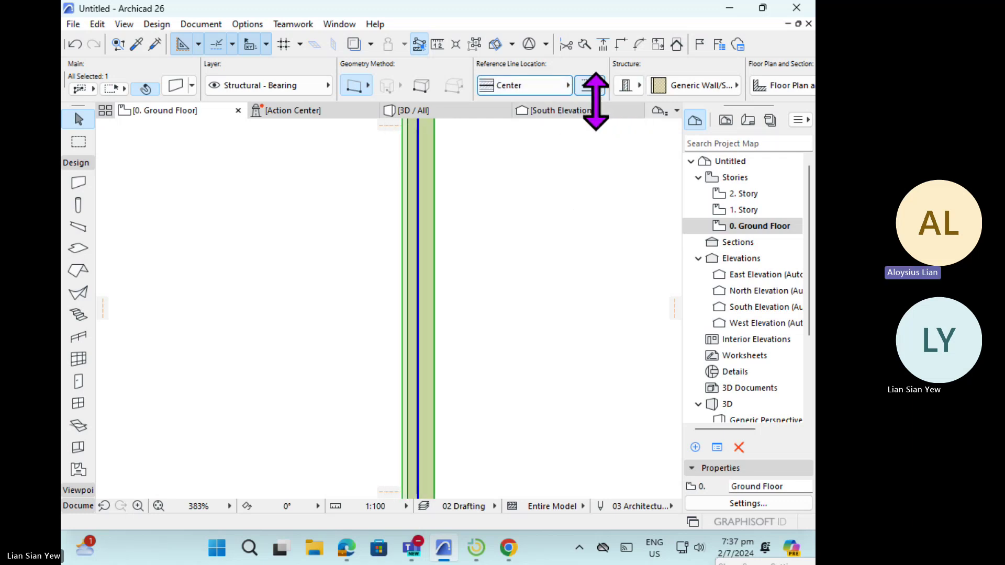
left_click(568, 86)
left_click(614, 84)
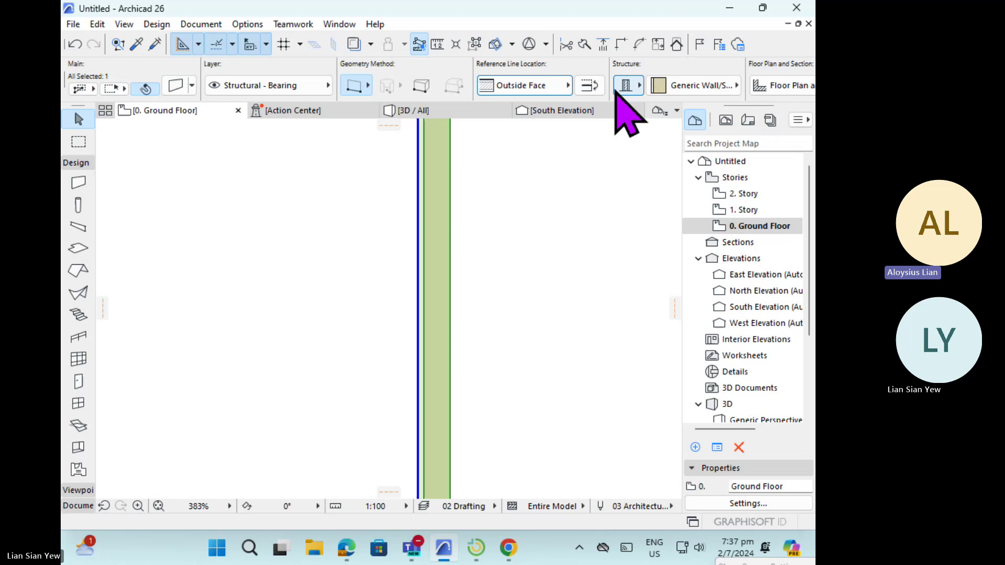
- Set the wall's reference line location back to Core Outside and flip the wall over and back across it
left_click(567, 86)
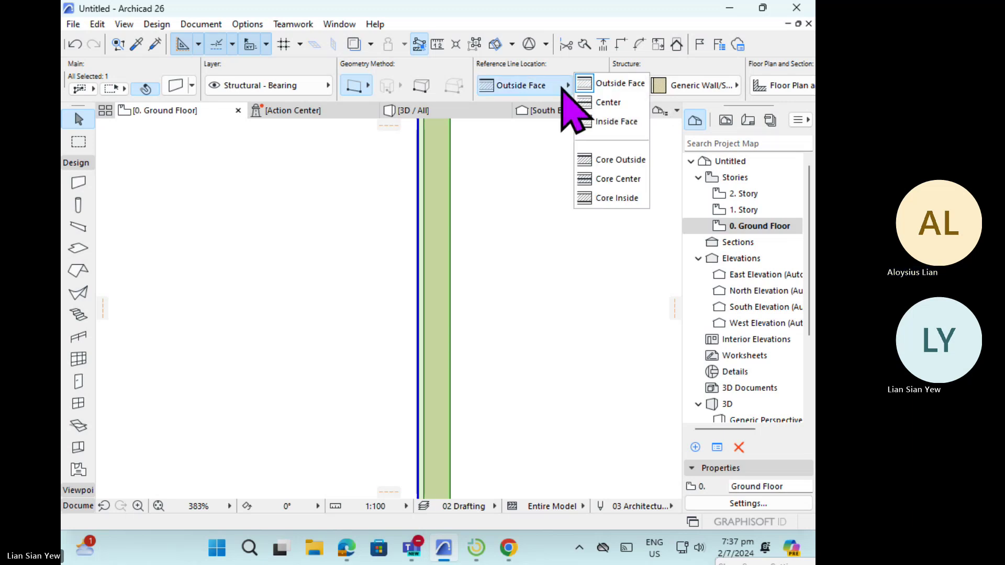
left_click(623, 179)
left_click(593, 87)
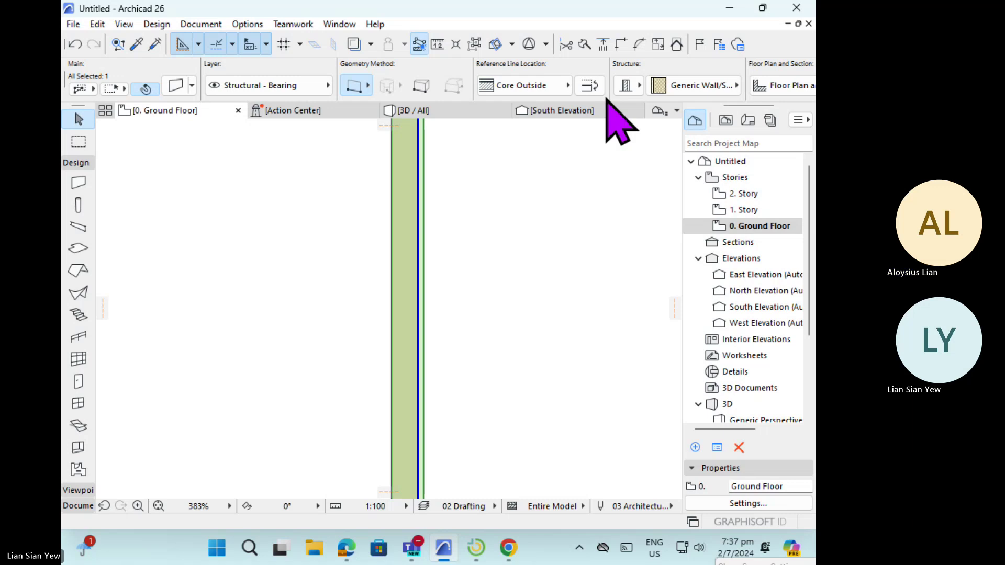
left_click(587, 85)
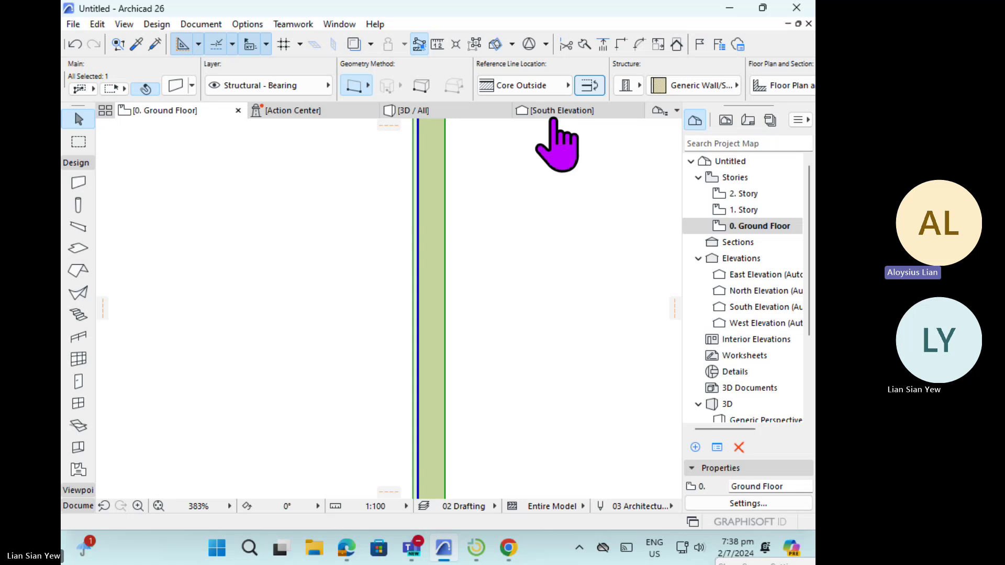
- Bring the whole vertical wall into view on the floor plan and deselect it
scroll(538, 242, "down", 10)
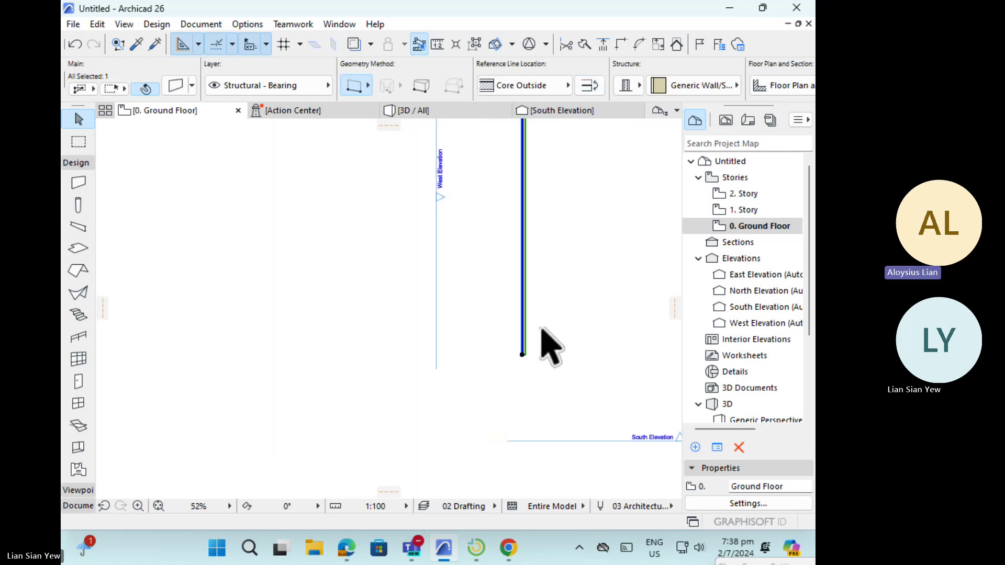
scroll(541, 330, "down", 4)
scroll(573, 243, "up", 5)
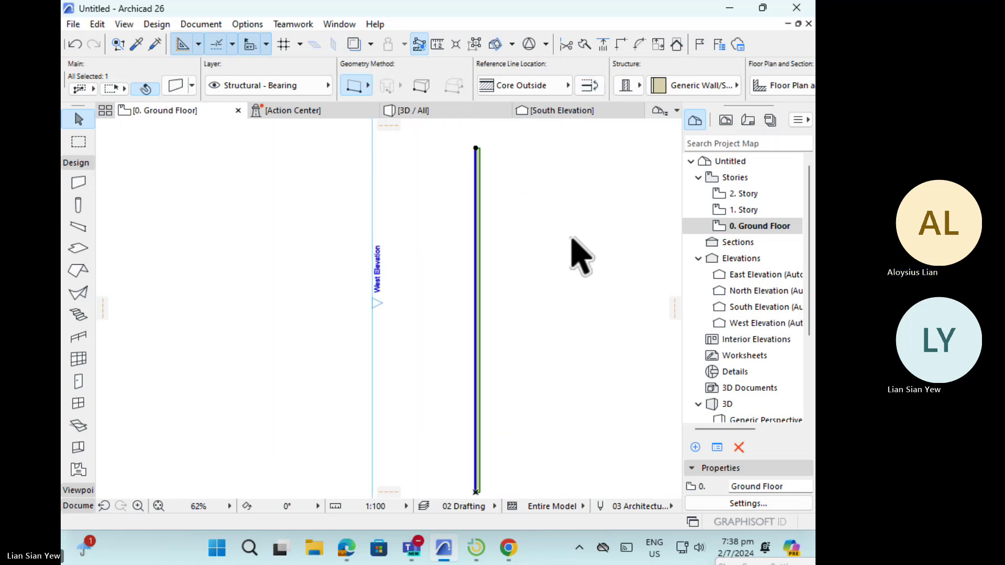
scroll(560, 230, "down", 1)
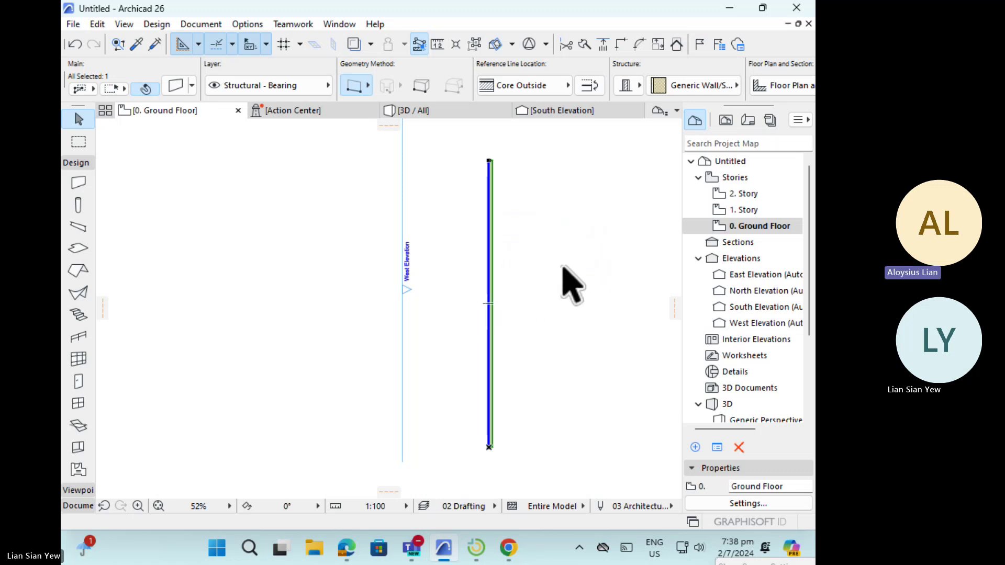
left_click(579, 236)
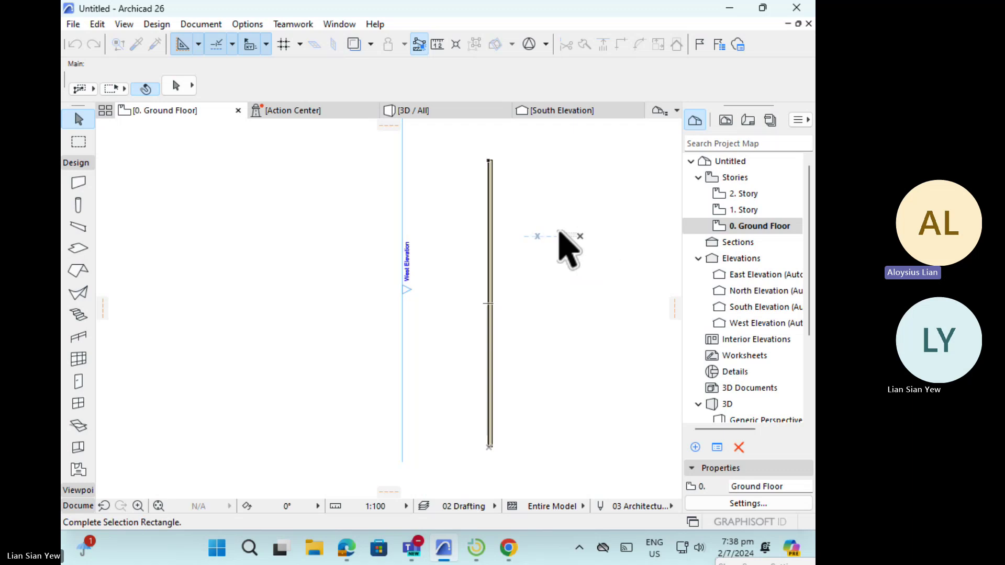
left_click(570, 241)
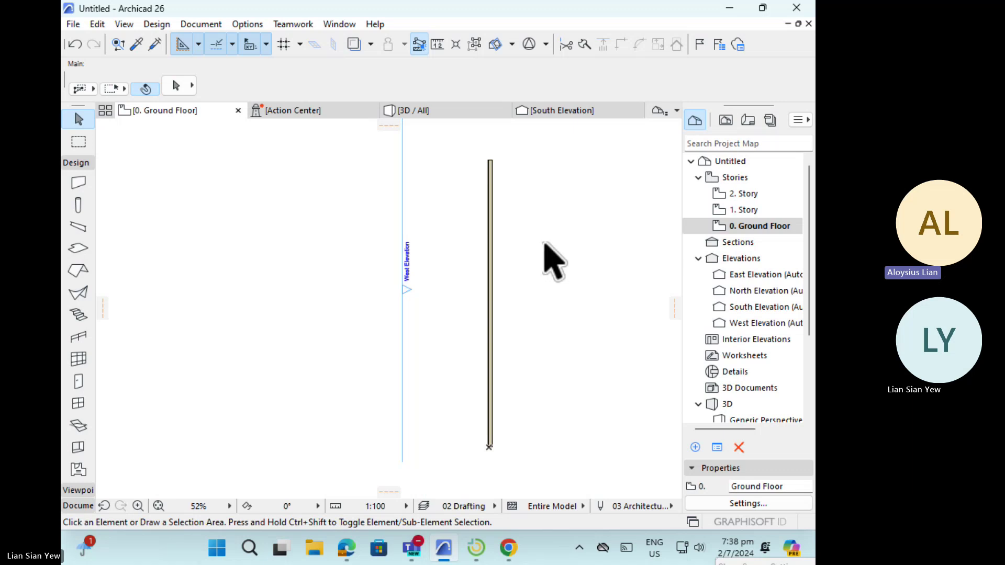
- Select the vertical wall at its midpoint snap point, start editing it from there and cancel the edit
left_click(495, 290)
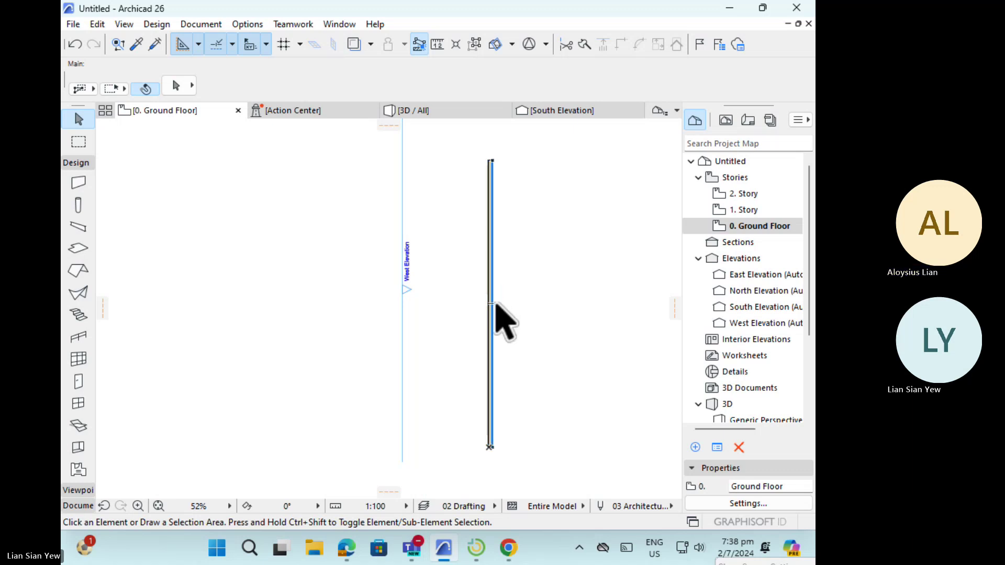
left_click(491, 303)
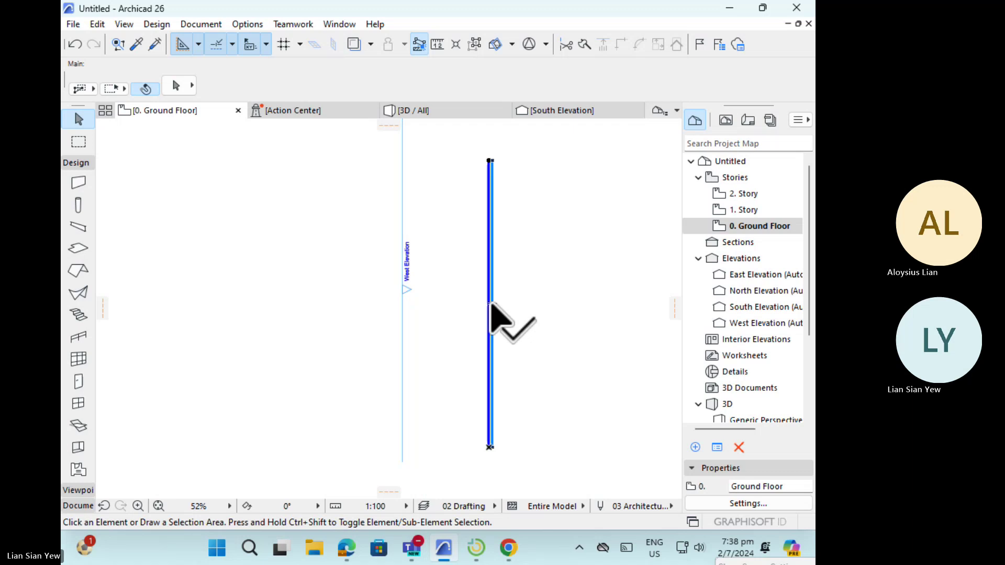
scroll(491, 304, "up", 3)
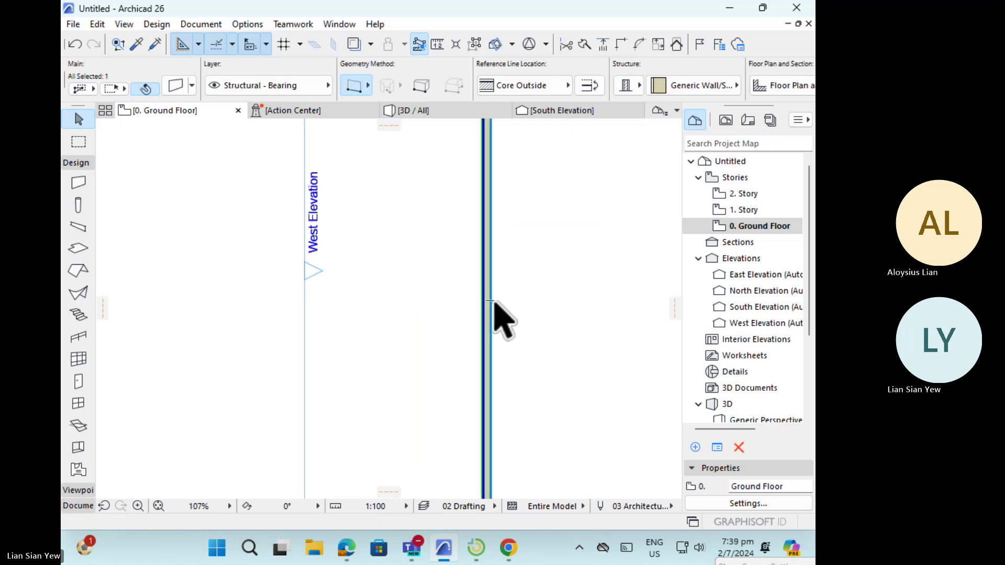
left_click(490, 302)
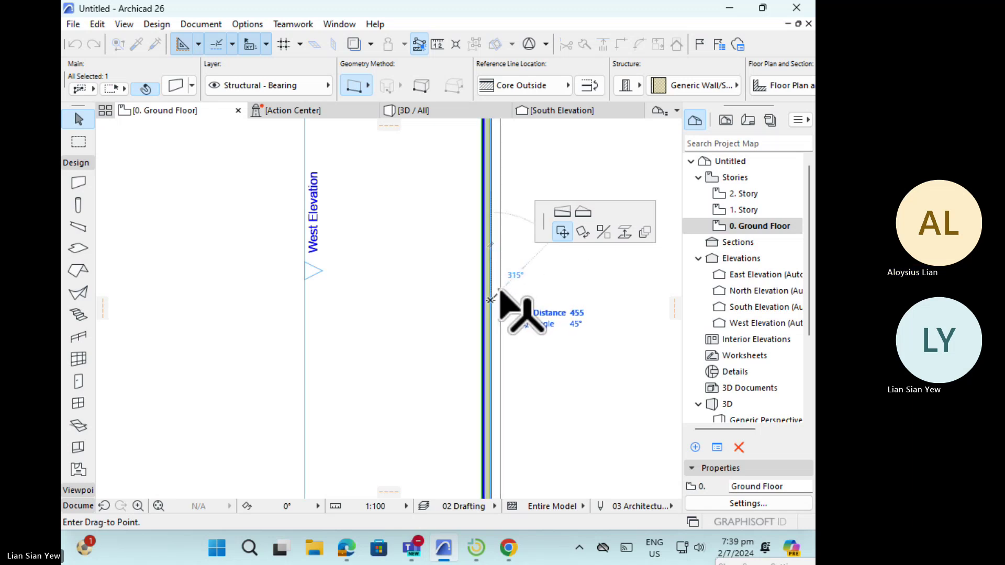
key("Escape")
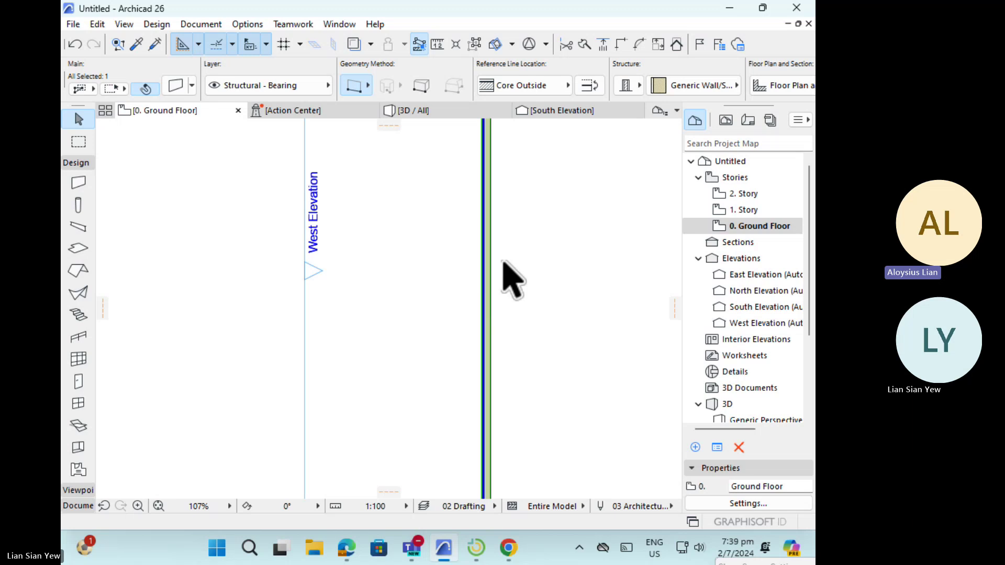
- Switch the snap points from Half to Divisions (3), deselect the wall and locate its lower third-point mark
left_click(232, 45)
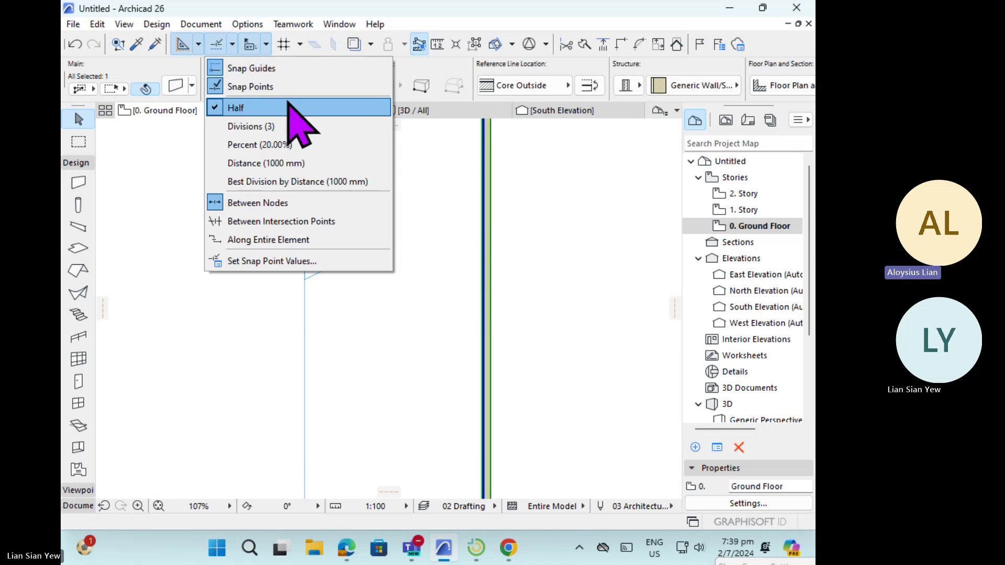
left_click(335, 127)
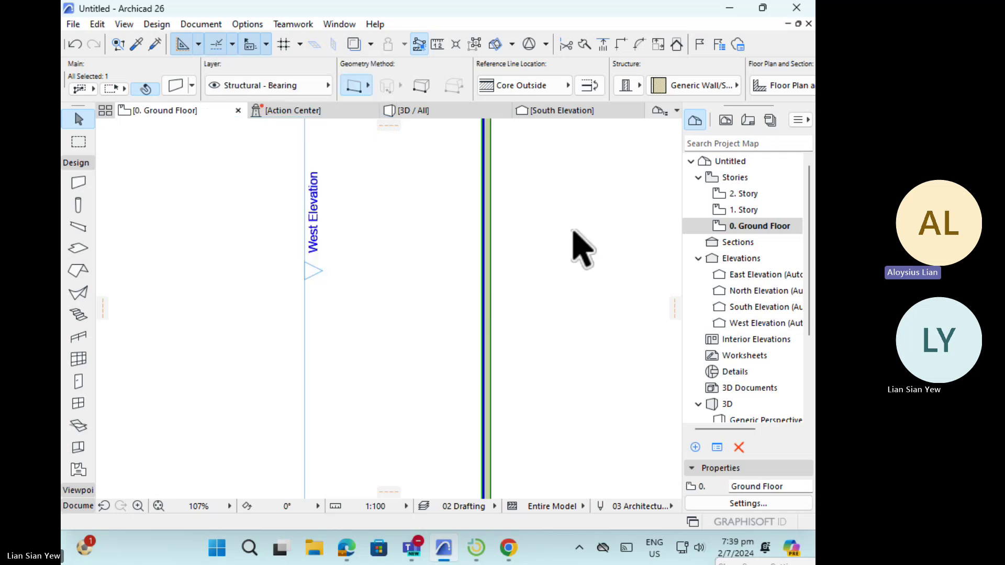
scroll(575, 234, "down", 3)
scroll(582, 251, "down", 1)
left_click(621, 231)
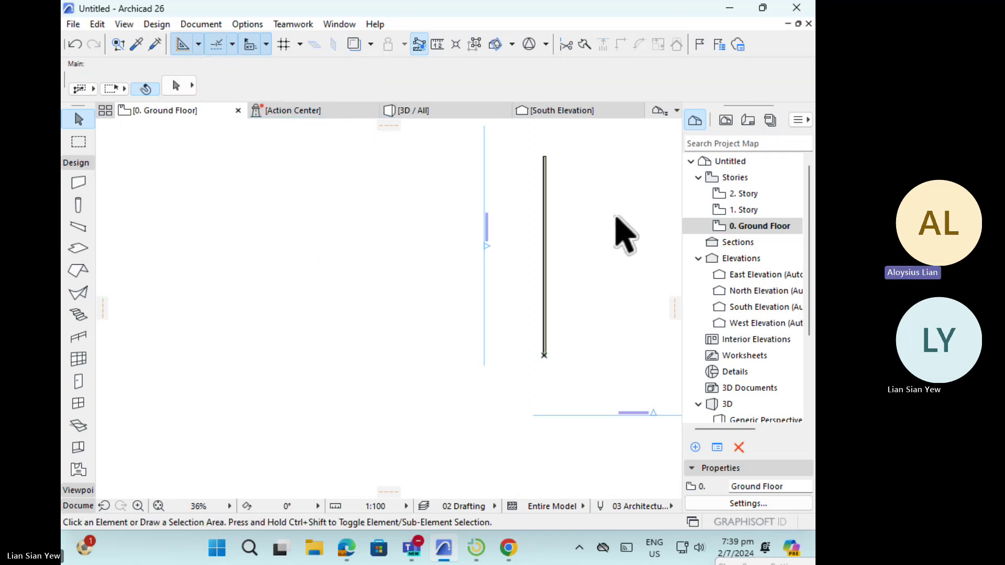
scroll(616, 216, "up", 1)
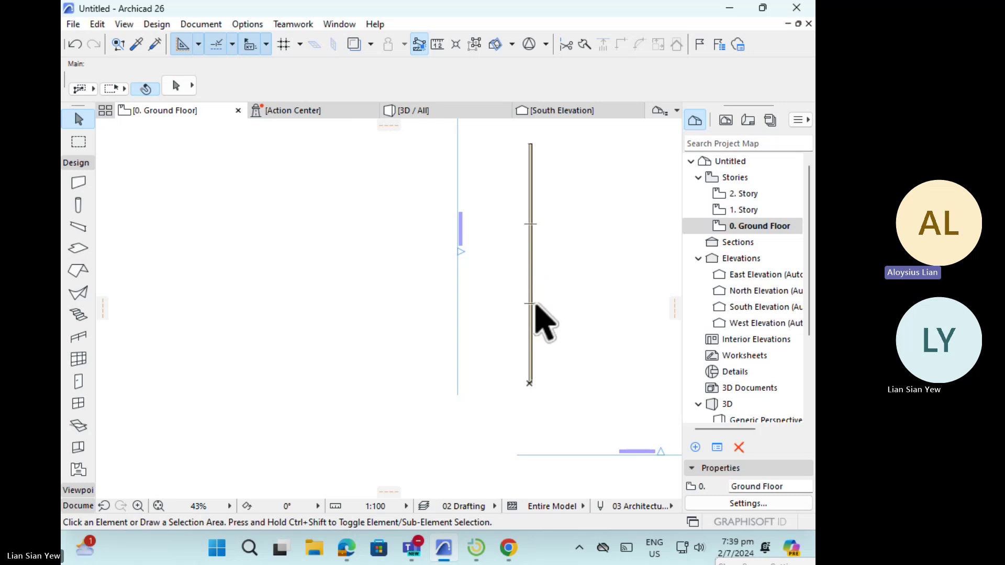
mouse_move(532, 303)
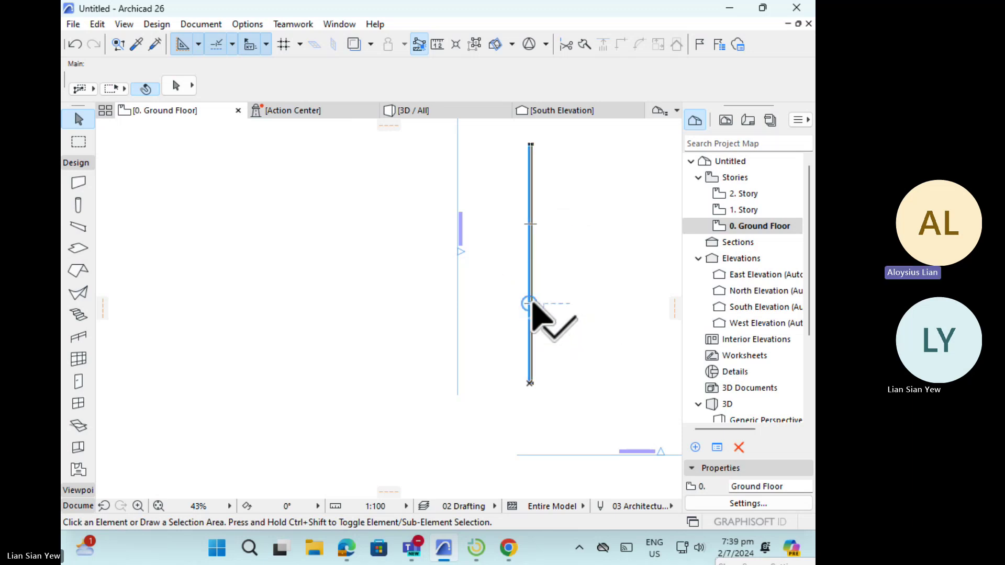
- Select the wall, insert a new node at its lower third point and place it up and to the left, bending the wall into two segments
left_click(530, 303)
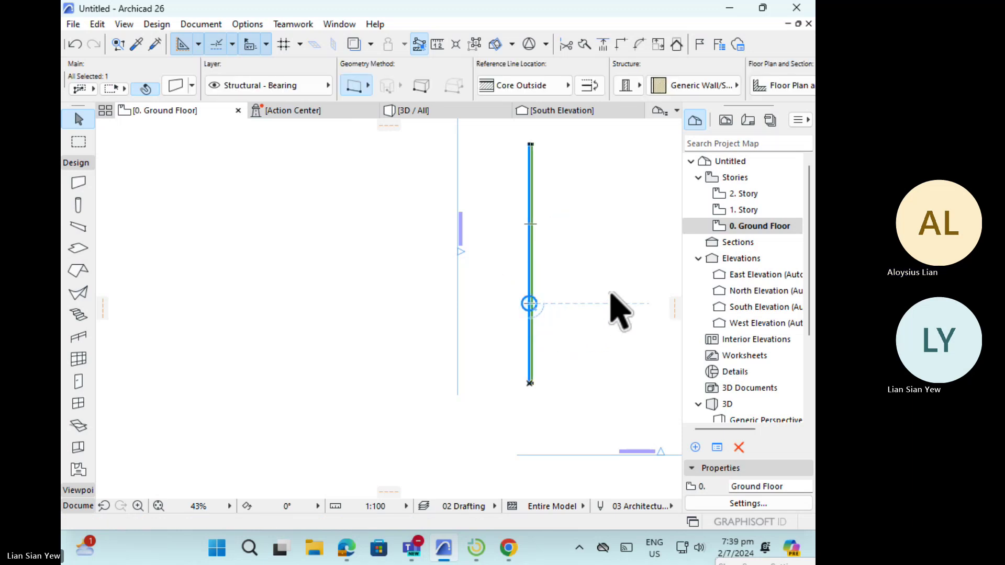
scroll(559, 296, "up", 3)
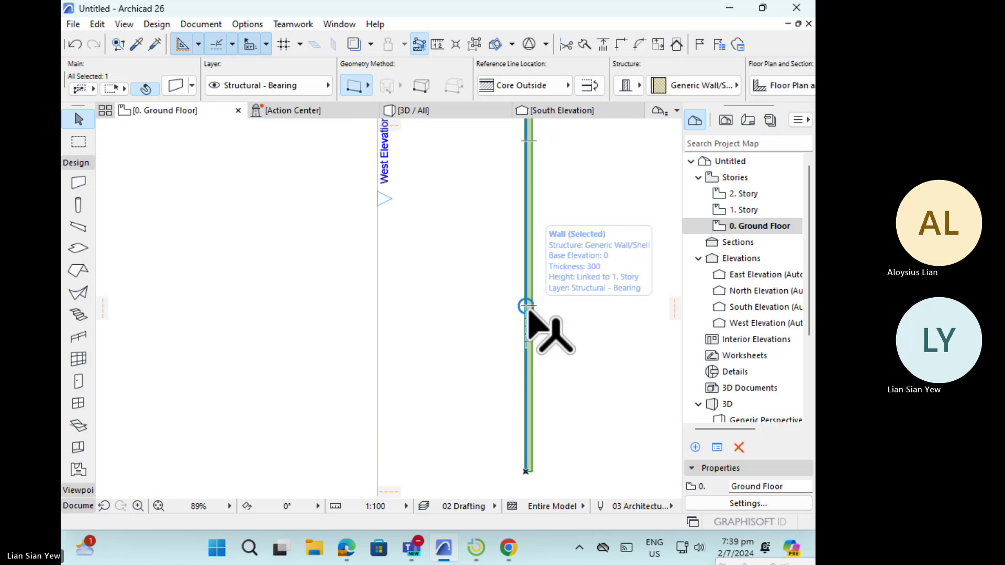
left_click(526, 306)
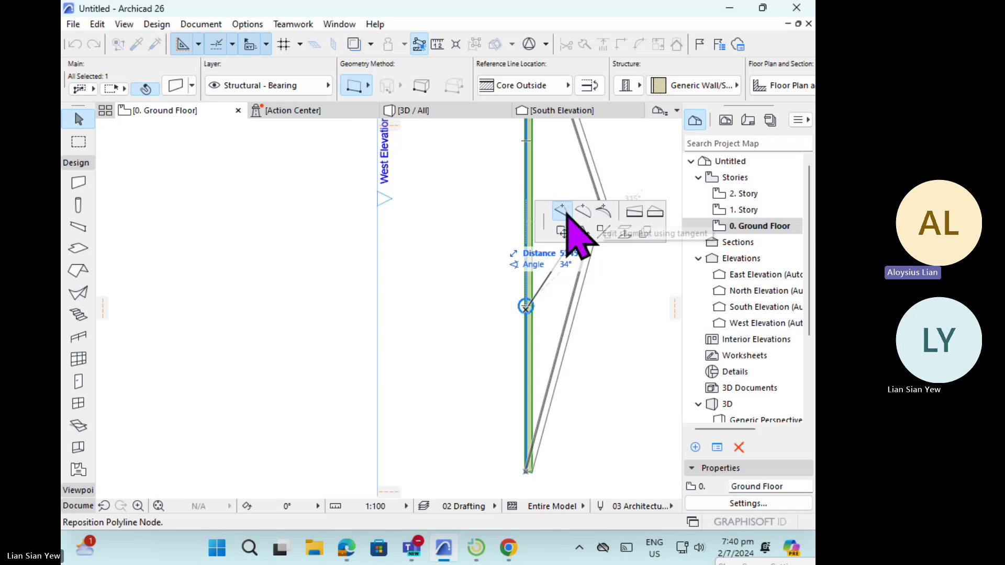
left_click_drag(542, 224, 551, 179)
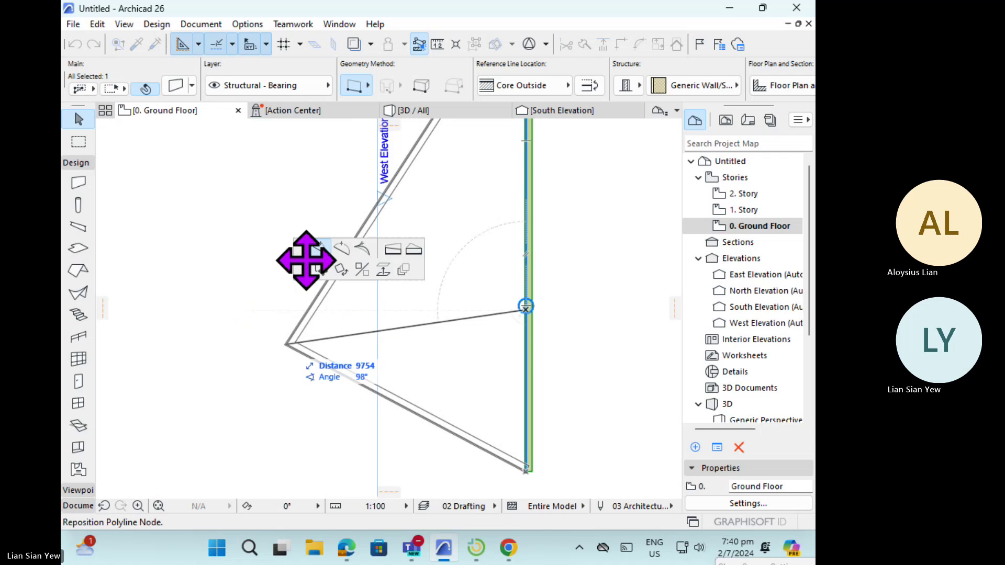
left_click_drag(603, 377, 363, 237)
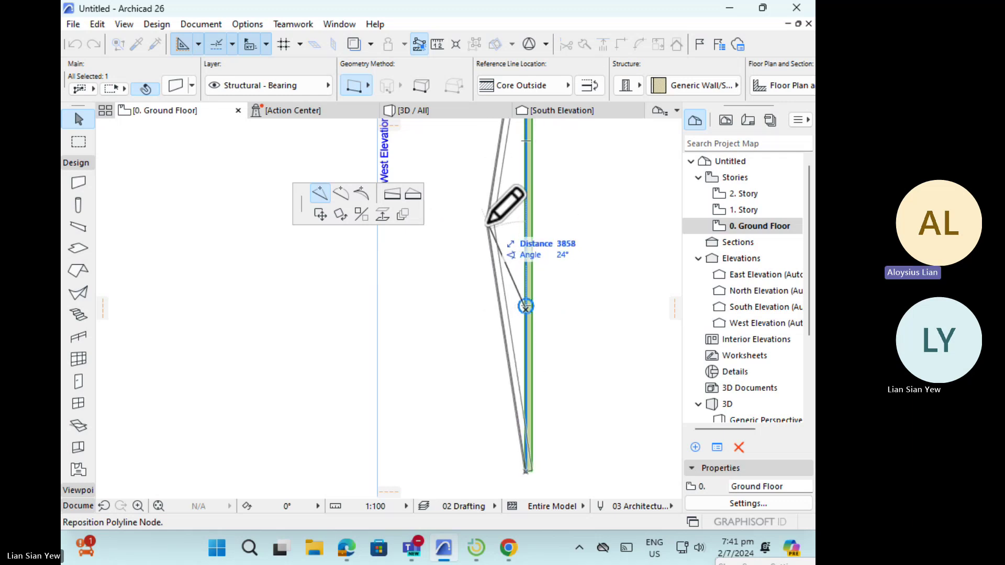
left_click(473, 217)
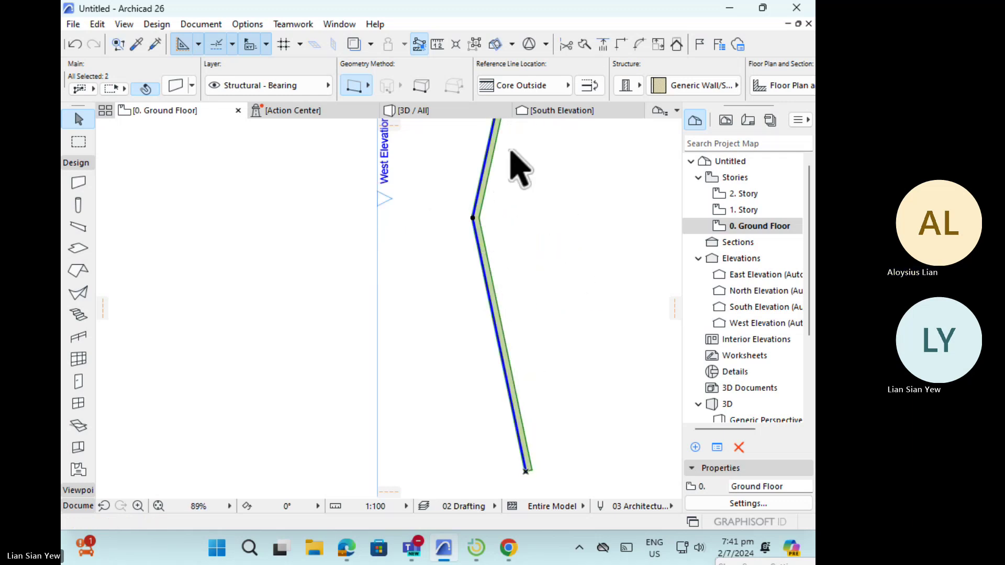
- Undo the node insertion on the vertical wall
scroll(518, 178, "down", 4)
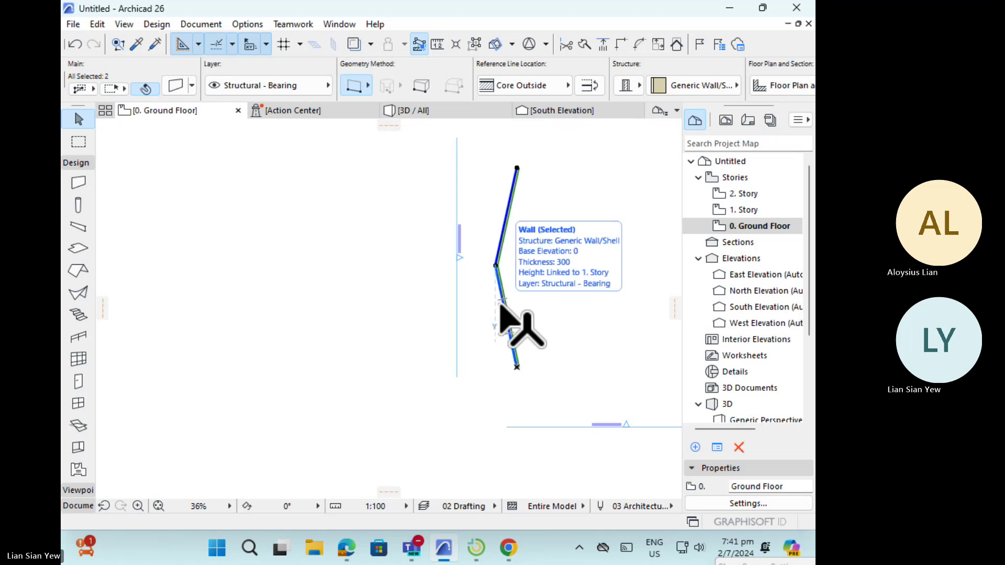
key("ctrl+z")
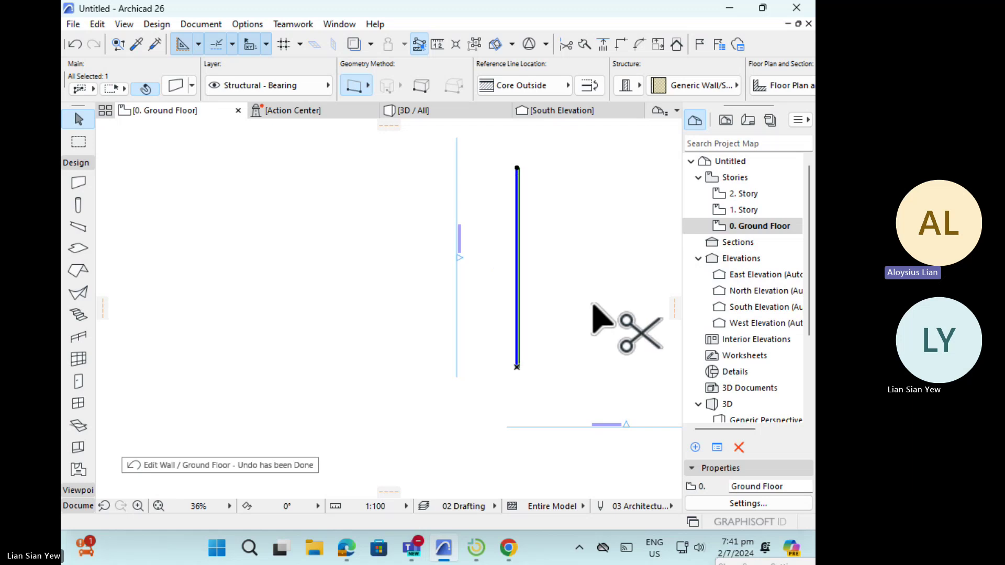
scroll(554, 280, "up", 2)
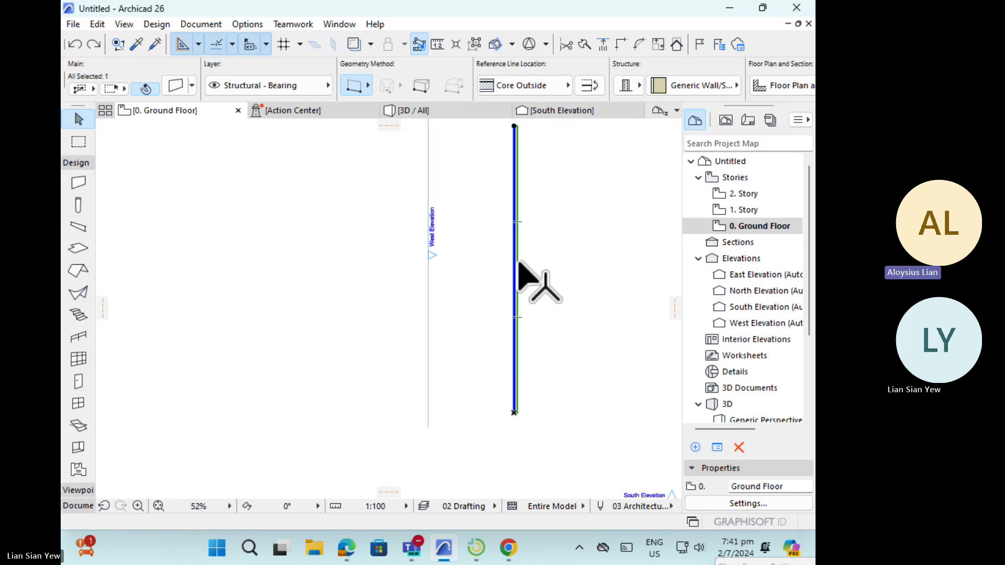
left_click(517, 317)
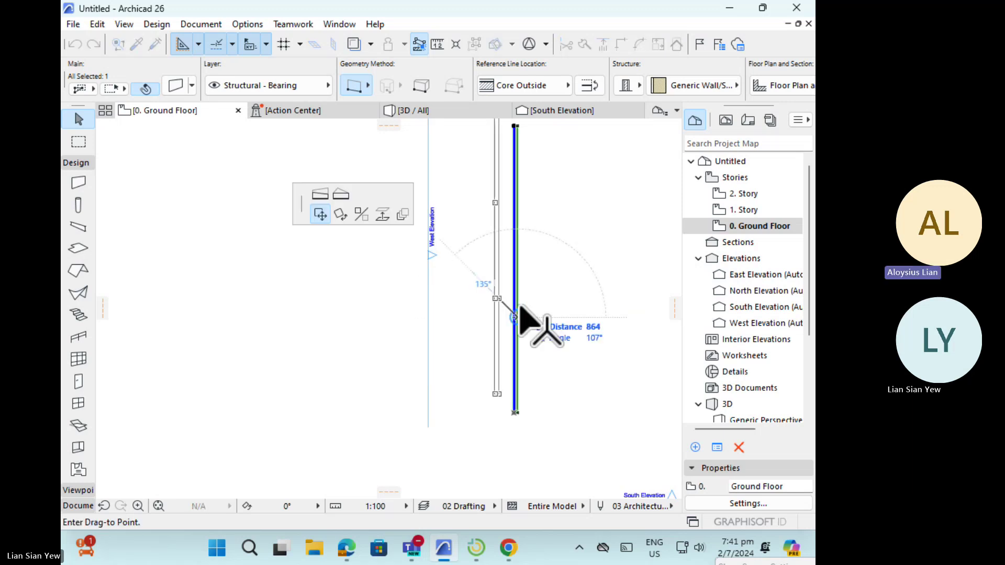
left_click(516, 317)
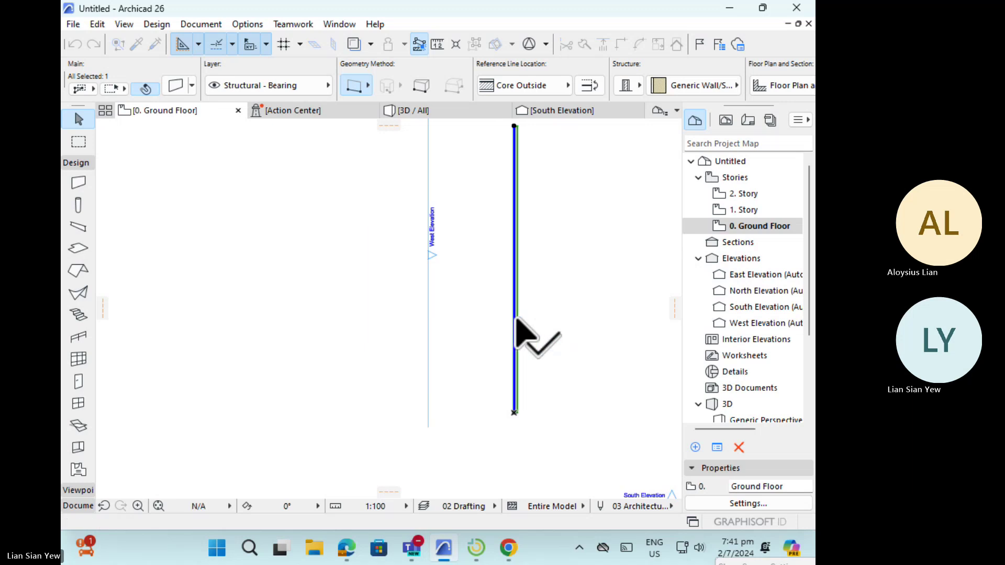
left_click(516, 318)
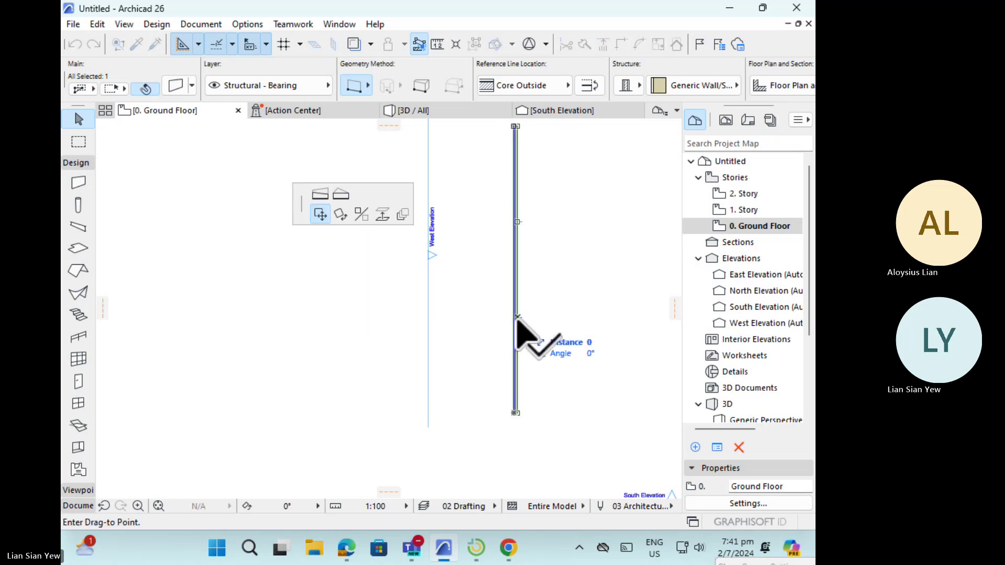
left_click(517, 318)
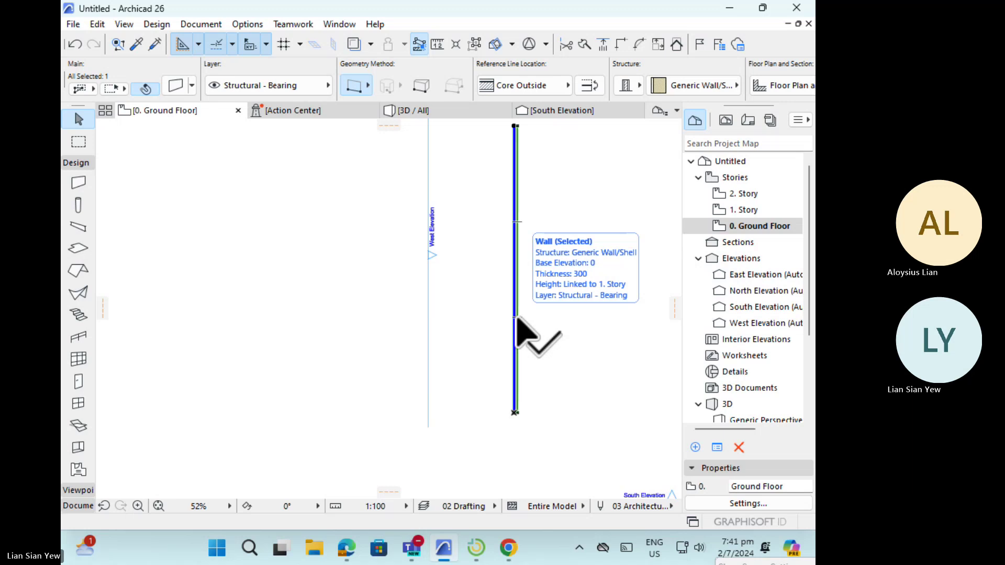
- Start editing the wall from its outer face at the lower third point, reposition the pet palette beside the wall and cancel the edit
scroll(517, 318, "up", 5)
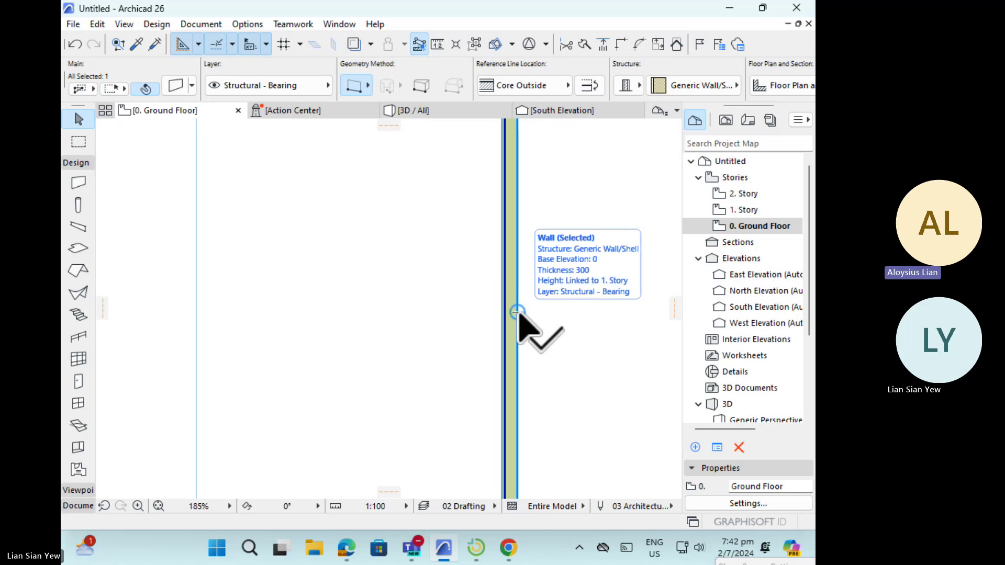
left_click(518, 314)
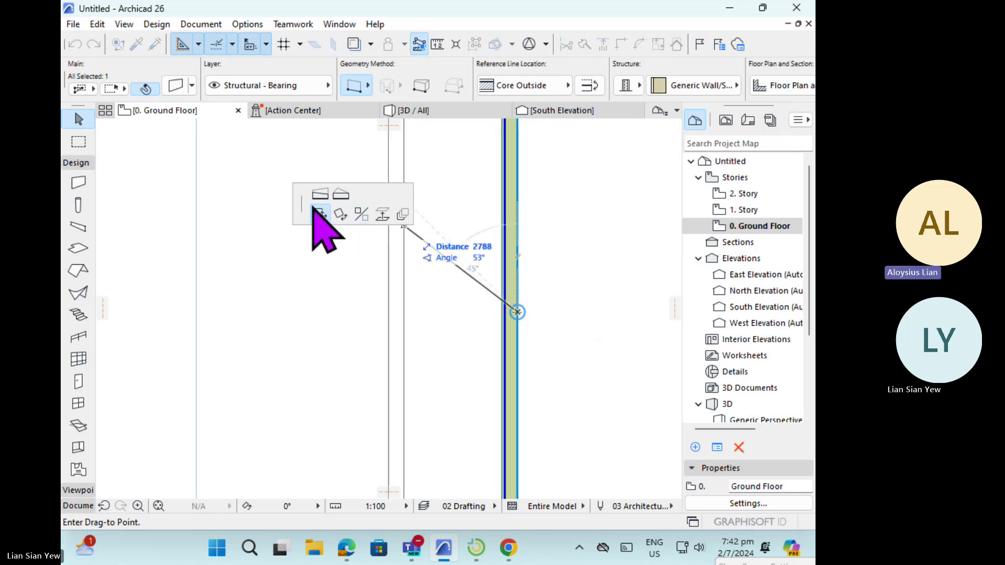
left_click_drag(303, 203, 505, 234)
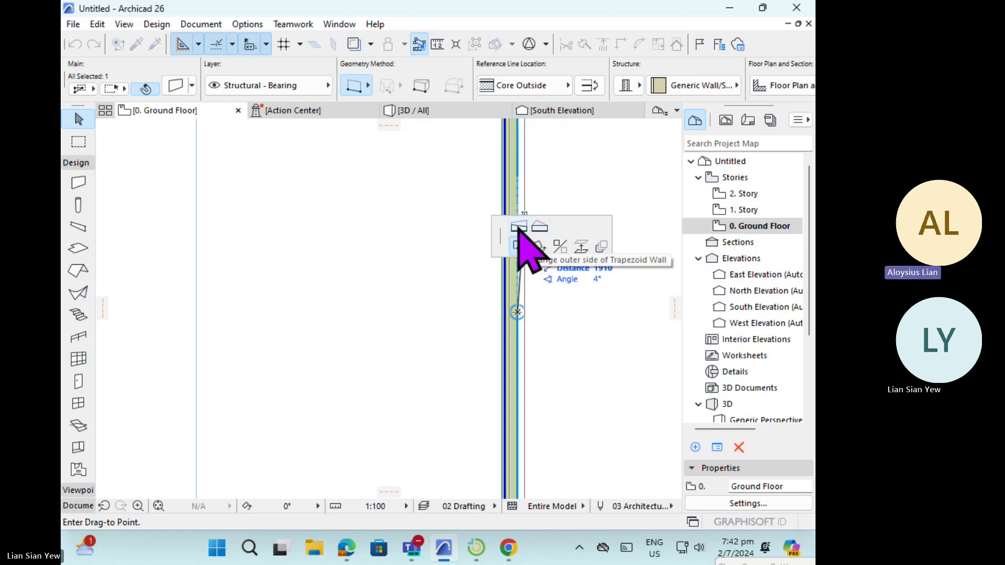
left_click(518, 312)
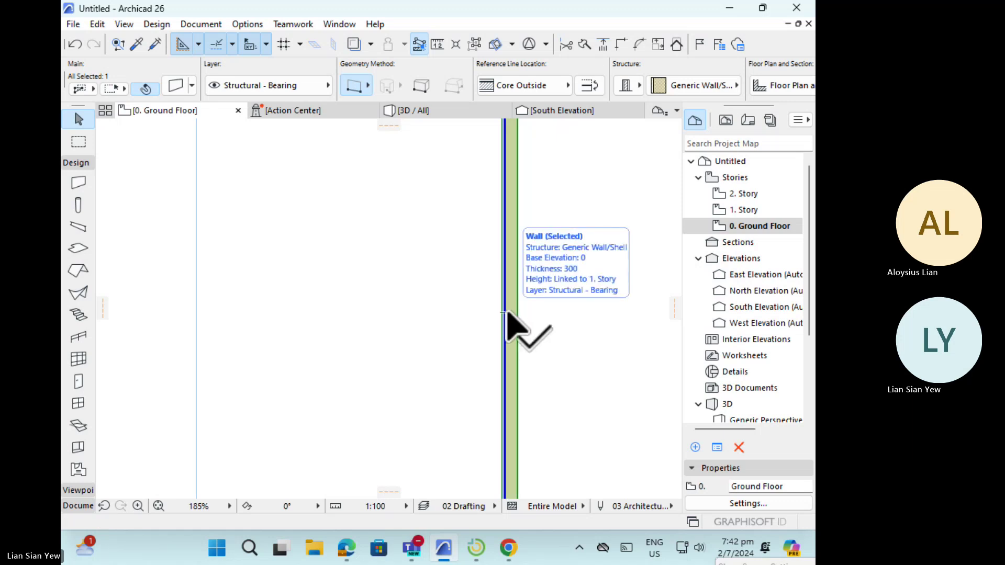
- Curve the vertical wall's reference line outward to the left from its lower third point and undo the curve
left_click(505, 313)
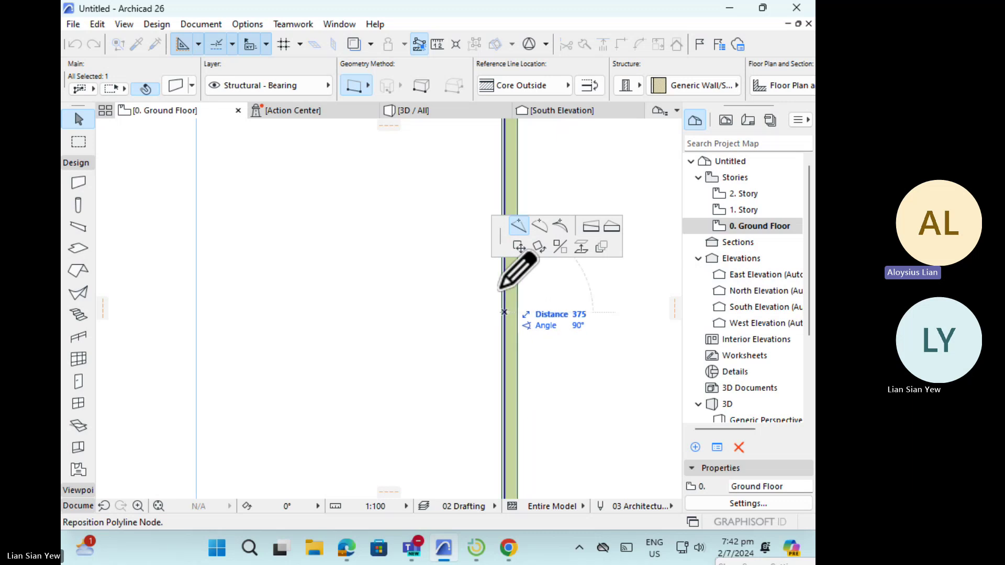
left_click(539, 225)
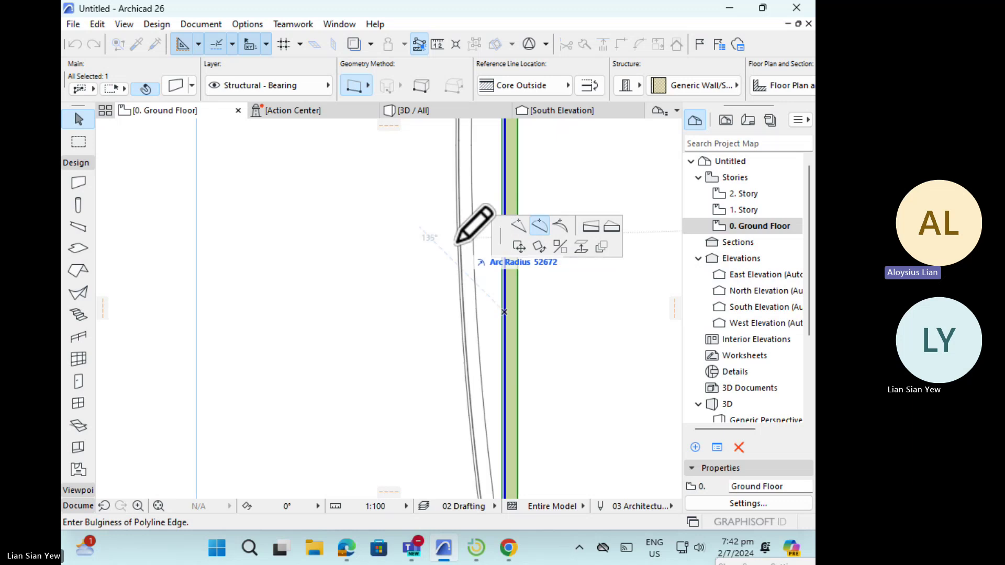
scroll(414, 324, "down", 3)
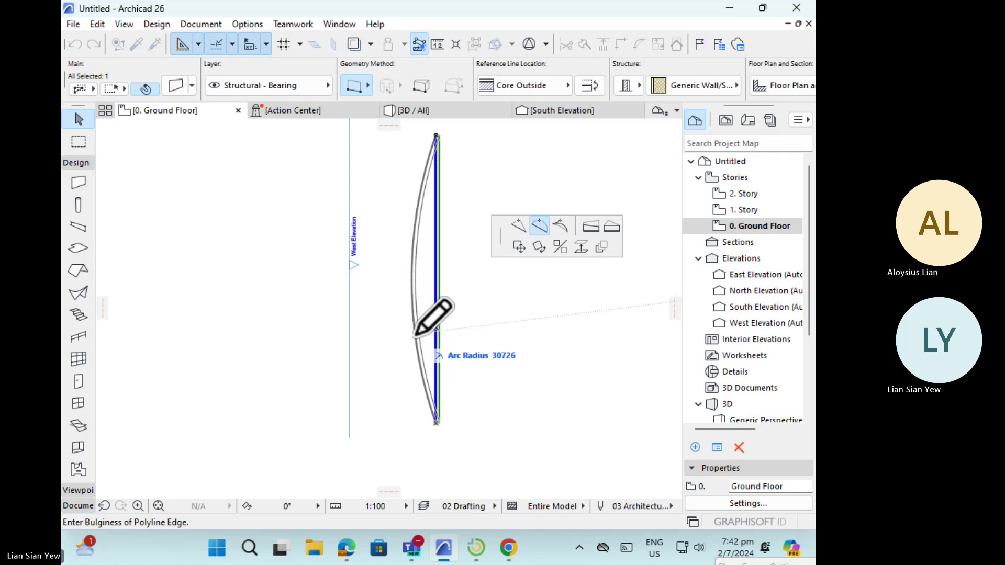
left_click(401, 311)
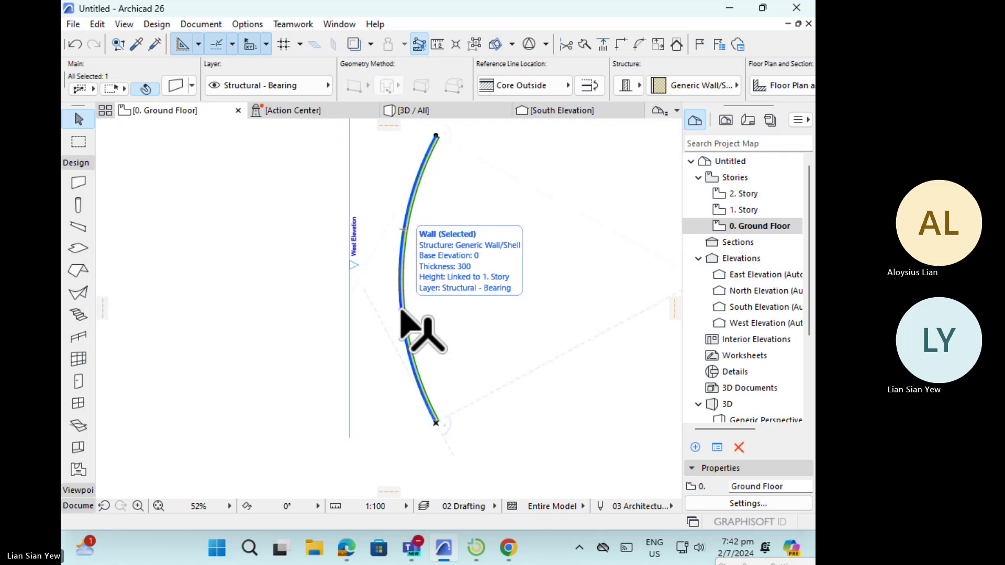
key("ctrl+z")
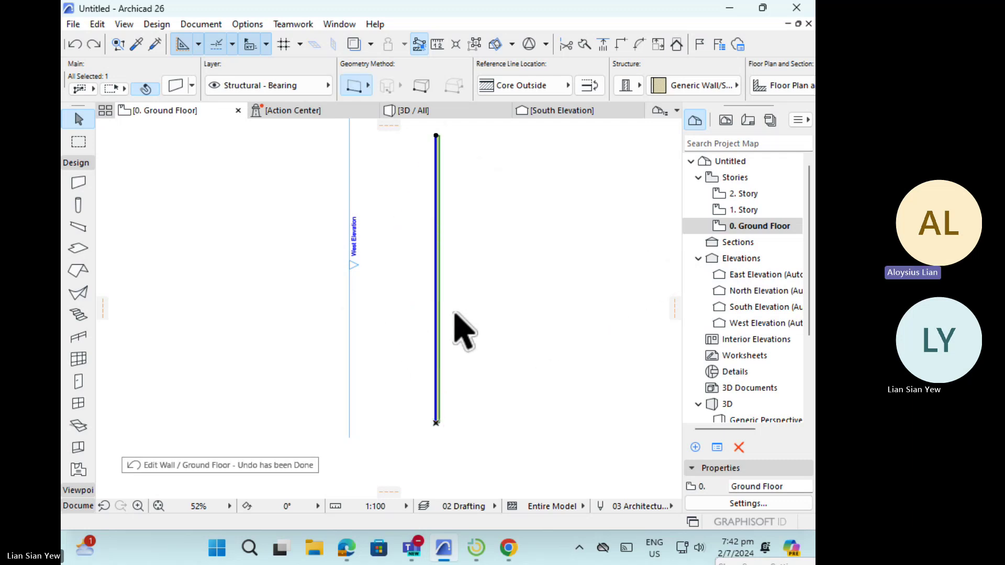
- Curve the wall to the left from its lower third point with an arc radius of 60000 and undo the curve
scroll(454, 314, "up", 6)
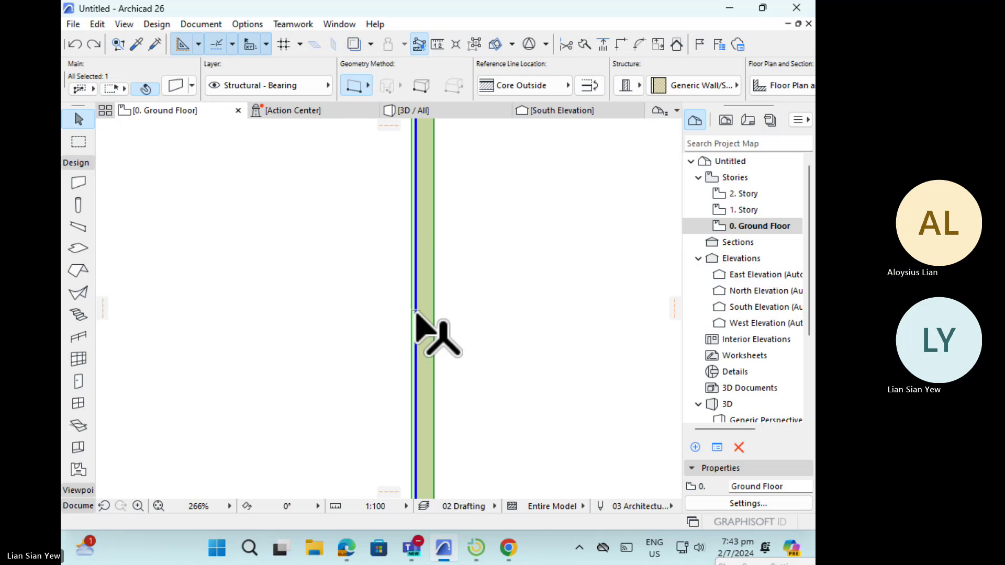
mouse_move(415, 312)
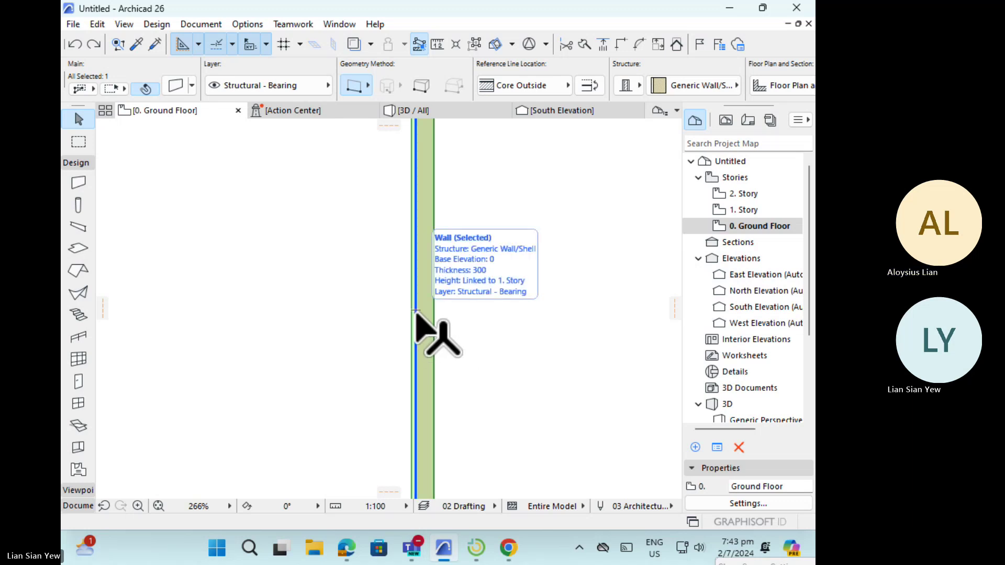
left_click(416, 312)
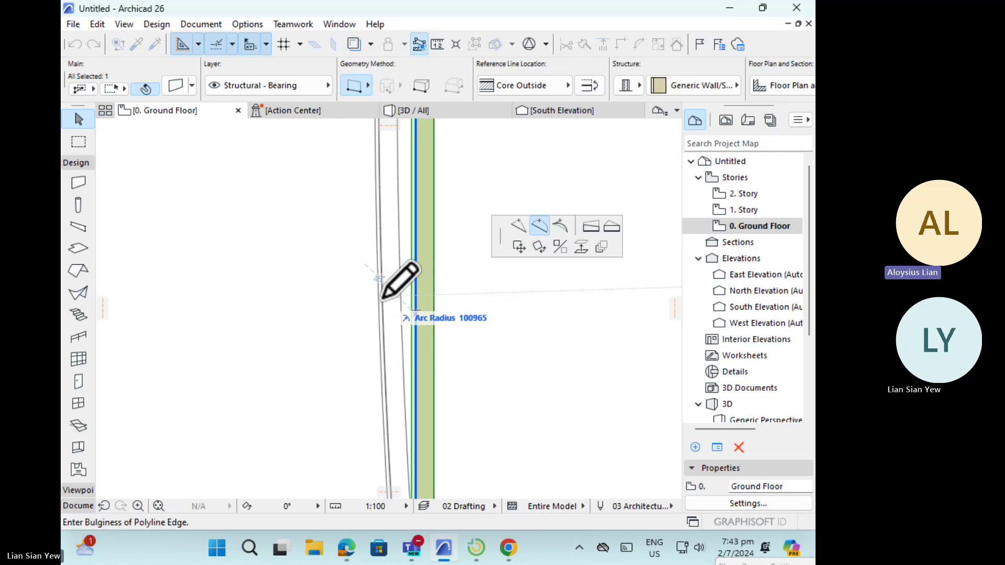
key("Tab")
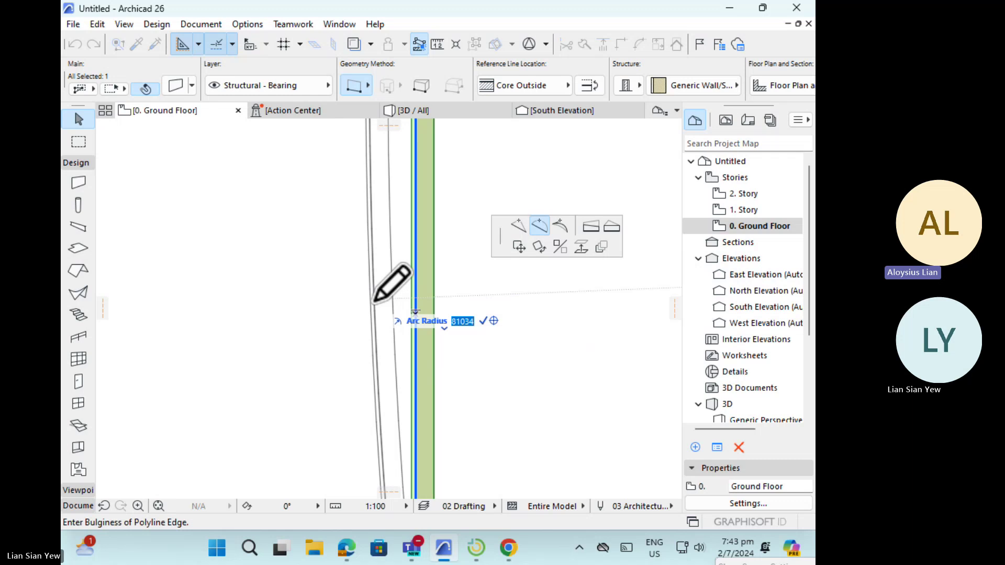
type("60000")
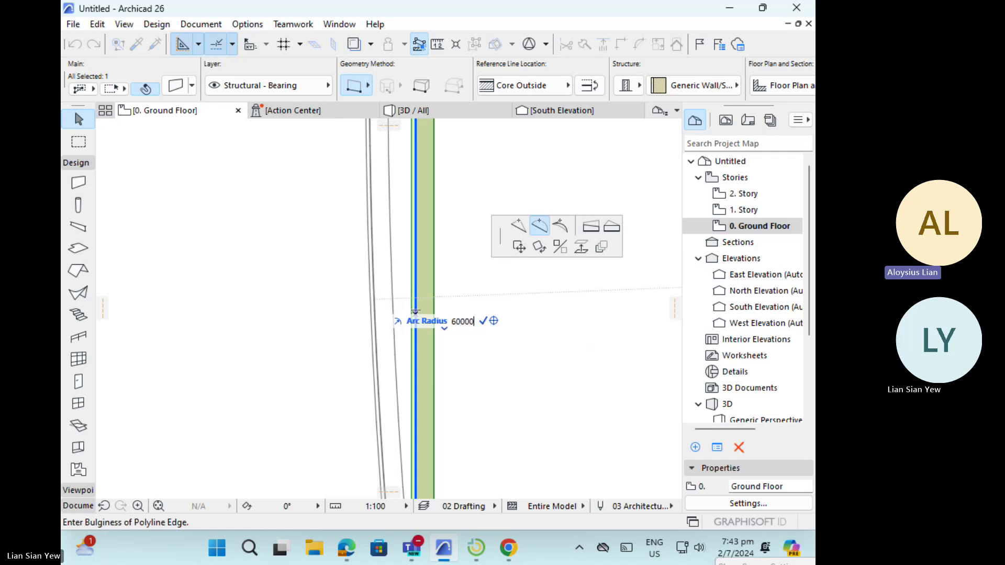
key("Return")
scroll(482, 281, "down", 5)
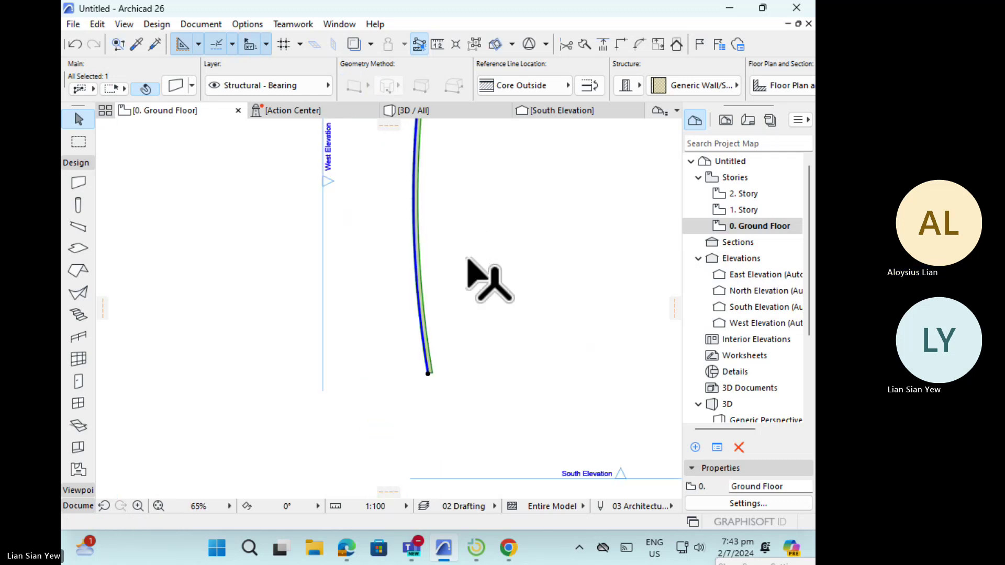
scroll(481, 187, "up", 3)
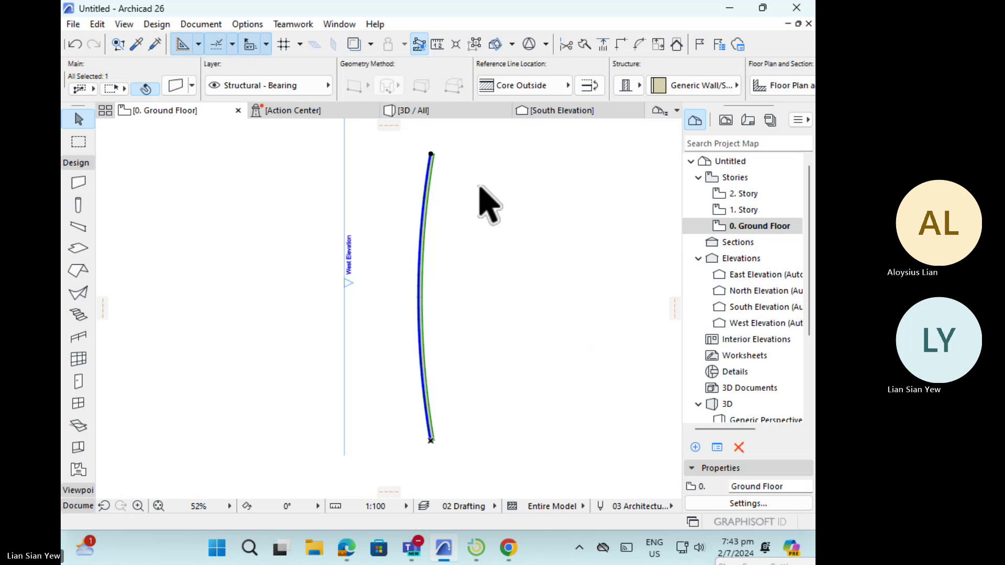
key("ctrl+z")
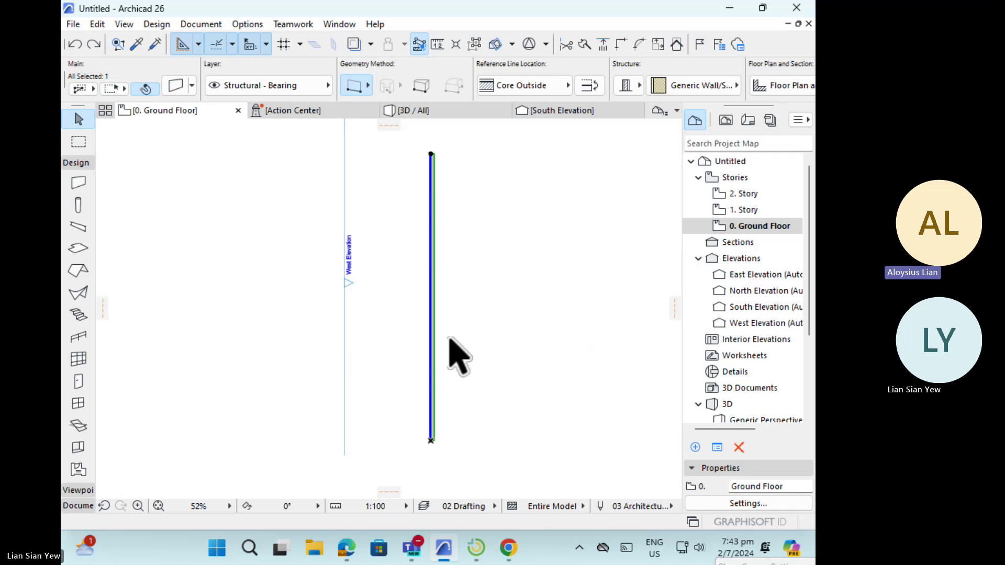
- Try to change the outer side of the trapezoid wall from the lower third point on the reference line
scroll(444, 366, "up", 4)
scroll(444, 350, "up", 2)
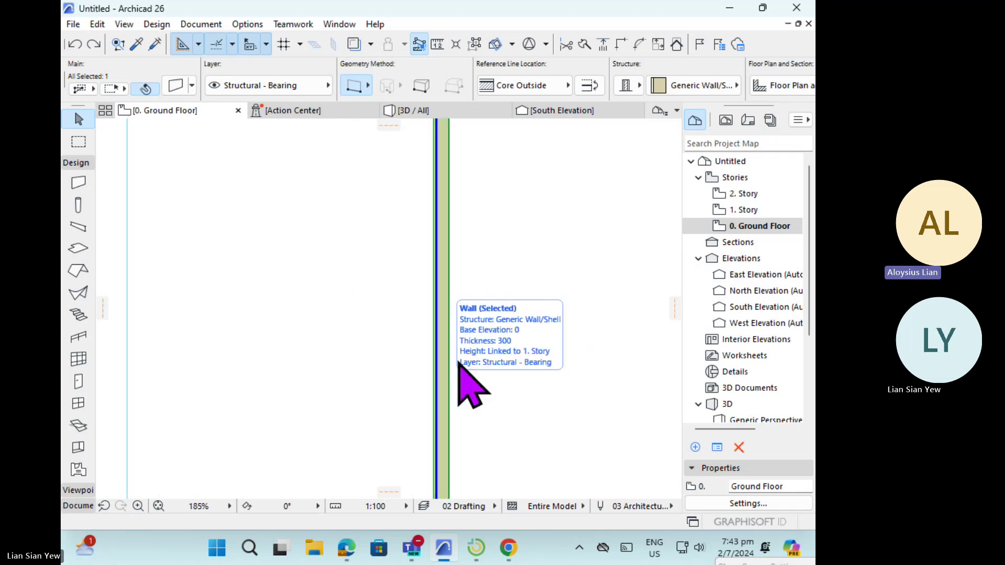
scroll(444, 343, "down", 2)
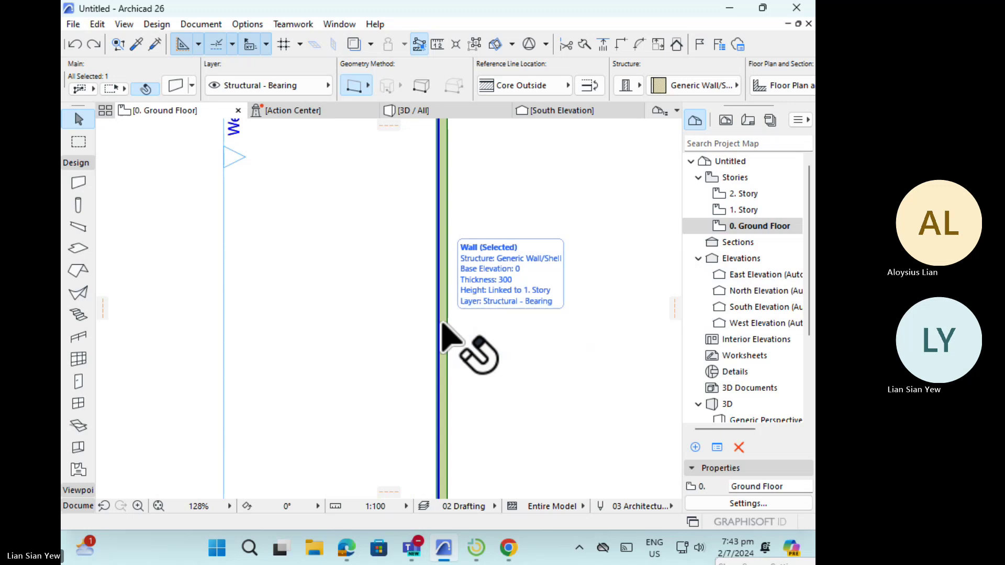
scroll(442, 389, "down", 3)
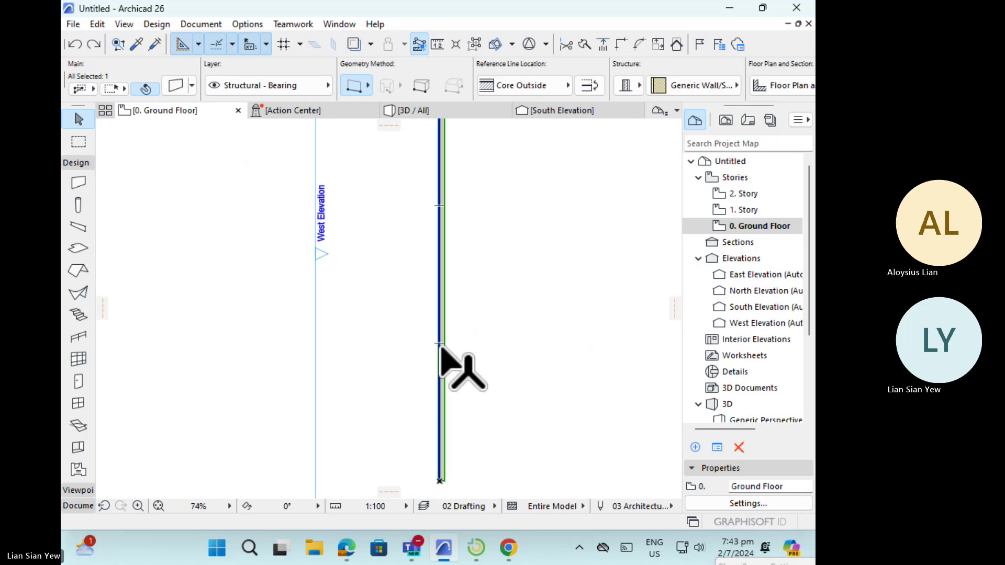
scroll(441, 348, "up", 3)
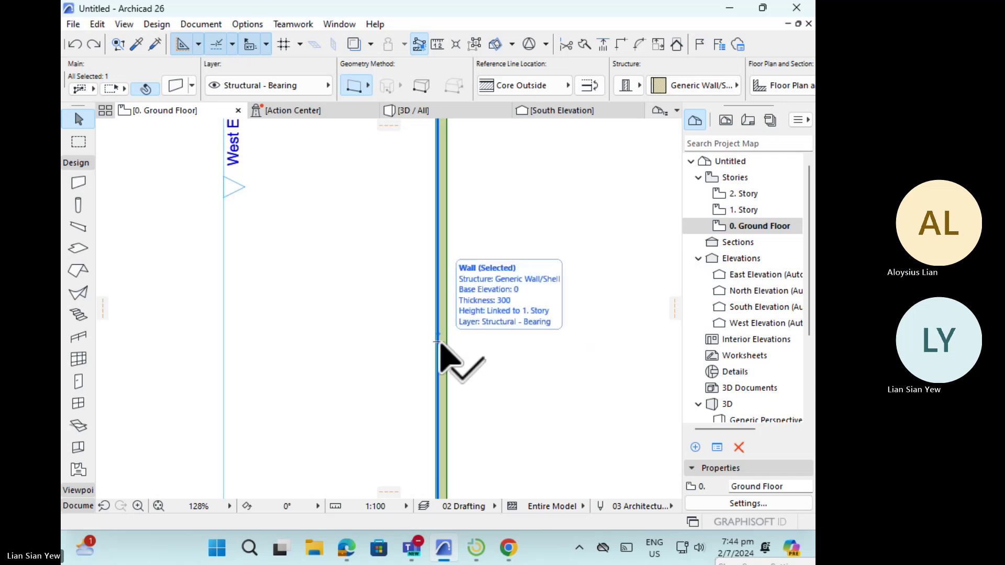
left_click(437, 342)
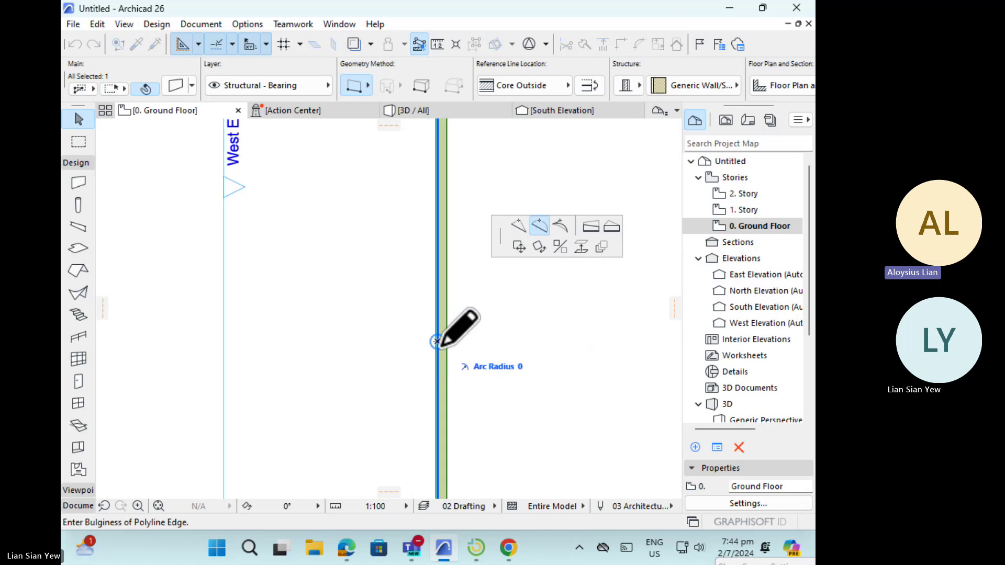
left_click(591, 229)
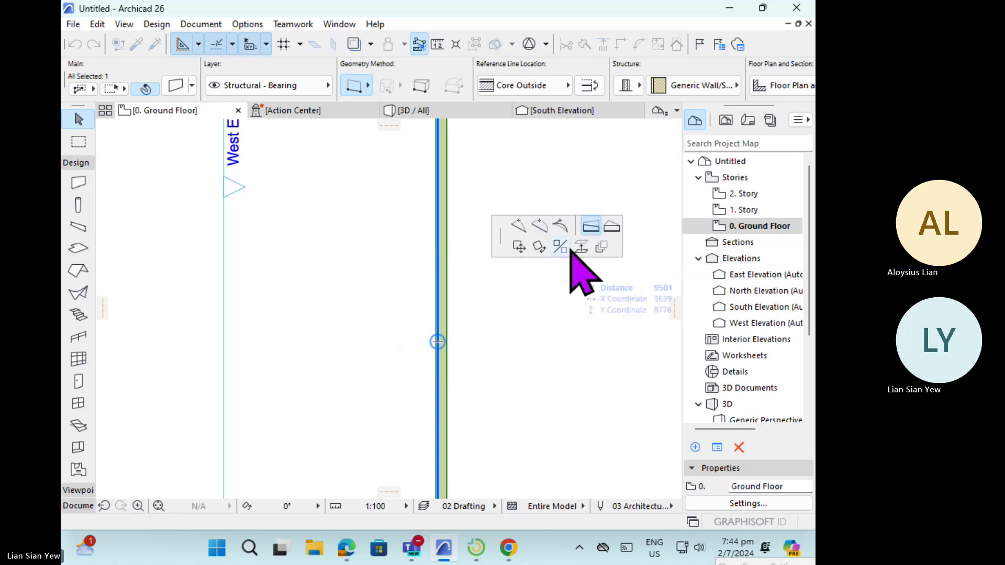
left_click(437, 343)
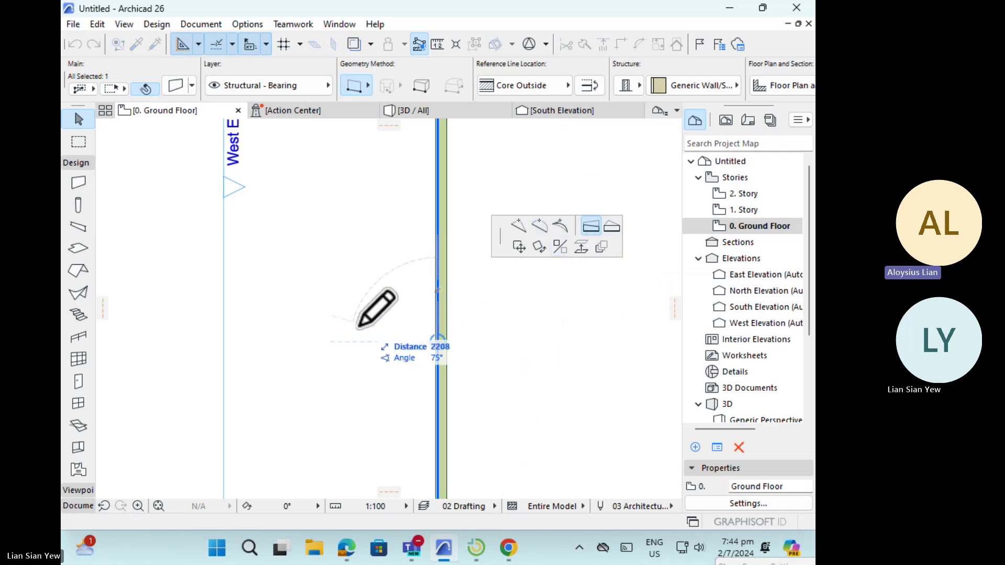
left_click(439, 346)
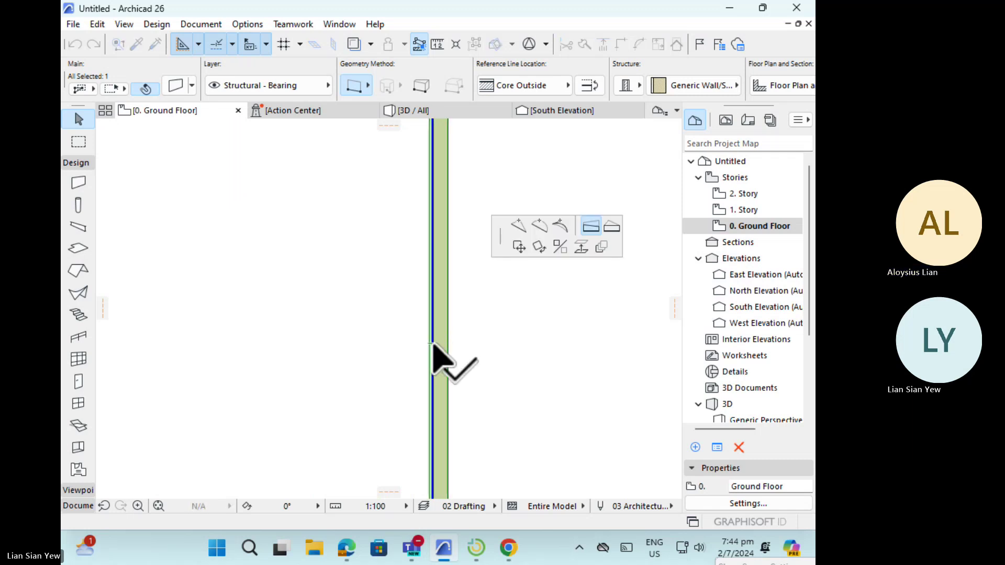
left_click(432, 344)
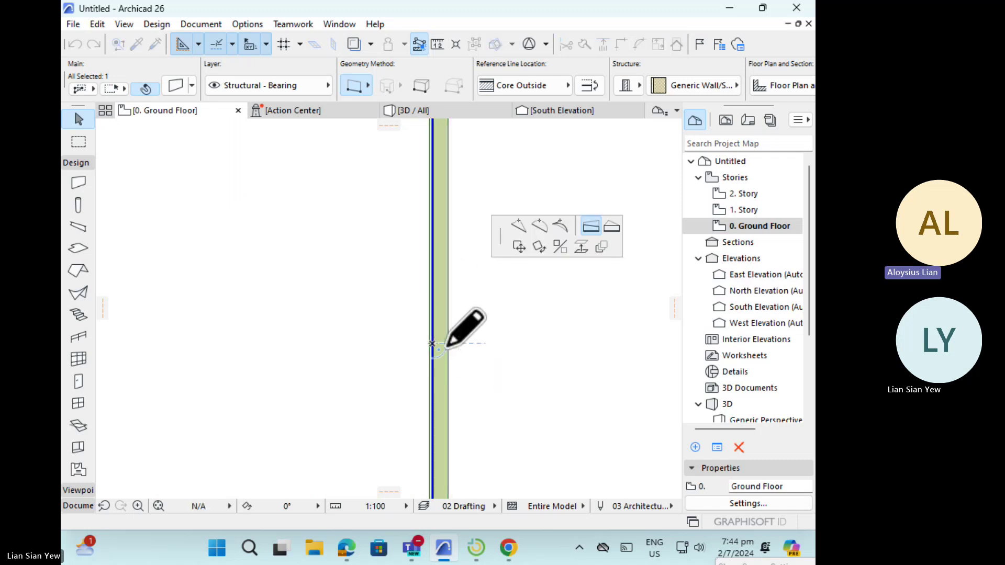
left_click(449, 342)
- Stretch the wall's outer side to the right from its lower third point into a trapezoid wall, inspect the shape and undo the stretch
left_click(448, 343)
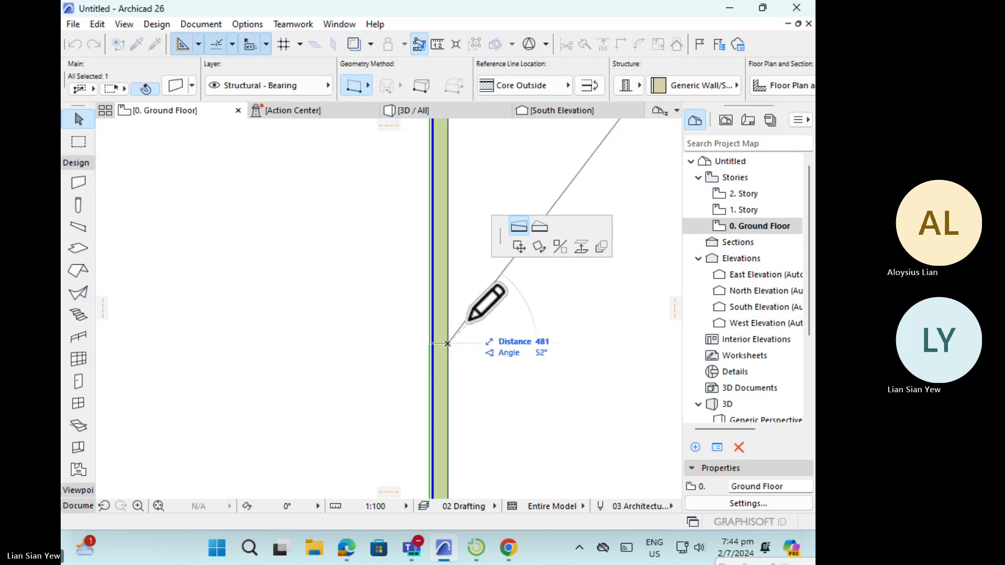
left_click(498, 326)
scroll(450, 408, "down", 8)
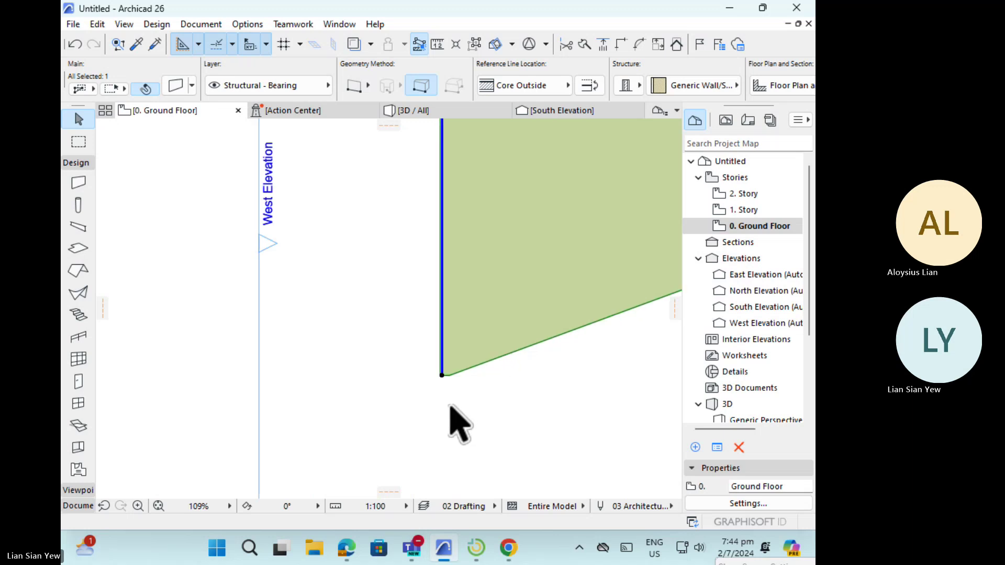
scroll(612, 366, "up", 3)
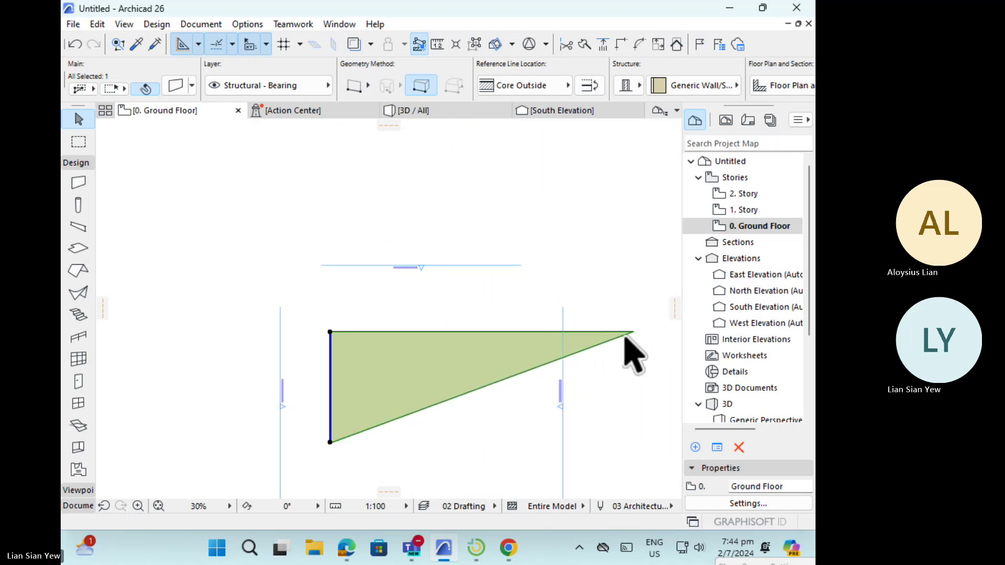
scroll(576, 377, "up", 3)
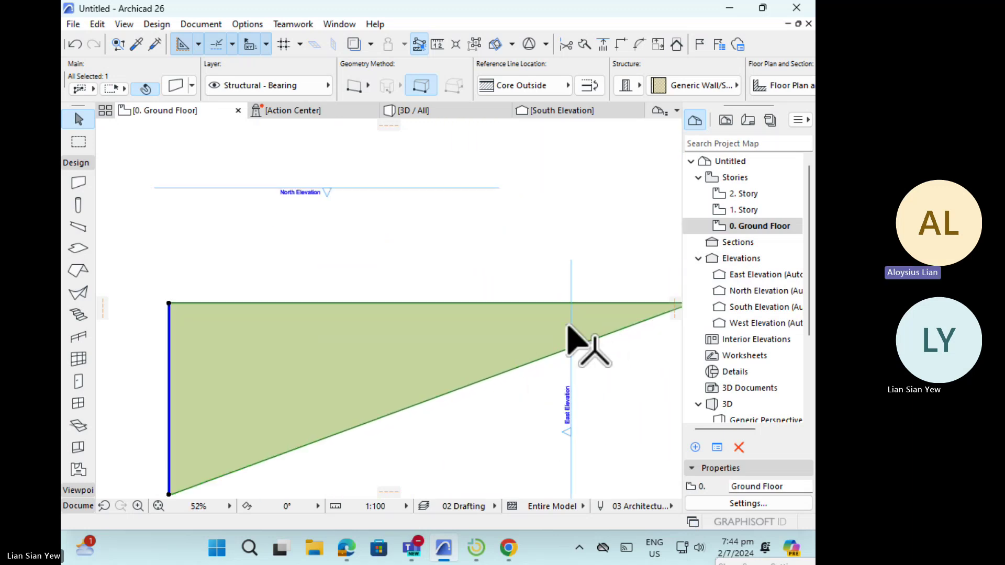
scroll(579, 348, "down", 2)
key("ctrl+z")
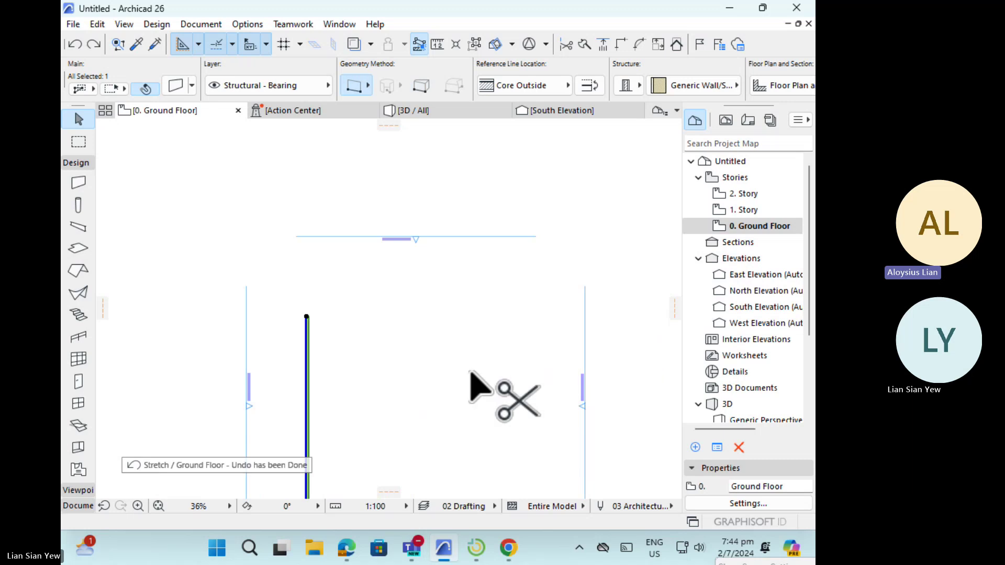
- Use the Divisions option for the snap points along the vertical wall
scroll(381, 410, "down", 2)
scroll(361, 377, "up", 4)
scroll(354, 361, "up", 2)
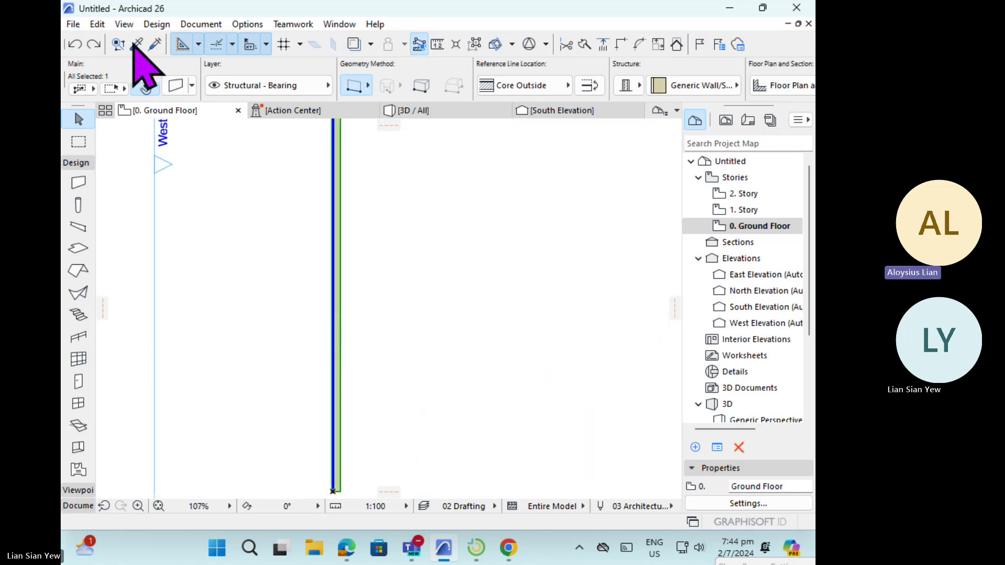
left_click(232, 45)
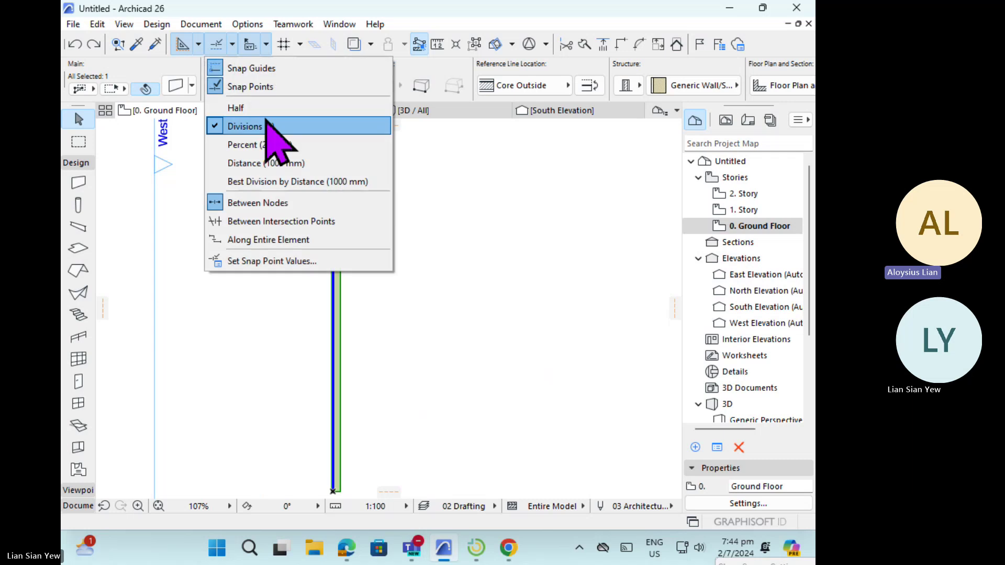
left_click(267, 130)
scroll(422, 433, "down", 3)
scroll(410, 318, "up", 2)
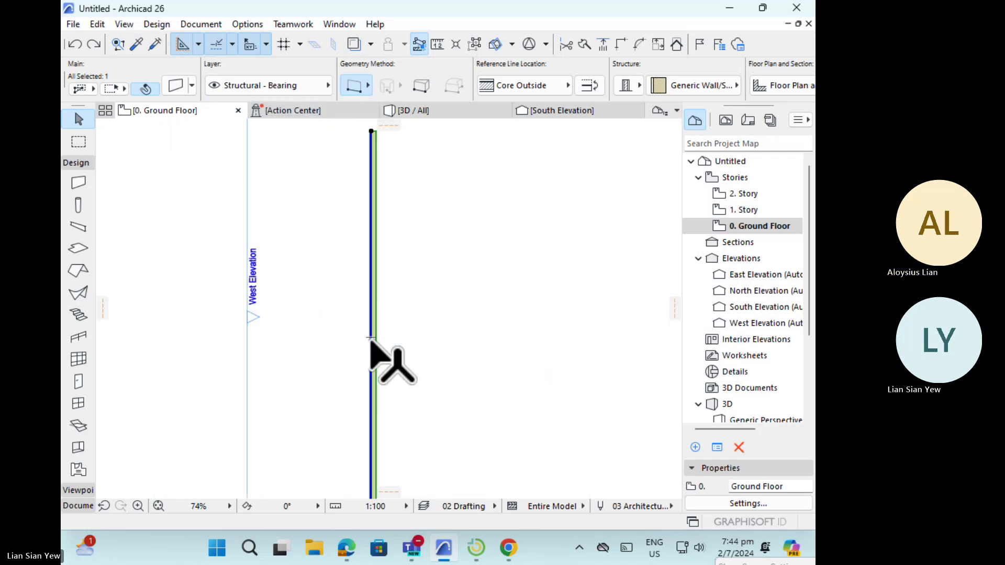
- Insert a node near the middle of the wall's outer side and pull it outward to the right by about 1500 mm
scroll(373, 343, "up", 5)
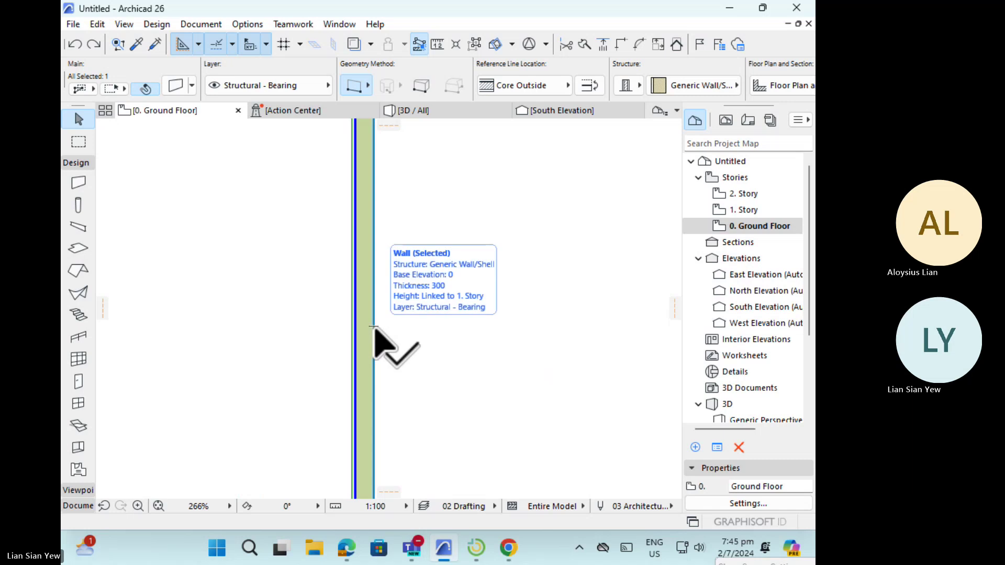
left_click(374, 328)
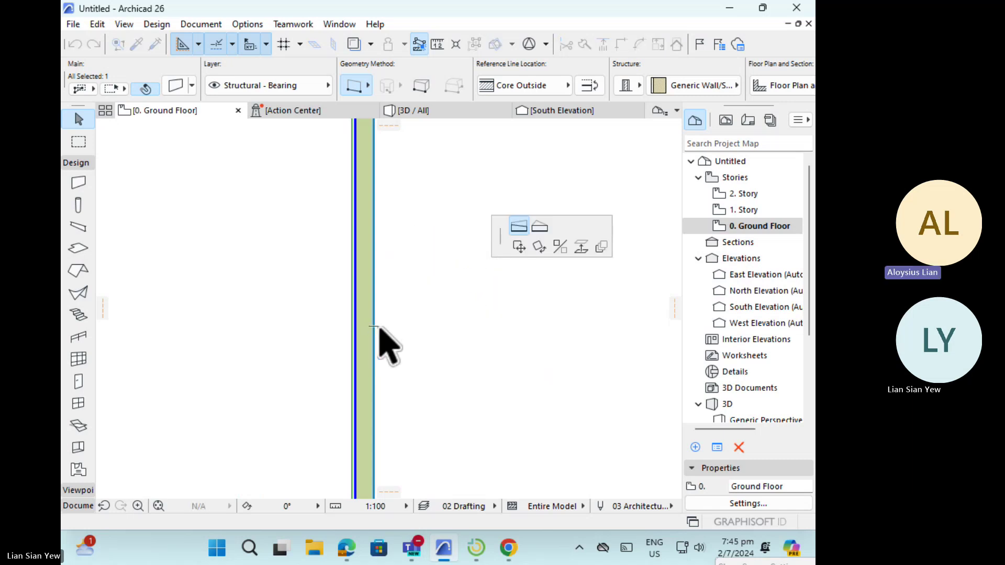
left_click(544, 232)
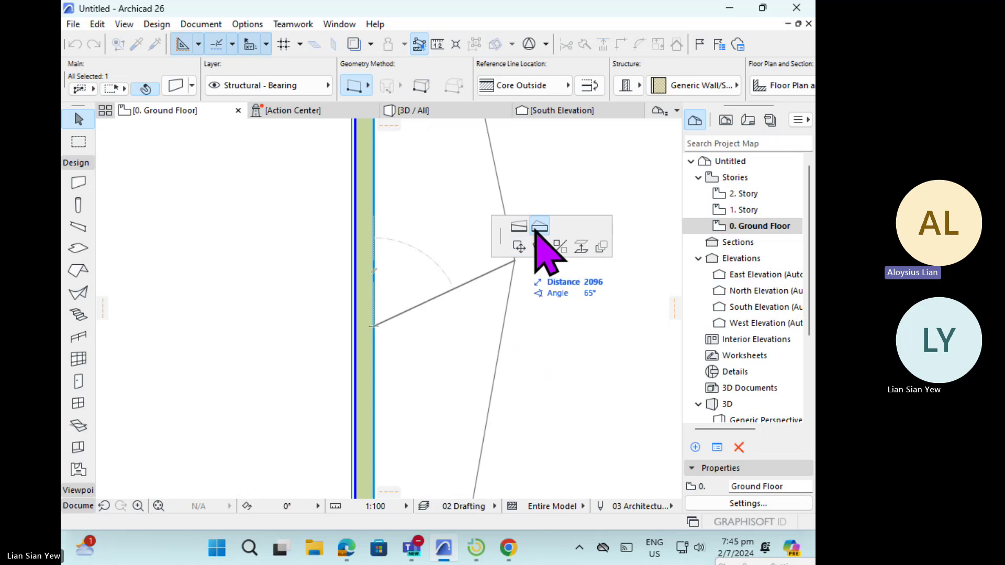
left_click(467, 332)
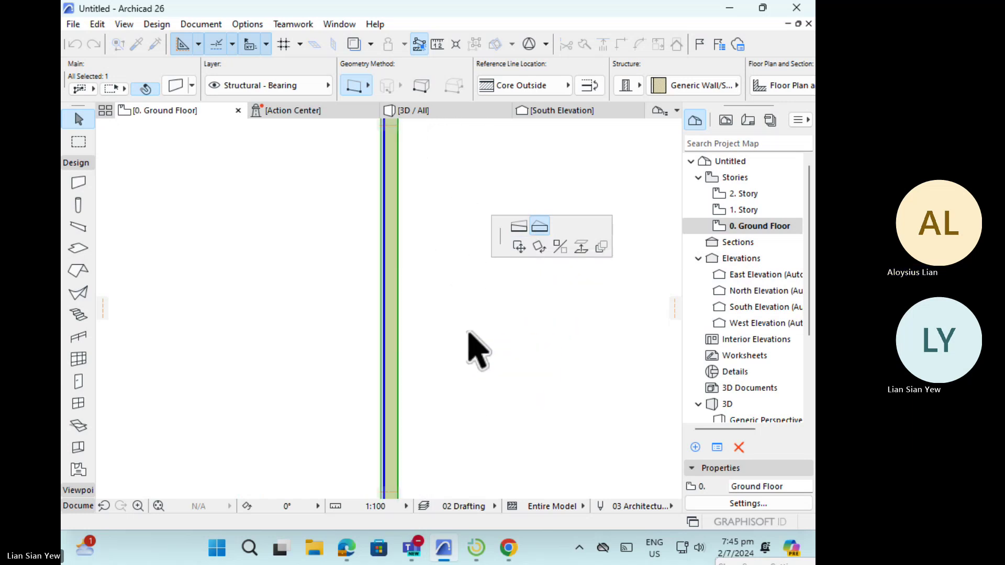
scroll(467, 332, "down", 2)
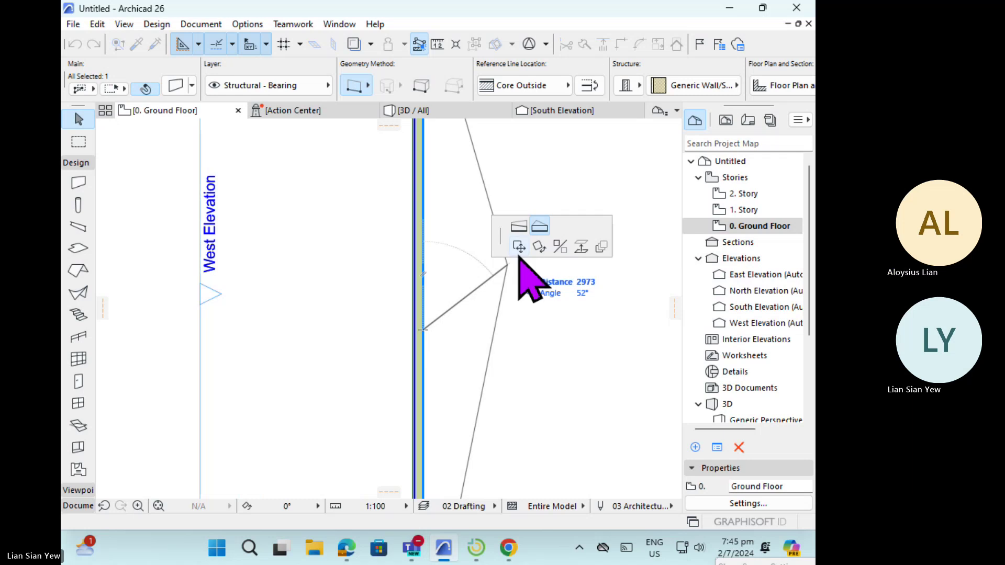
scroll(465, 348, "down", 2)
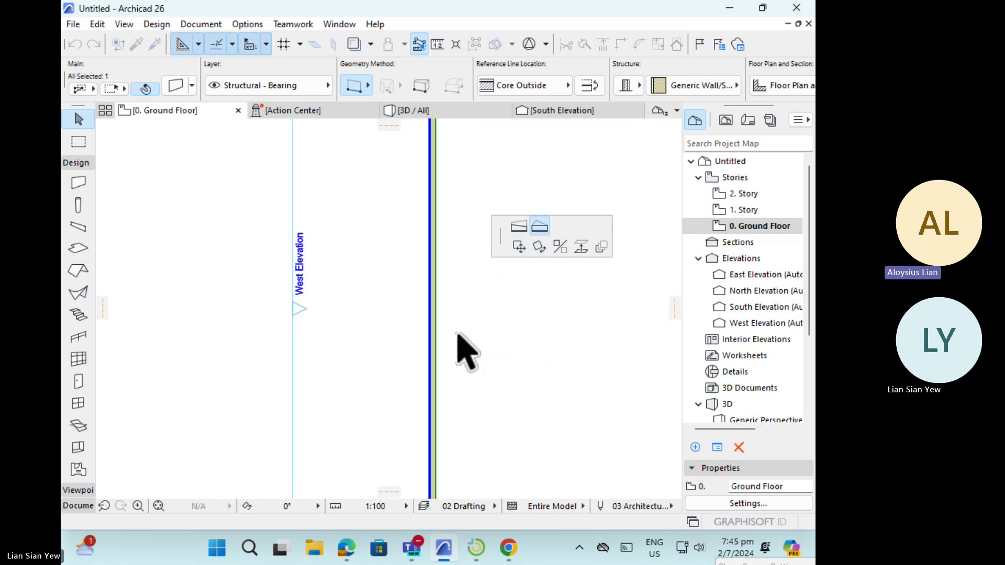
scroll(464, 327, "down", 2)
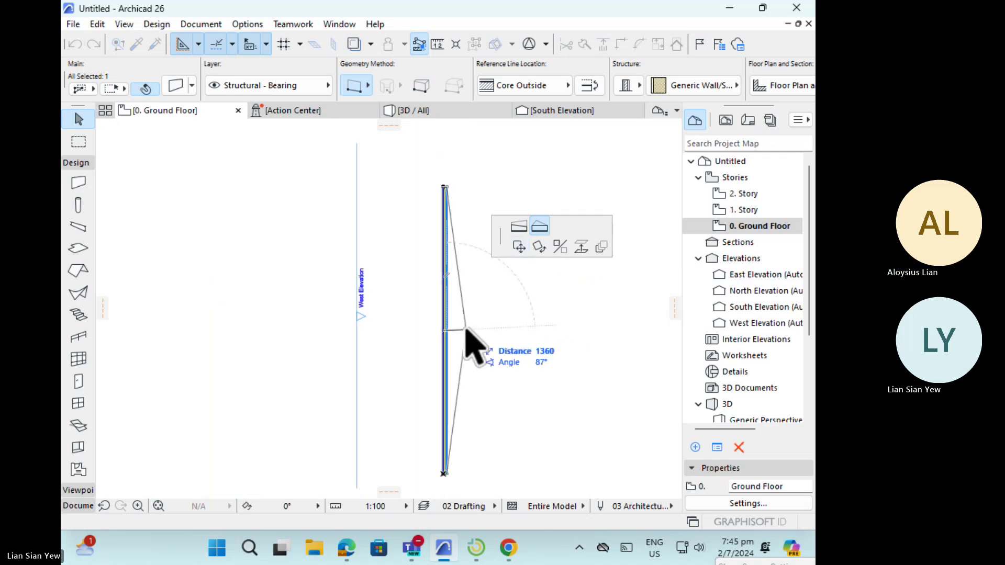
scroll(465, 329, "up", 2)
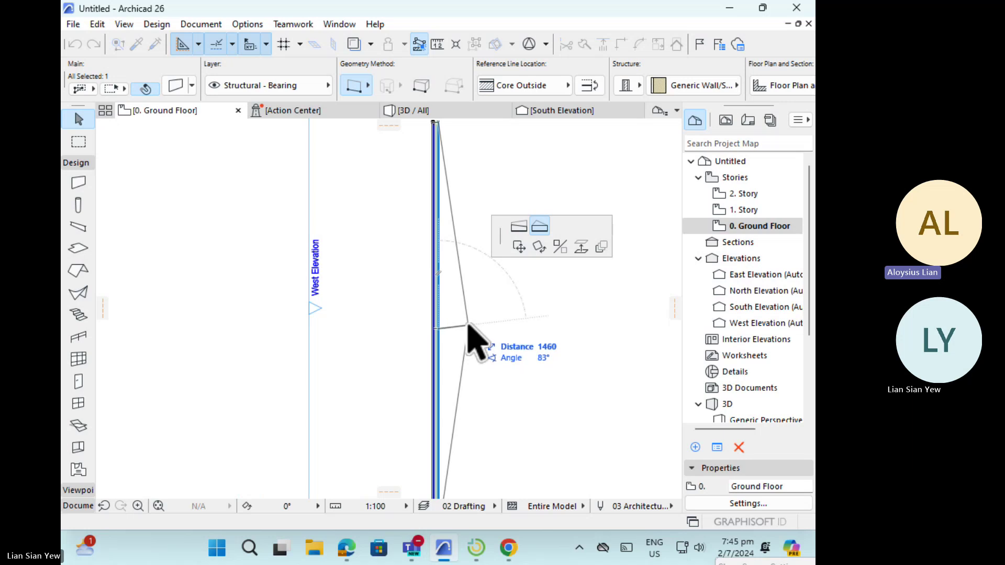
double_click(470, 328)
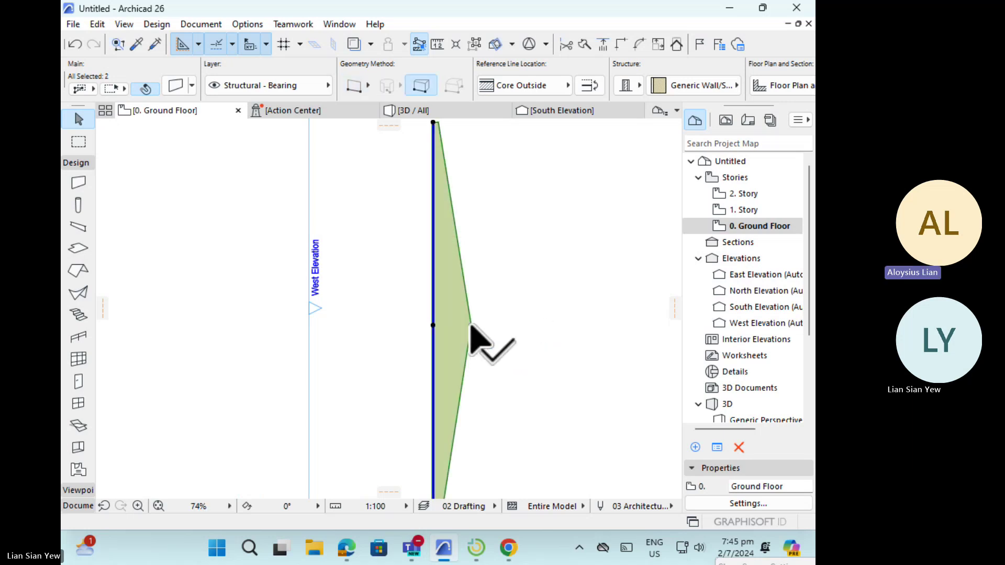
- Insert another node on the lower wall part's outer side and place it to the right of the wall's lower end
scroll(504, 346, "down", 1)
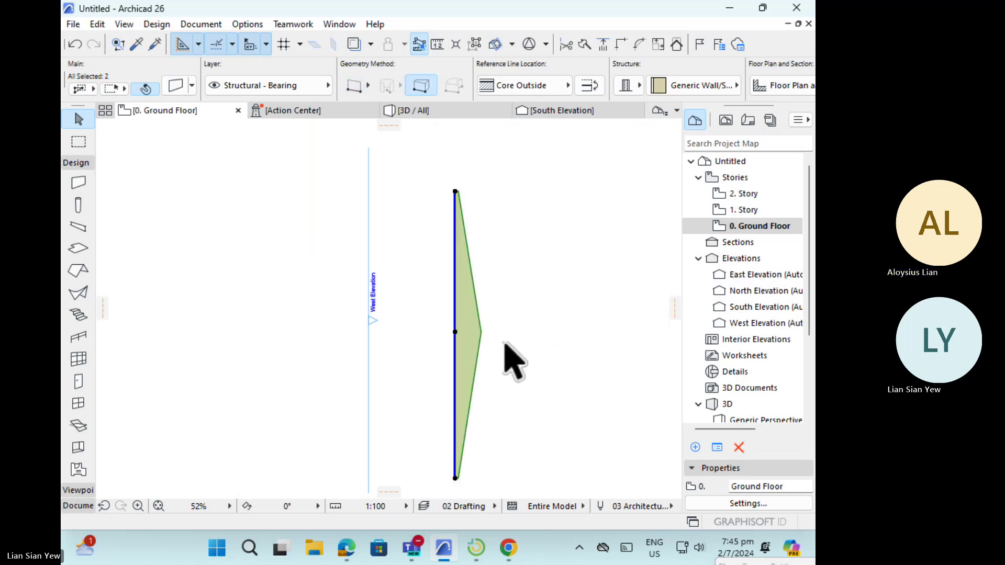
left_click(470, 404)
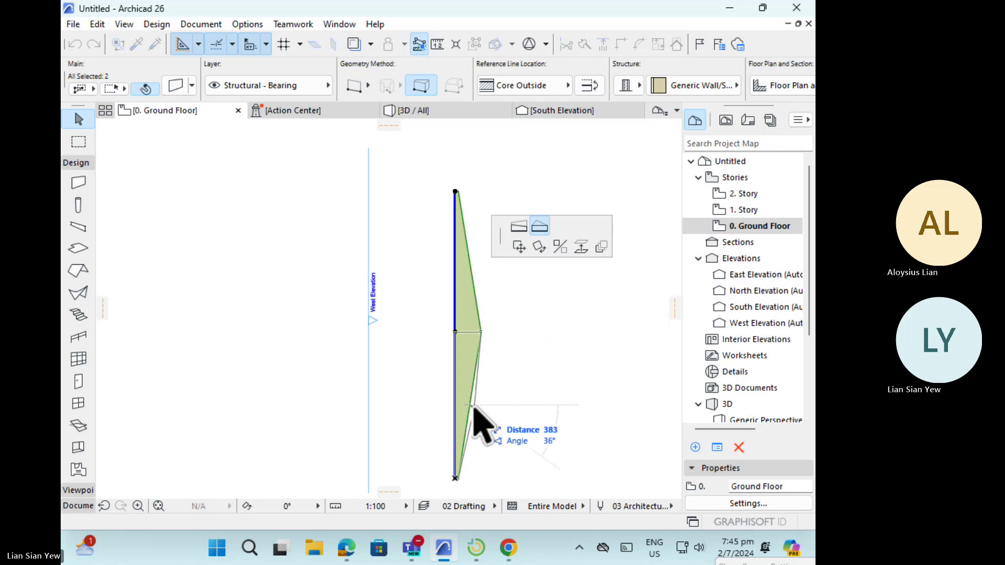
left_click(487, 475)
- Examine the reference line along the straight side of the trapezoid walls up close and clear the selection
scroll(482, 309, "up", 8)
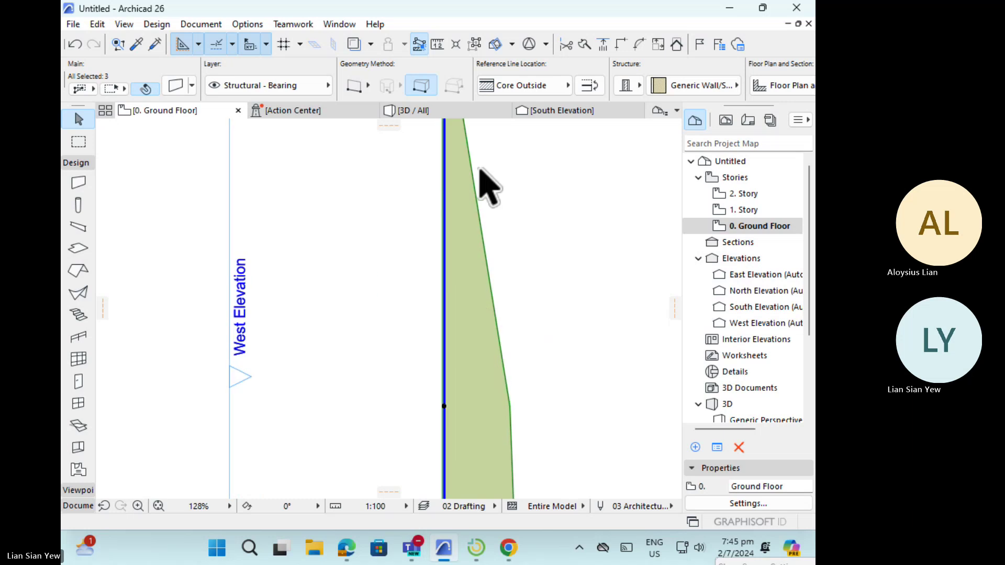
scroll(503, 314, "down", 1)
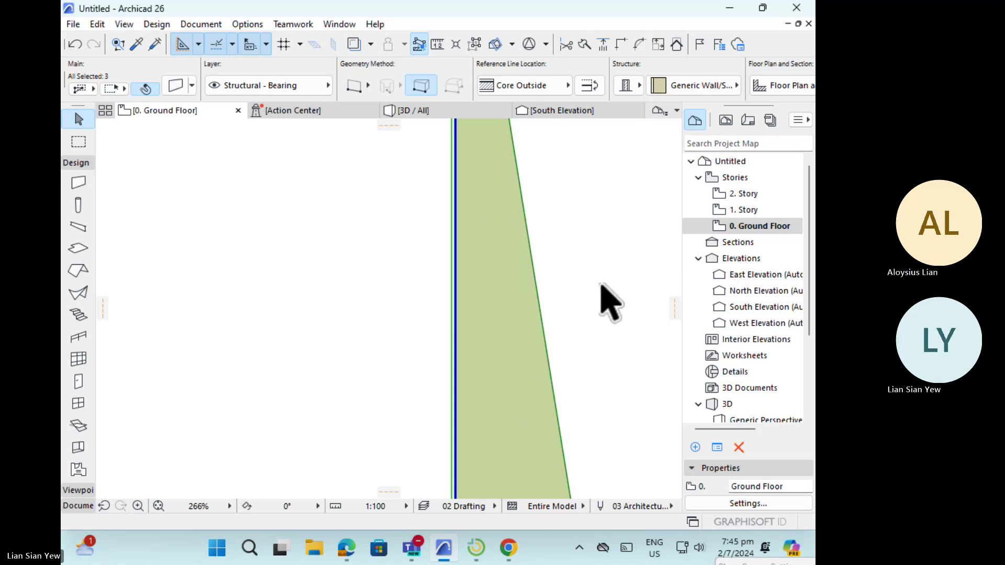
scroll(442, 287, "up", 8)
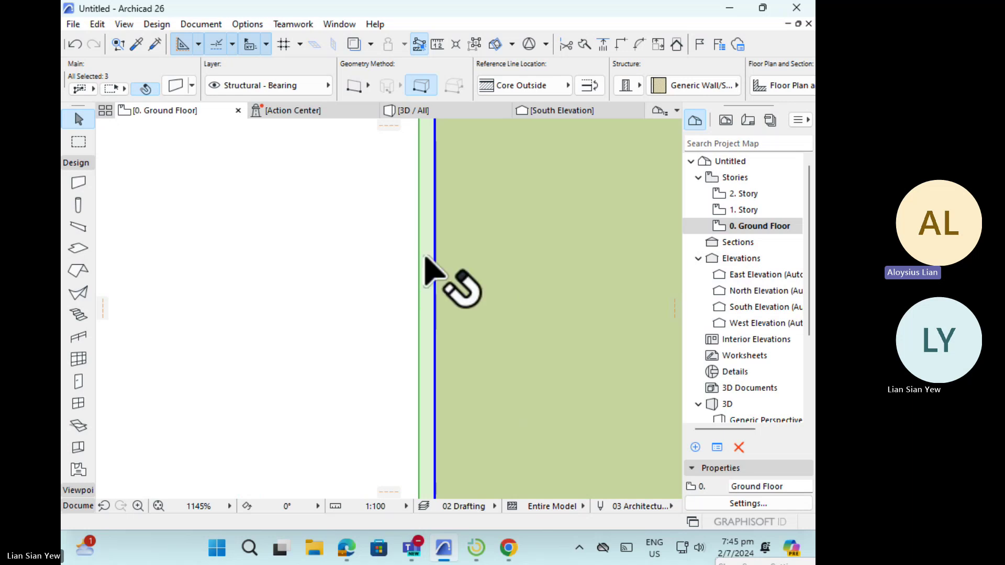
scroll(395, 337, "down", 3)
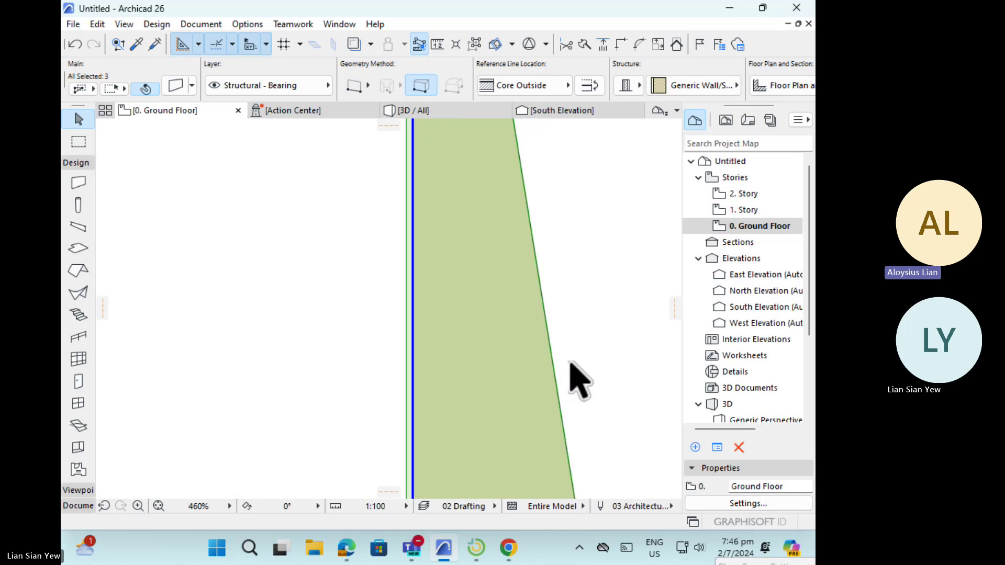
scroll(573, 366, "down", 6)
left_click(465, 294)
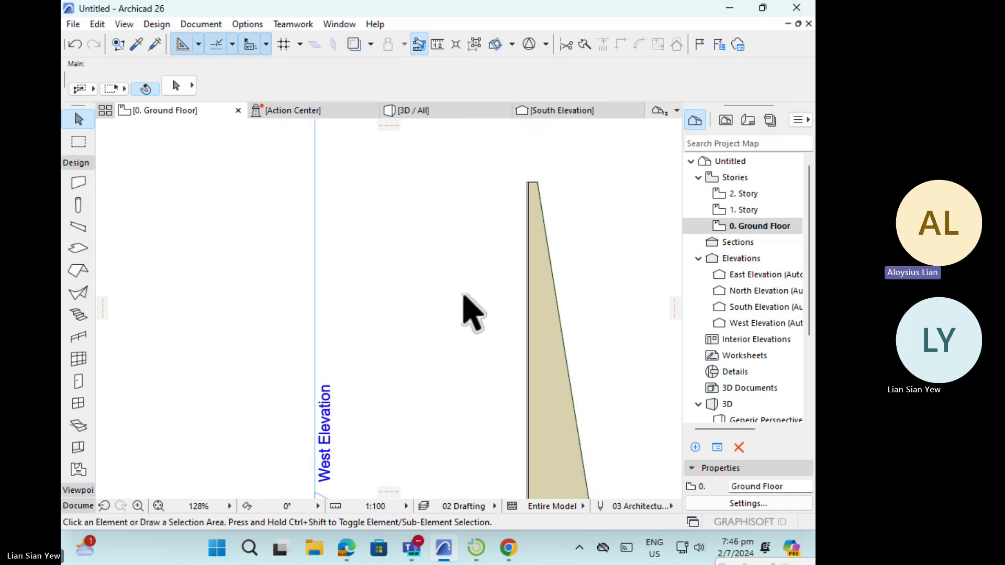
scroll(467, 300, "down", 3)
scroll(533, 327, "down", 3)
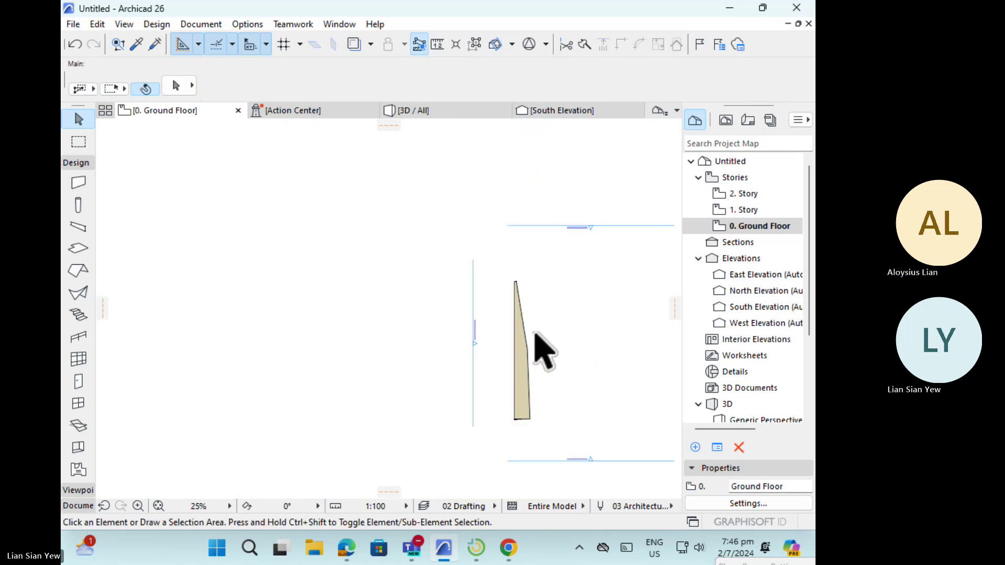
- Delete both vertical trapezoid wall parts and the small horizontal wall piece remaining at their lower end
left_click(523, 369)
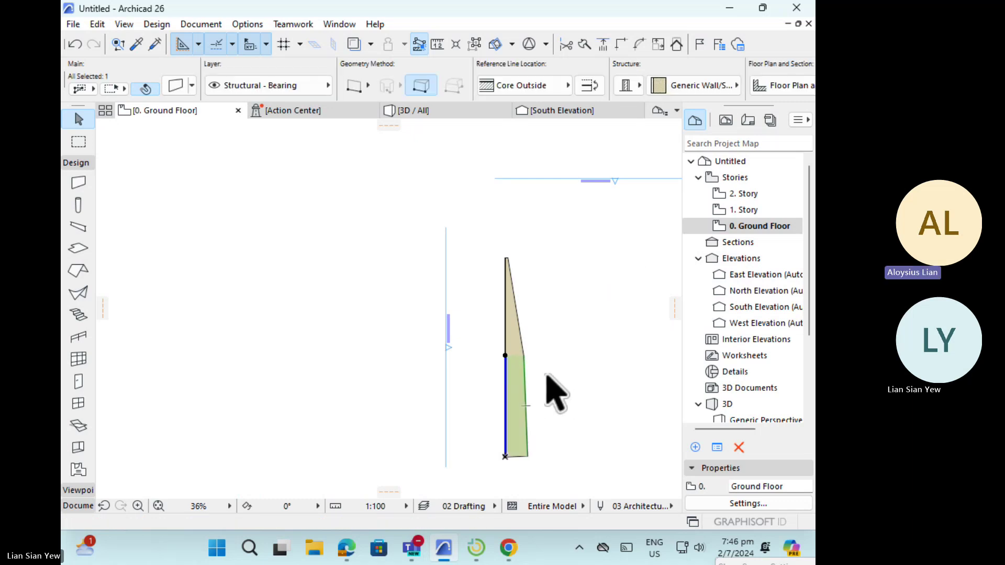
left_click(573, 390)
left_click(486, 334)
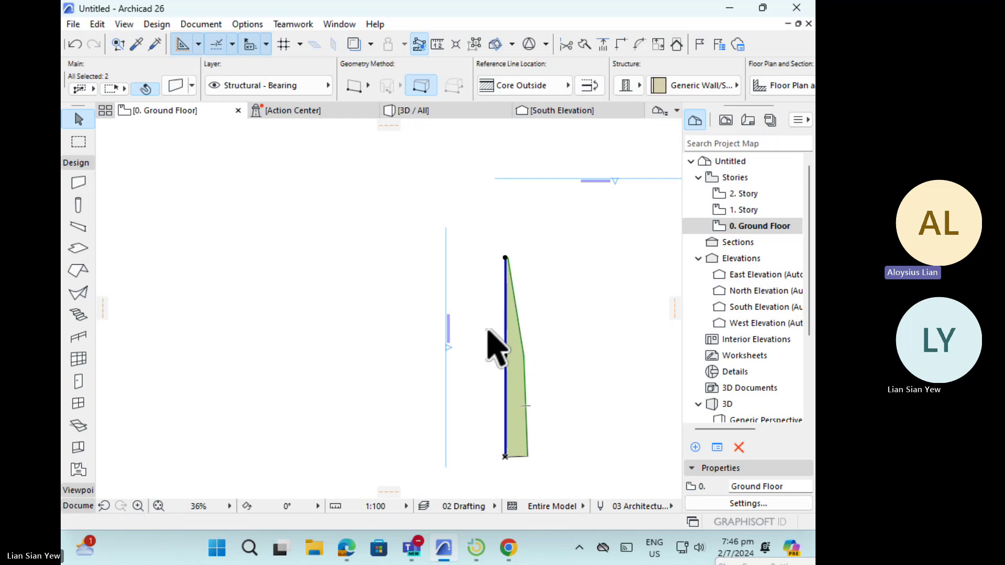
key("Delete")
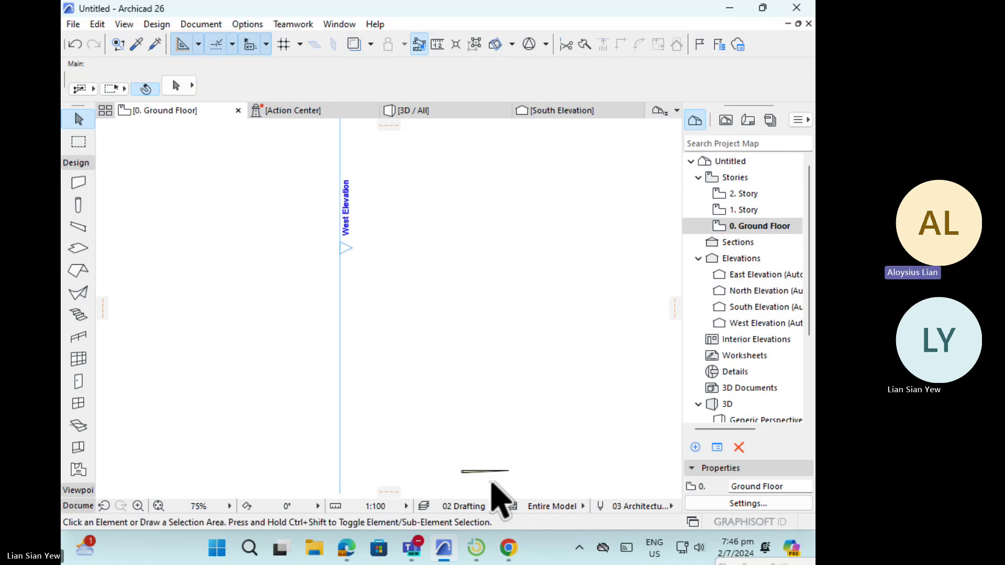
left_click(517, 467)
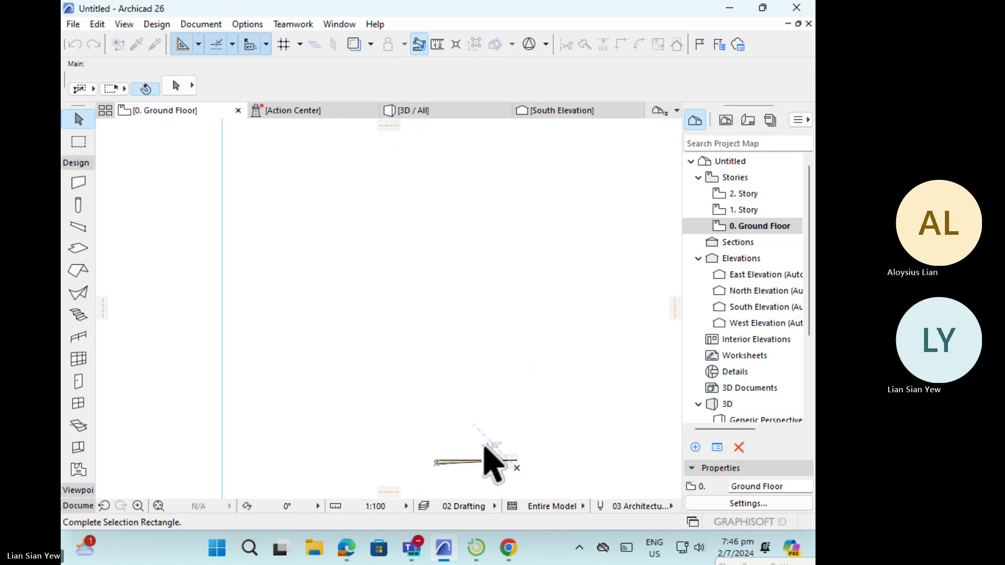
left_click(460, 429)
key("Delete")
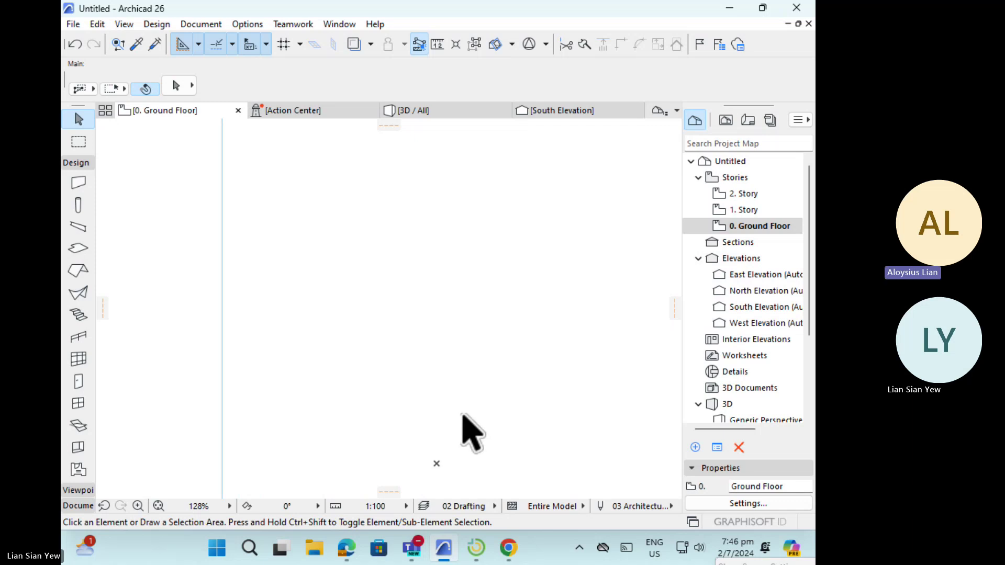
scroll(491, 416, "down", 3)
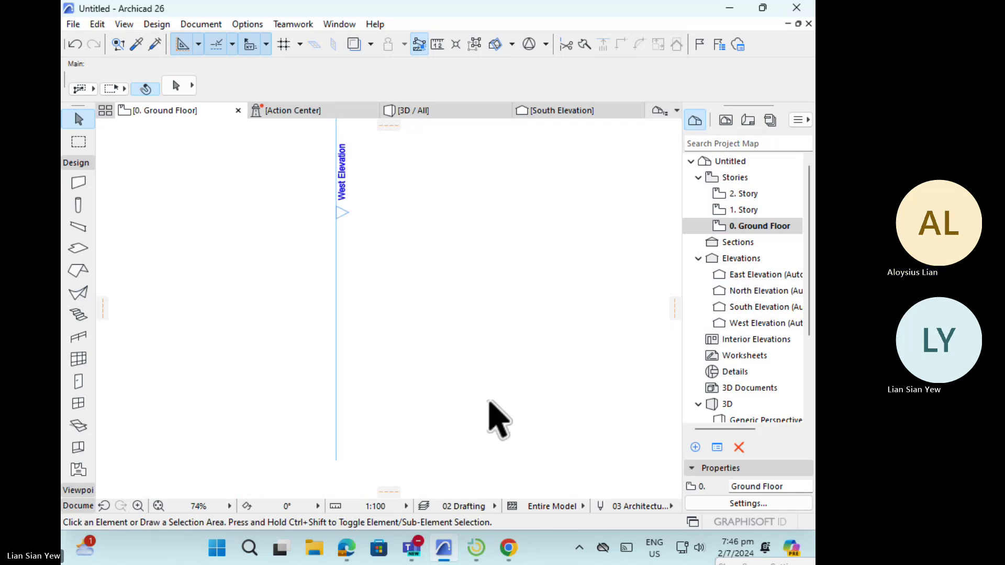
- Draw a closed, irregular eight-sided outline of chained walls with the Wall tool, to the right of the West Elevation marker
left_click(78, 183)
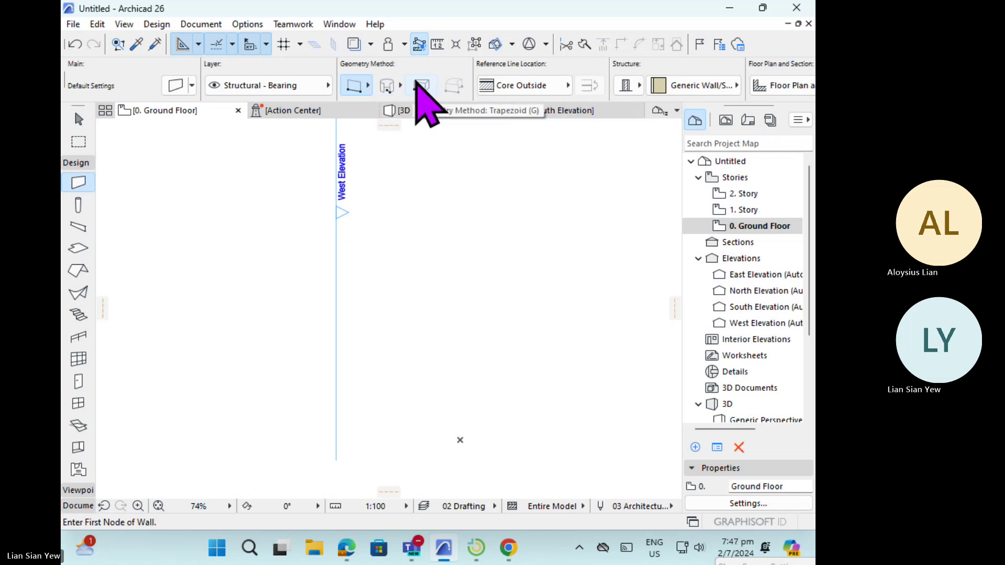
left_click(369, 85)
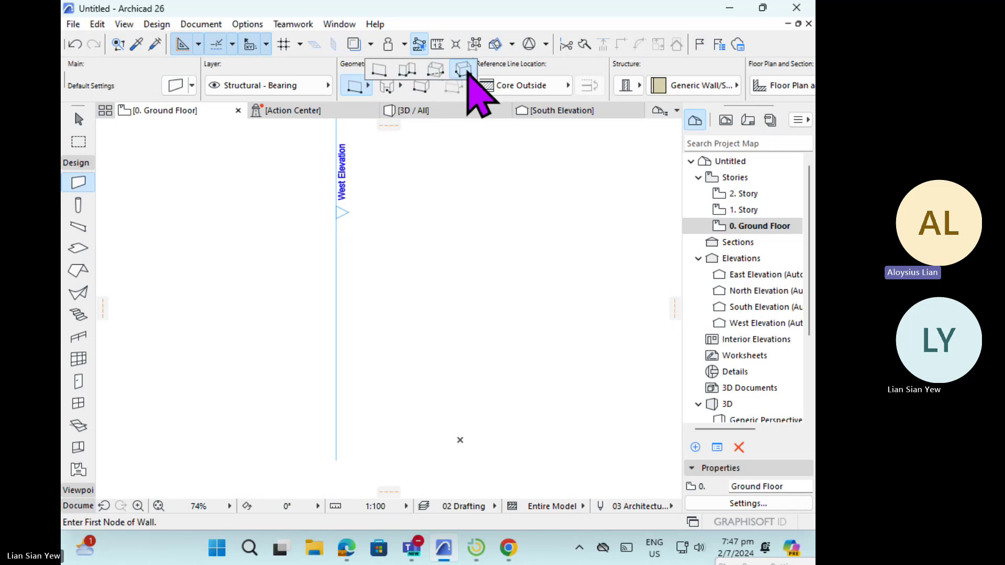
left_click(408, 70)
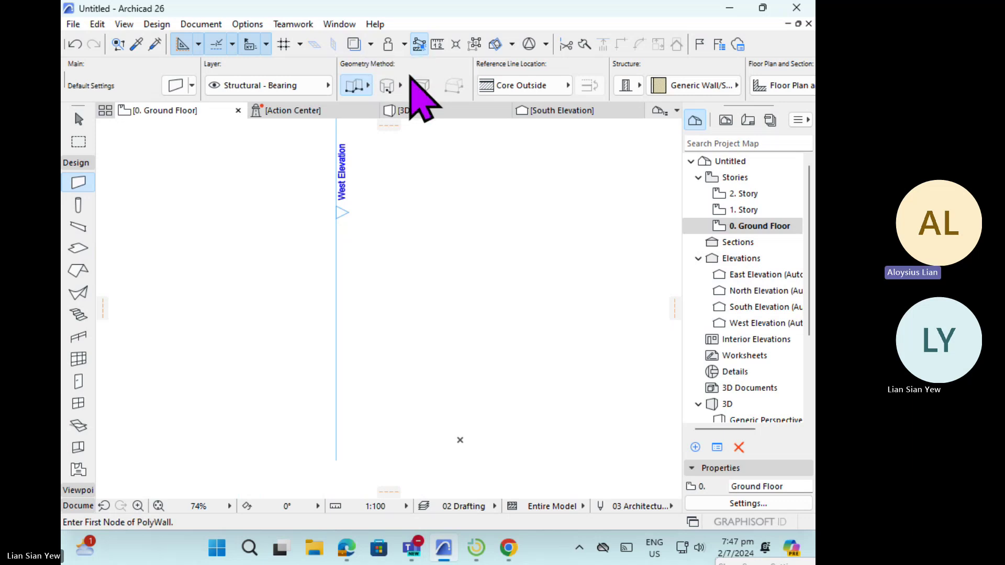
left_click(414, 185)
left_click(481, 257)
left_click(422, 307)
left_click(494, 344)
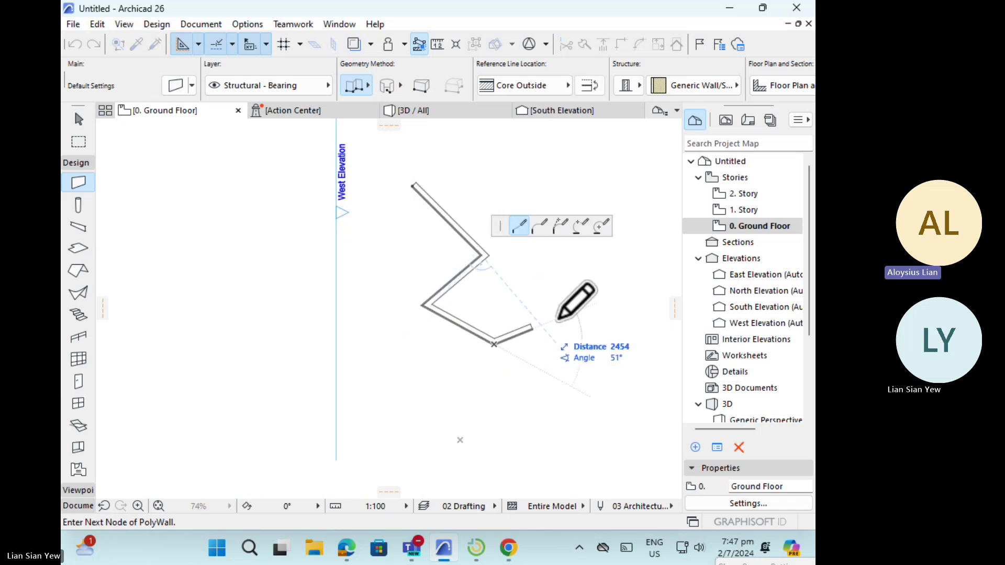
left_click(576, 301)
left_click(561, 168)
left_click(480, 168)
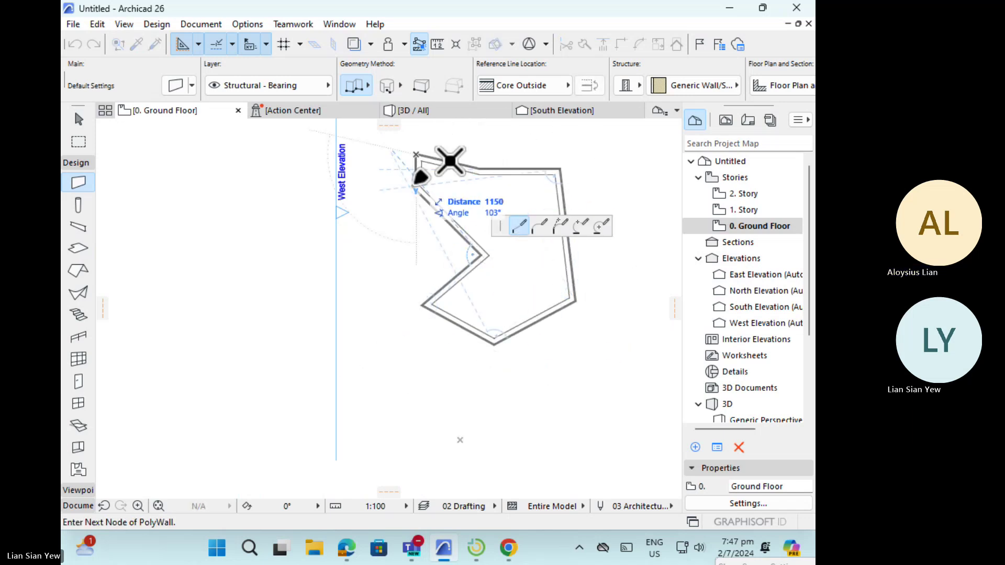
left_click(415, 156)
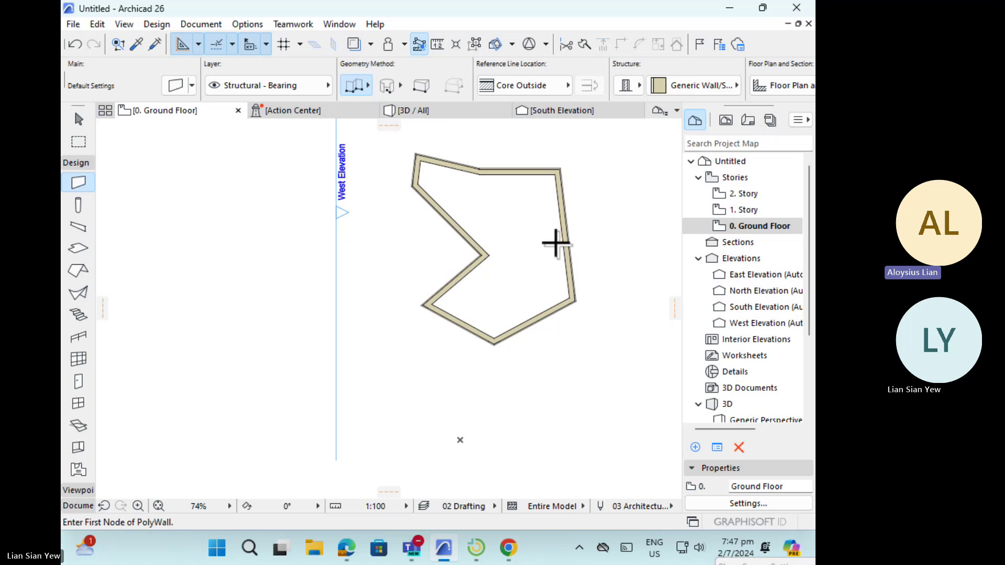
- Undo the chained wall outline and set the wall geometry method back to single straight walls
key("ctrl+z")
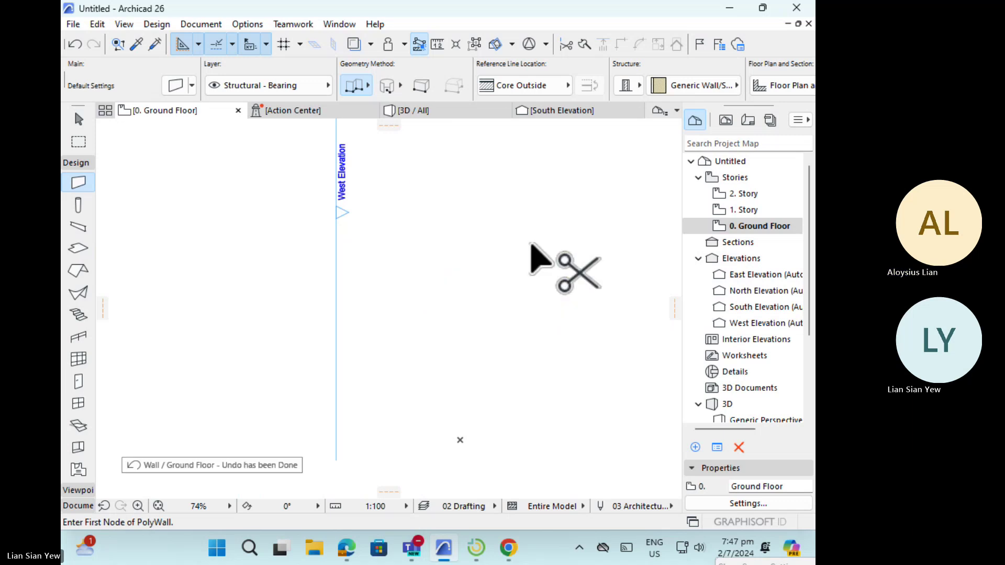
left_click(368, 86)
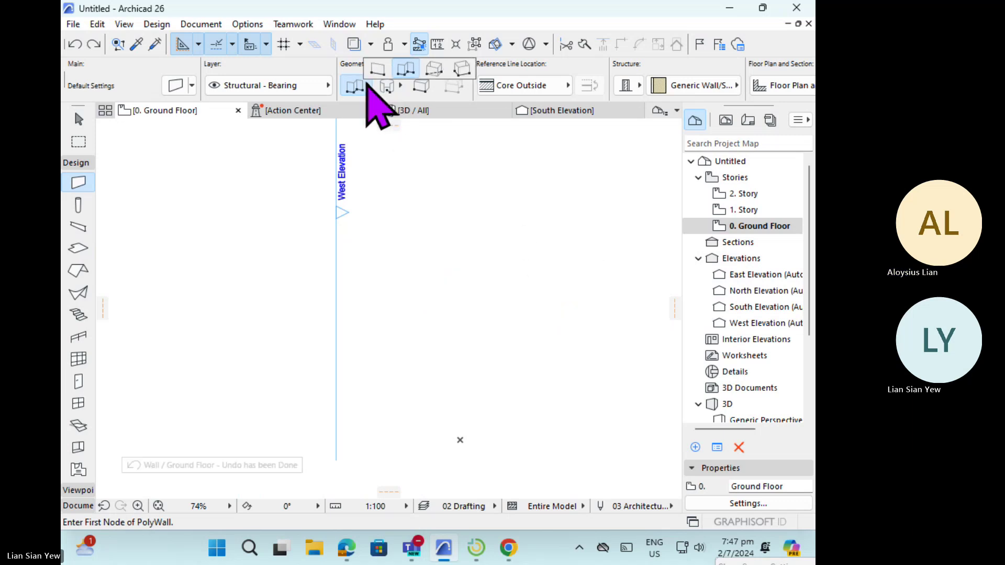
left_click(379, 70)
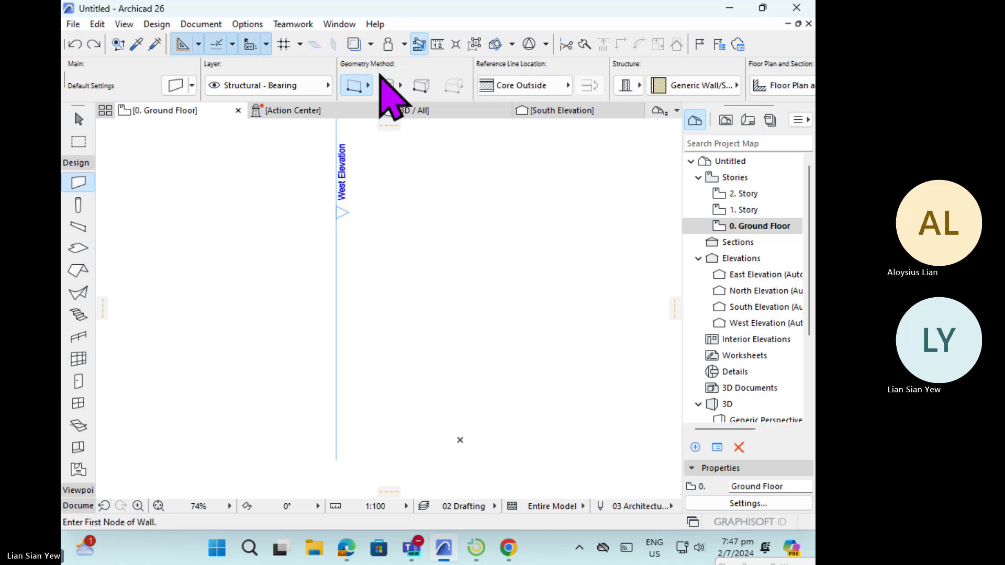
- Draw two separate diagonal walls with the single straight method, to the right of the West Elevation marker
left_click(429, 199)
left_click(515, 303)
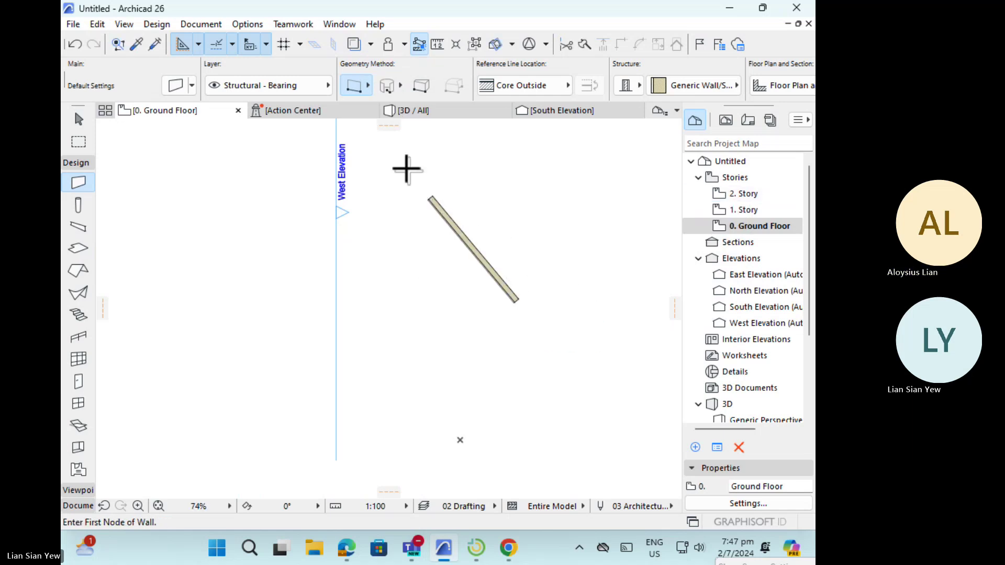
left_click(497, 191)
left_click(565, 244)
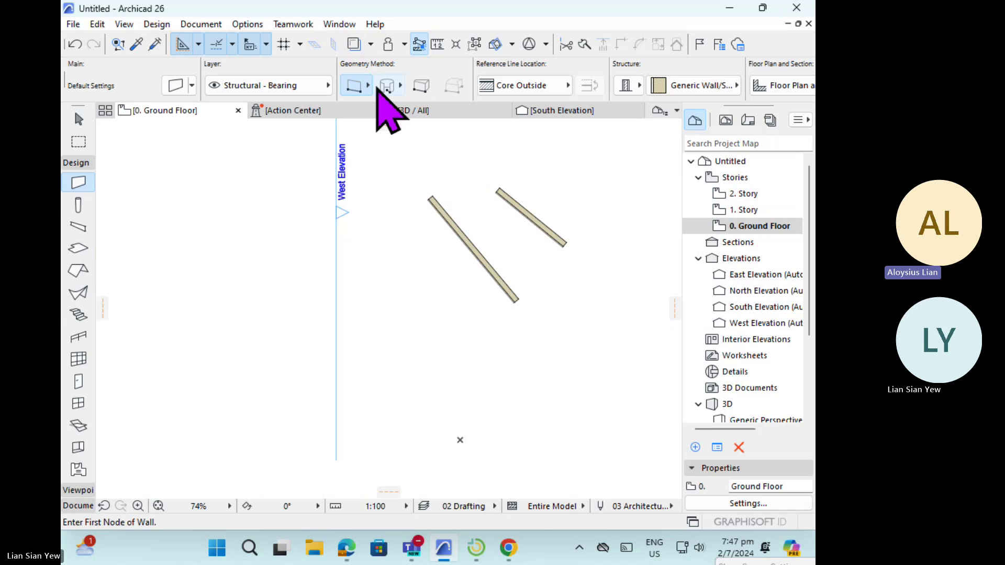
- Select both diagonal walls together and delete them
left_click(78, 119)
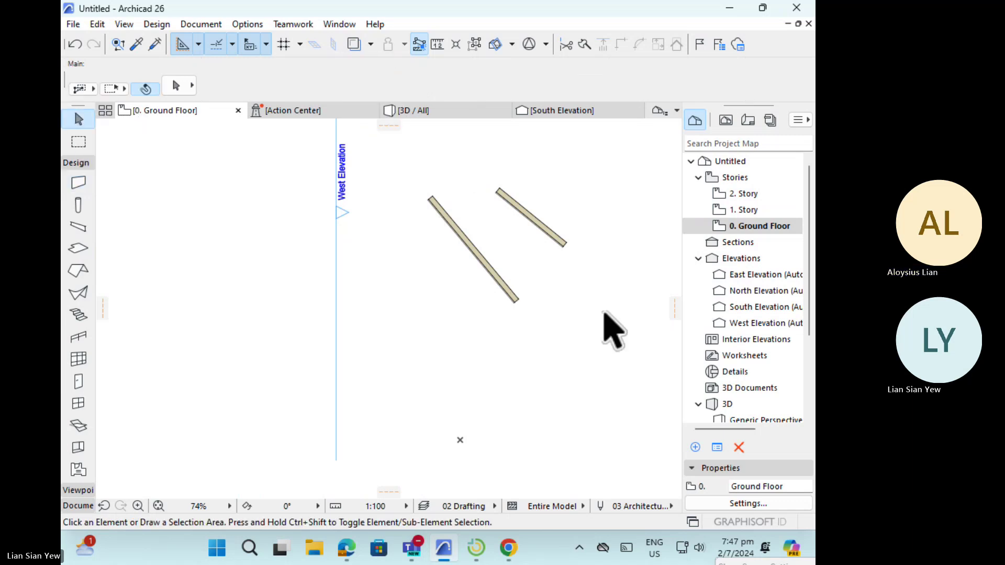
left_click_drag(605, 313, 459, 205)
key("Delete")
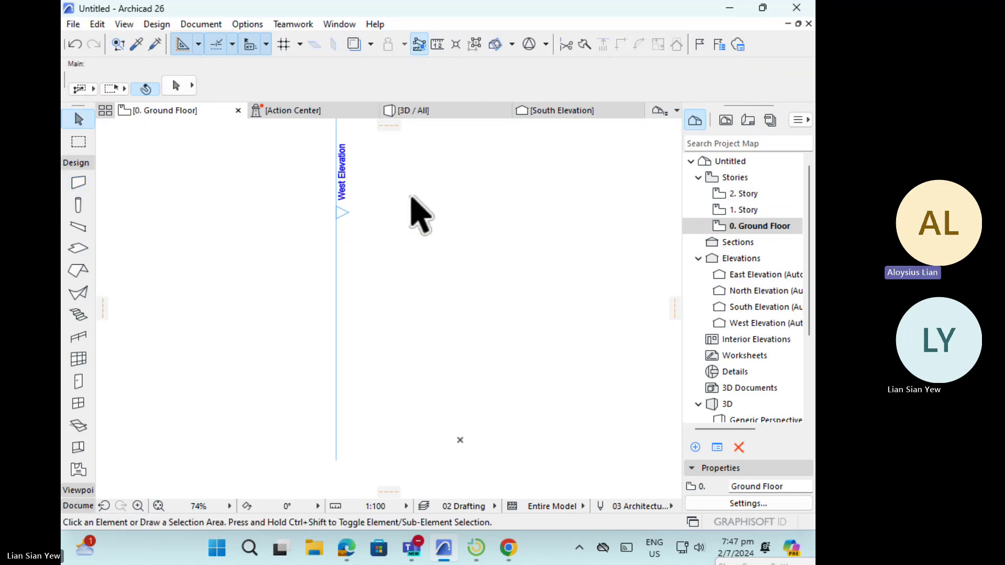
- Draw a closed rectangle of walls with the Wall tool's rectangle geometry method, to the right of the West Elevation marker
left_click(79, 183)
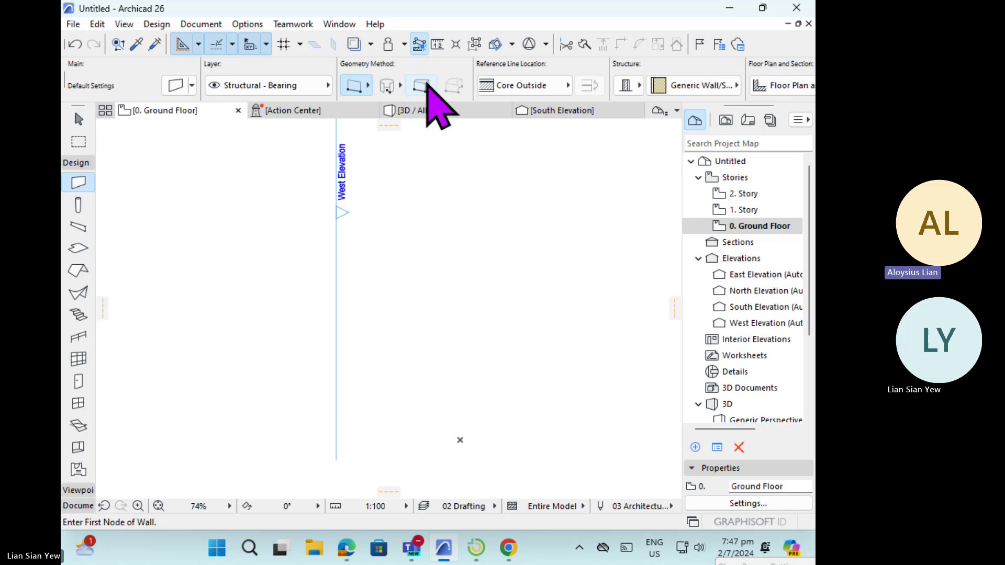
left_click(368, 86)
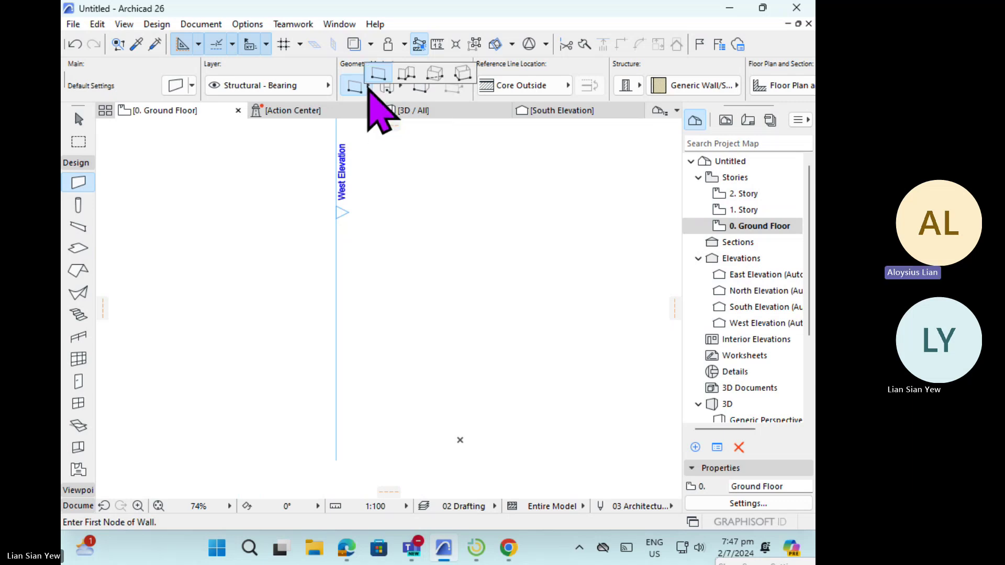
left_click(433, 76)
left_click(453, 364)
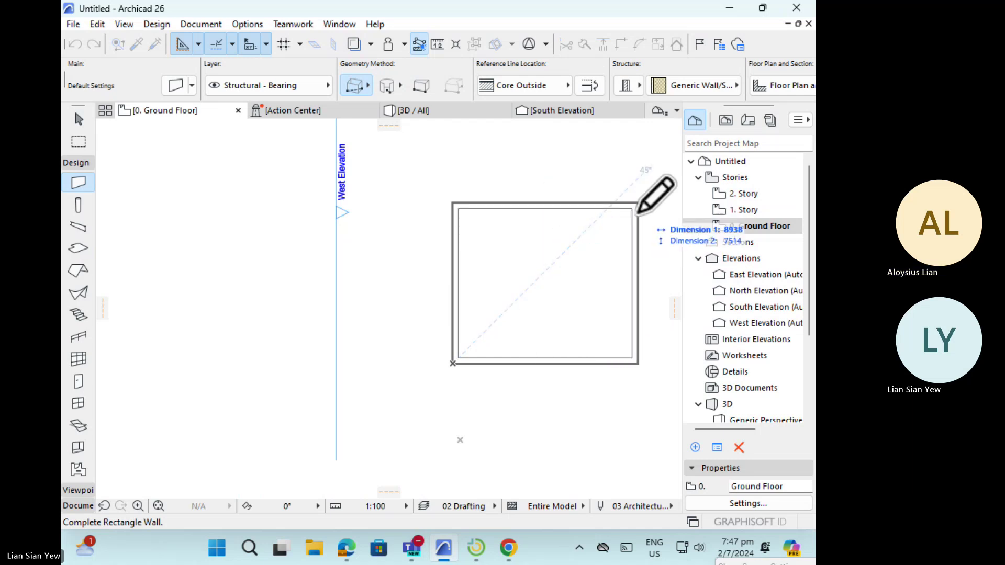
left_click(606, 219)
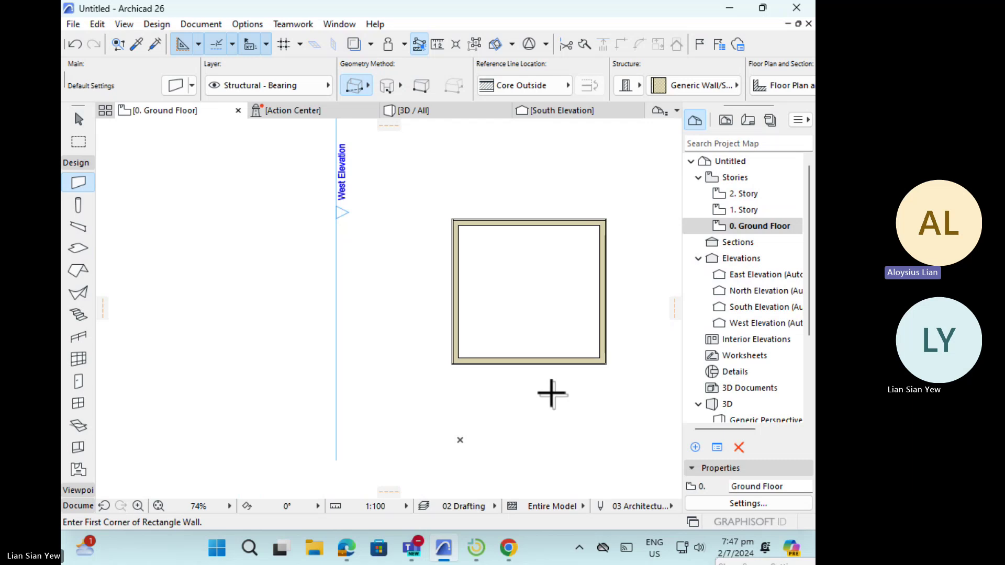
- Select the rectangular wall group and delete all four of its walls
left_click(77, 119)
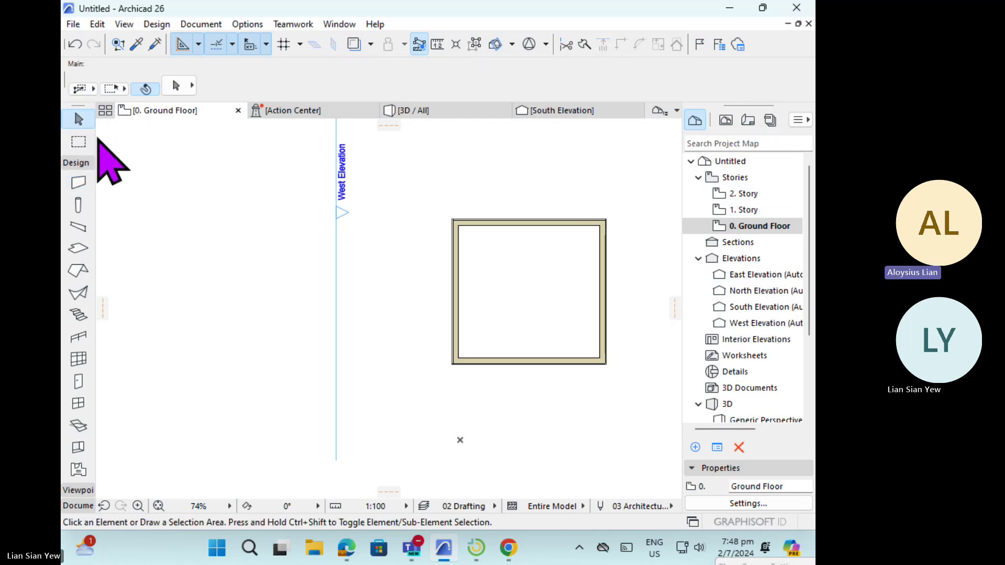
left_click(453, 276)
key("Delete")
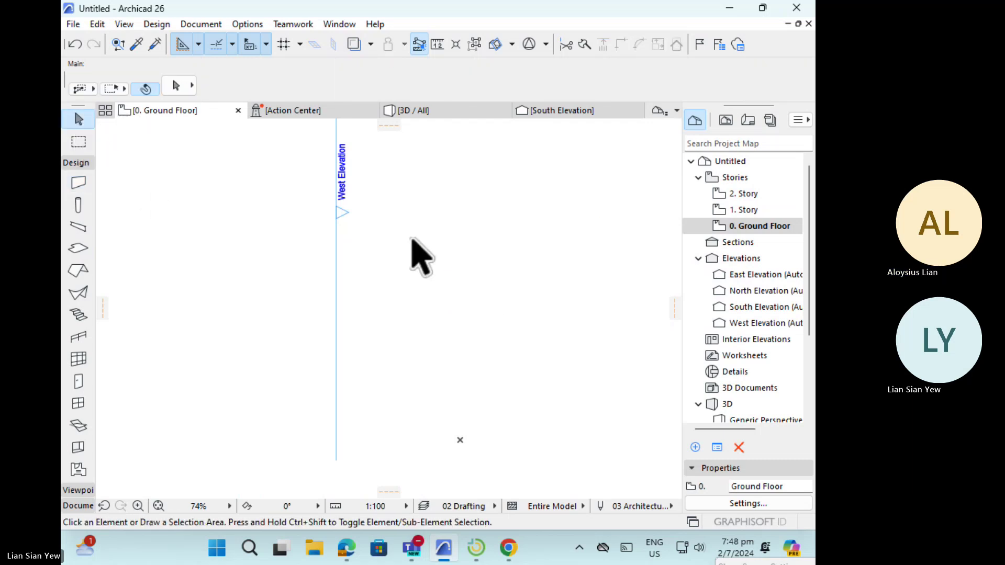
- Draw walls with the rotated rectangle geometry method, using a vertical first side and extending it about 8650 mm to the right
left_click(78, 184)
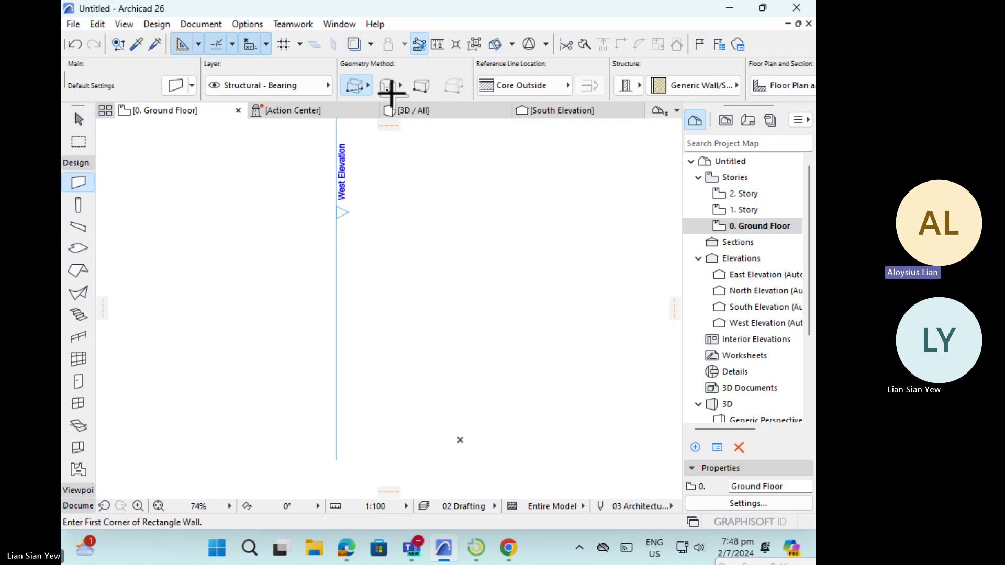
left_click(358, 87)
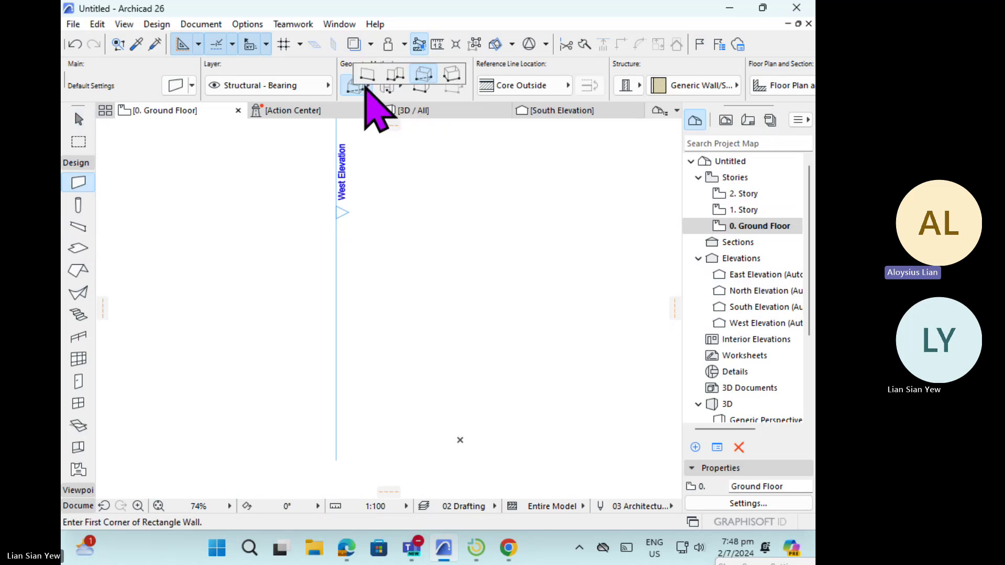
left_click(452, 75)
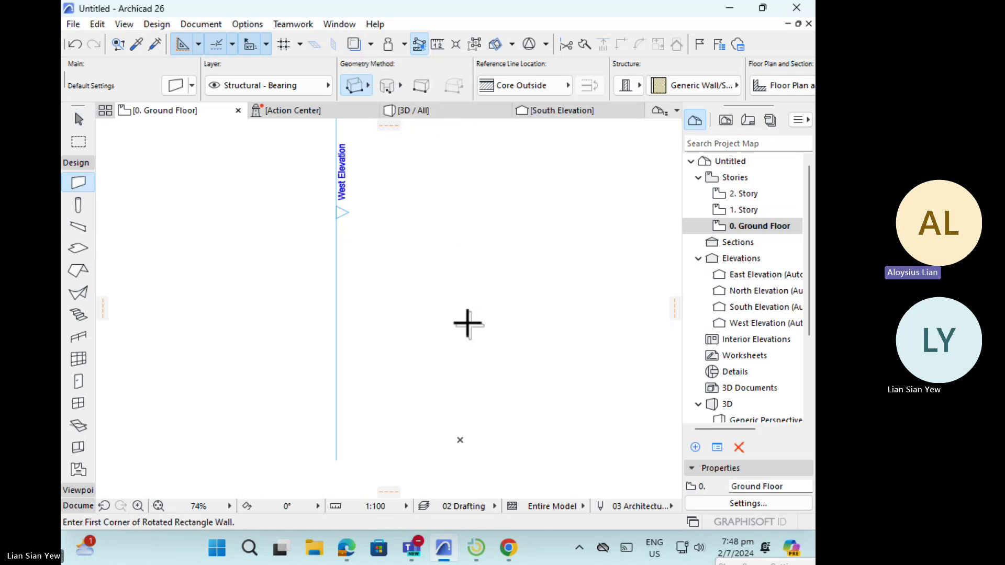
left_click(471, 415)
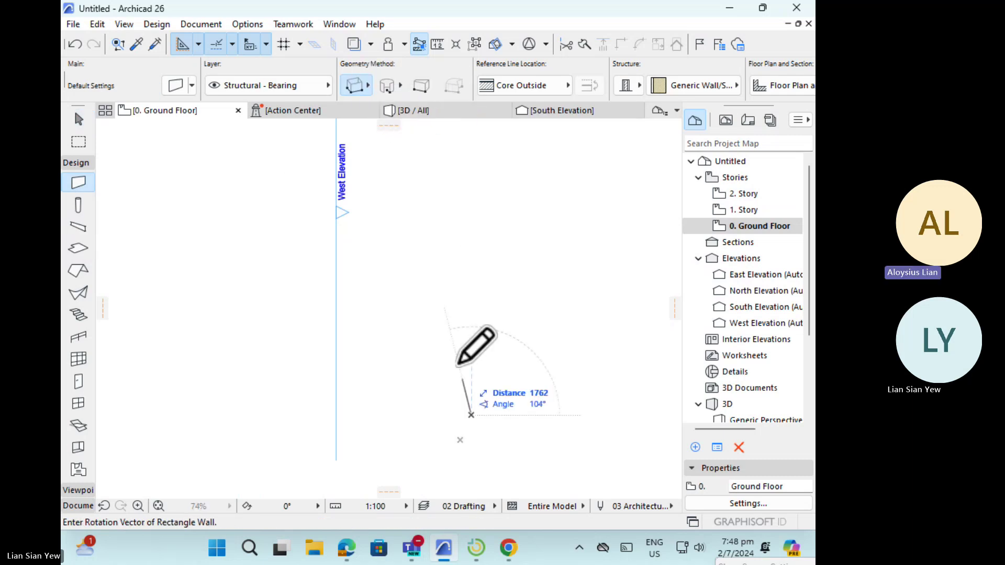
left_click(471, 222)
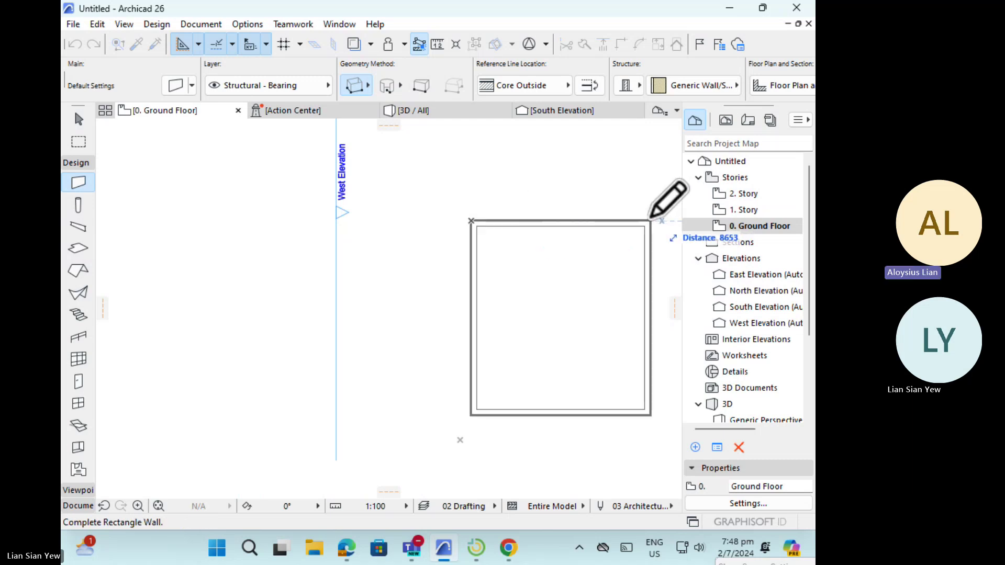
left_click(650, 222)
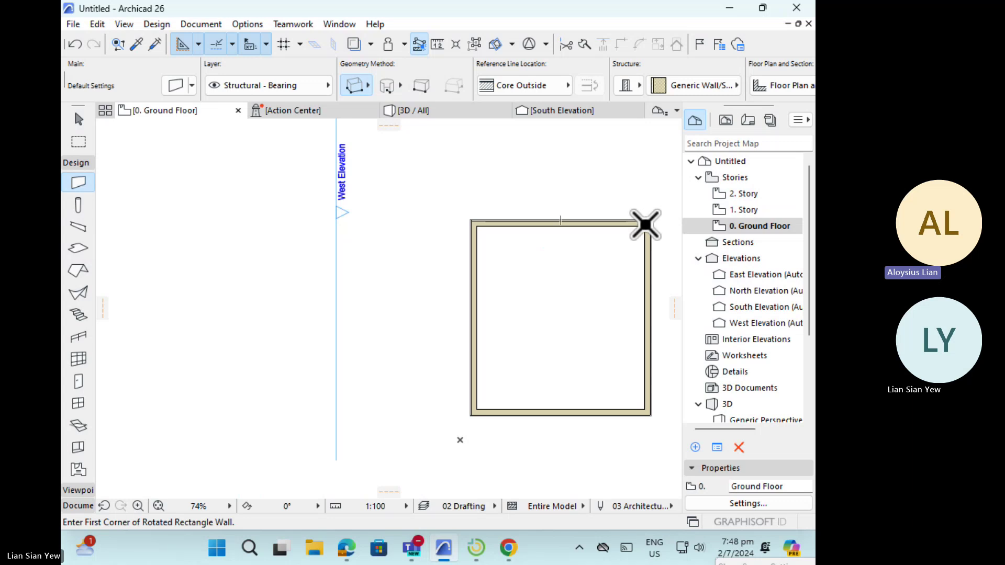
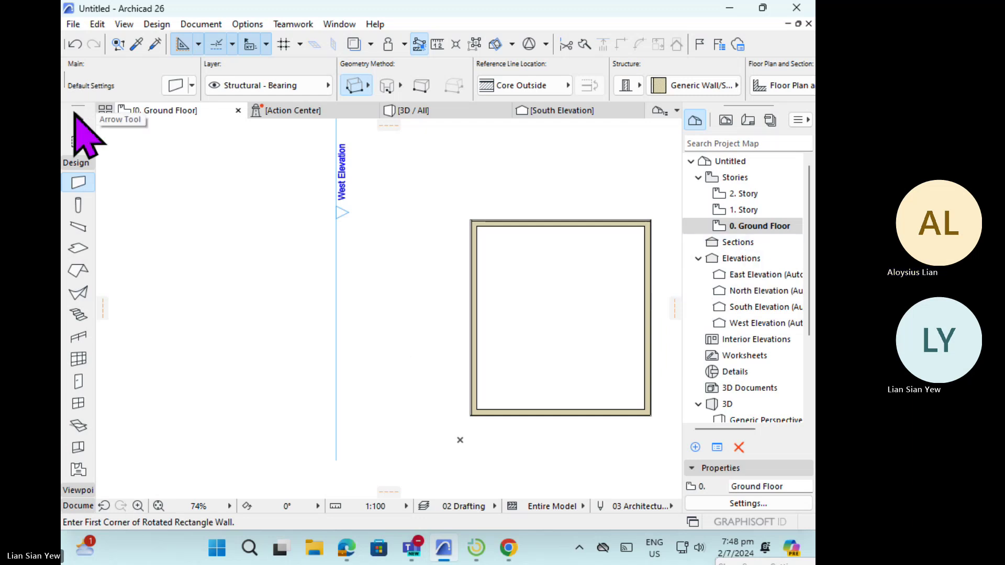
- Select the four walls made with the rotated rectangle method and delete them
left_click(78, 120)
left_click(471, 294)
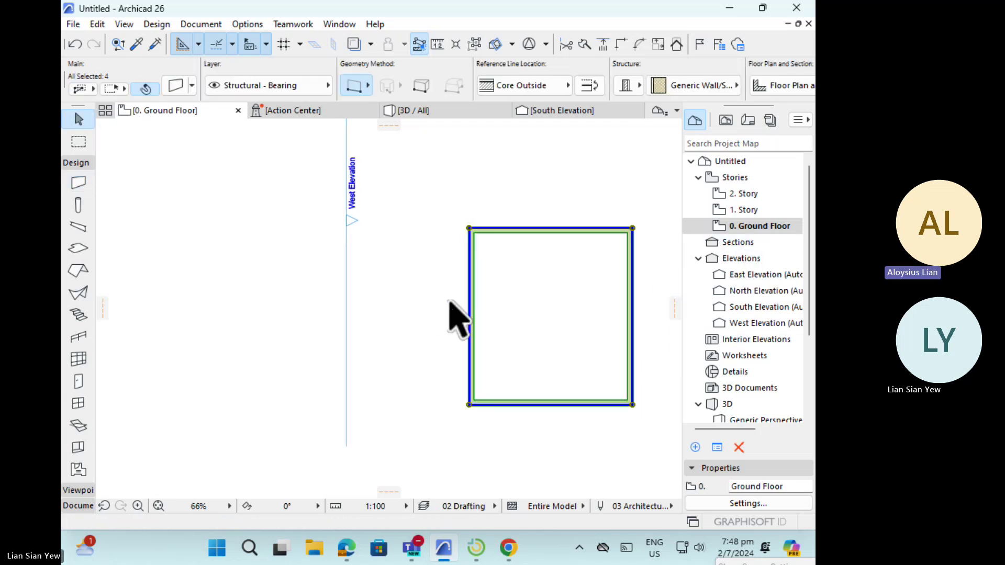
scroll(449, 314, "down", 3)
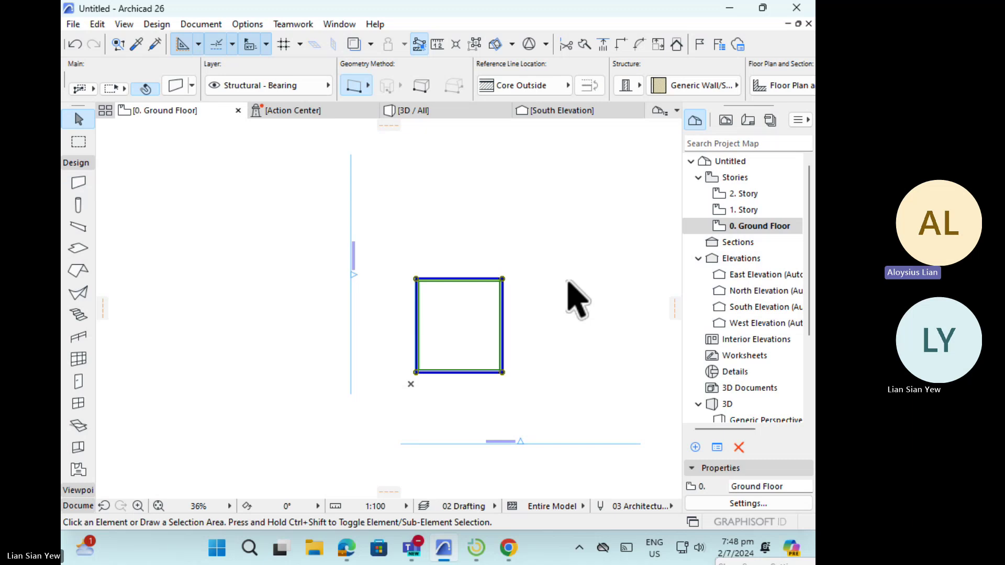
key("Delete")
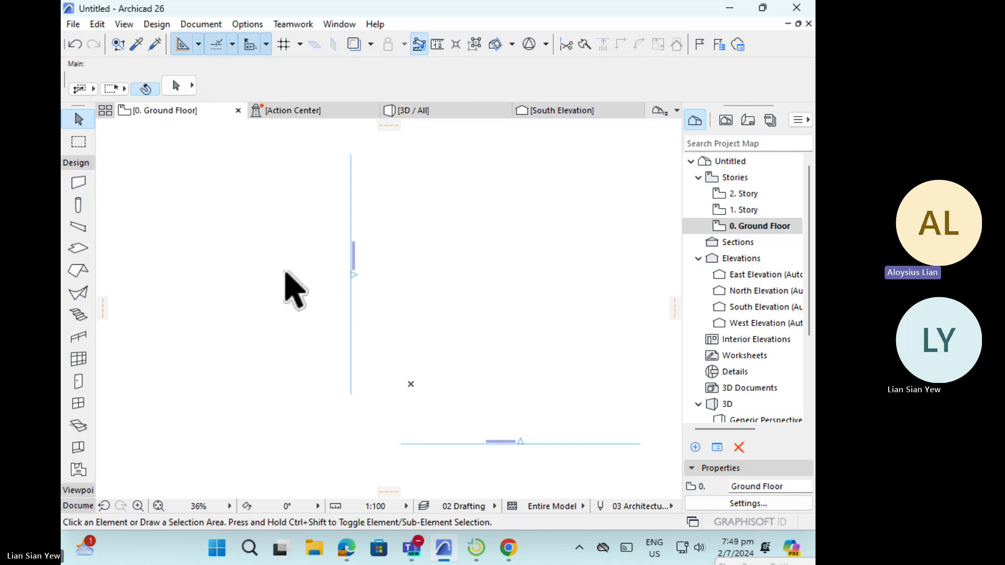
- Set the Wall tool to the rectangle geometry method and place the first corner at the project origin
scroll(345, 314, "down", 2)
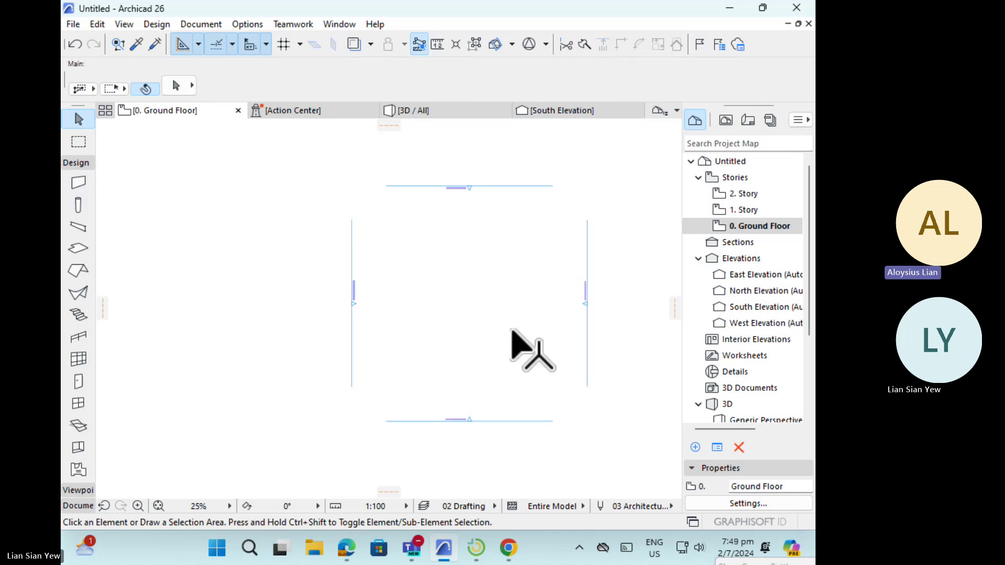
scroll(497, 337, "up", 3)
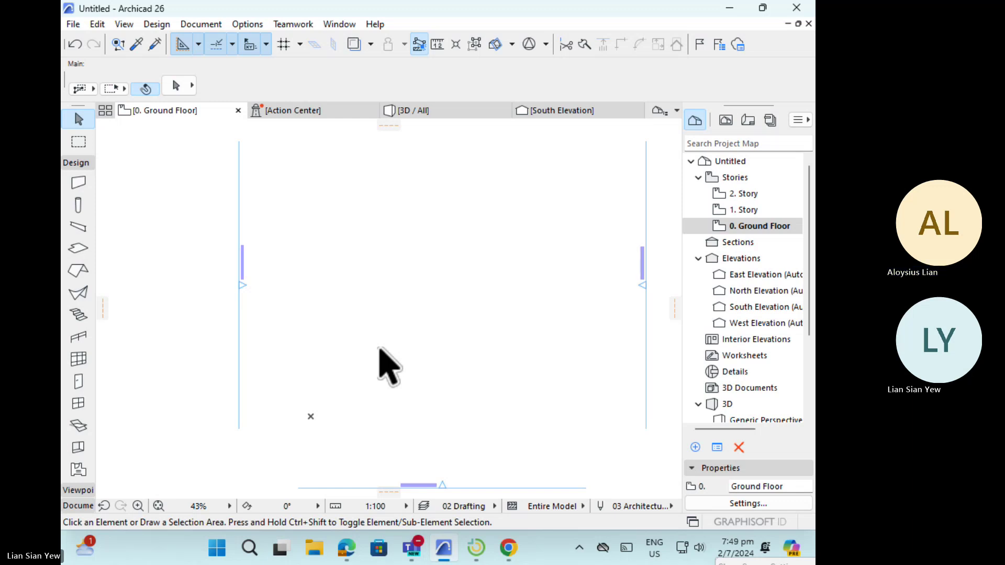
left_click(78, 184)
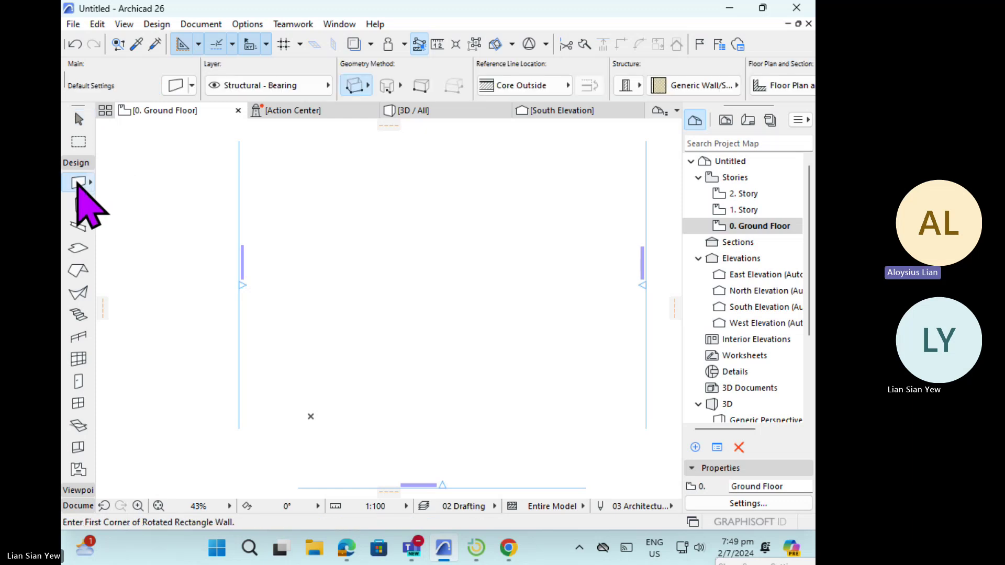
left_click(366, 86)
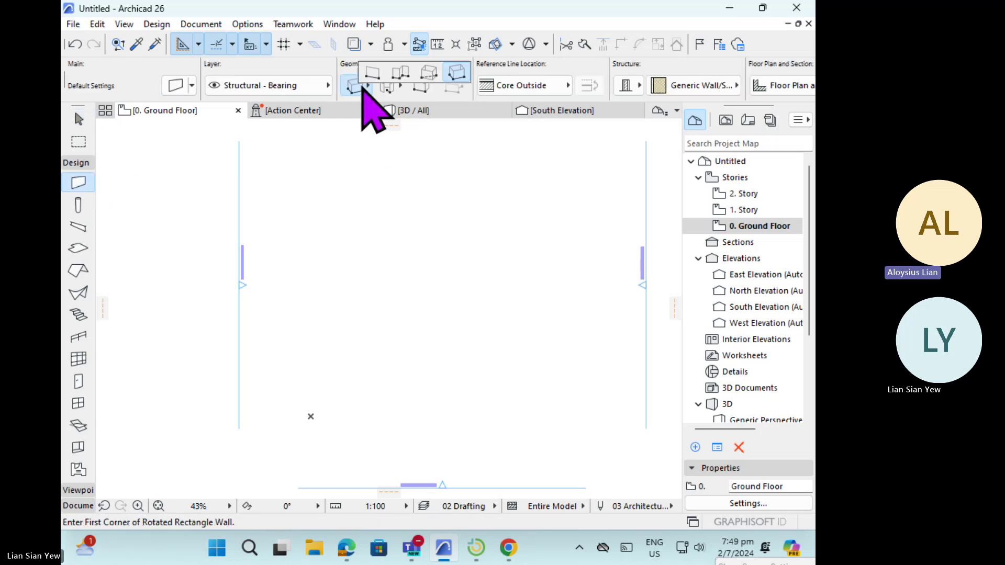
left_click(429, 74)
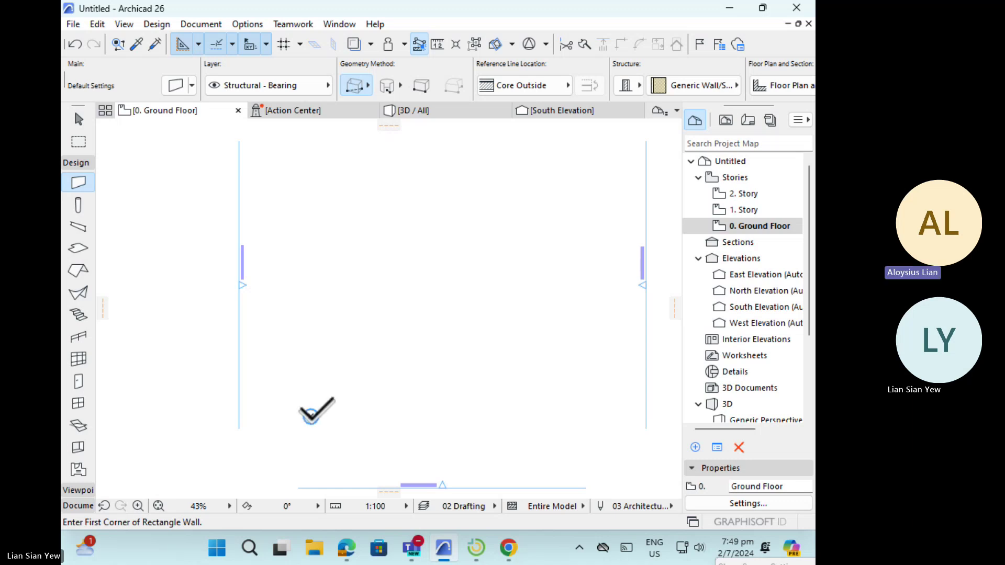
left_click(311, 416)
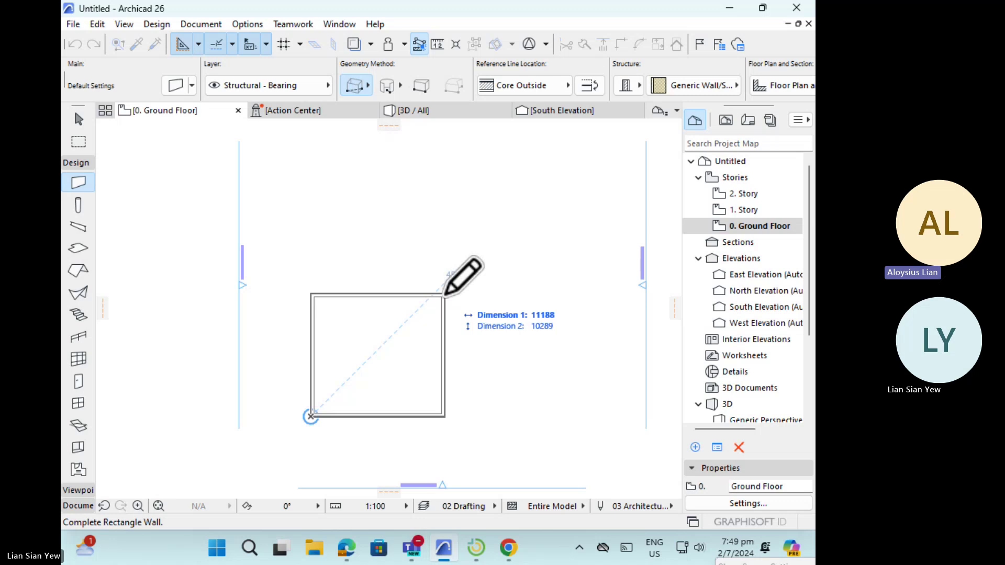
- Complete the rectangular walls with Dimension 1 set to 12000 and Dimension 2 set to 12000
key("Tab")
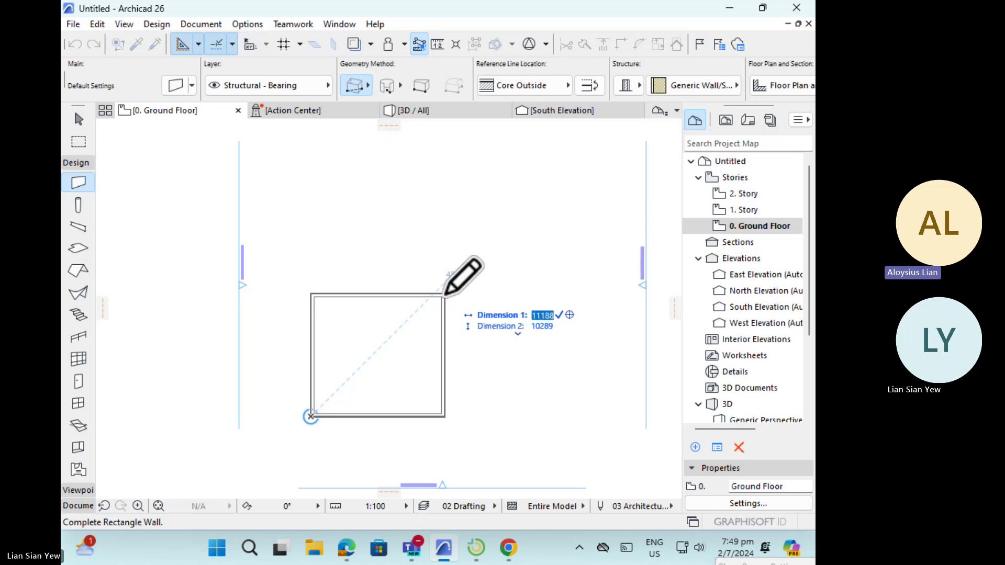
type("1200")
type("000")
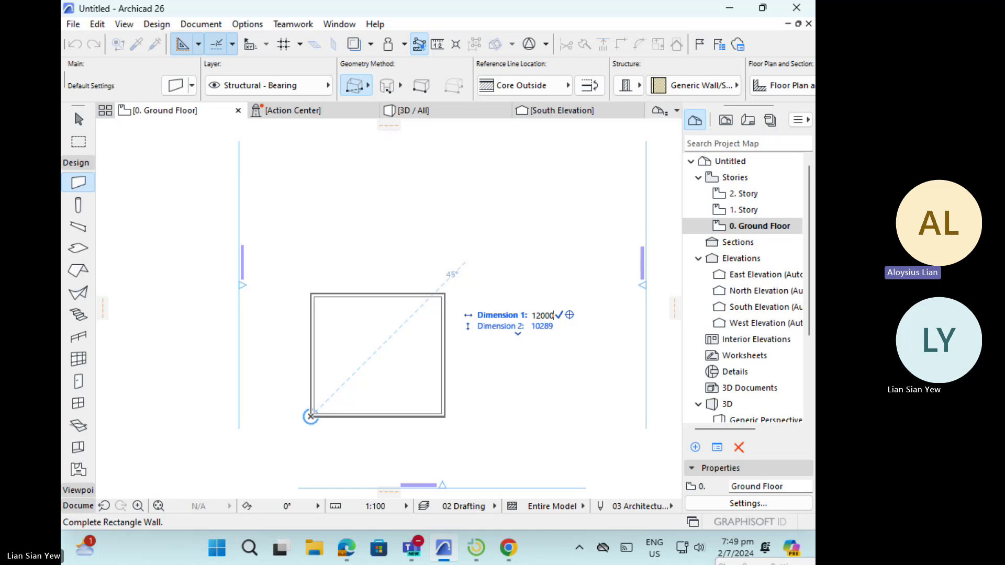
key("Tab")
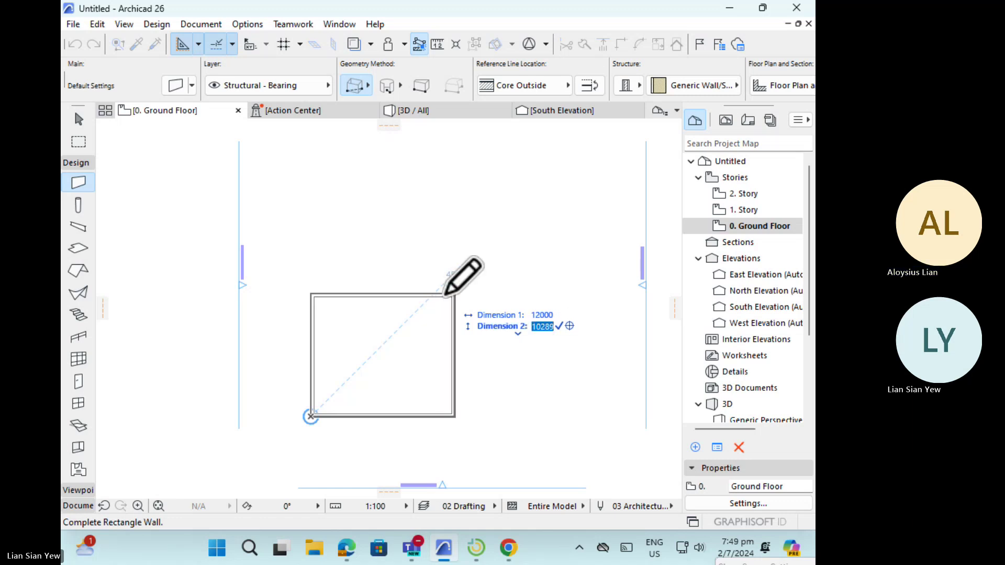
type("120")
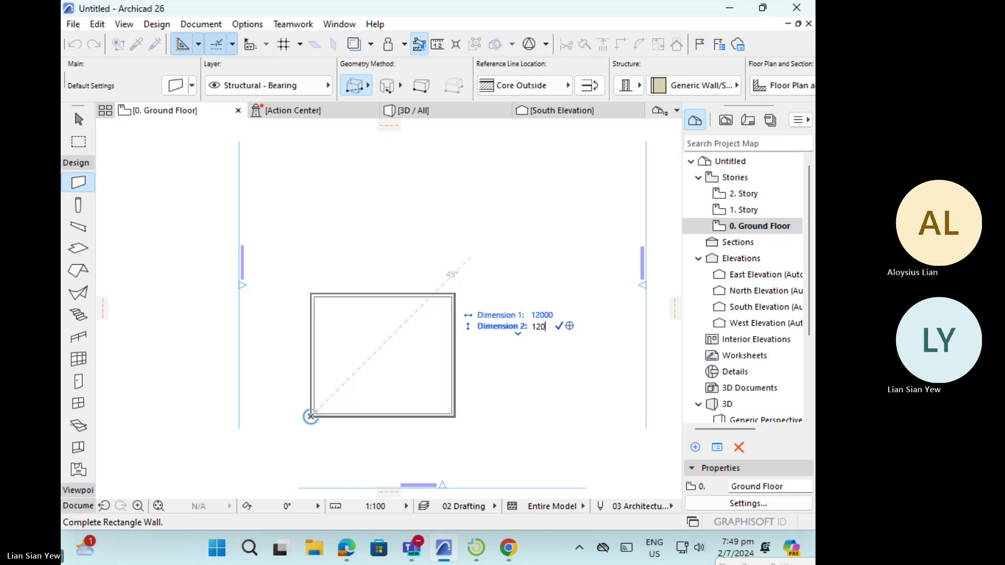
type("00")
key("Return")
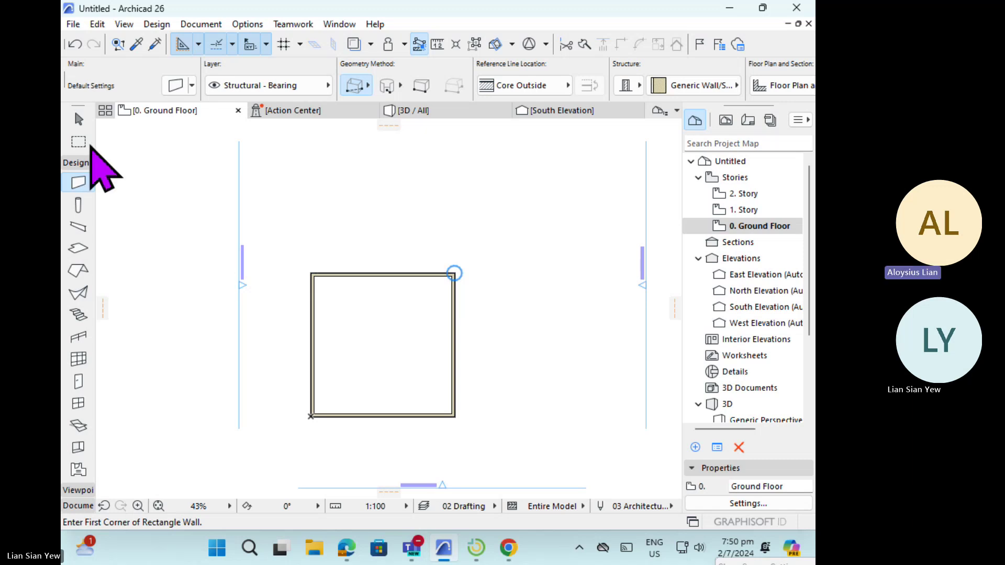
- Select the four walls of the 12000 mm square as a group and try moving them from a point on the right-hand wall
left_click(79, 119)
left_click(499, 343)
left_click(468, 335)
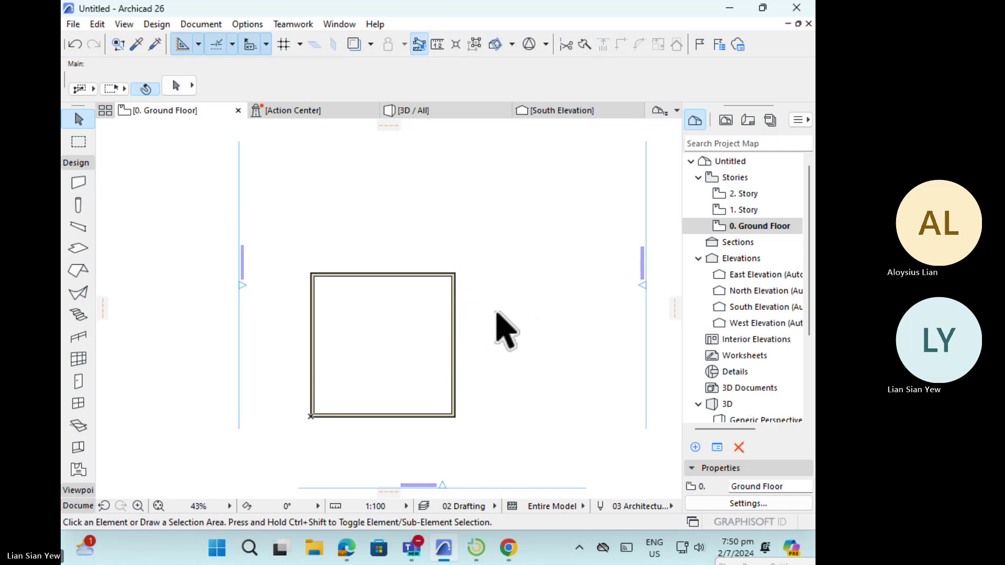
left_click(452, 343)
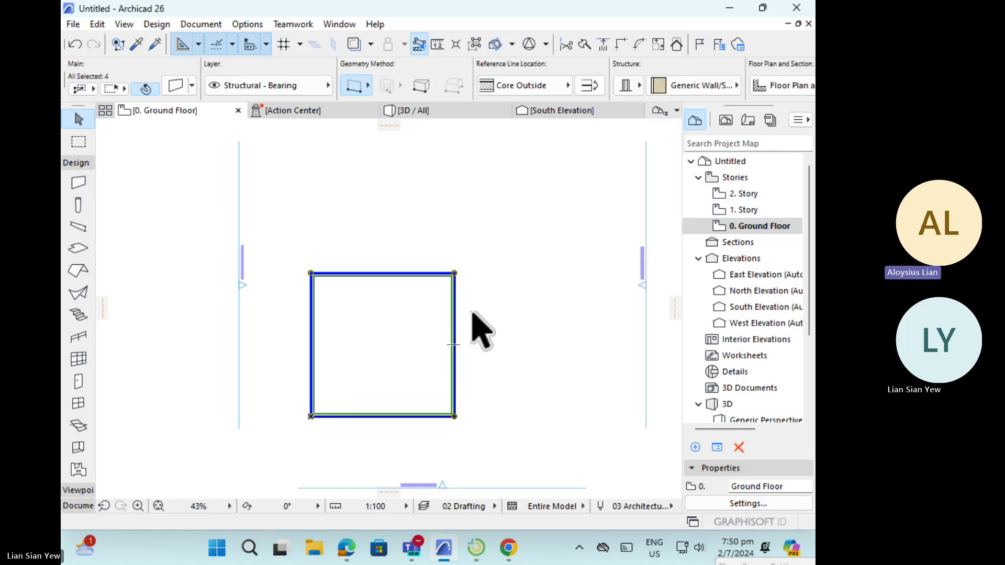
left_click(454, 312)
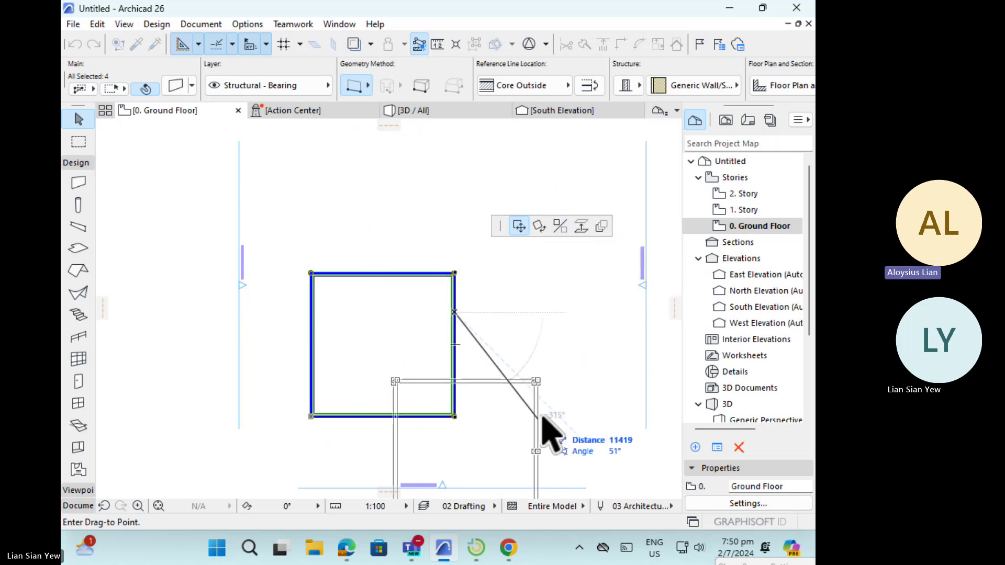
key("Escape")
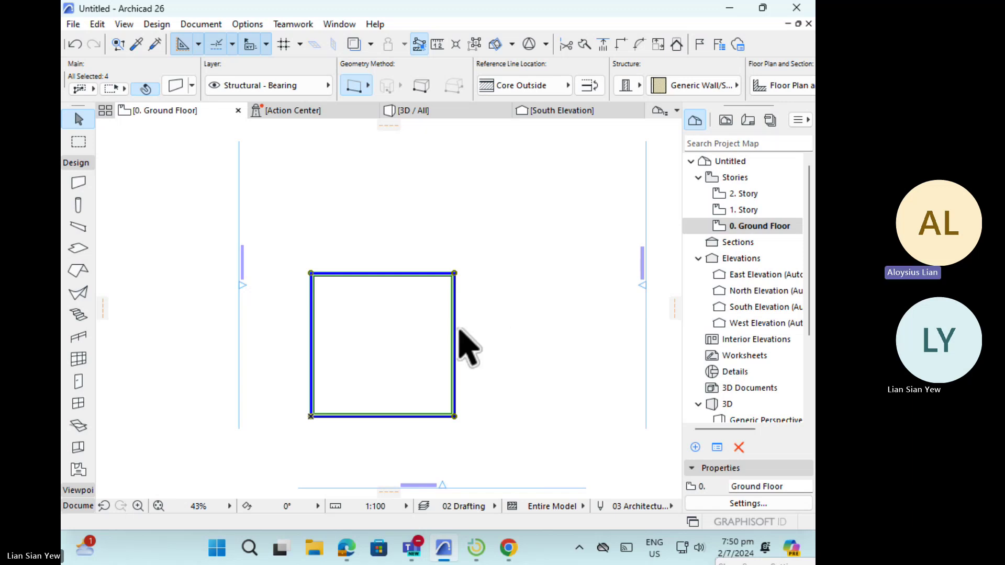
- Suspend grouping and select the left, bottom and right walls of the square individually, ending with the right-hand wall
left_click(475, 44)
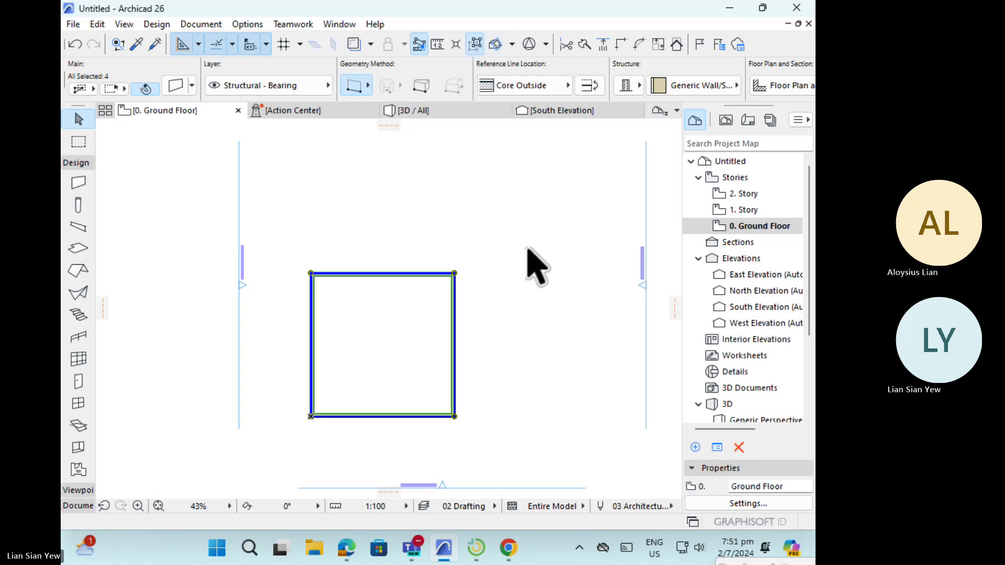
left_click(450, 309)
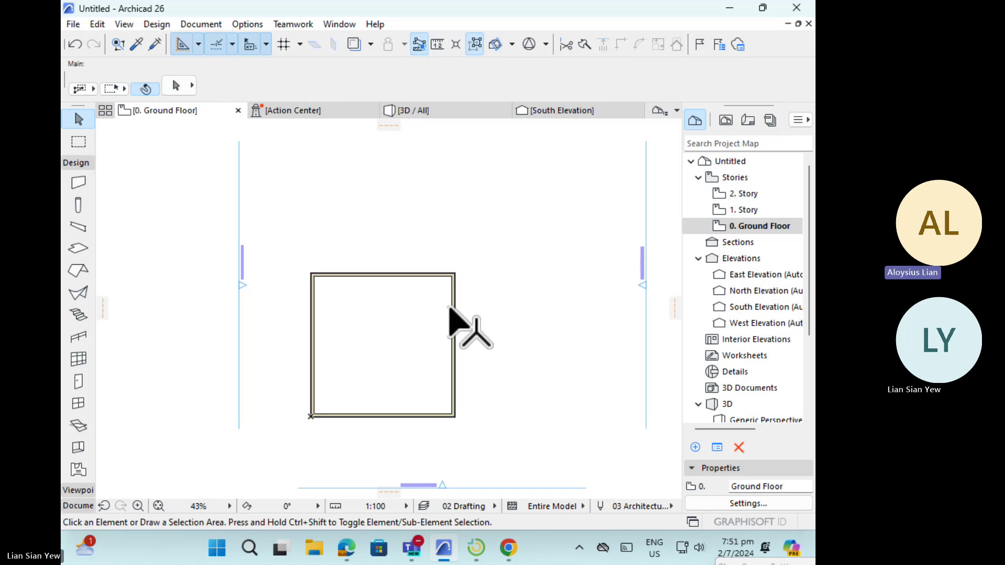
left_click(453, 314)
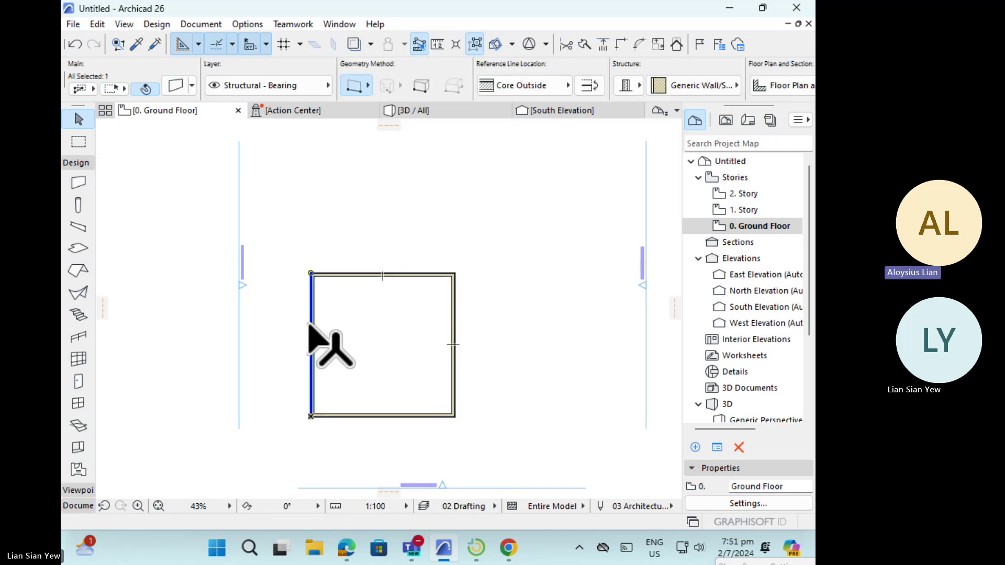
left_click(388, 417)
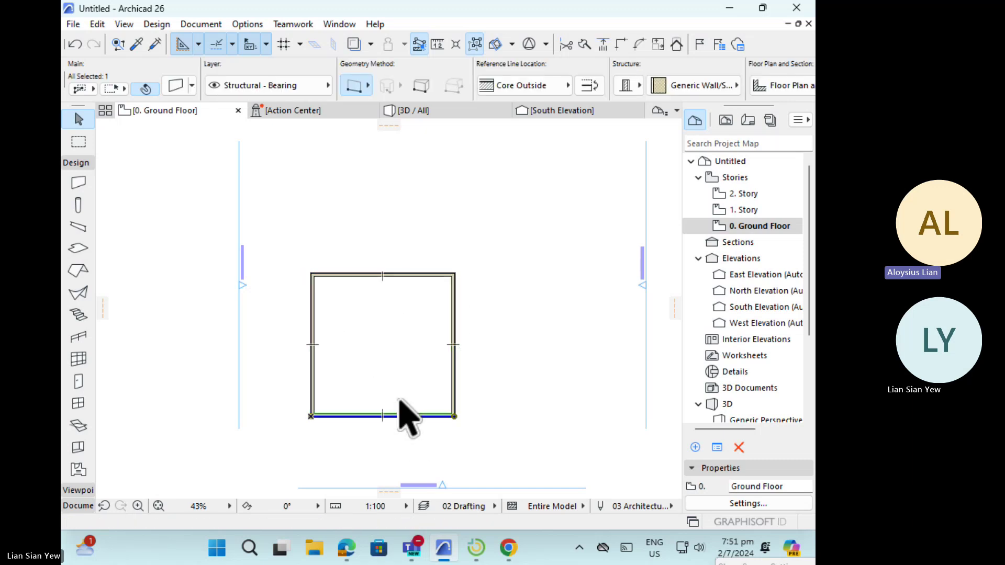
left_click(488, 387)
left_click(453, 356)
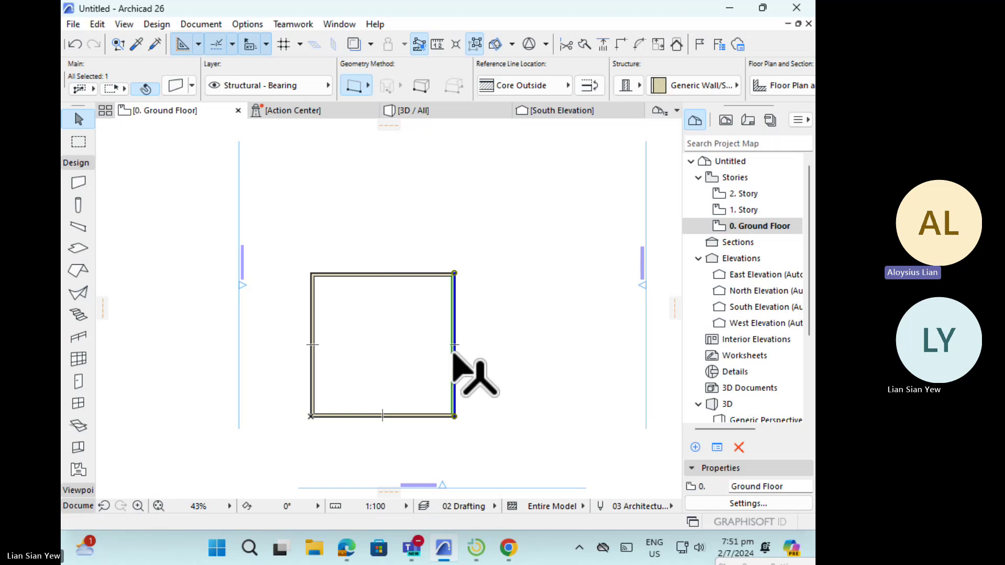
- Drag the right-hand wall away from the square on its own and undo the move
left_click(453, 355)
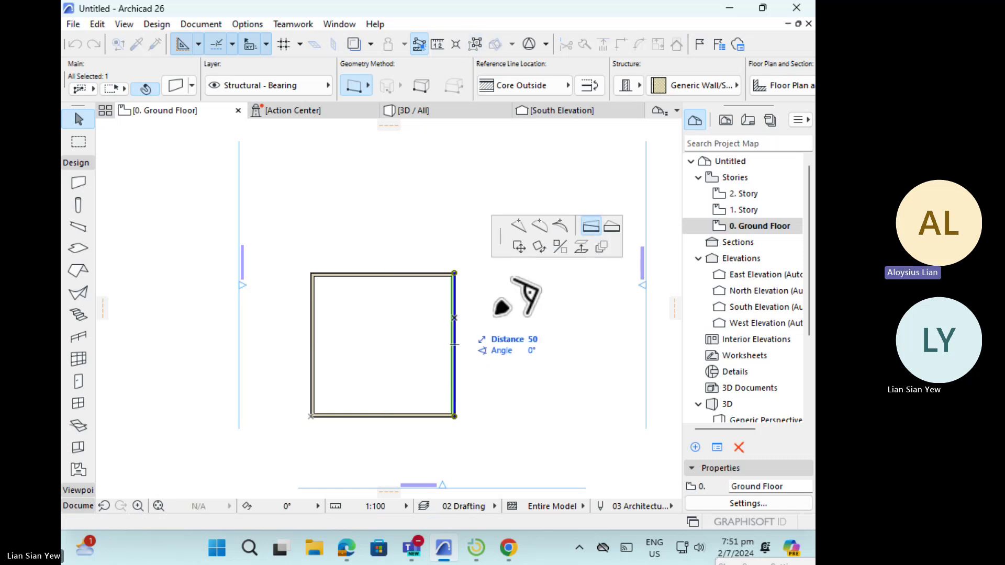
left_click(519, 246)
left_click(566, 354)
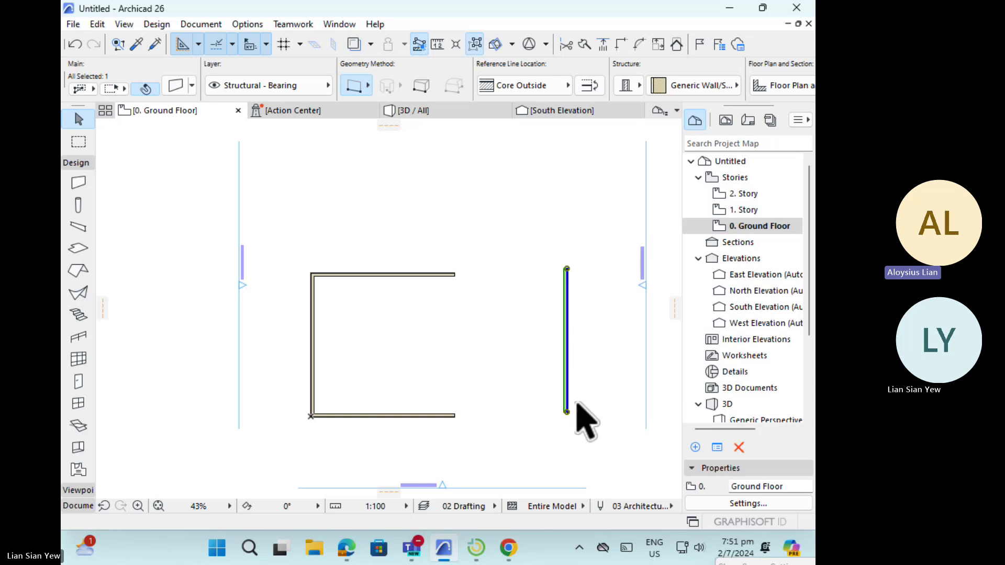
key("ctrl+z")
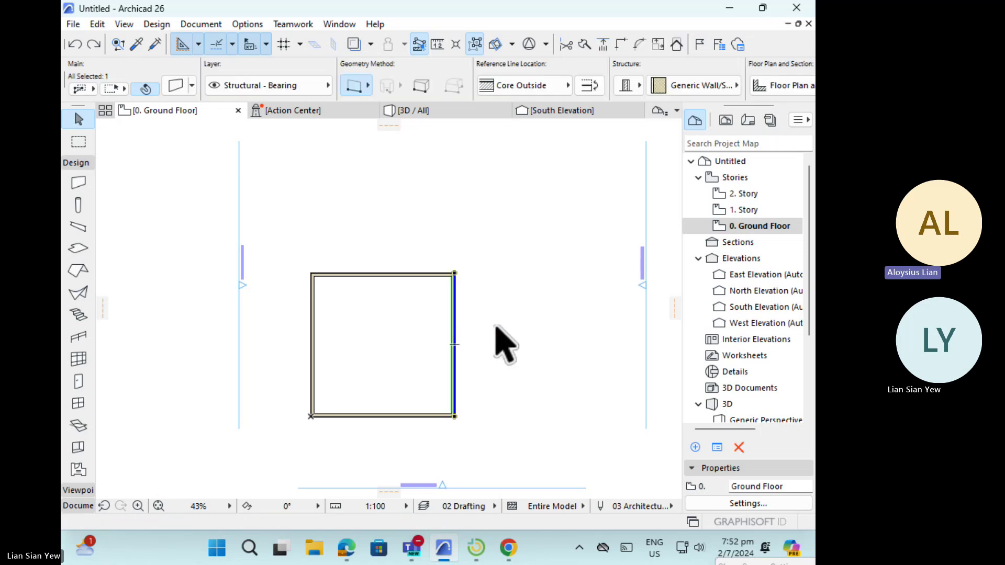
- Multiply the right-hand wall with Drag and Increment and Spread, placing one copy 6000 inward at 180°
scroll(478, 357, "up", 1)
scroll(471, 358, "up", 1)
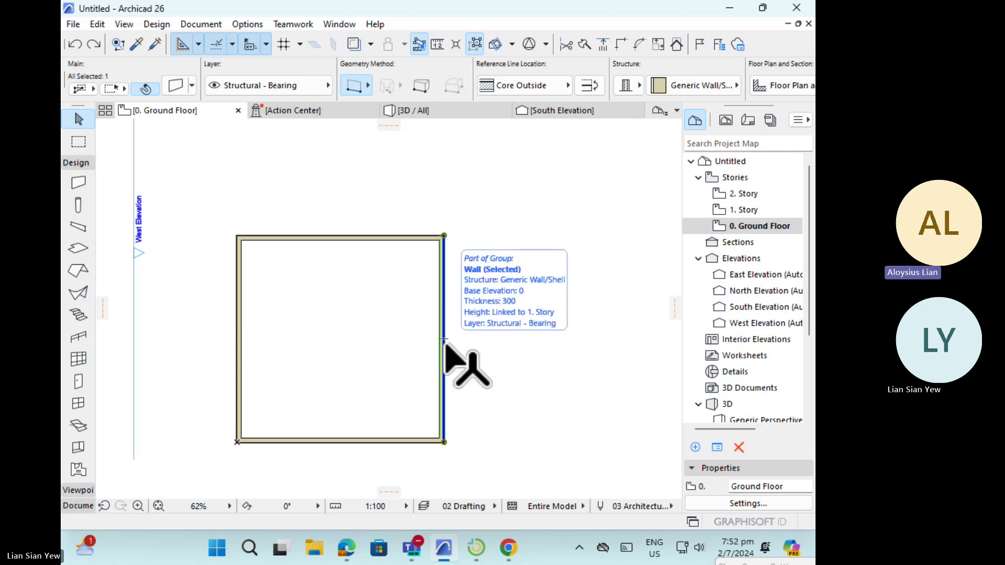
left_click(444, 342)
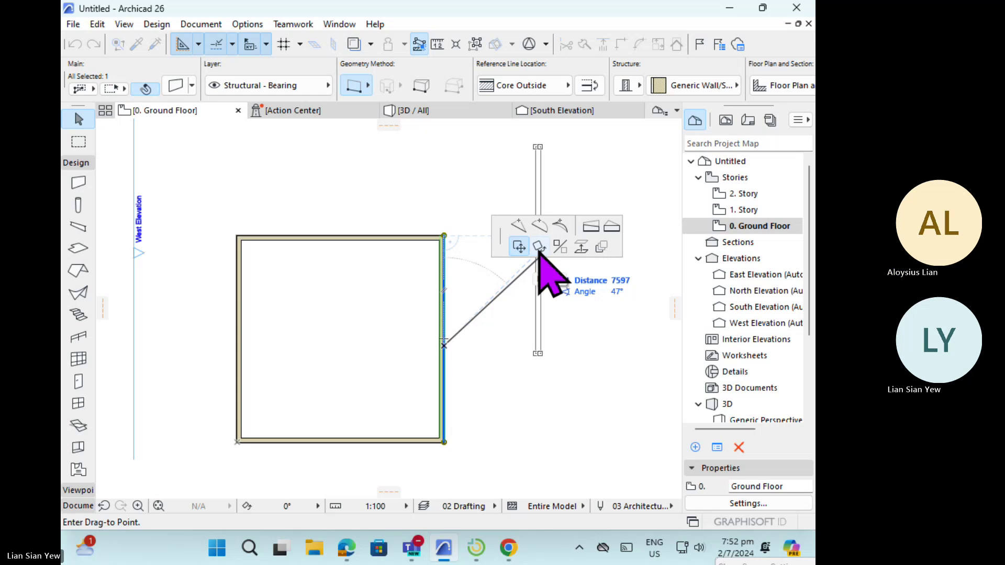
left_click(603, 250)
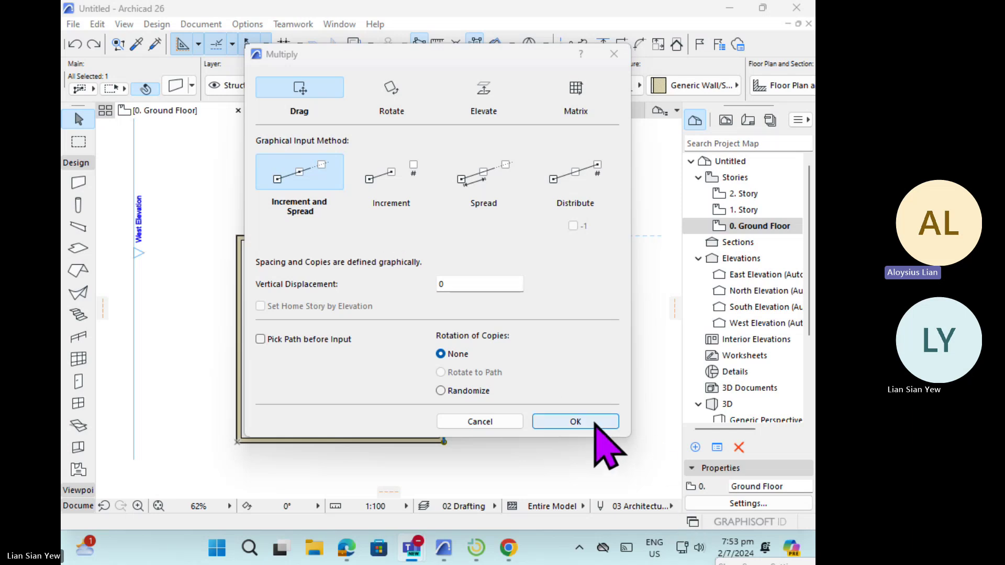
left_click(596, 426)
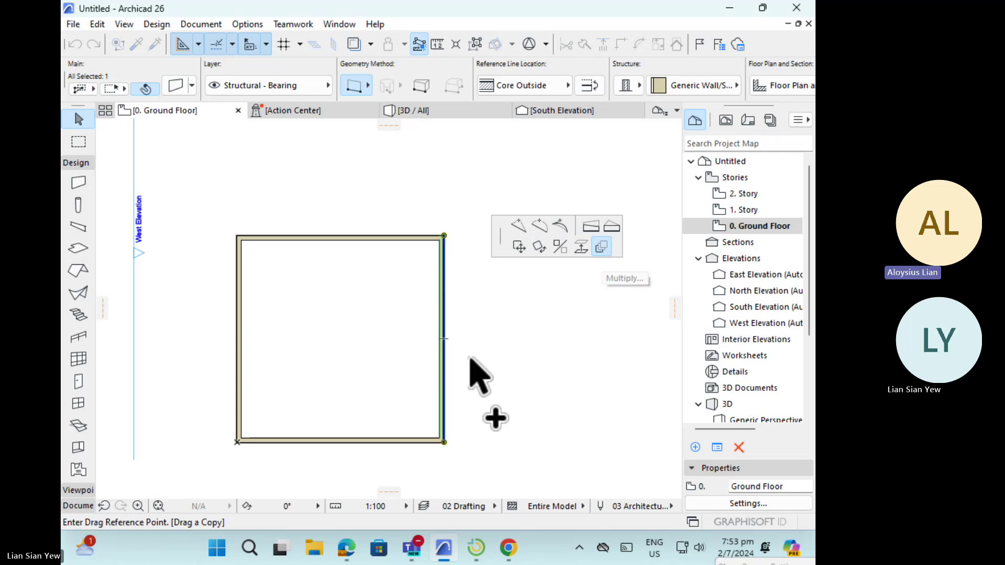
left_click(445, 380)
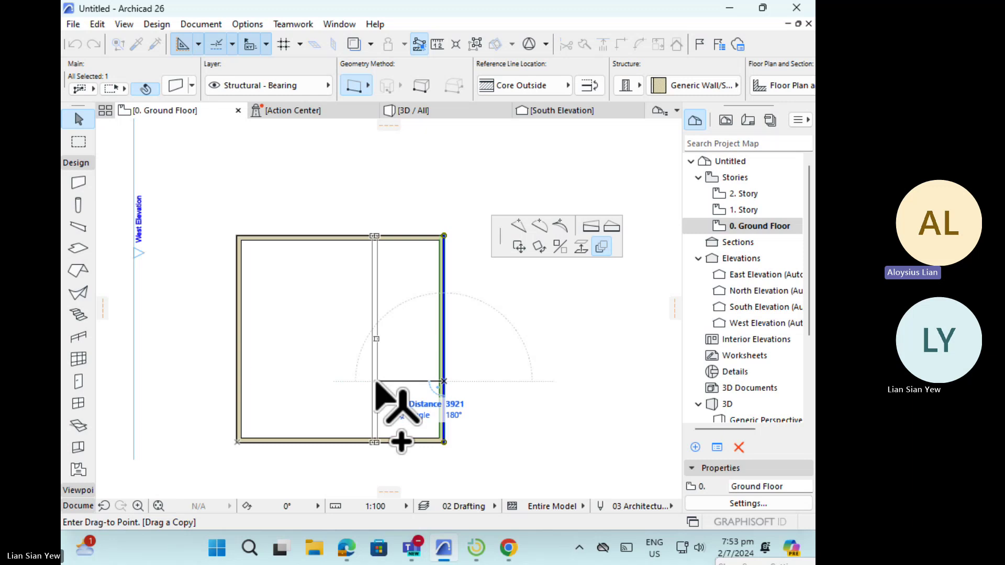
key("Tab")
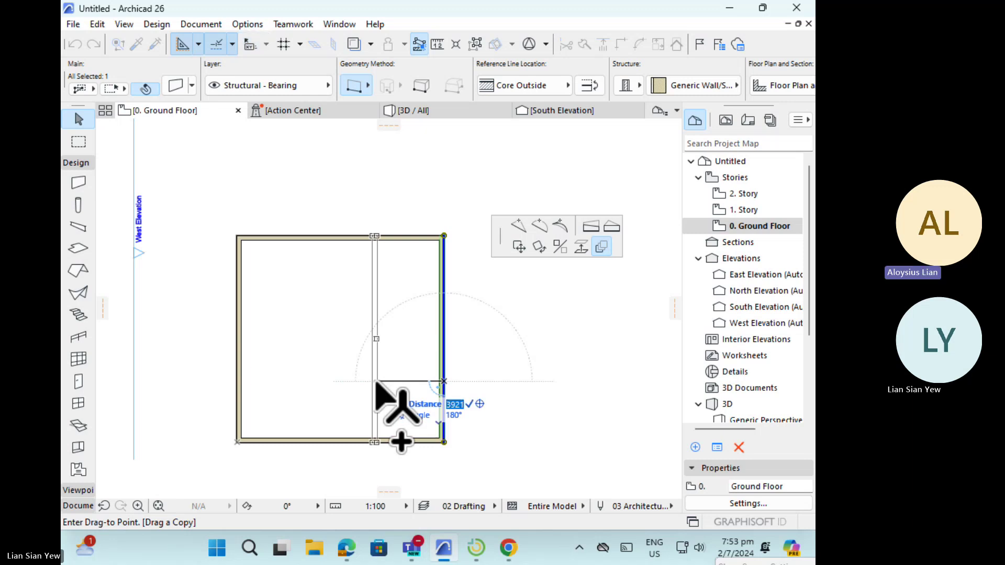
type("6000")
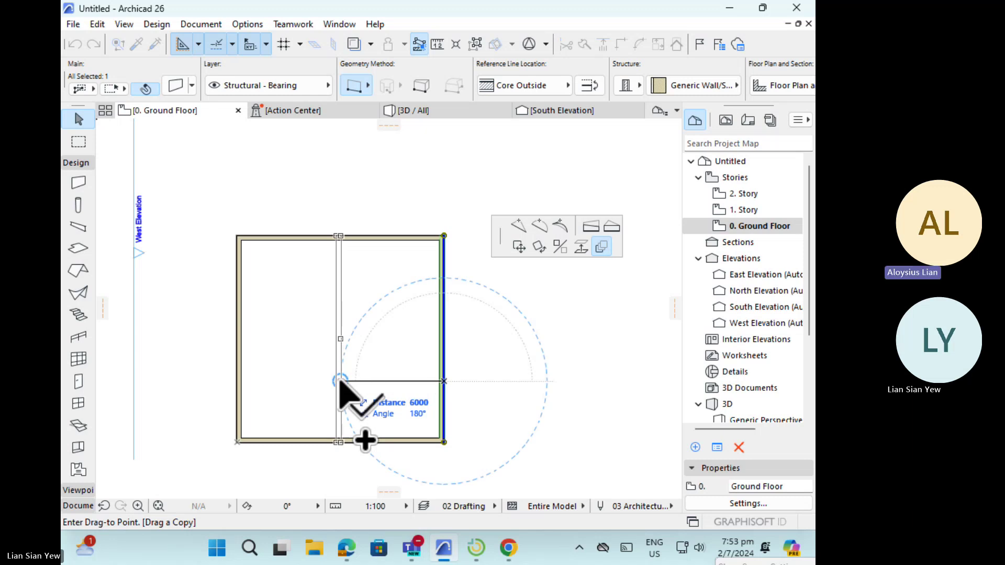
left_click(340, 381)
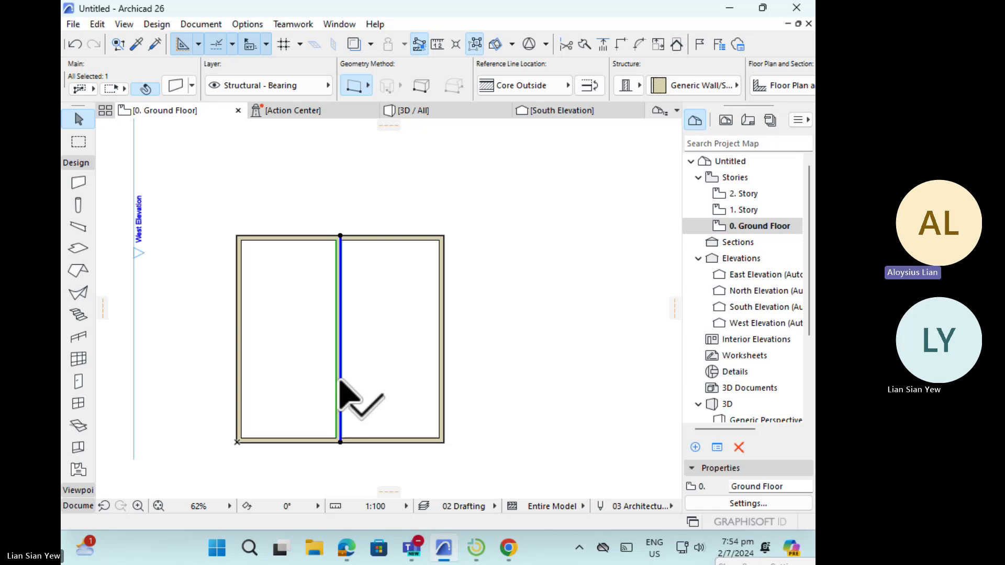
- Multiply the bottom wall with Drag and Increment and Spread, placing one copy 6000 upward at 90°, and deselect it
left_click(397, 442)
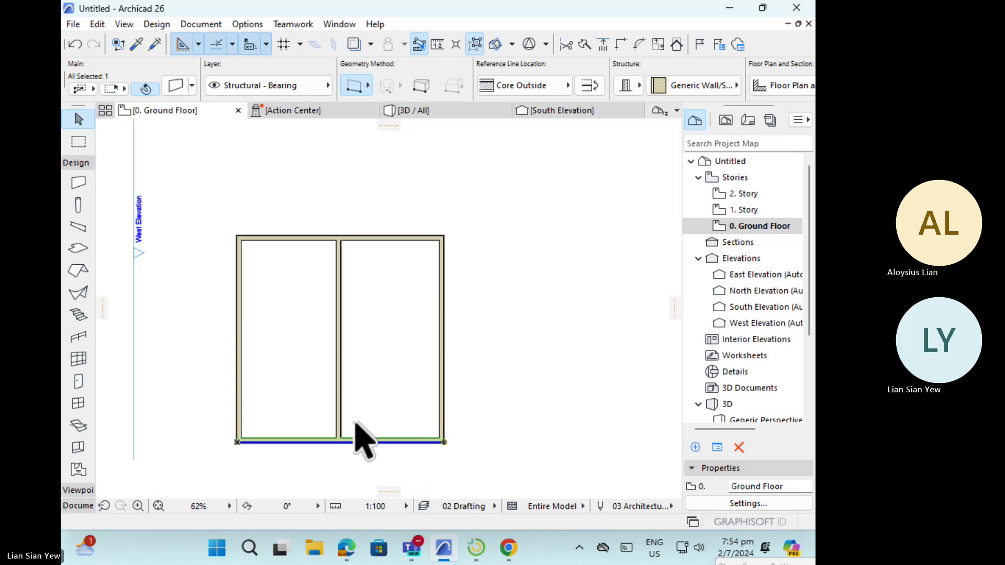
left_click(381, 442)
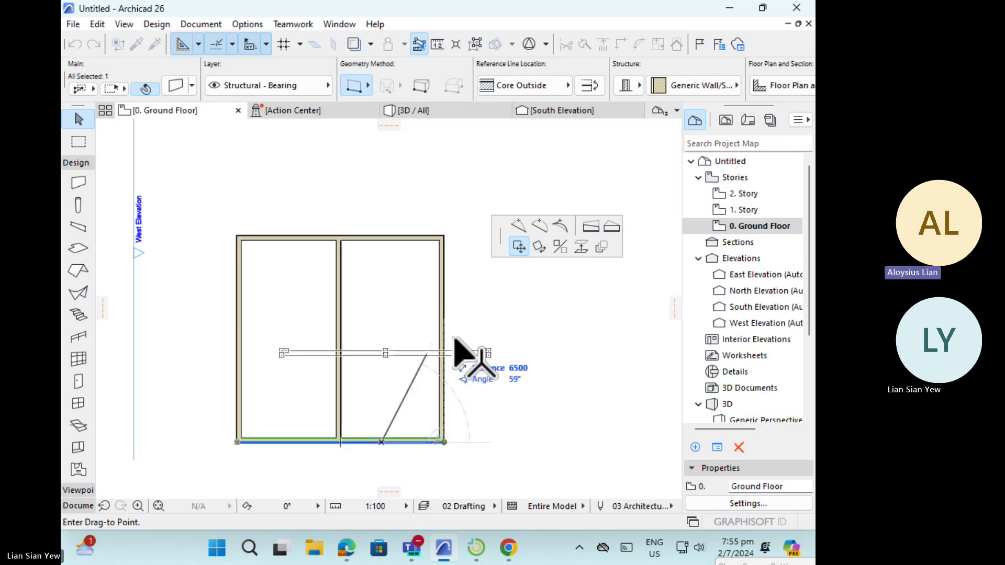
left_click(602, 247)
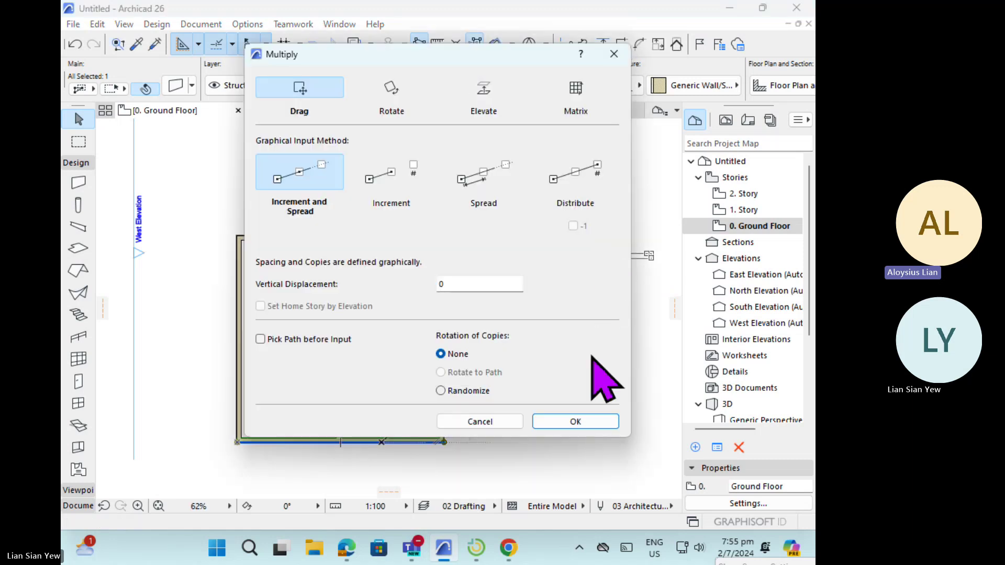
left_click(581, 421)
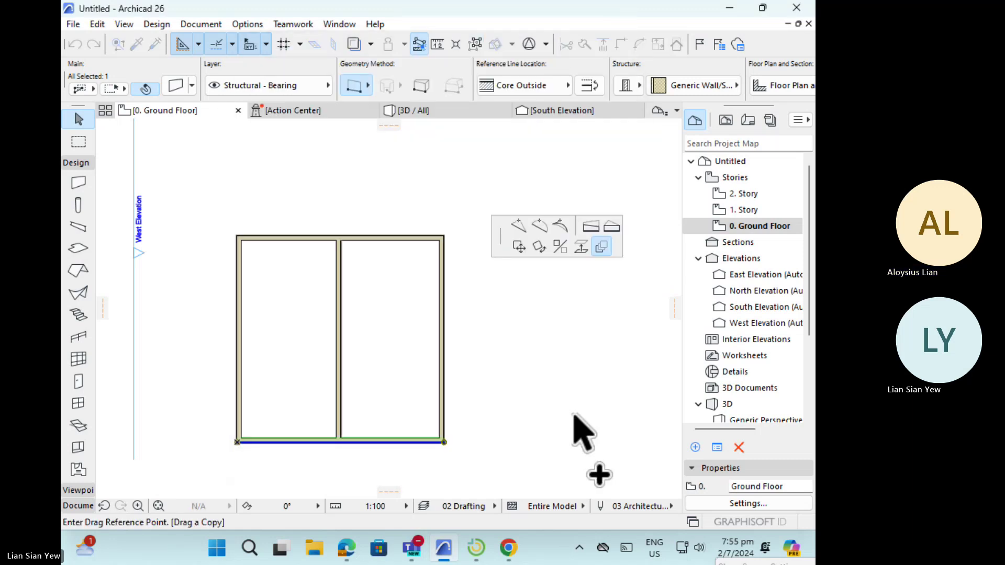
left_click(391, 442)
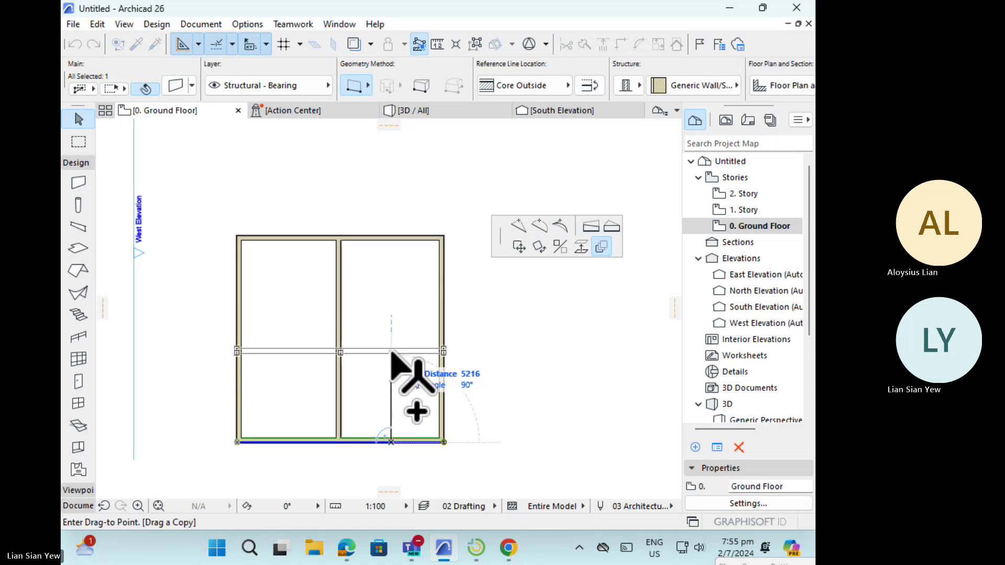
key("Tab")
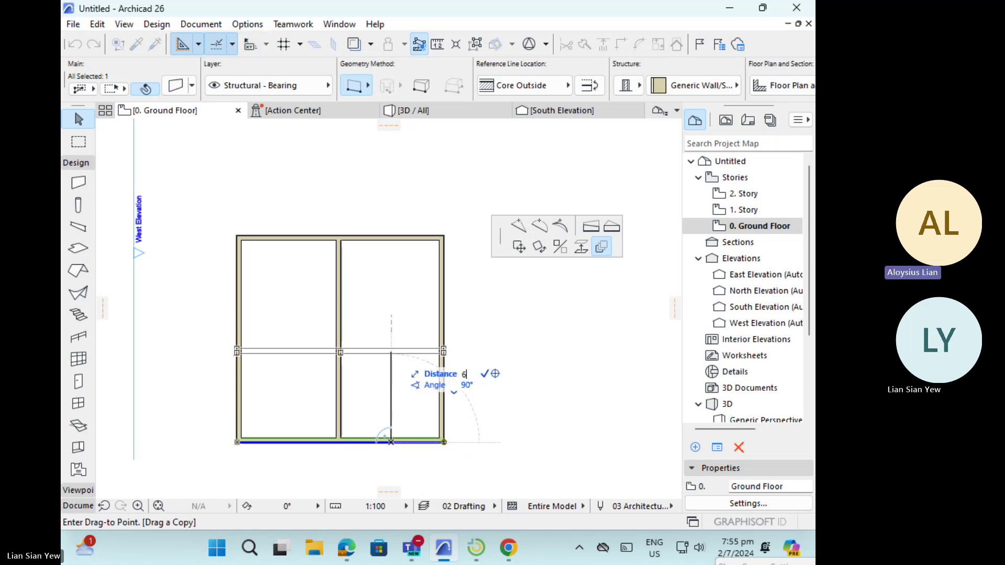
type("6000")
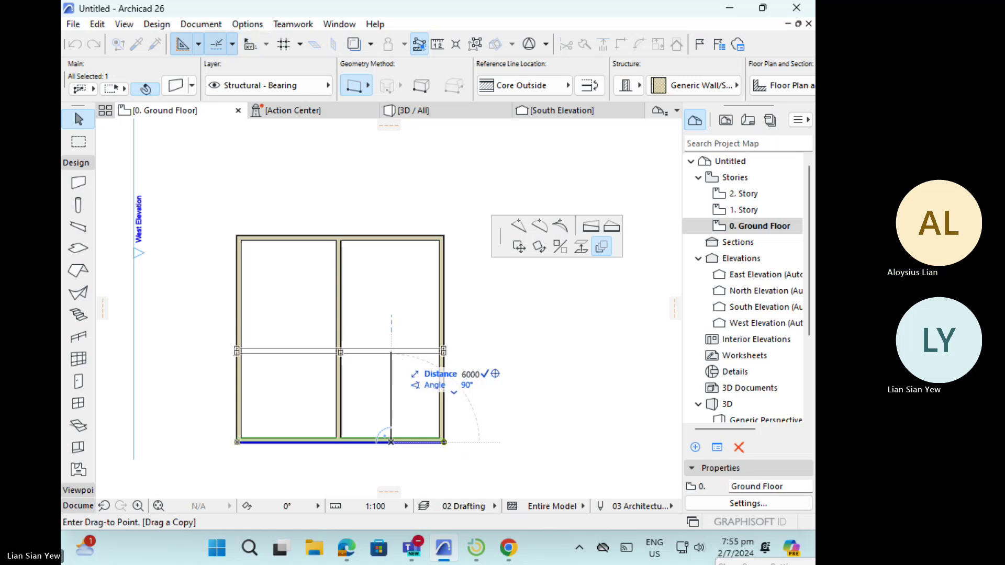
key("Return")
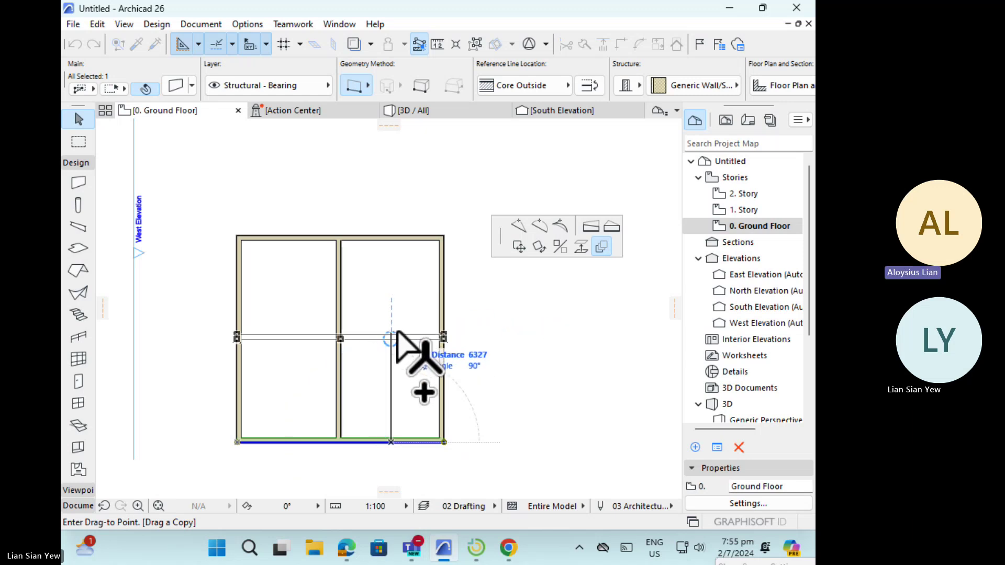
key("Escape")
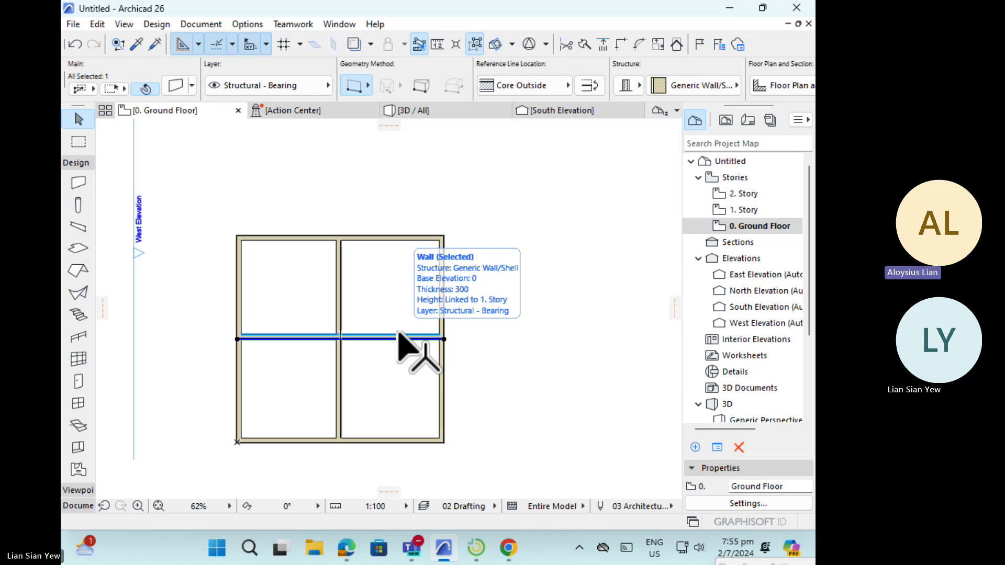
left_click(577, 352)
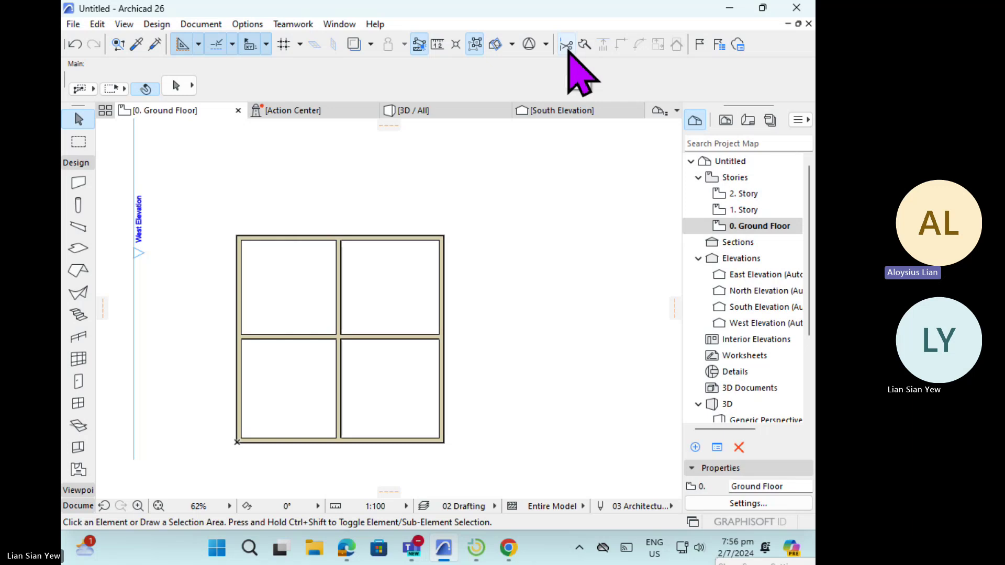
- Trim the inner walls' left and upper halves, the right wall's lower half and the bottom wall's right half into an L-shaped plan
left_click(567, 46)
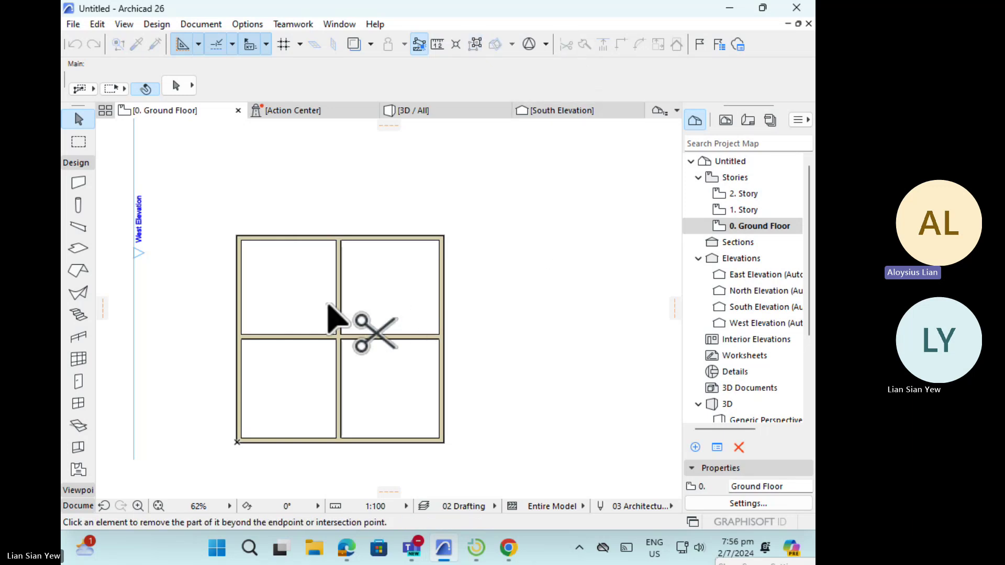
left_click(297, 338)
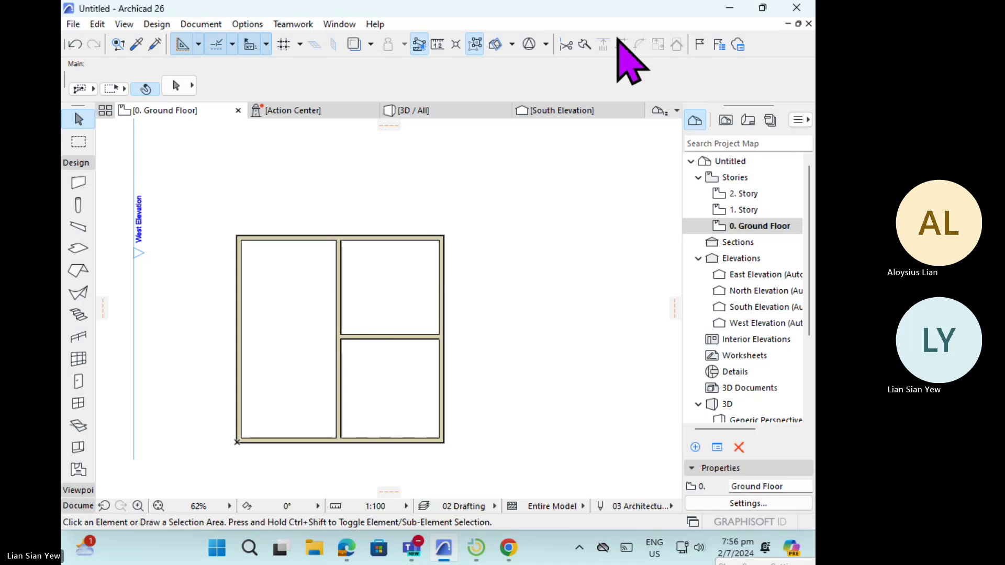
left_click(566, 45)
left_click(338, 282)
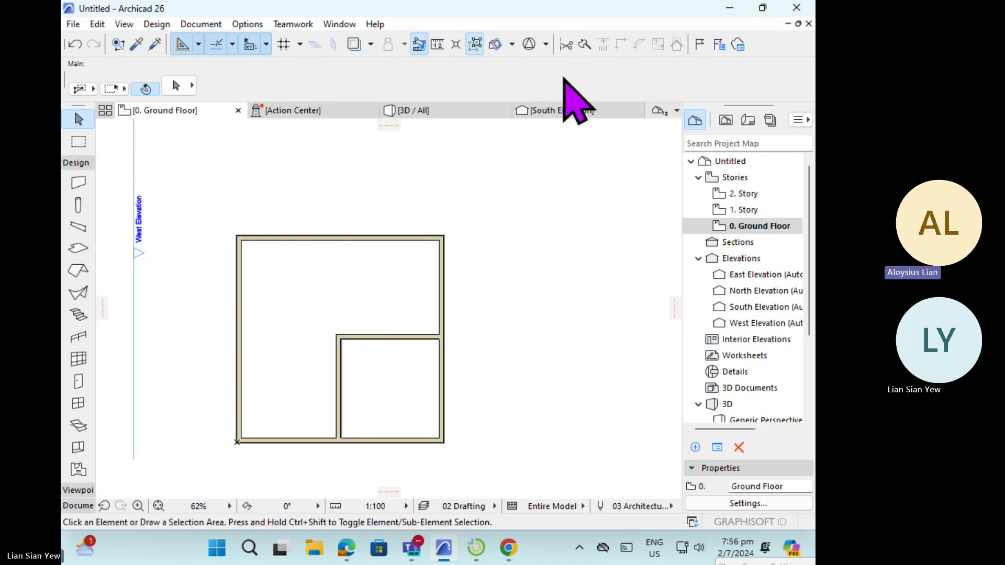
left_click(566, 45)
left_click(442, 390)
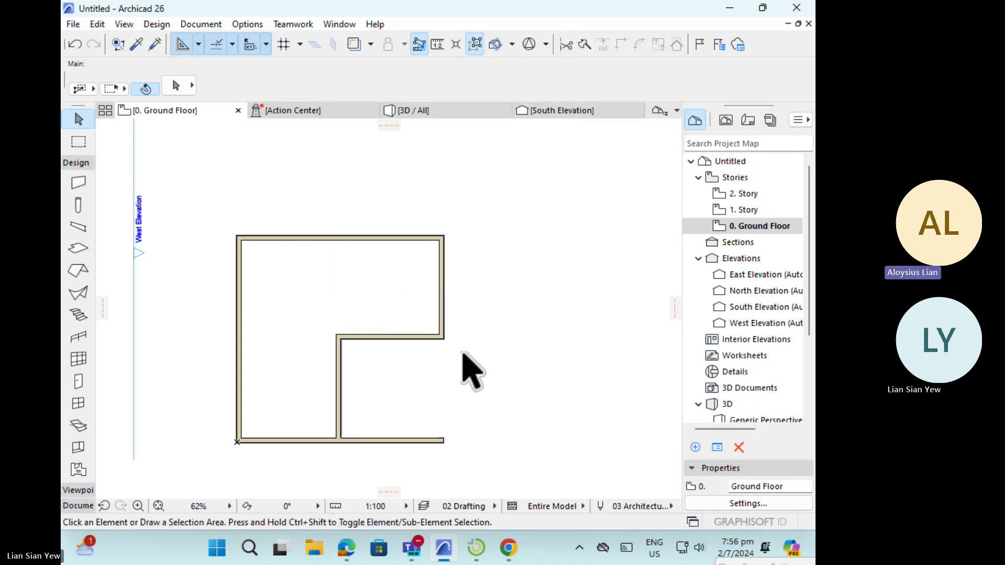
left_click(566, 45)
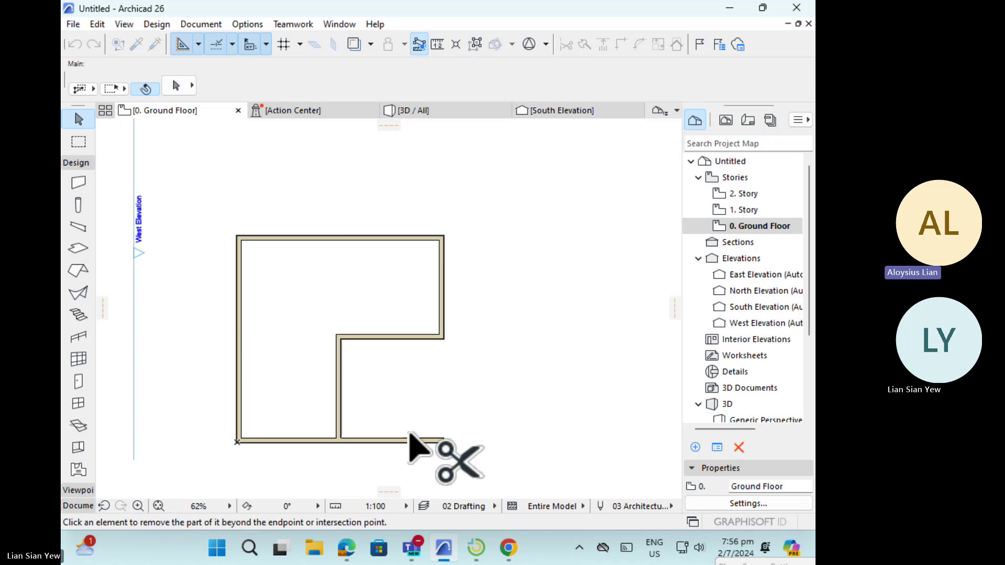
left_click(411, 440)
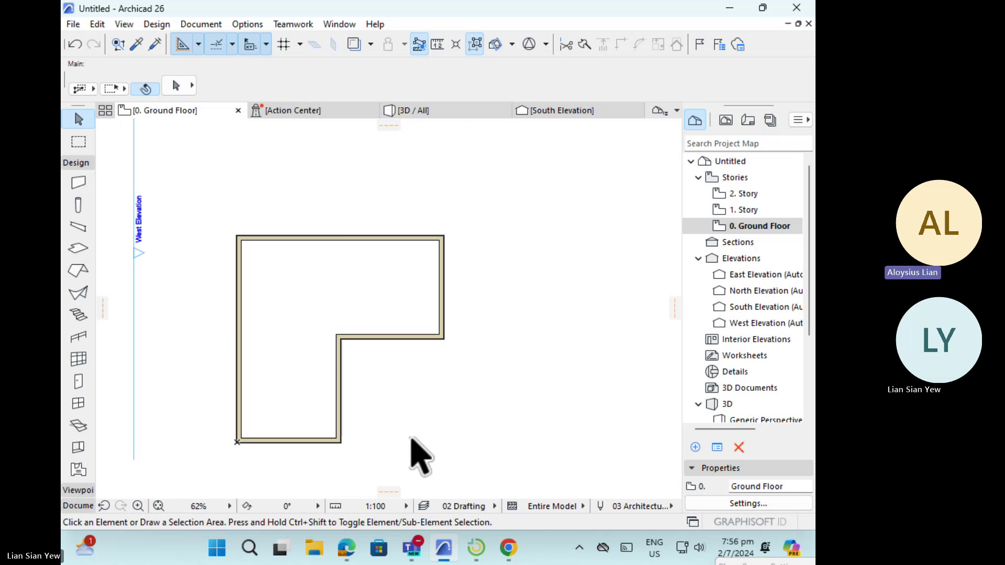
- Undo the wall trims to restore the square divided by two crossing inner walls
key("ctrl+z")
key("ctrl+z")
key("ctrl+z")
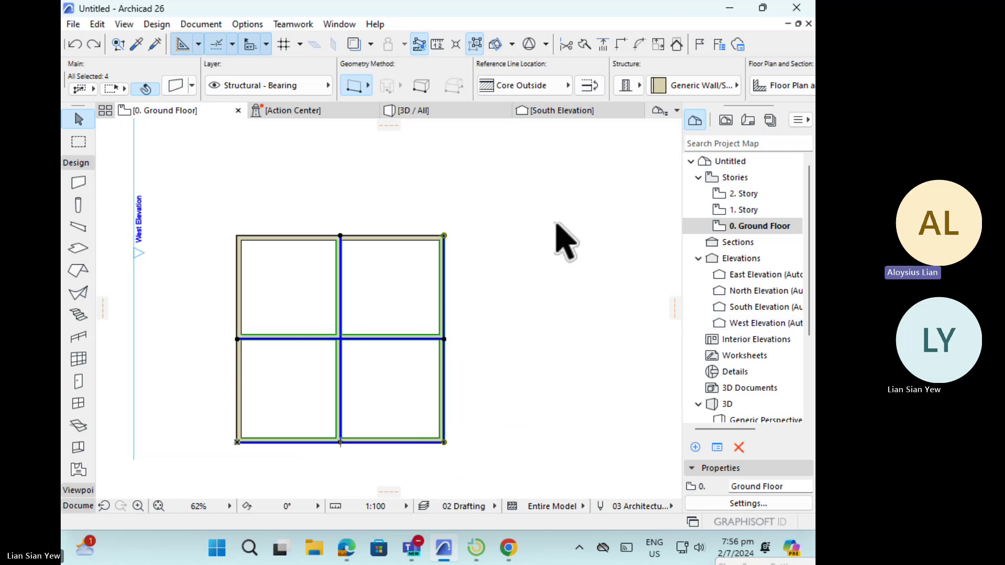
- Deselect the walls and trim the inner walls' upper and left halves, the bottom wall's right half and the right wall's lower half into an L-shape
left_click(536, 189)
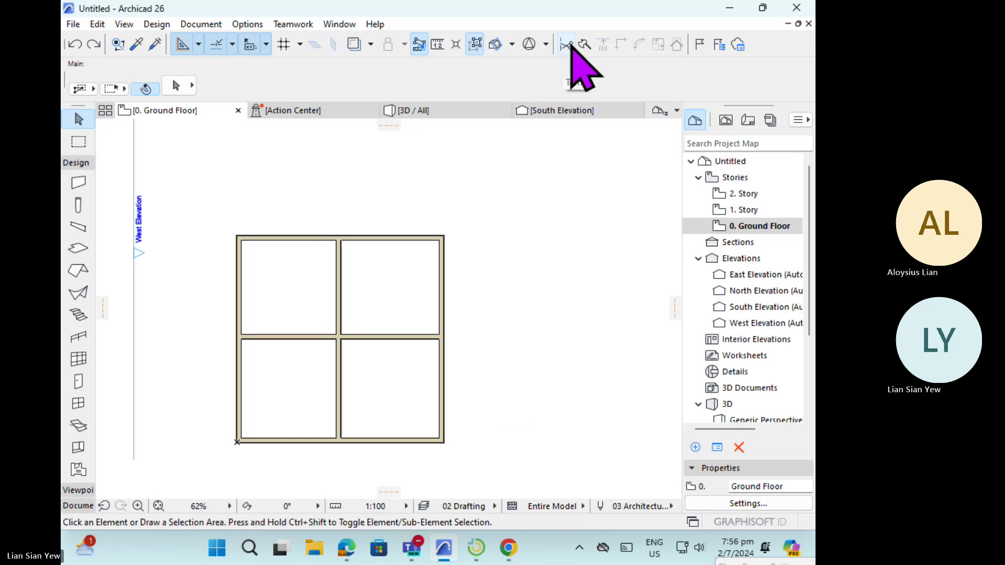
left_click(567, 45)
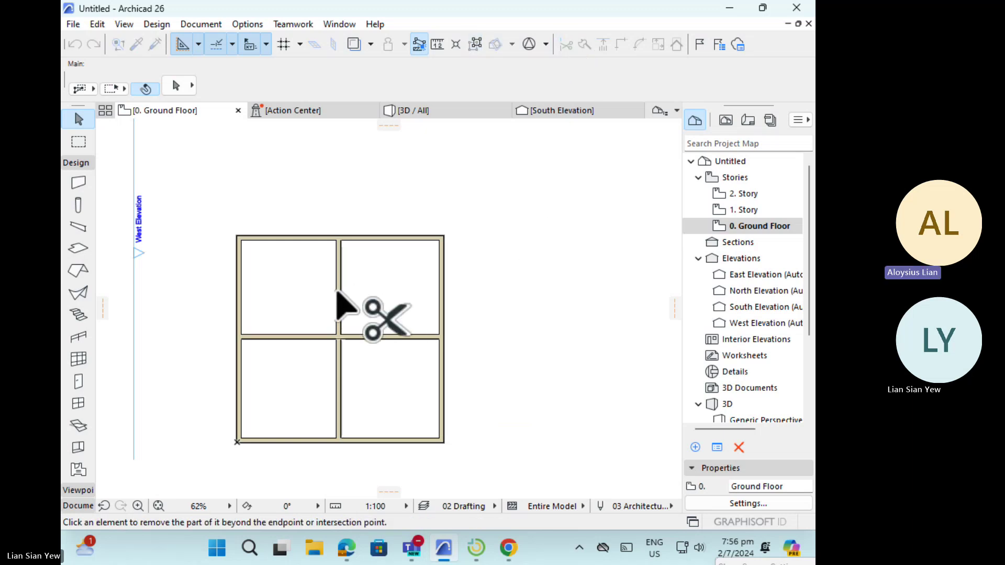
left_click(338, 293)
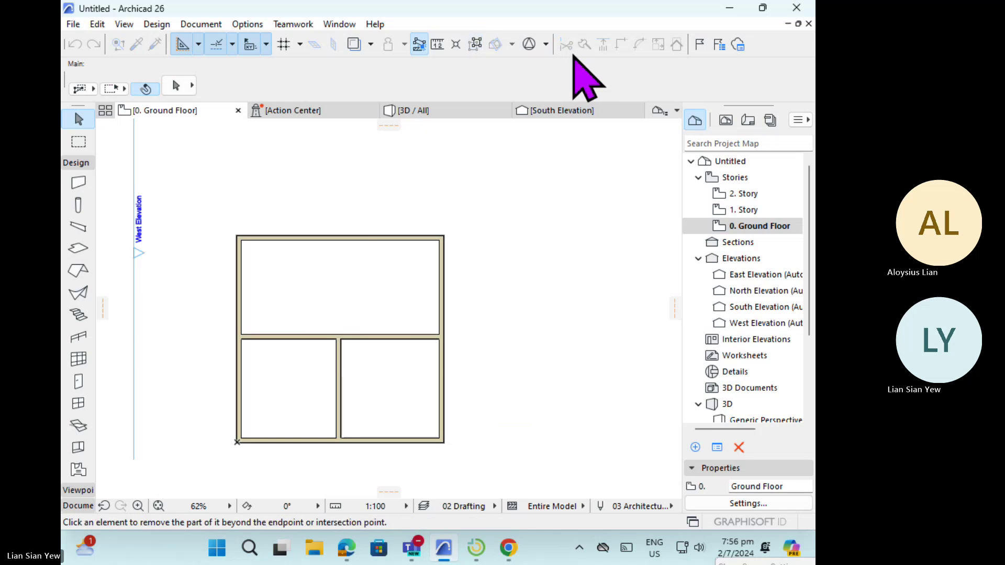
left_click(305, 336)
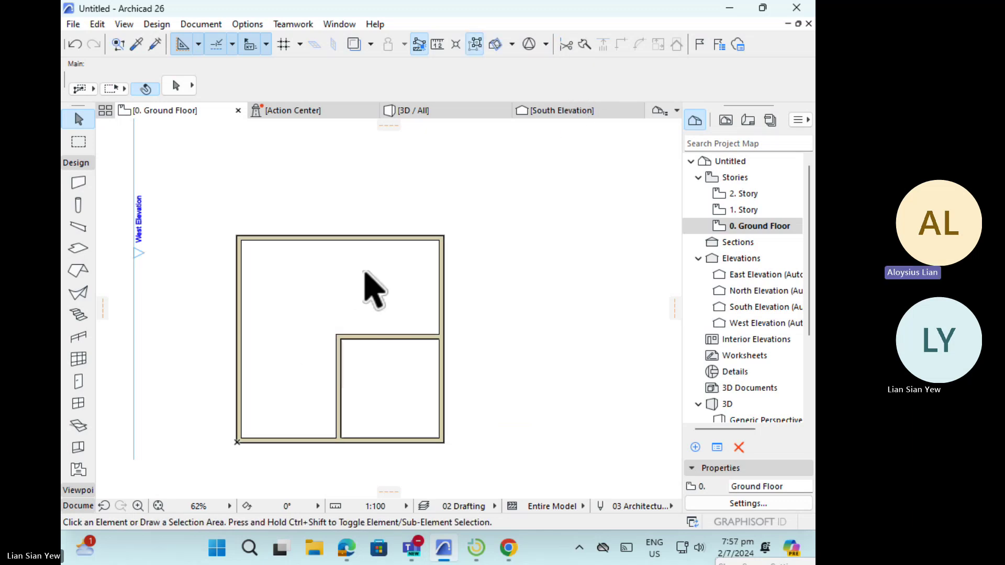
left_click(567, 46)
left_click(414, 441)
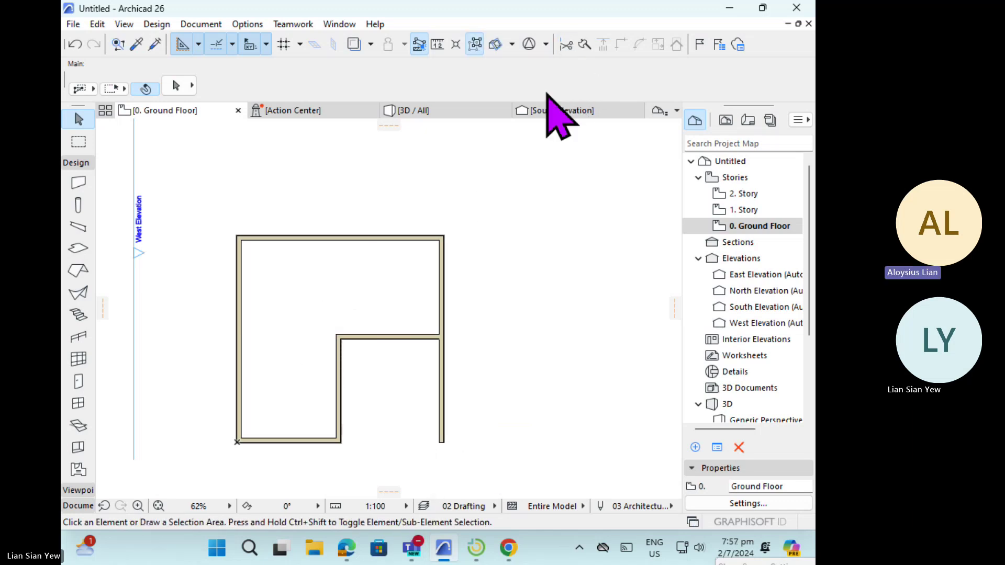
left_click(568, 45)
left_click(442, 366)
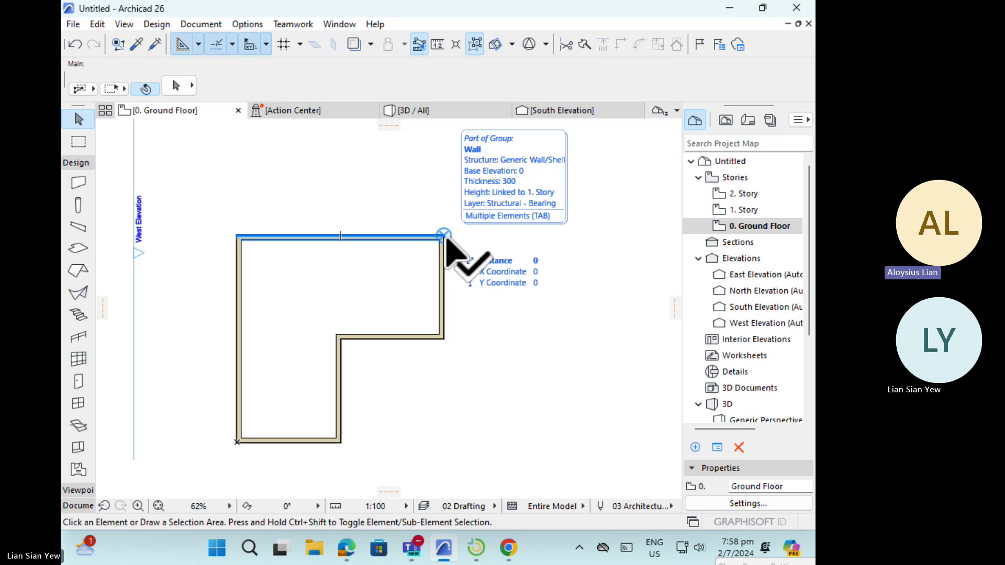
key("y")
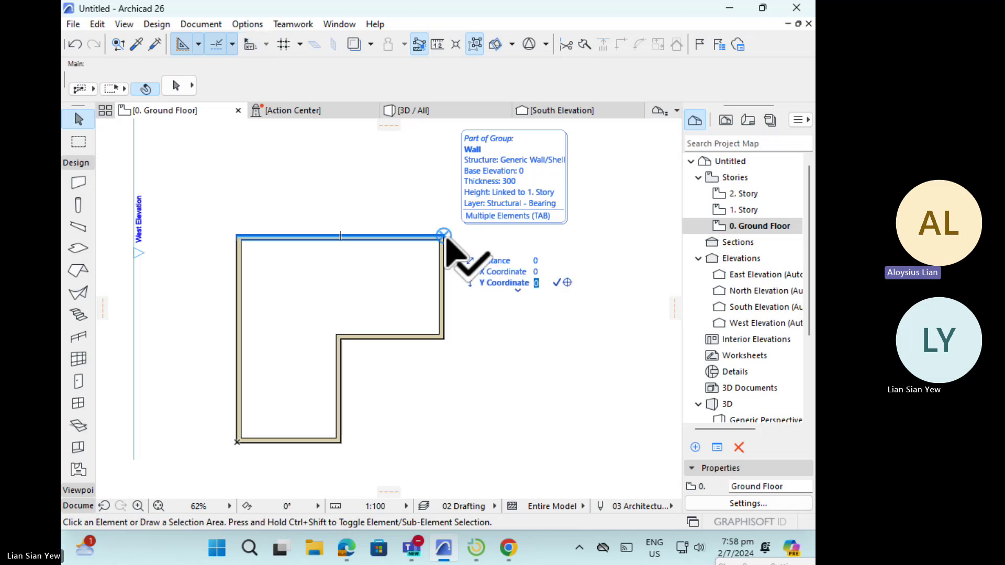
type("4000")
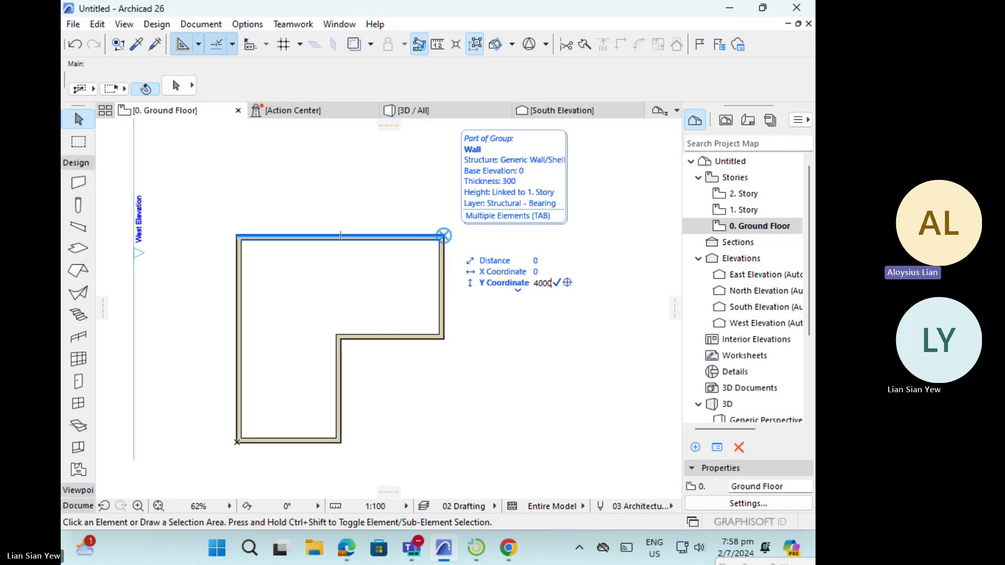
type("-")
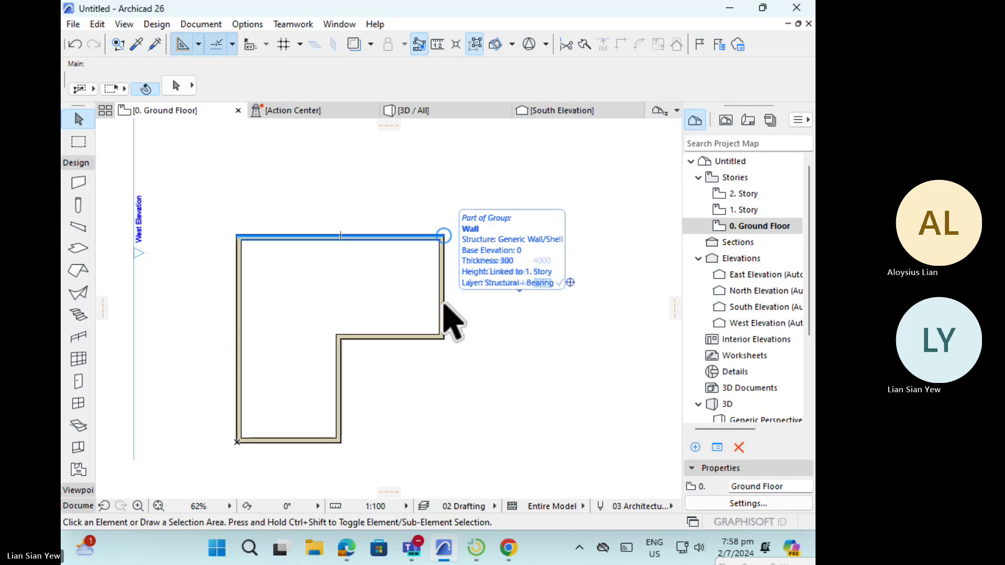
left_click(444, 303)
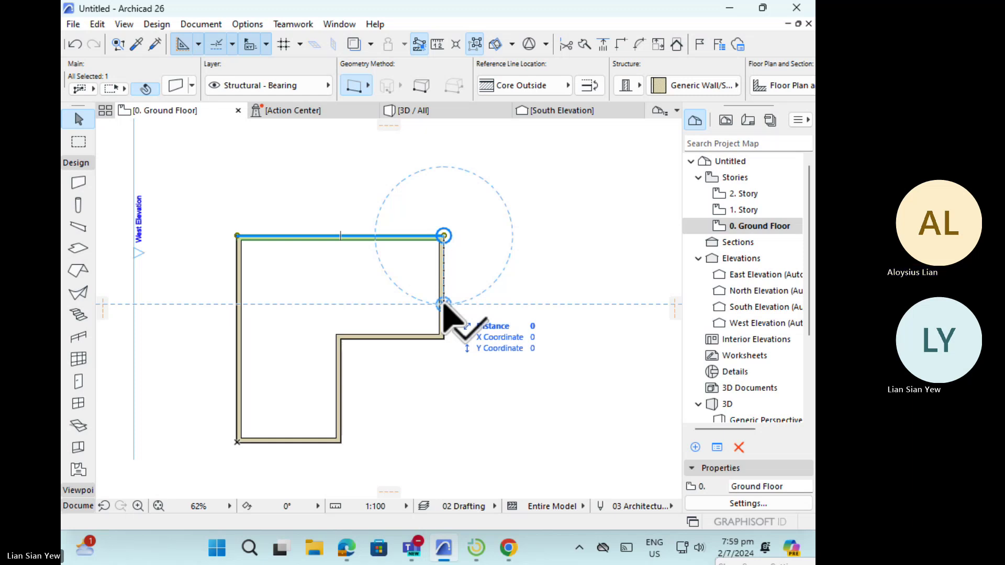
left_click(444, 305)
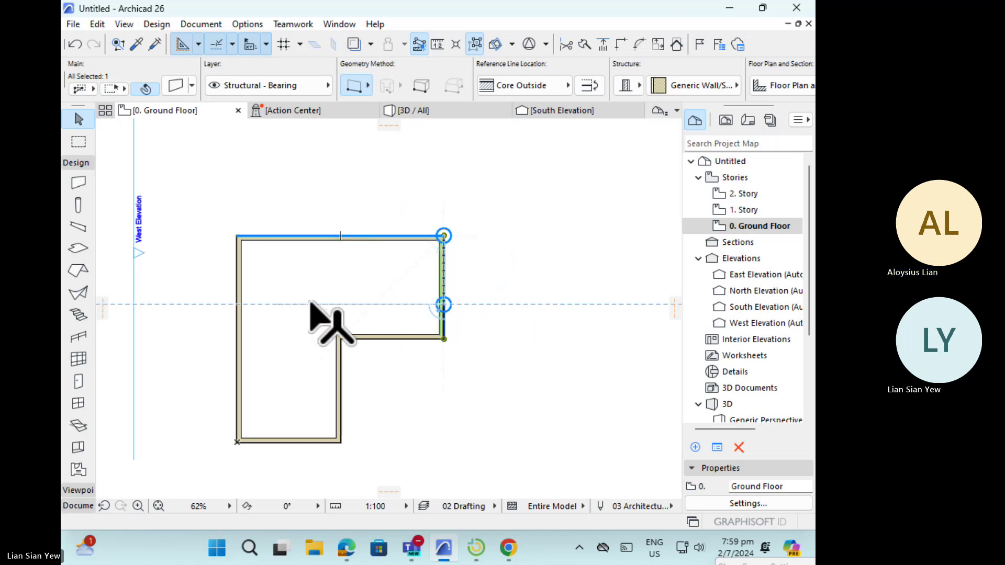
- Activate the Wall tool and try to start a rectangular wall at a point 4000 below the upper-right inner corner
left_click(81, 184)
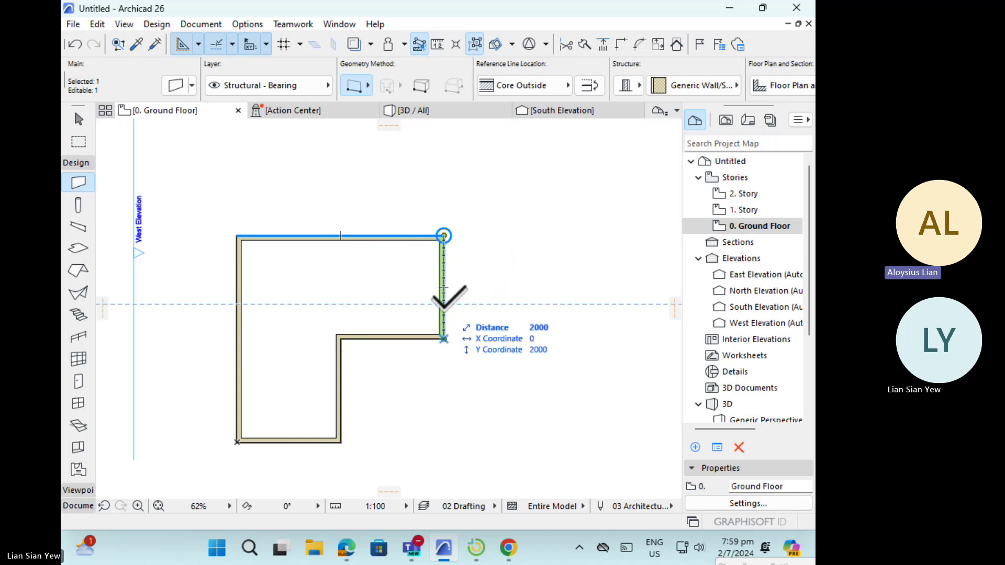
left_click(444, 304)
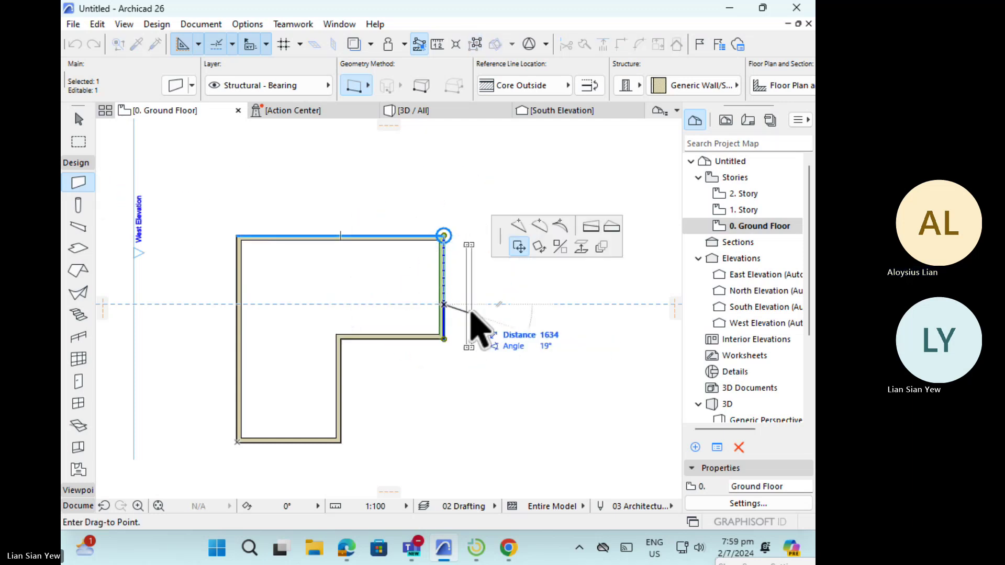
key("Escape")
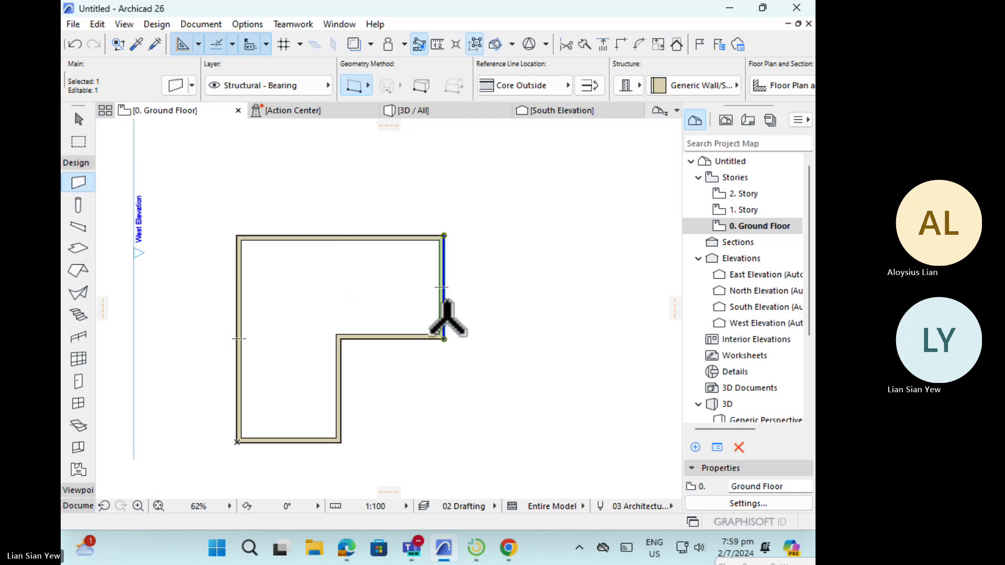
key("Escape")
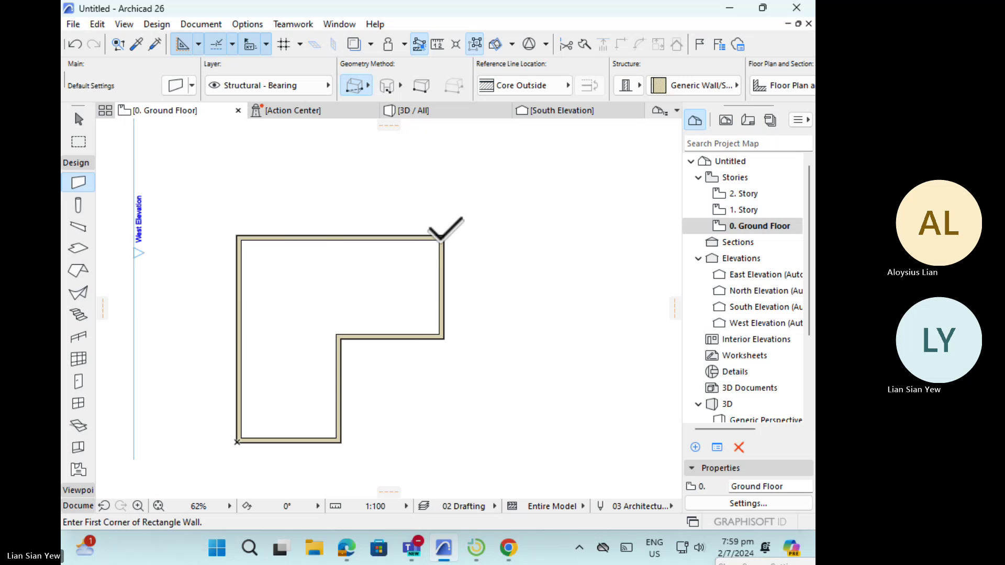
type("y4000-")
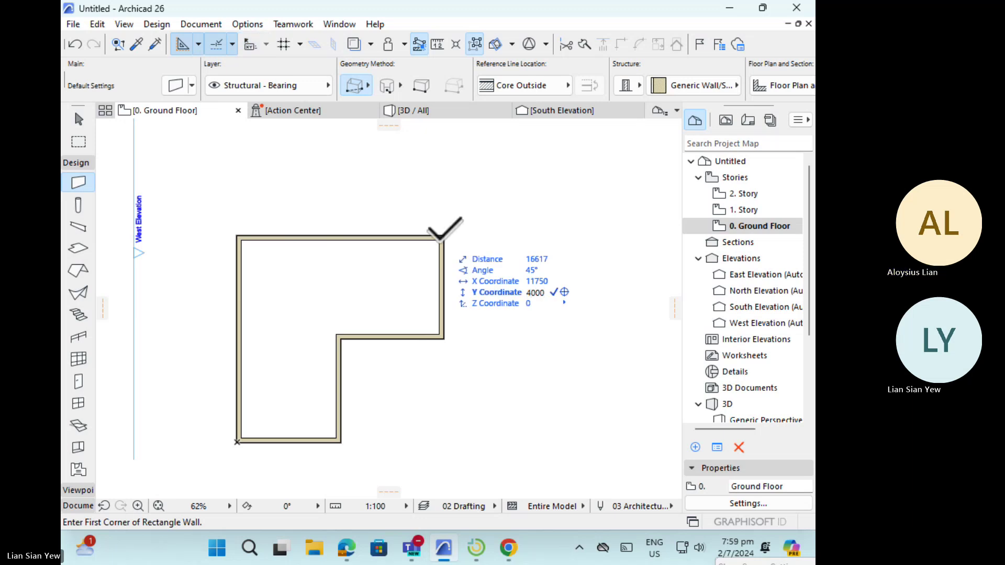
key("Return")
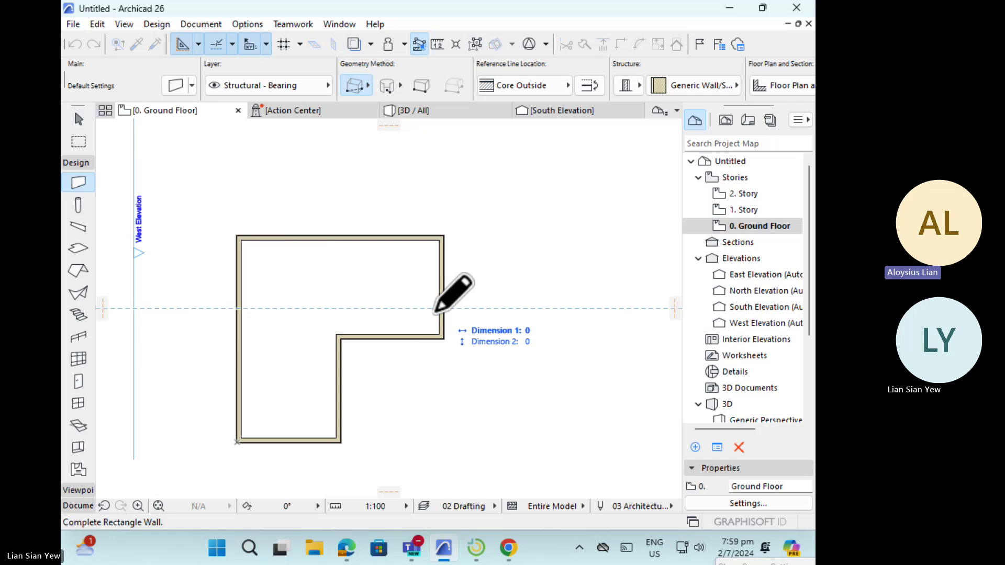
key("Escape")
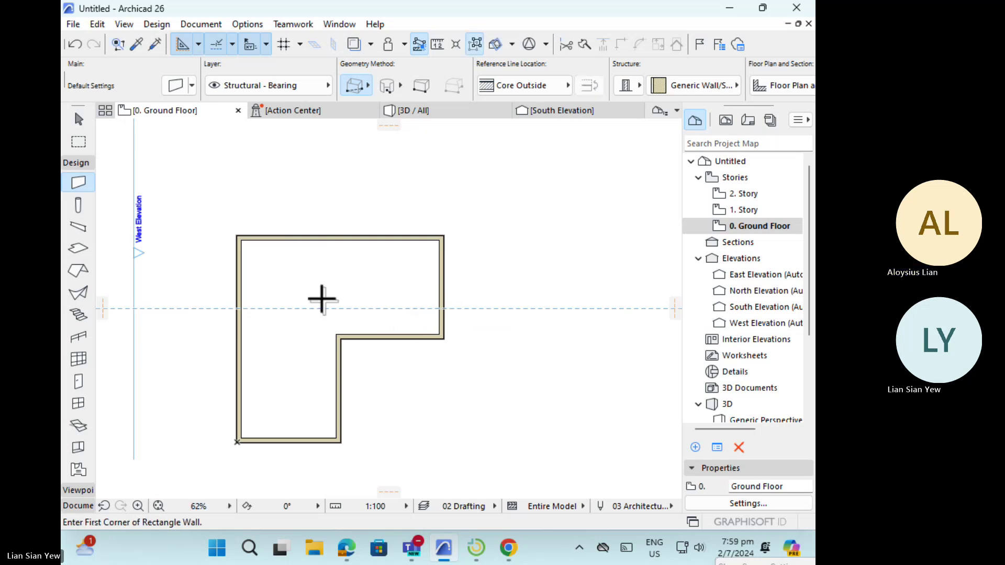
left_click(241, 309)
key("Escape")
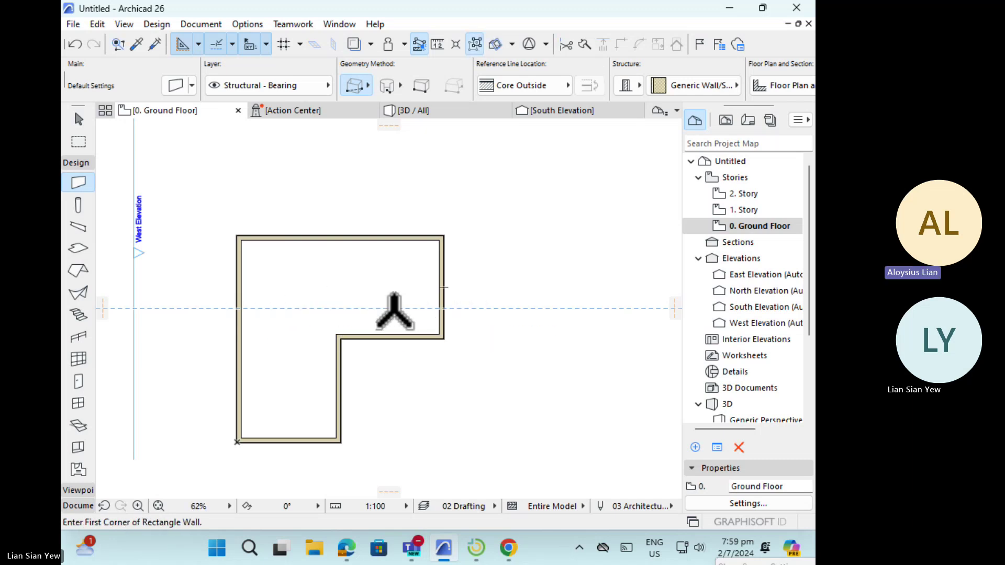
left_click(242, 308)
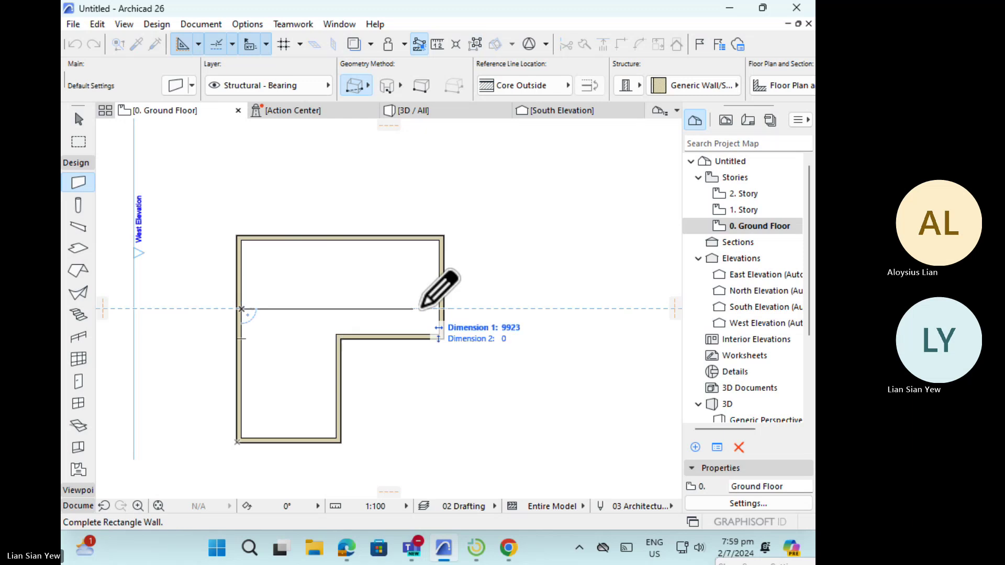
key("Escape")
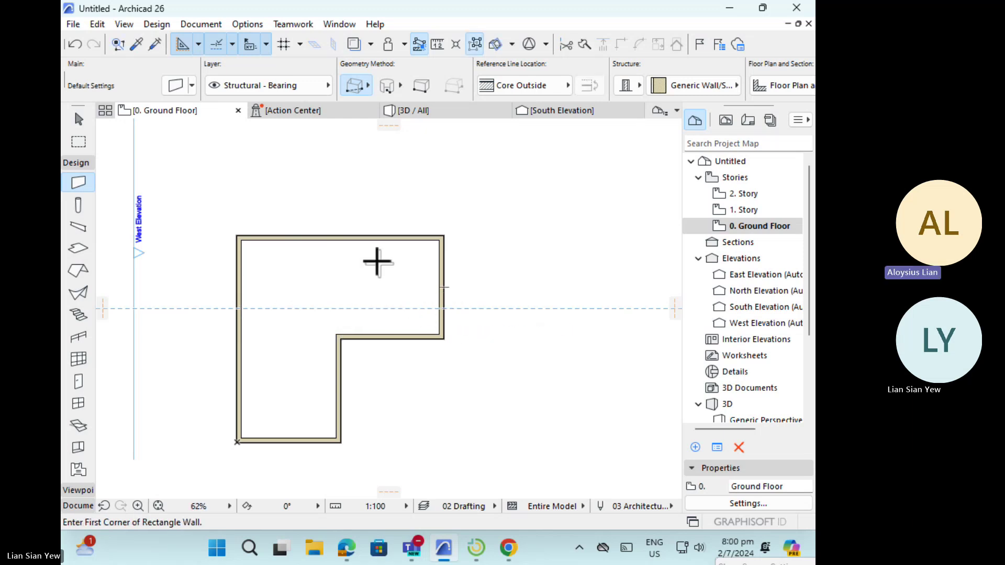
- Draw a trial horizontal wall with the Single geometry method from the right wall to the left wall, and undo it
left_click(356, 85)
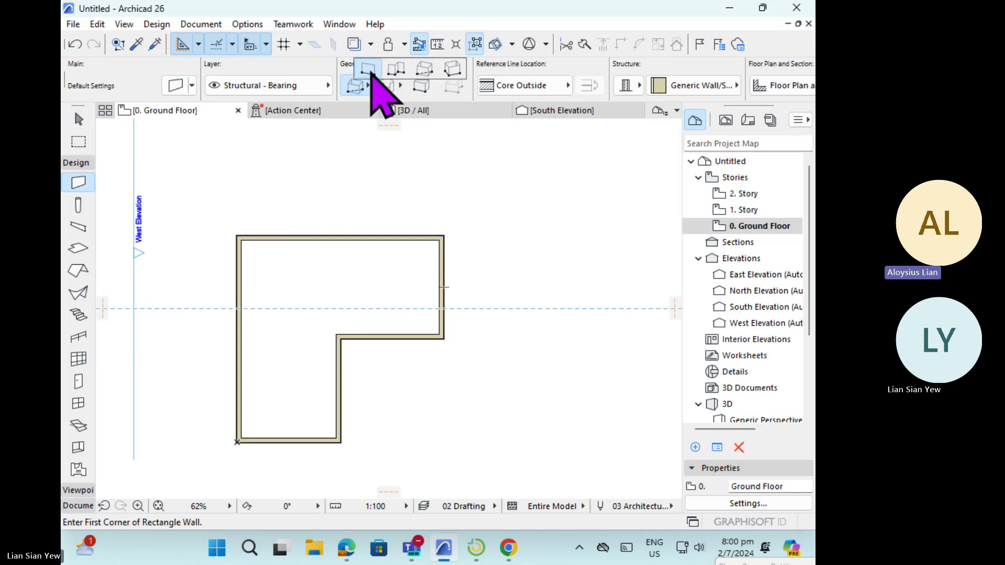
left_click(369, 69)
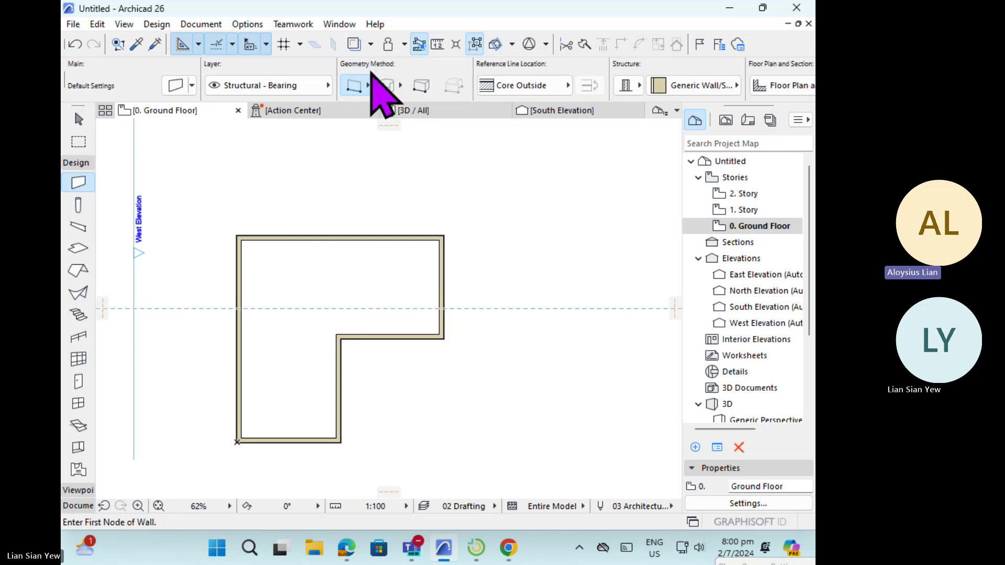
left_click(445, 310)
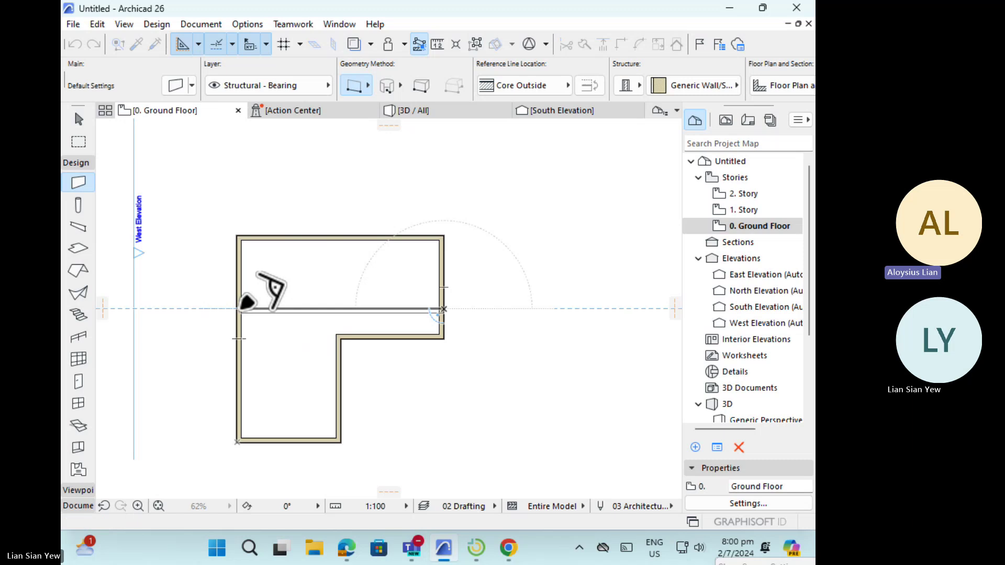
left_click(241, 309)
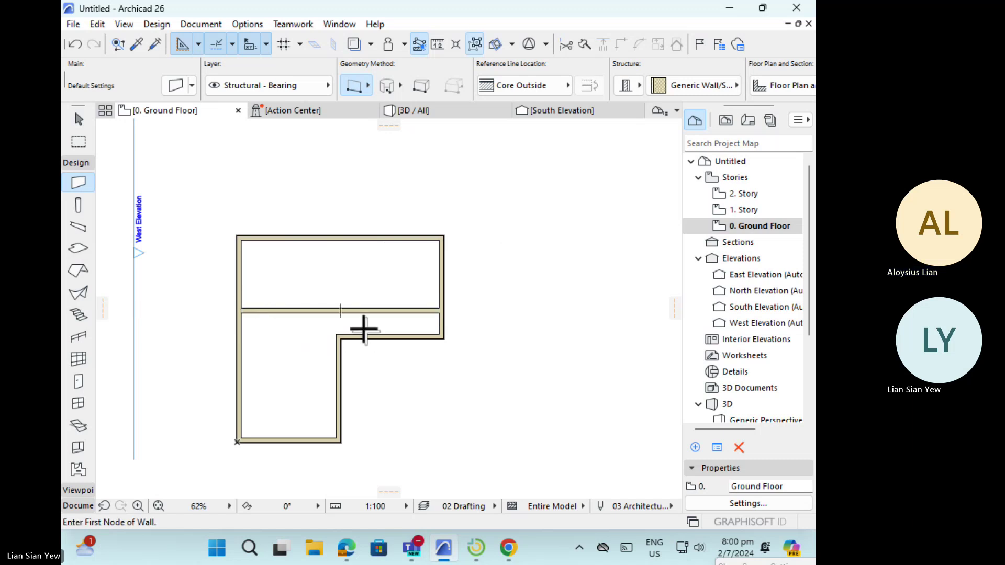
key("ctrl+z")
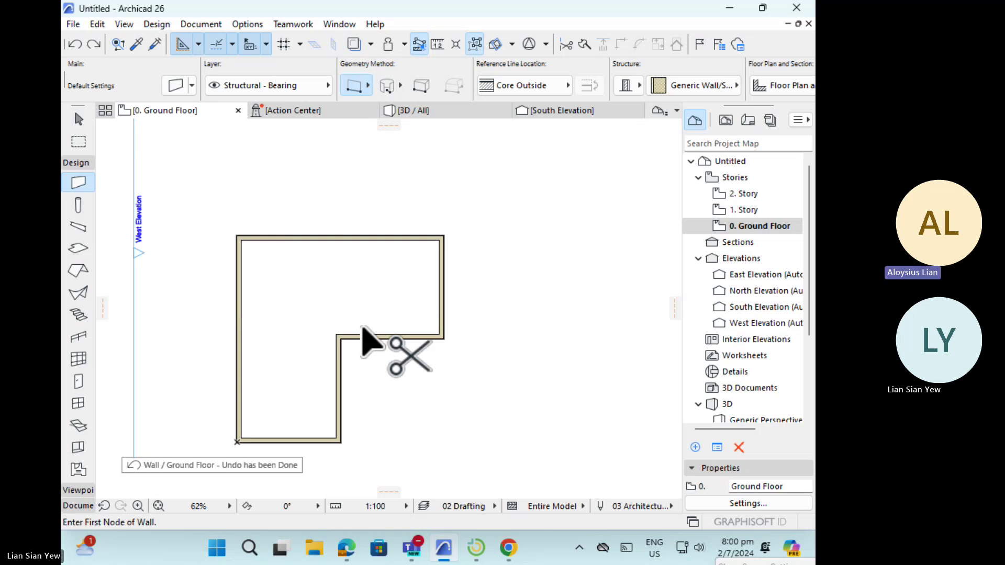
- Keep the Single wall geometry method and try to start a wall 4000 below the plan's upper-right outer corner
left_click(366, 88)
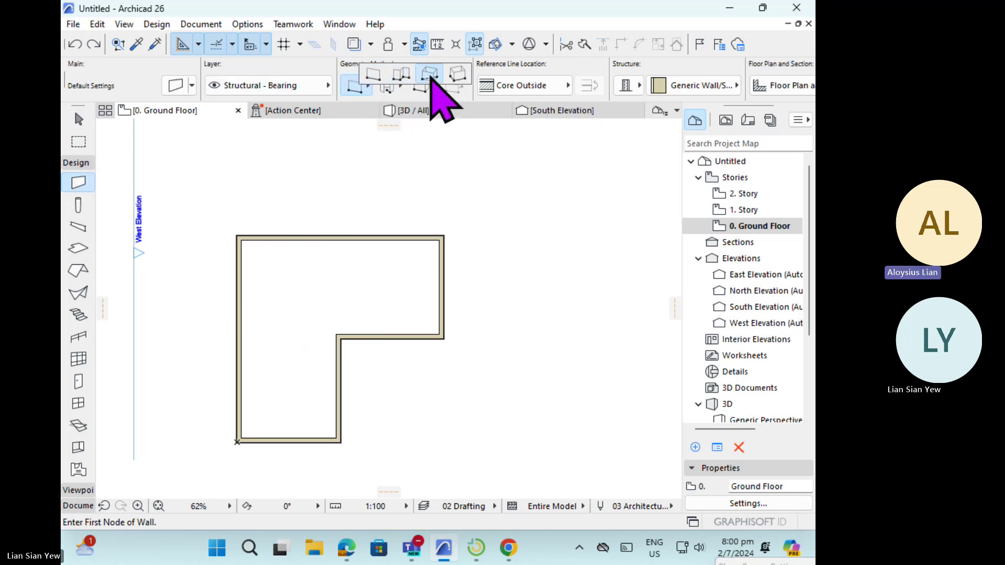
left_click(372, 77)
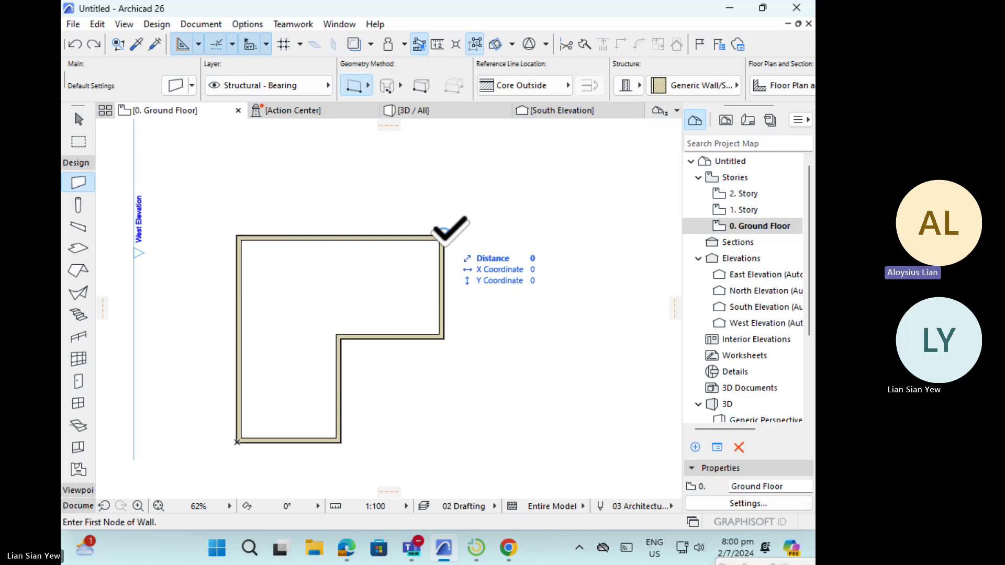
type("y40")
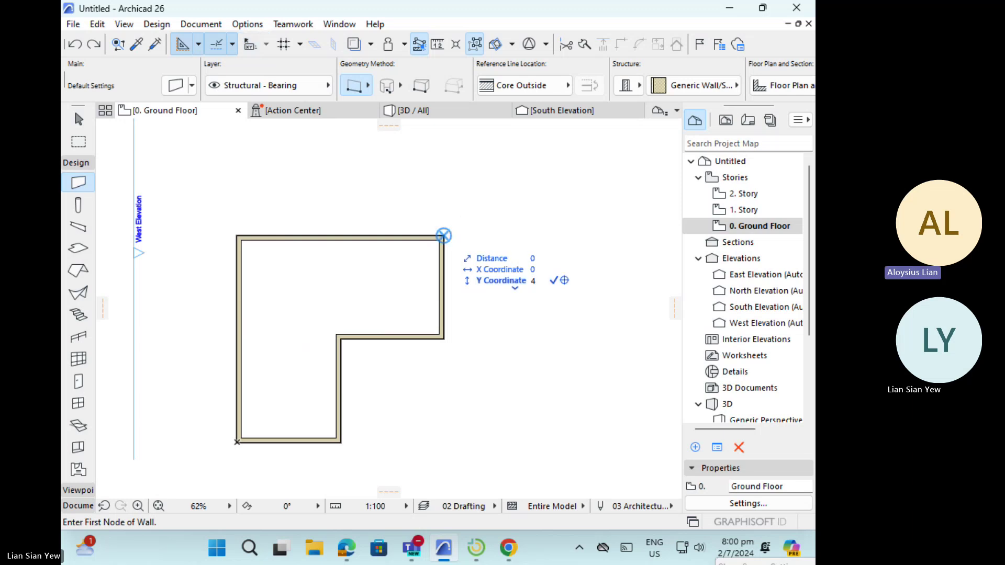
type("00-")
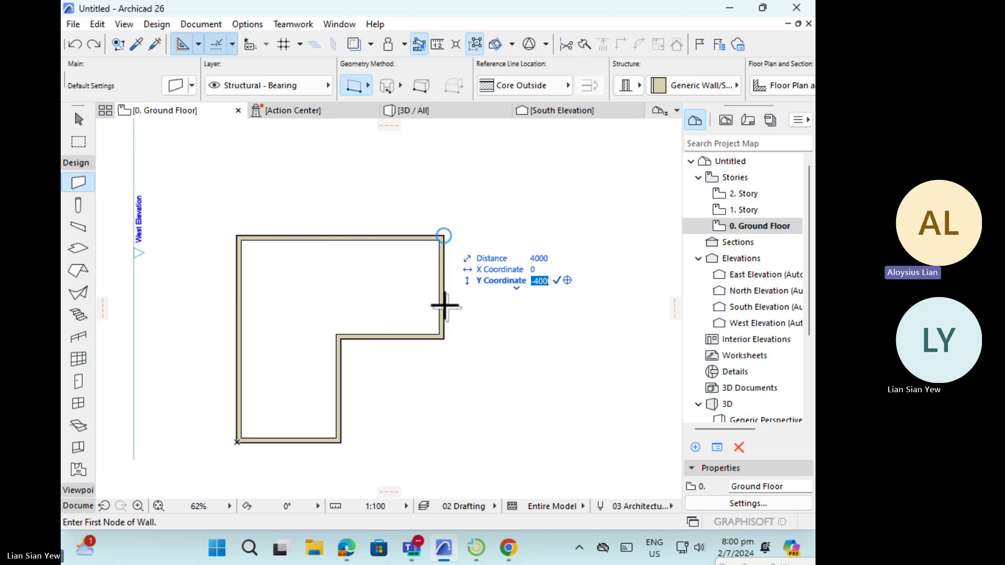
key("Return")
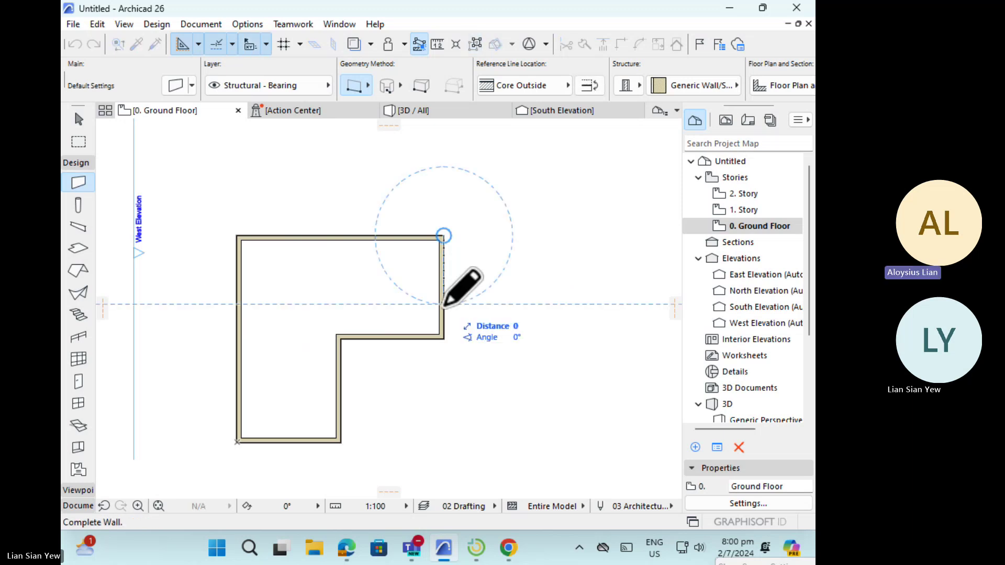
key("Escape")
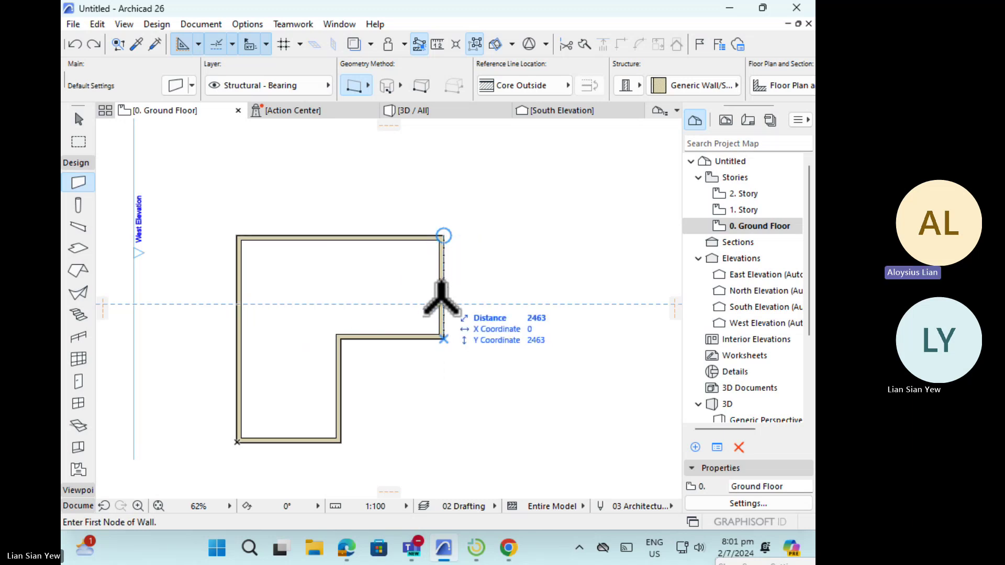
left_click(444, 303)
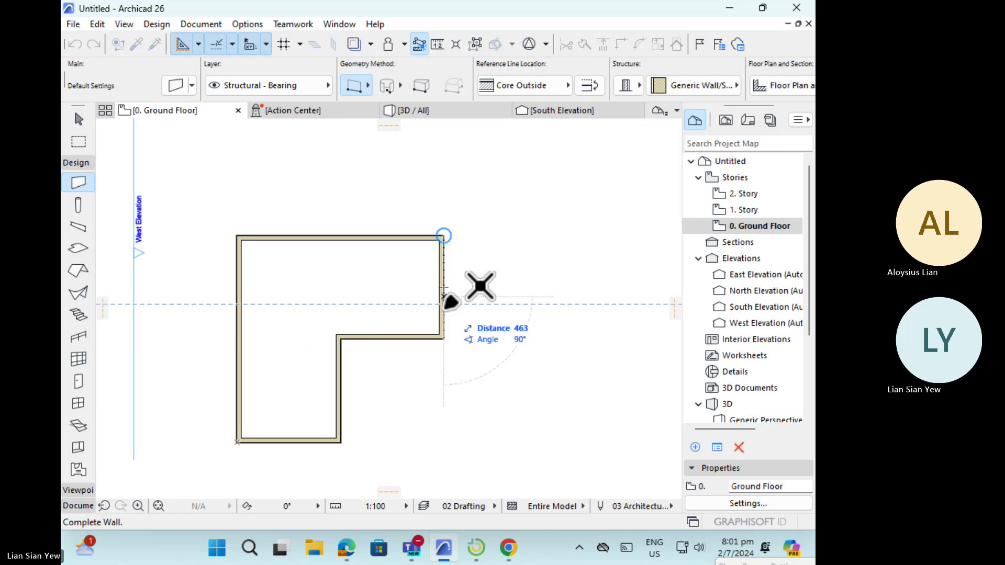
left_click(443, 300)
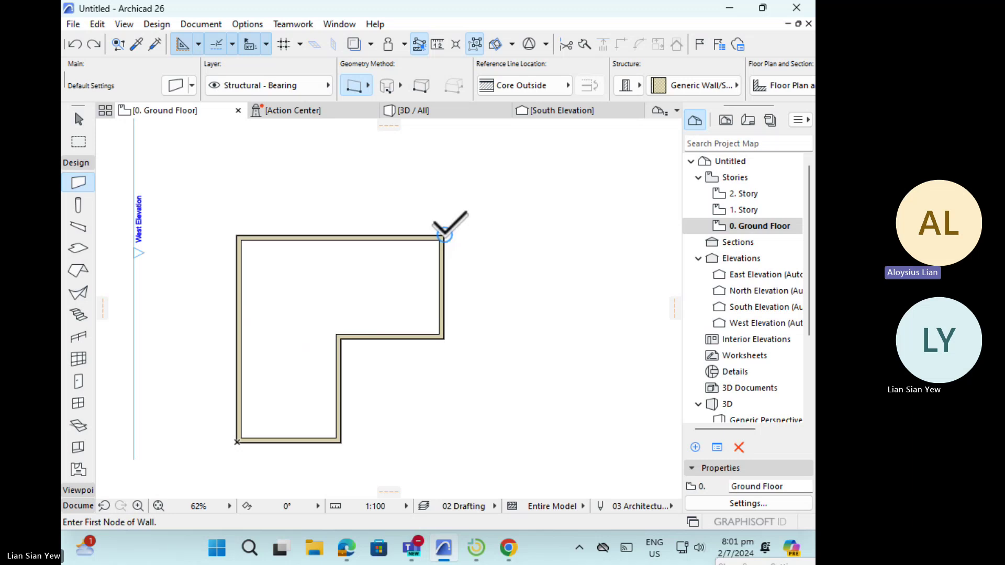
- Draw a horizontal wall from a point 4000 below the plan's upper-right outer corner across to the left wall
type("y4000")
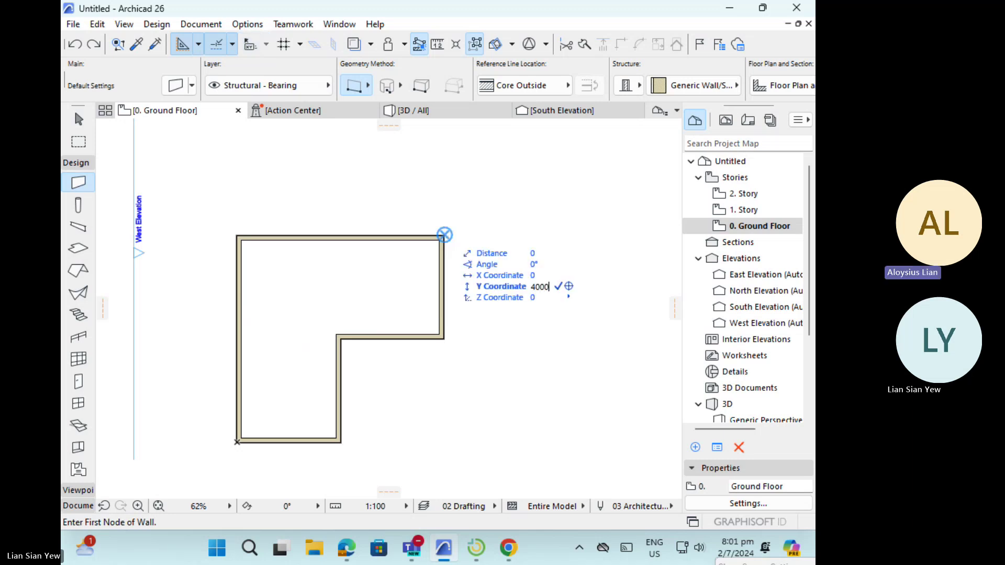
type("-")
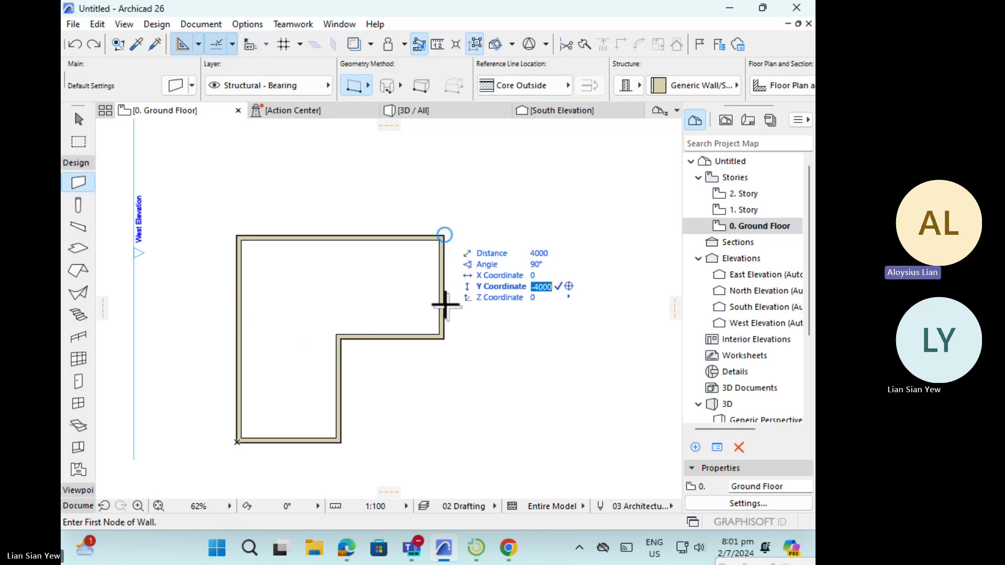
key("Return")
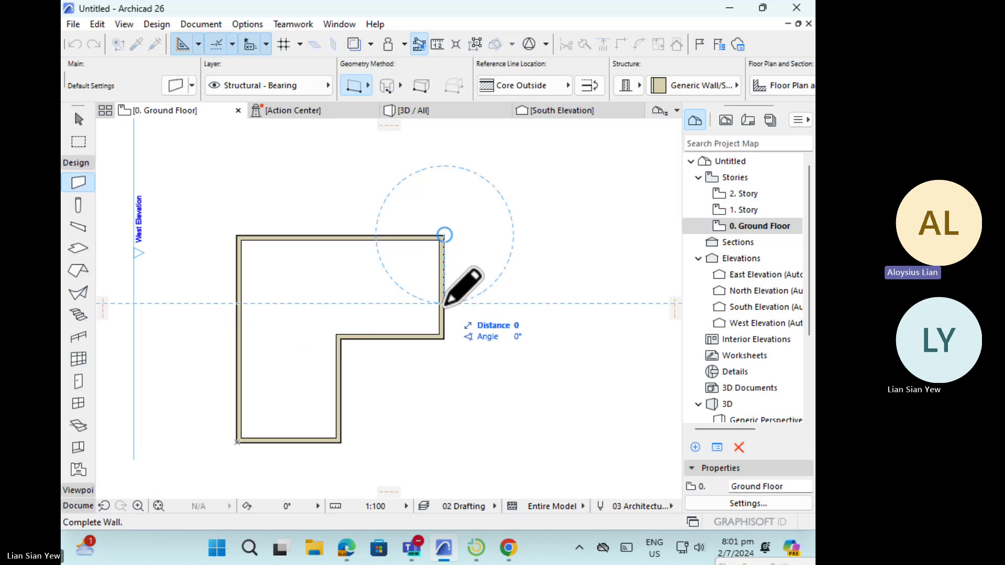
left_click(444, 302)
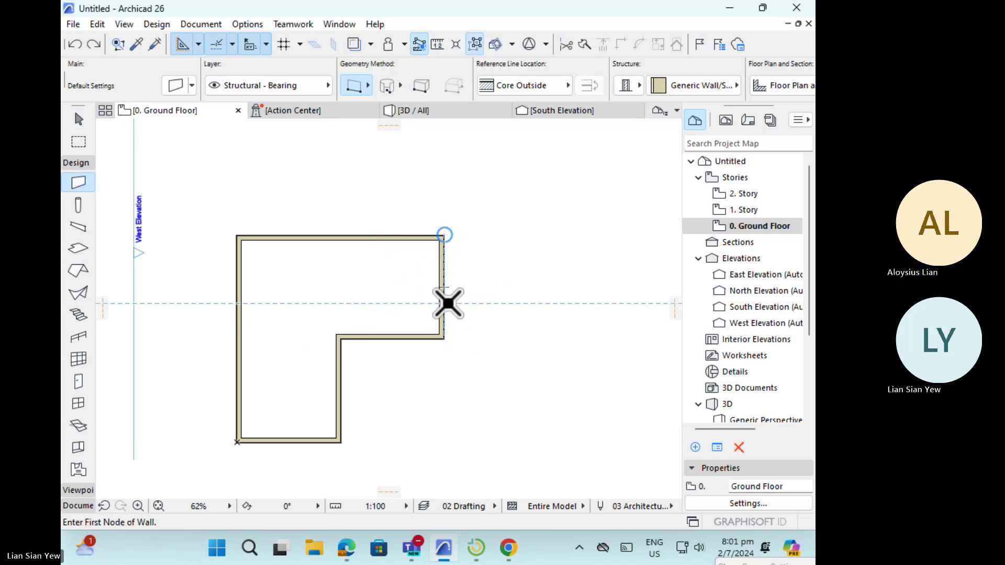
left_click(445, 303)
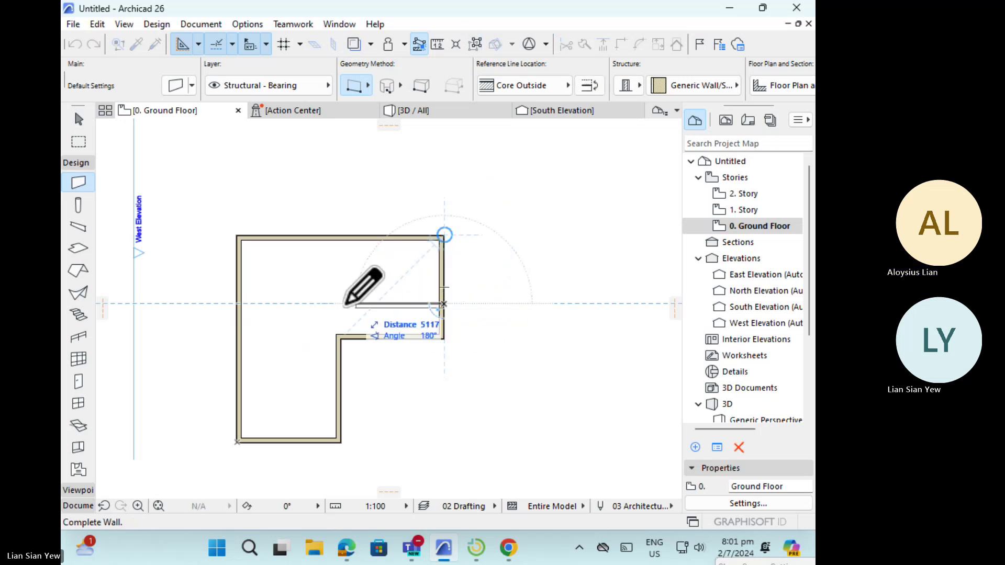
left_click(240, 303)
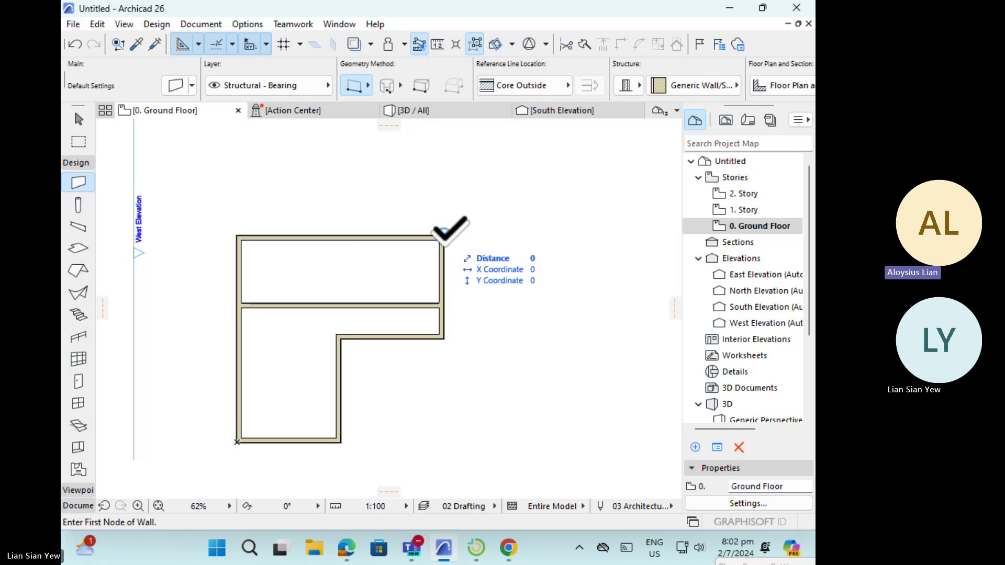
- Draw a vertical wall from a point on the top wall 4000 left of the upper-right corner down to the horizontal inner wall
type("x")
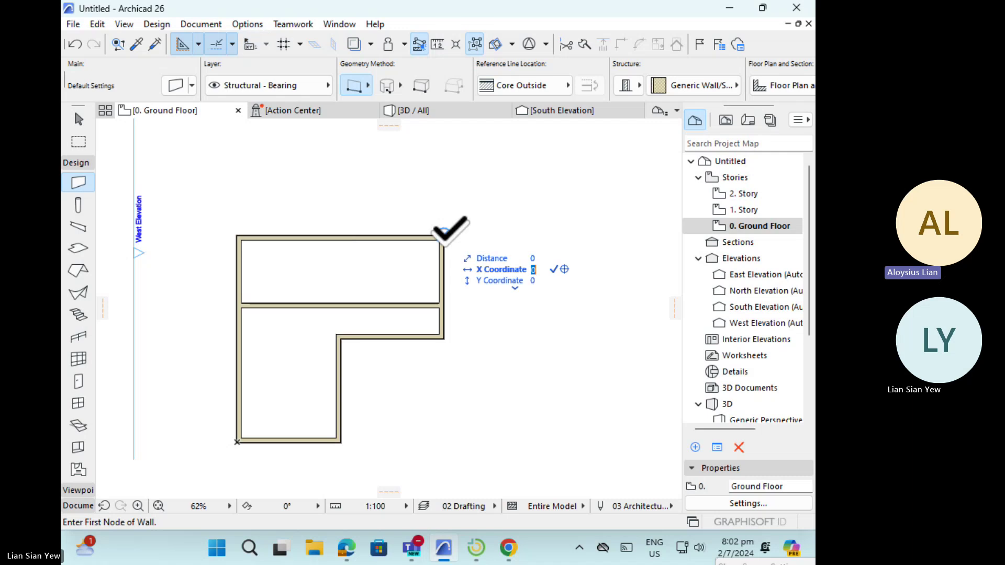
type("4000")
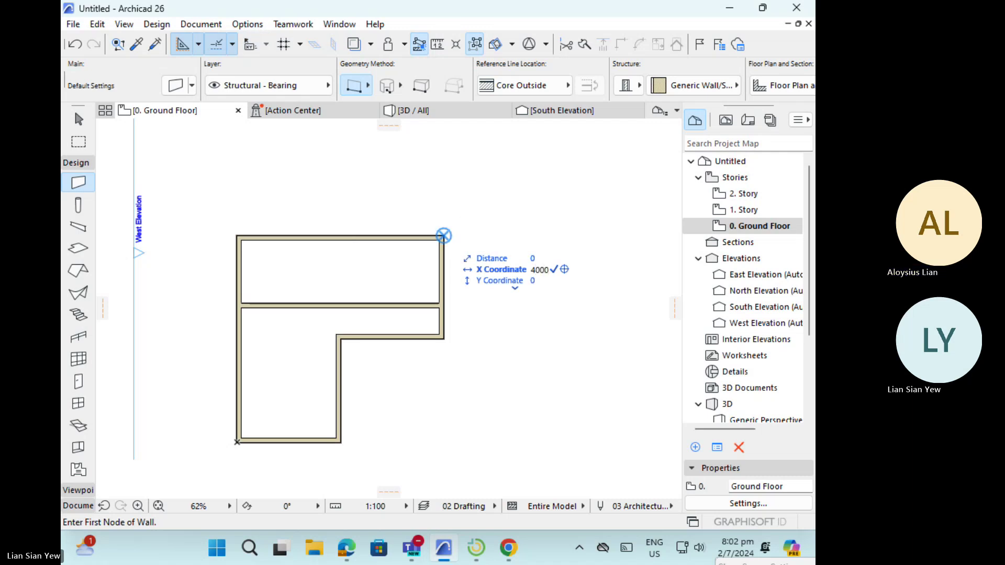
key("Return")
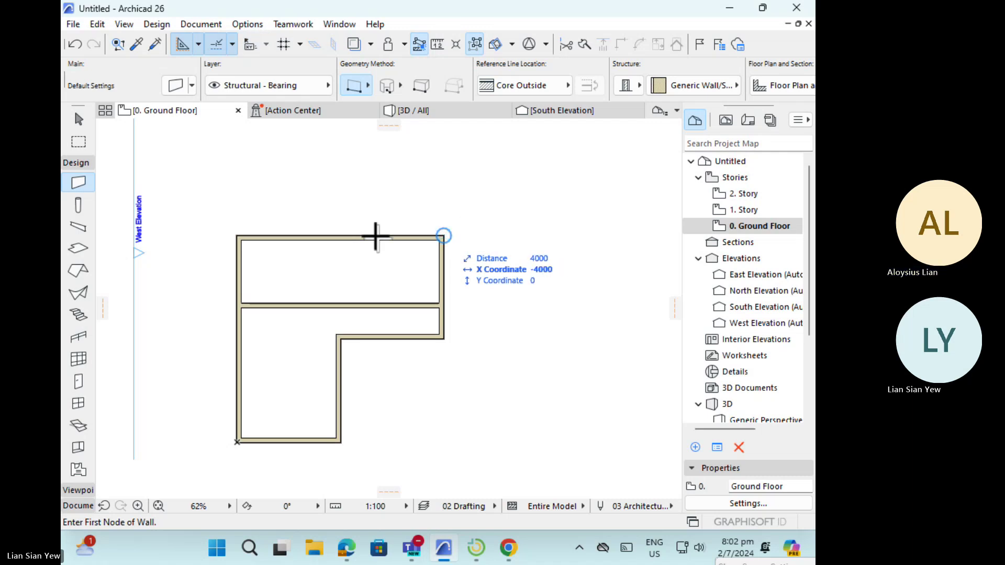
left_click(375, 236)
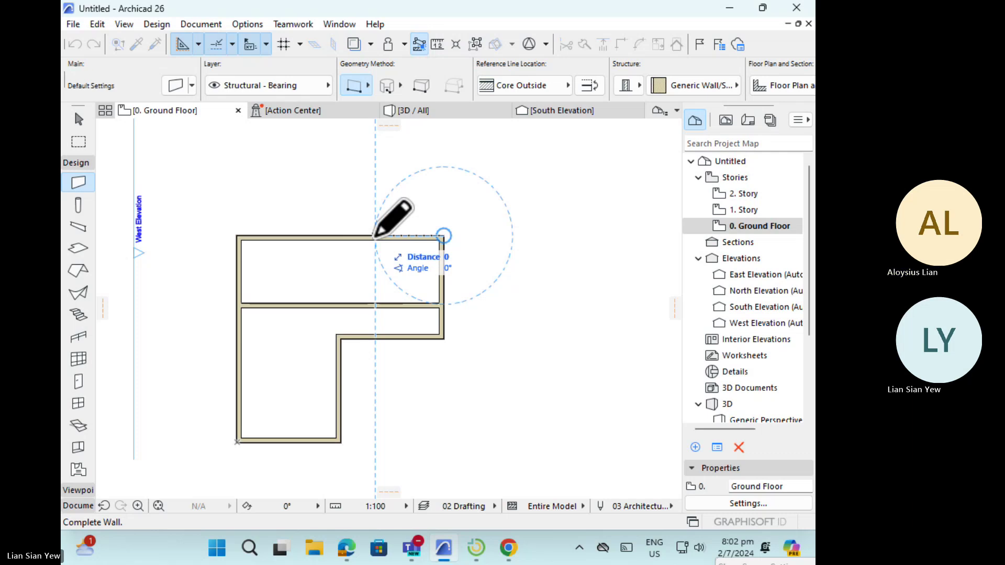
key("Escape")
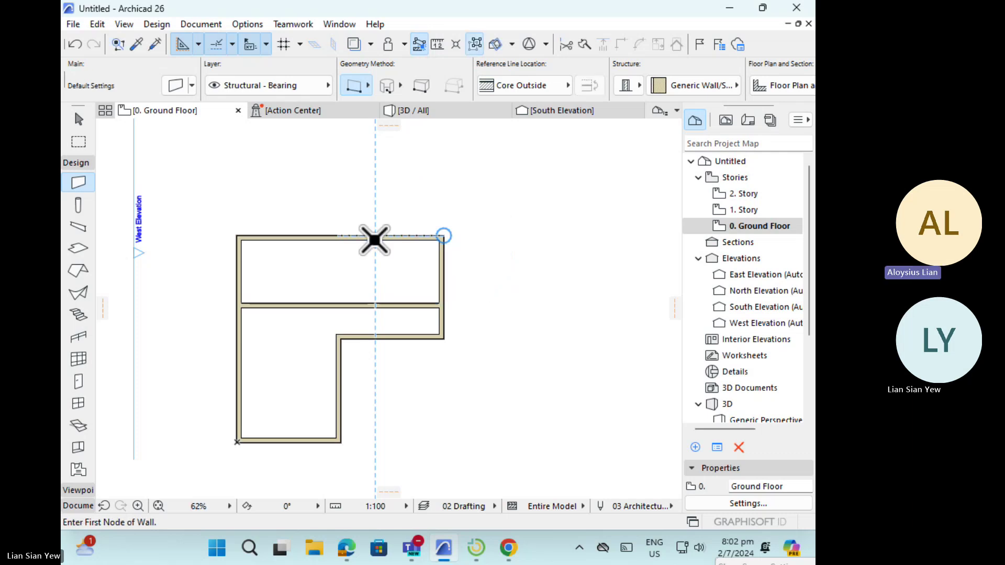
left_click(375, 236)
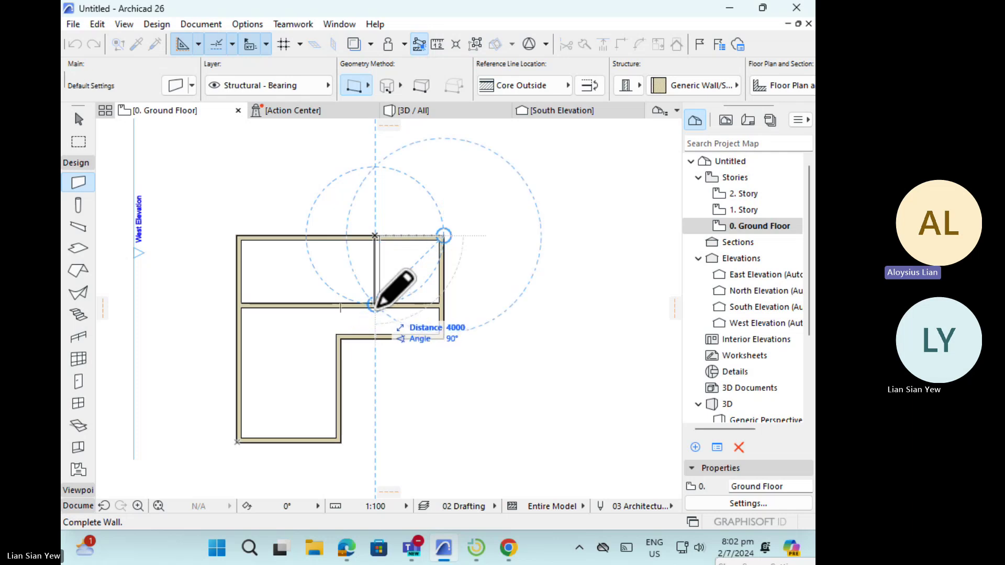
key("Escape")
left_click(377, 306)
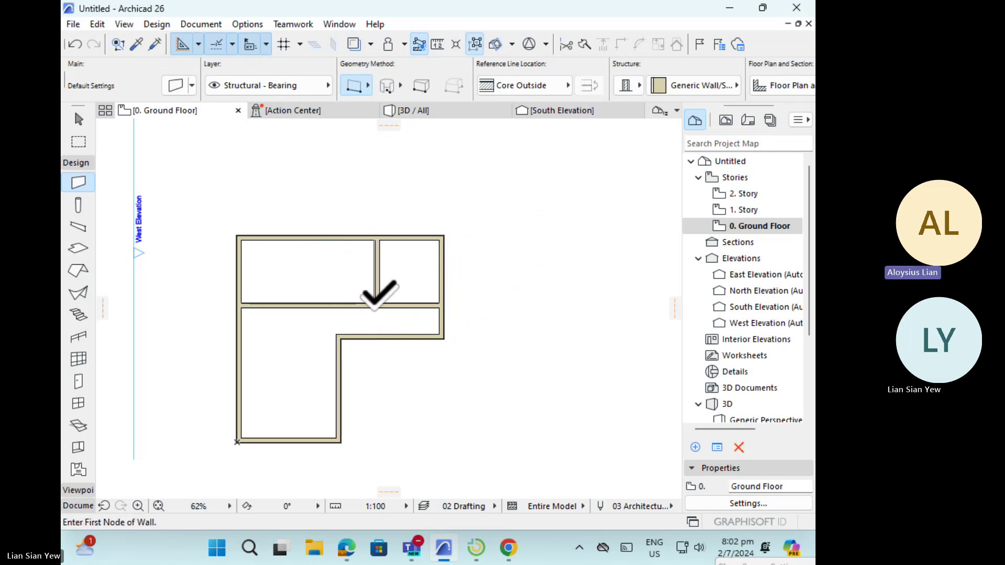
- Place a dragged copy of the vertical inner wall 2250 to its left
left_click(78, 121)
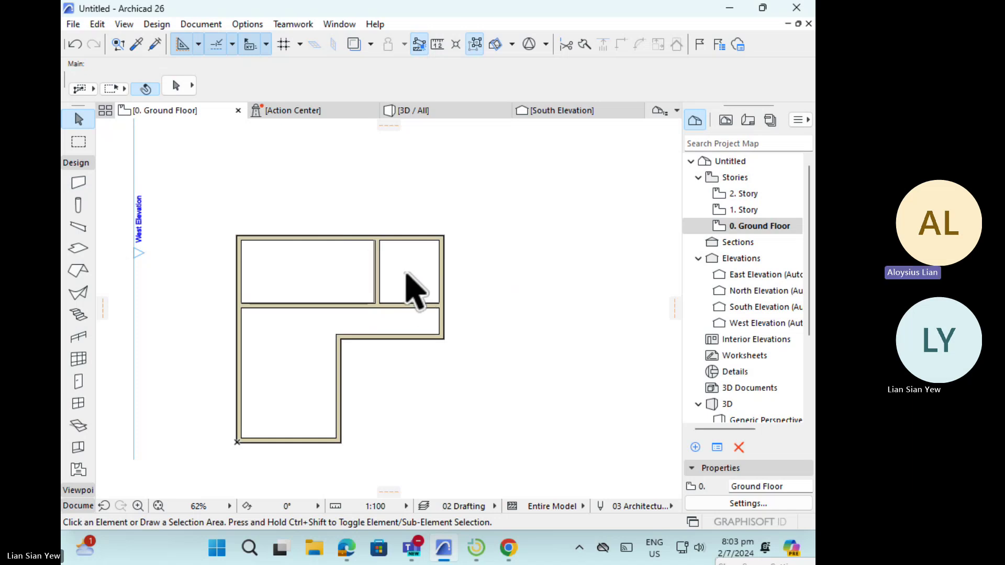
left_click(380, 271)
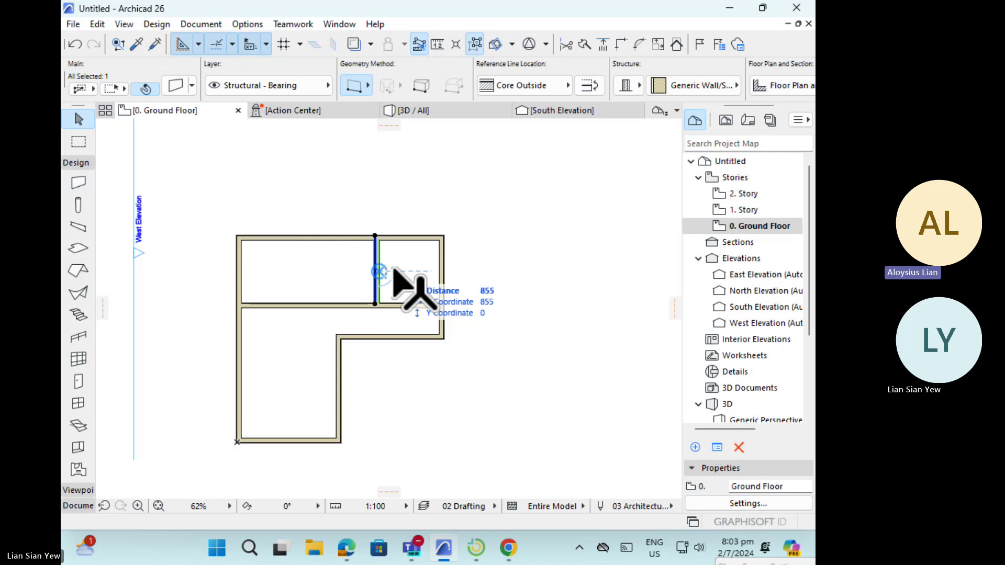
key("ctrl+alt+d")
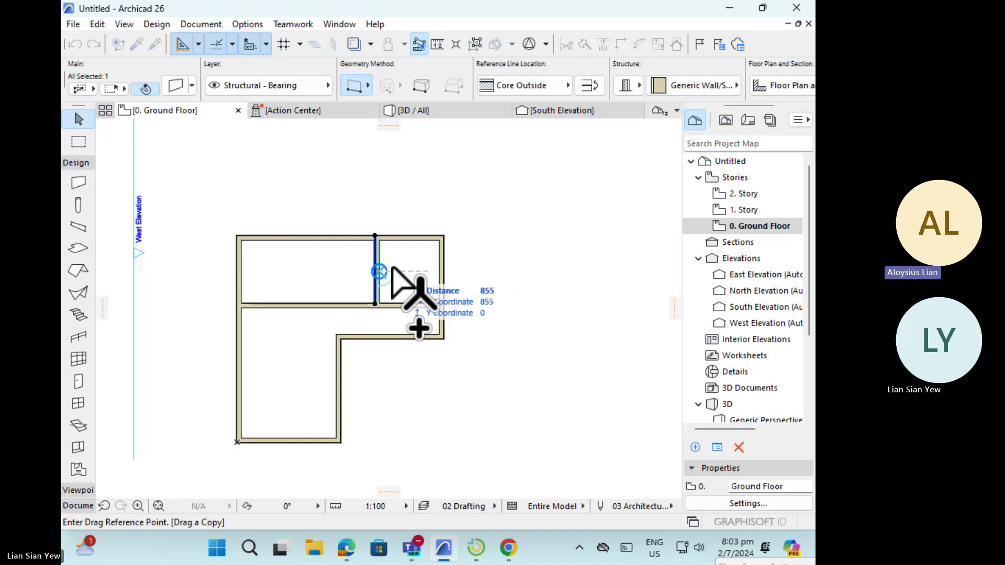
left_click(375, 292)
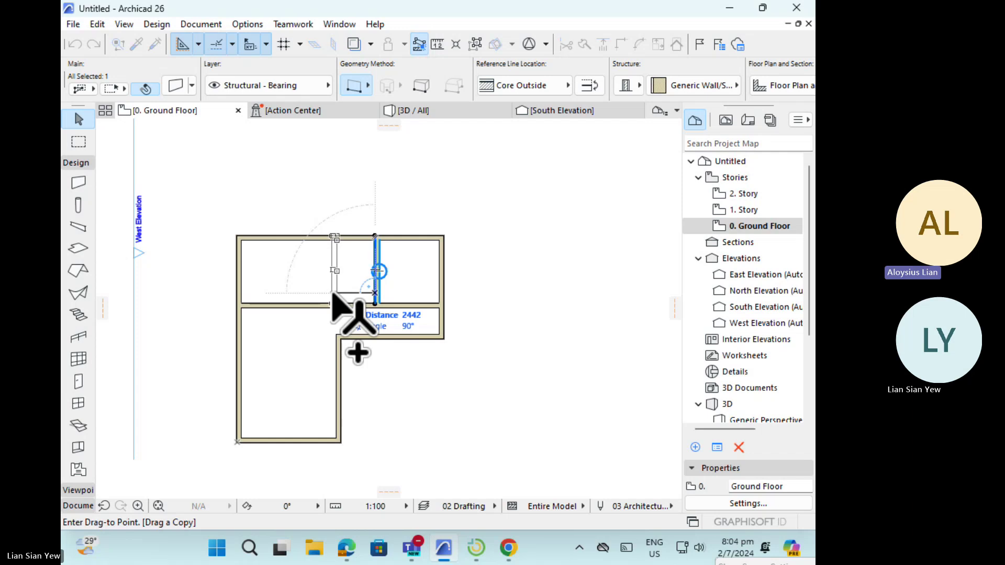
key("Tab")
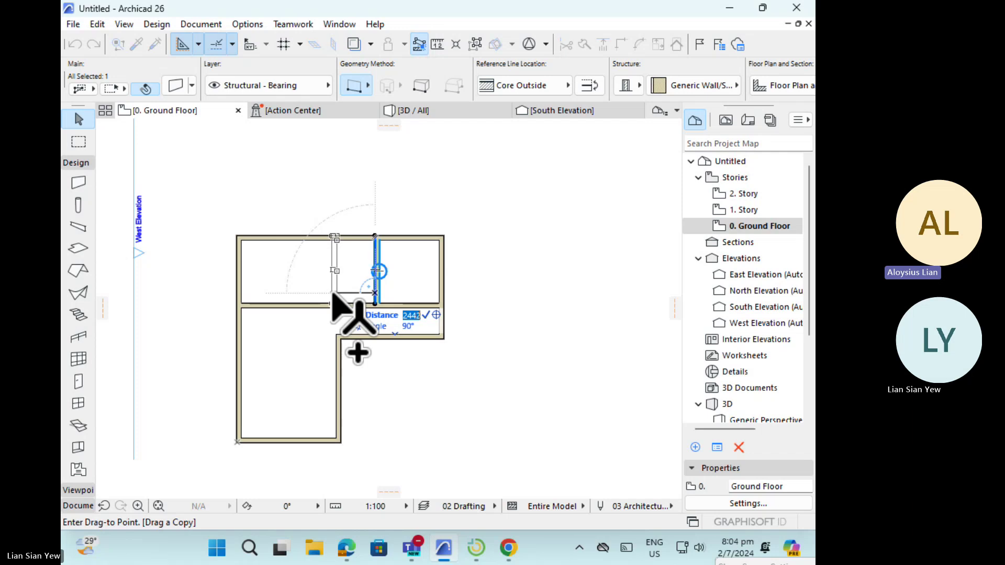
type("2250")
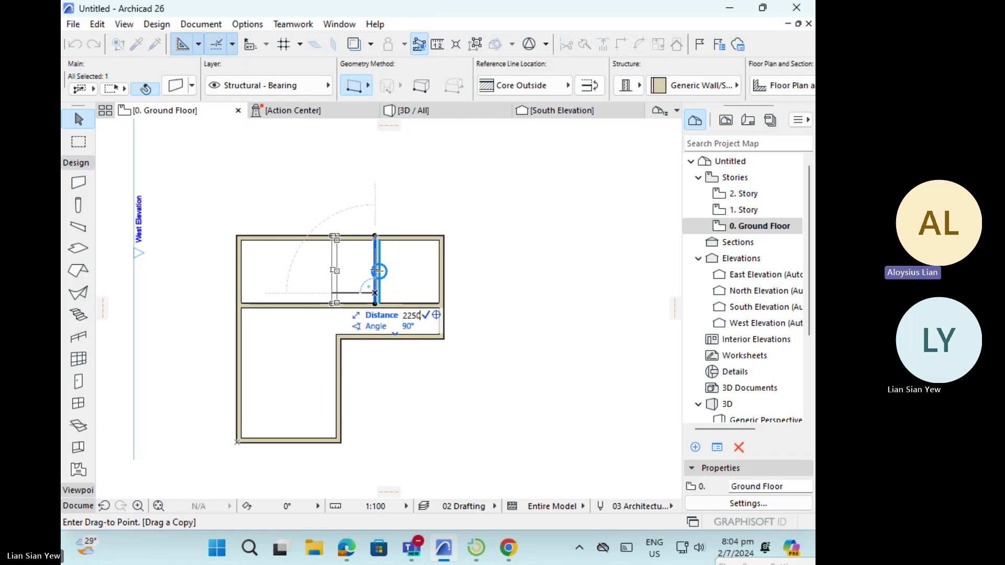
key("Return")
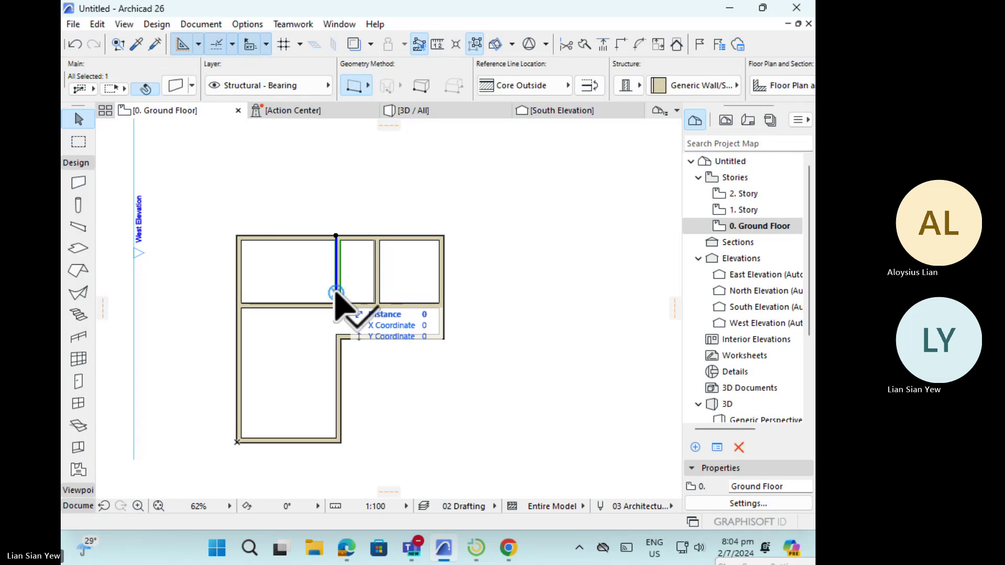
left_click(336, 293)
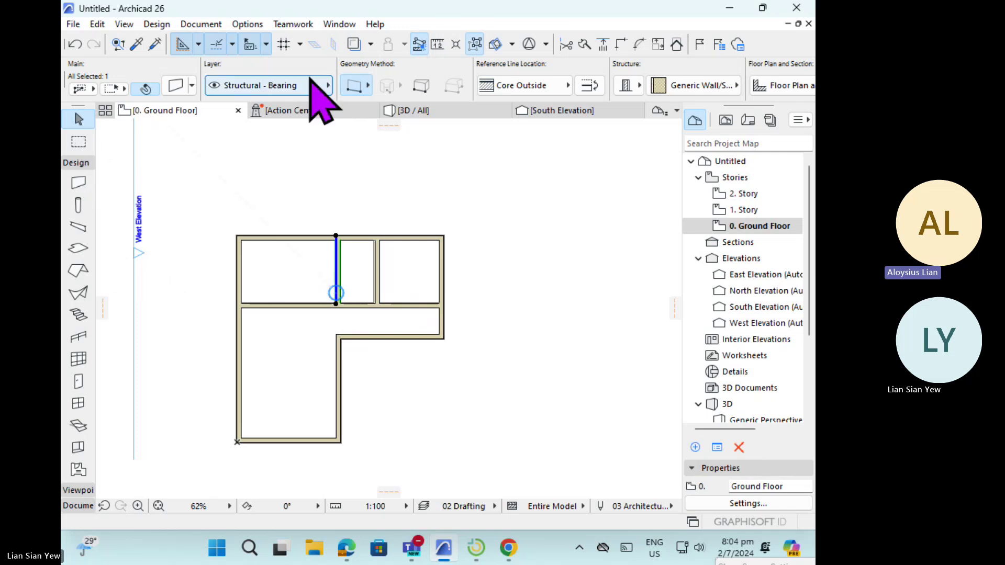
- Try to trim the horizontal inner wall between the two vertical walls, undo the recent changes and redo the wall copy
left_click(567, 45)
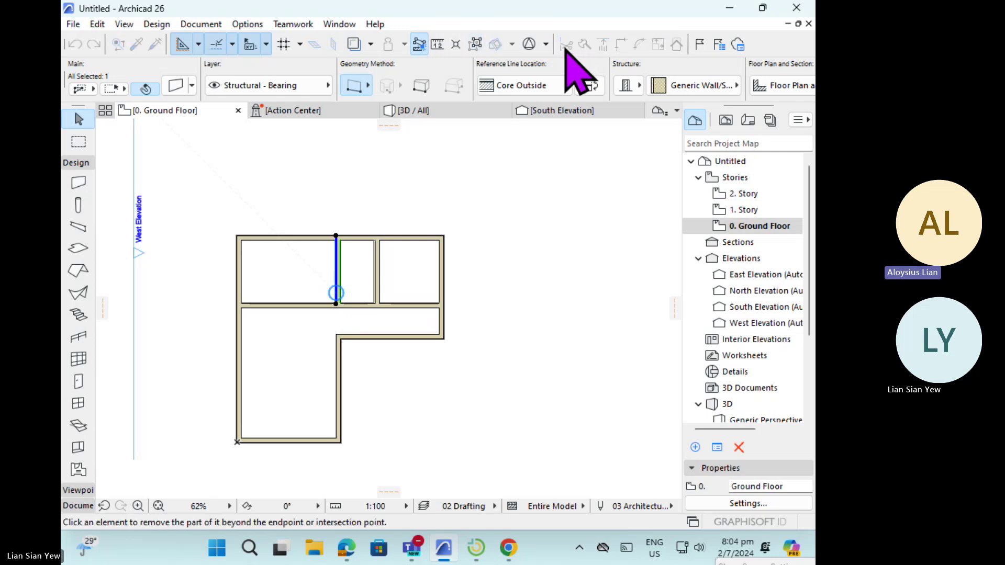
left_click(360, 306)
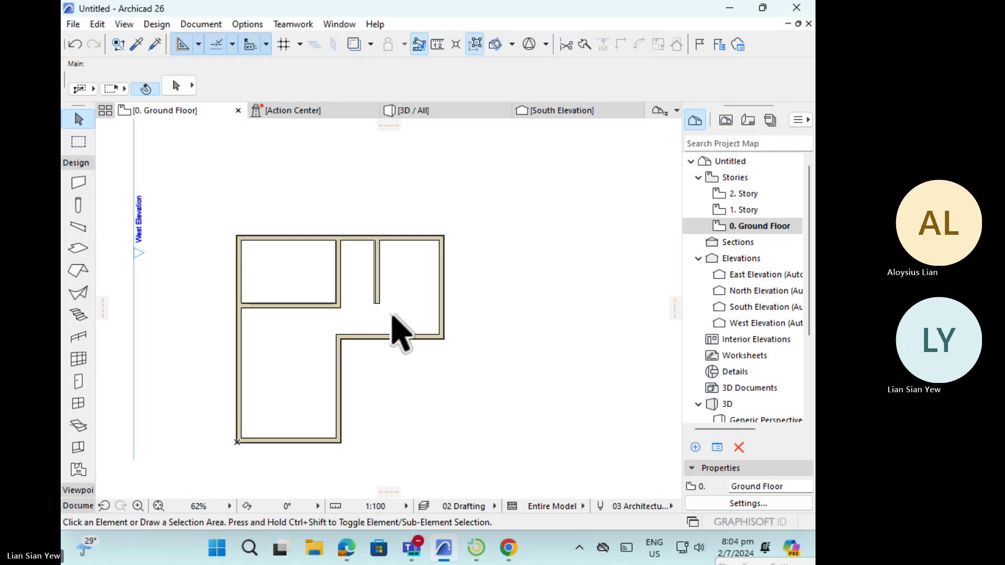
key("ctrl+z")
key("ctrl+z")
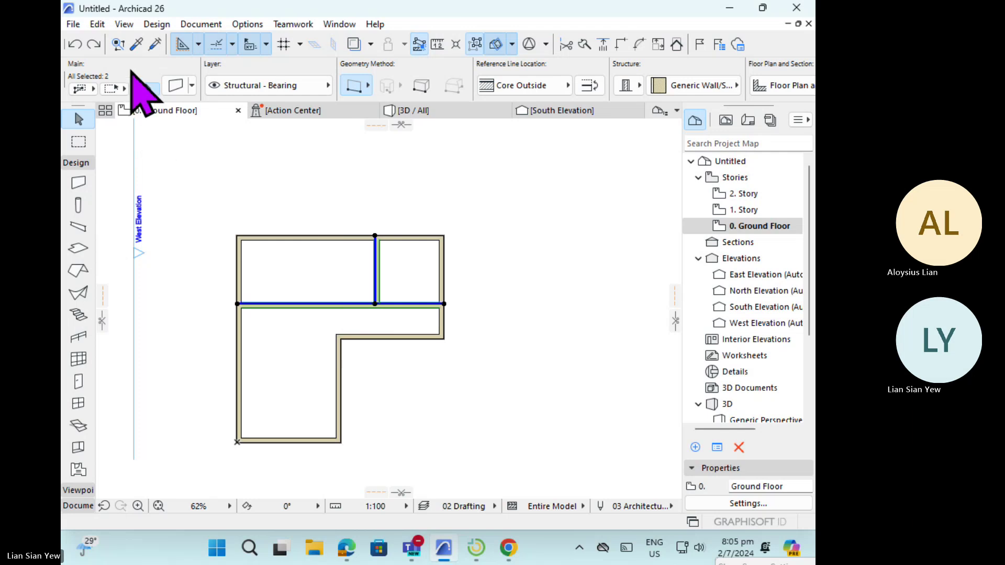
left_click(97, 24)
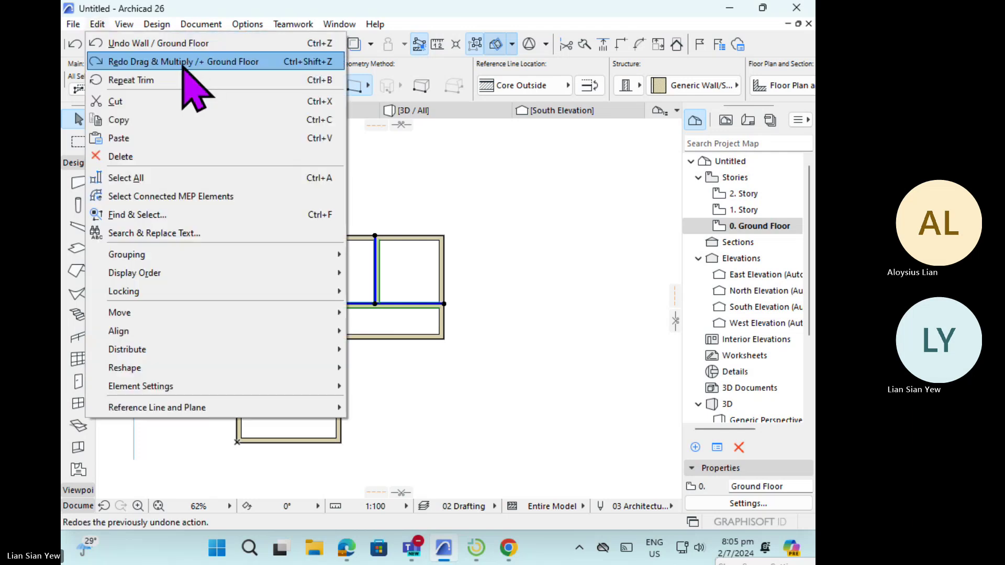
left_click(183, 62)
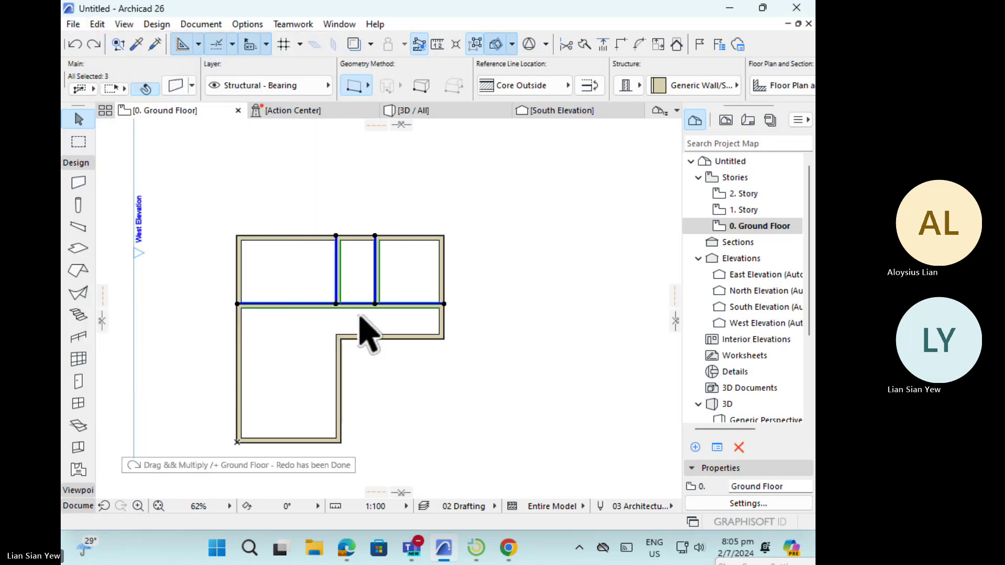
- Deselect the walls and trim away the horizontal inner wall's segment between the two vertical inner walls
scroll(363, 314, "up", 3)
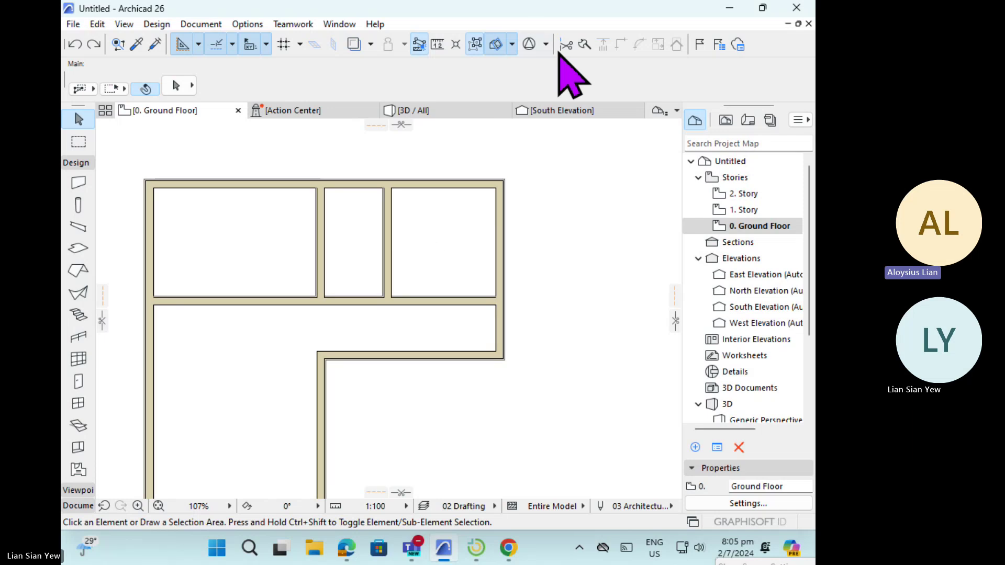
left_click(360, 302)
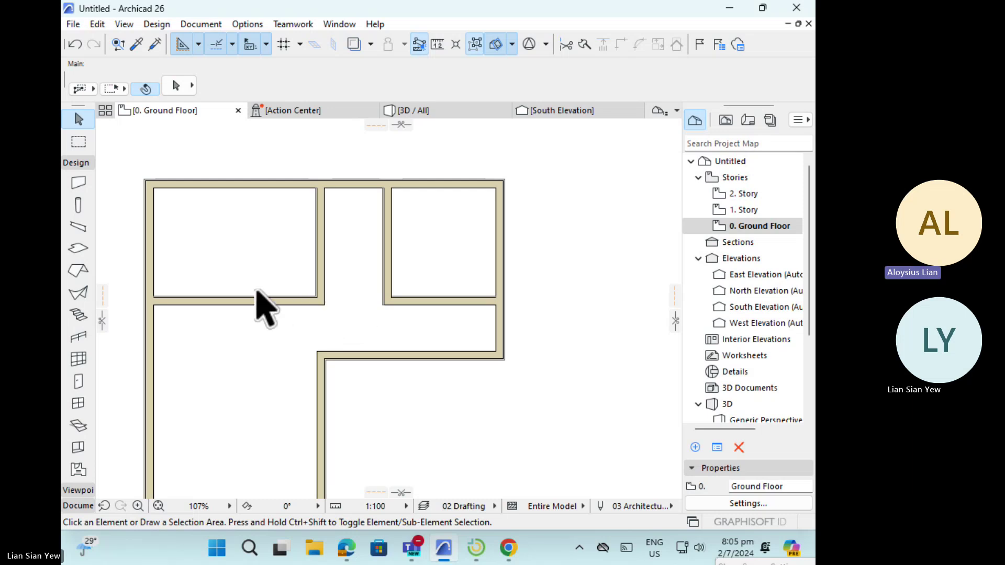
- Select the left horizontal inner wall and examine its available exterior composites and other wall settings, then deselect it
left_click(261, 298)
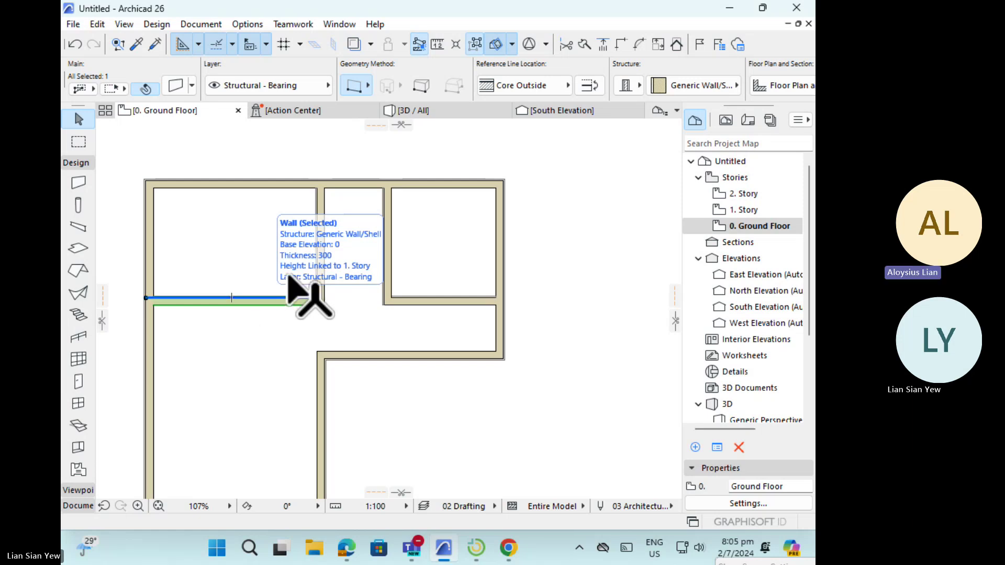
left_click(704, 85)
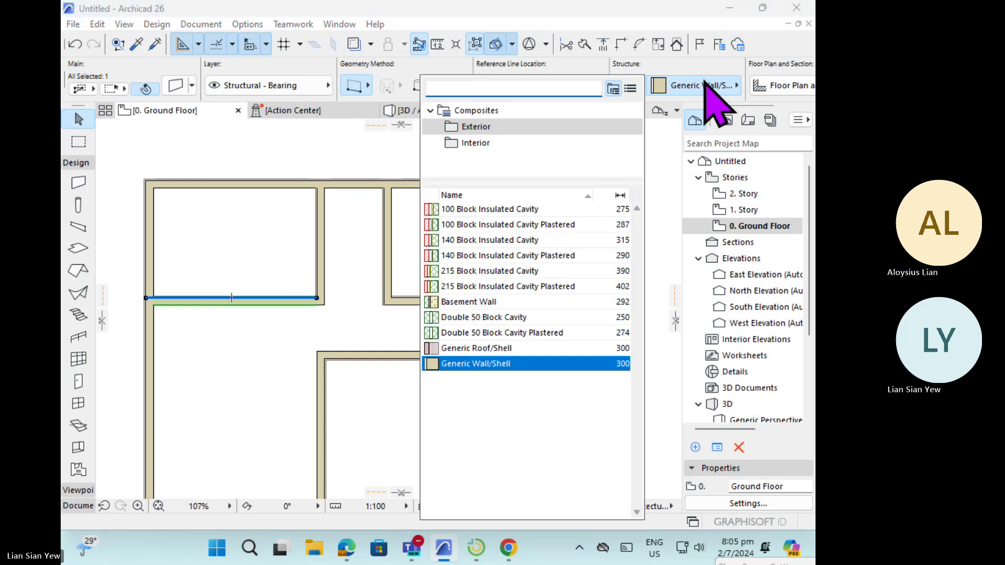
left_click(721, 87)
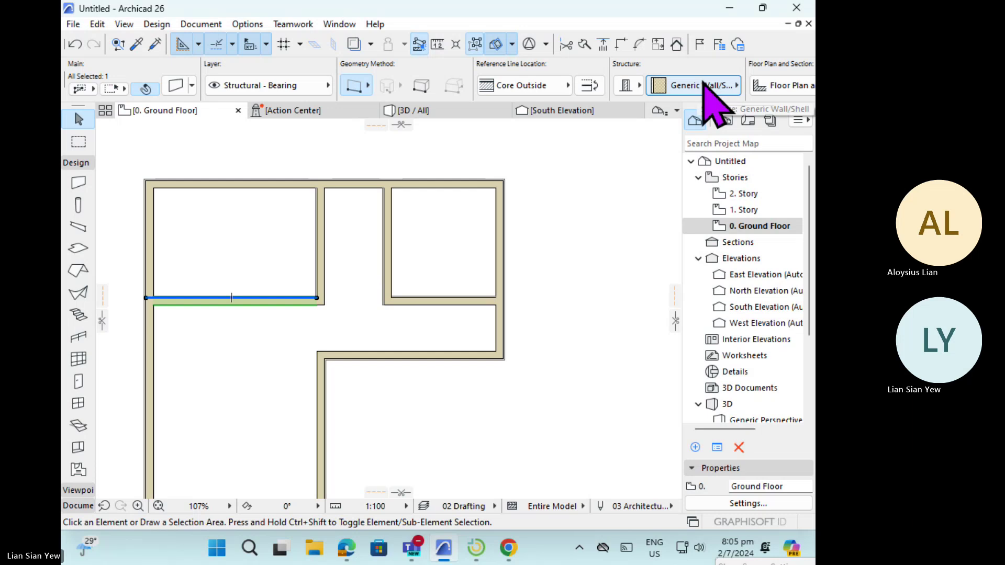
scroll(692, 84, "down", 10)
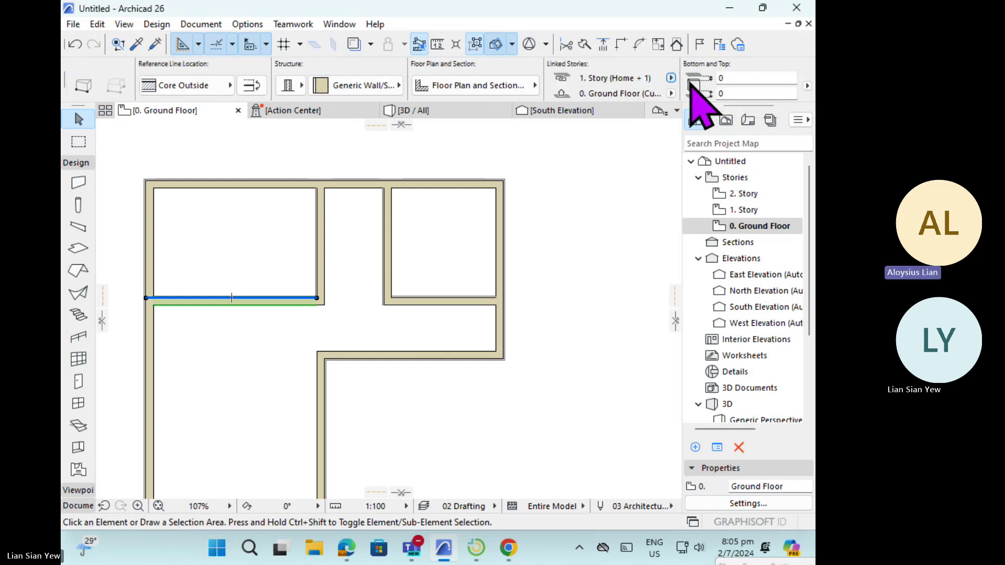
scroll(691, 83, "up", 8)
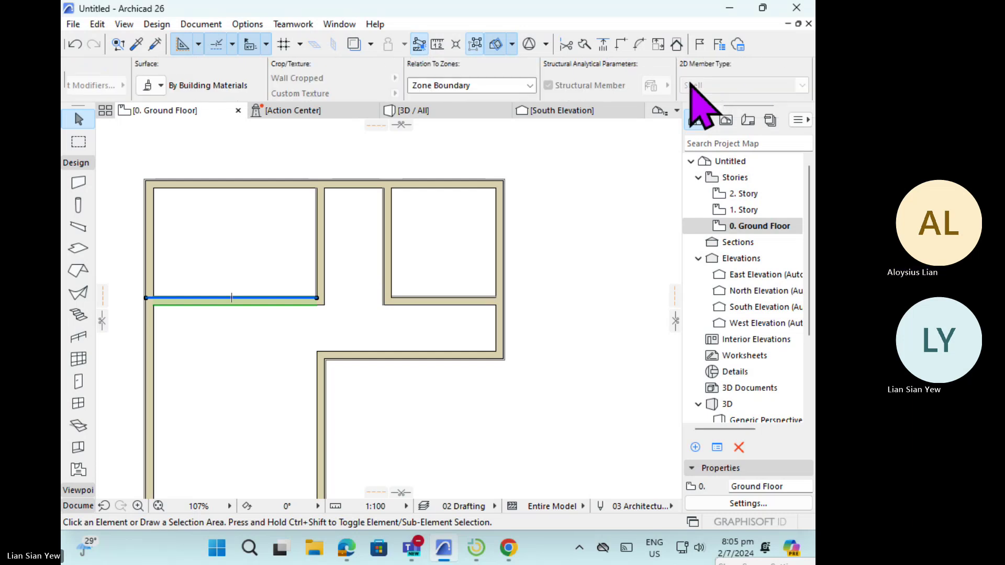
scroll(699, 89, "up", 3)
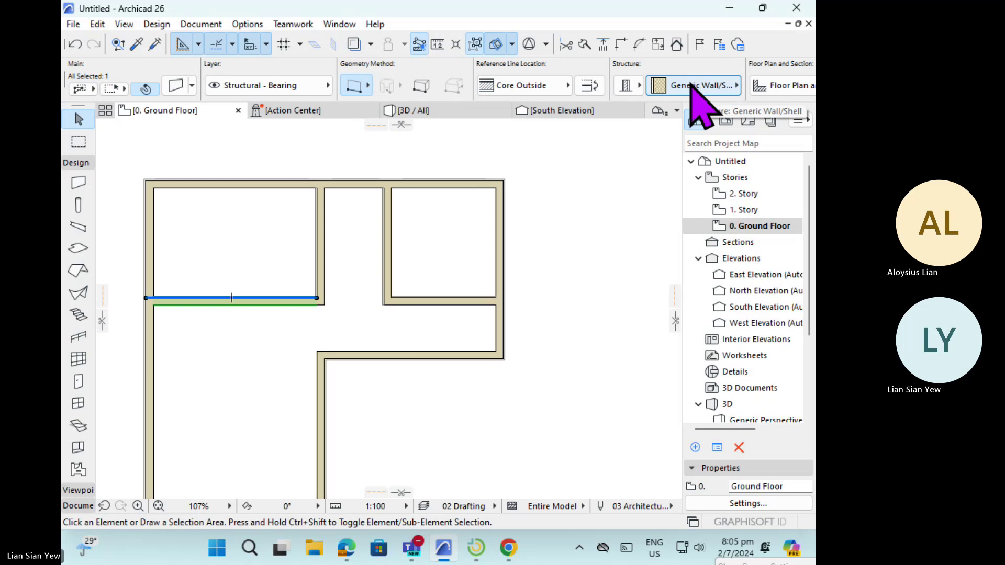
left_click(266, 250)
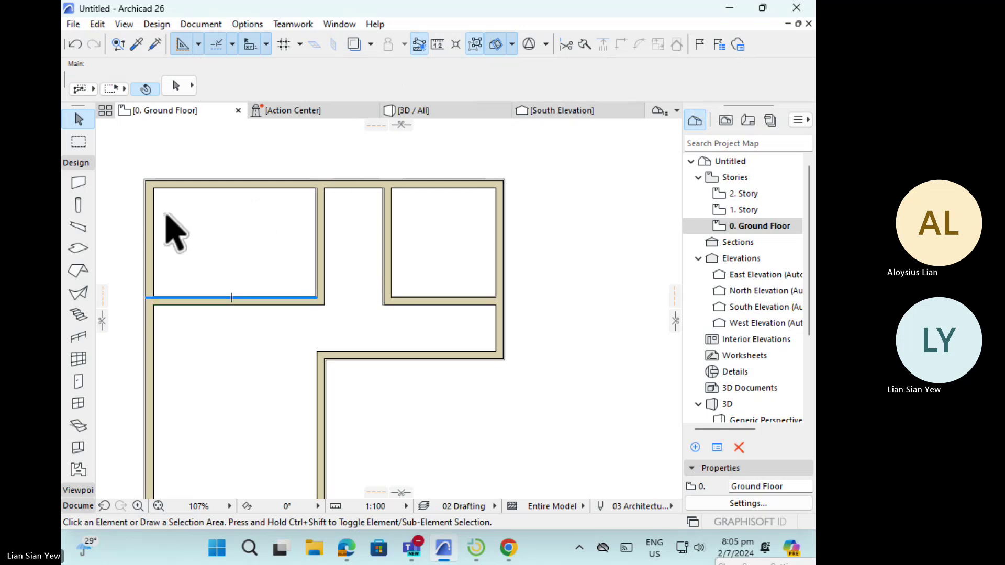
- Examine the default wall settings, including the Model and Geometry and Positioning options and the available exterior composites, and close them unchanged
double_click(79, 183)
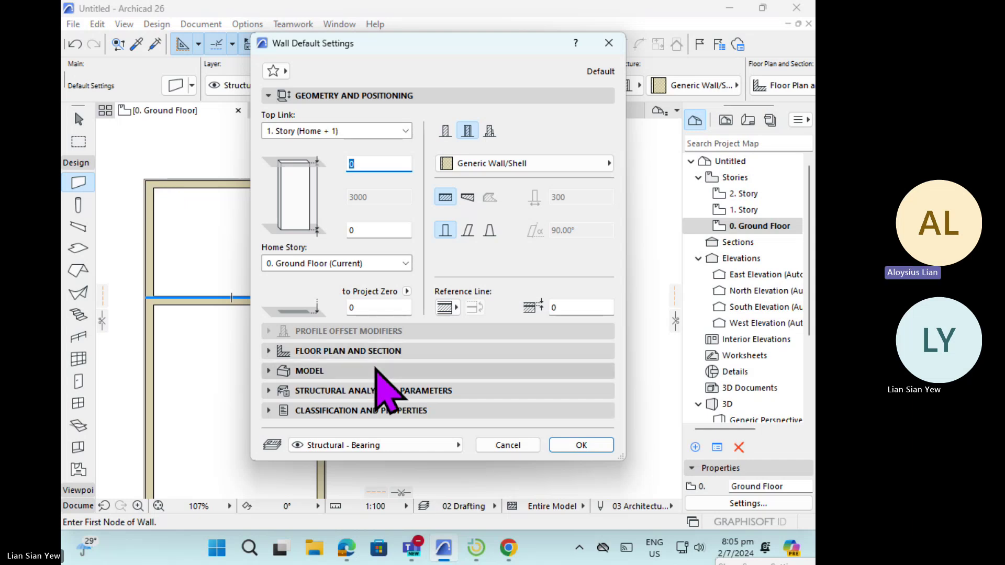
left_click(376, 370)
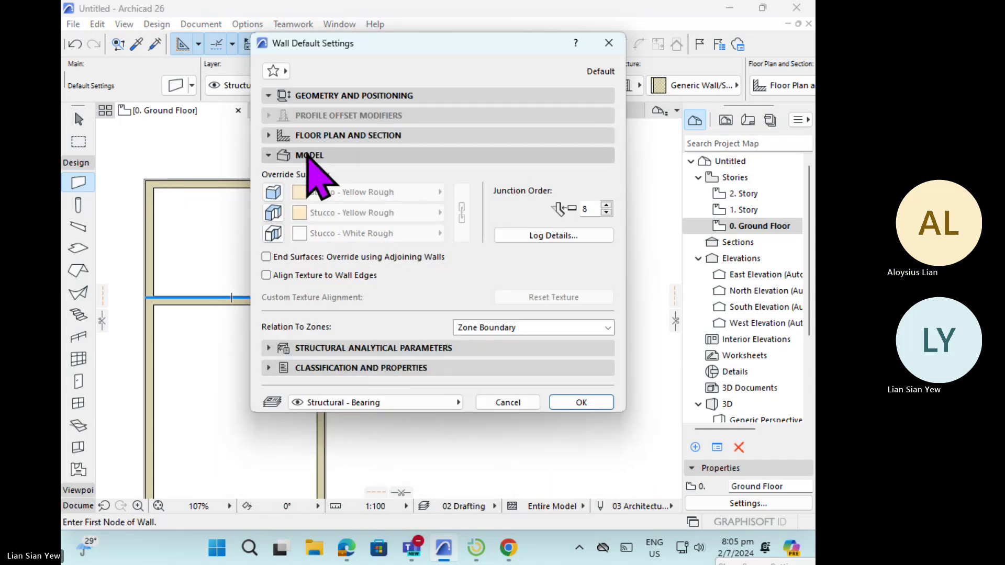
left_click(309, 155)
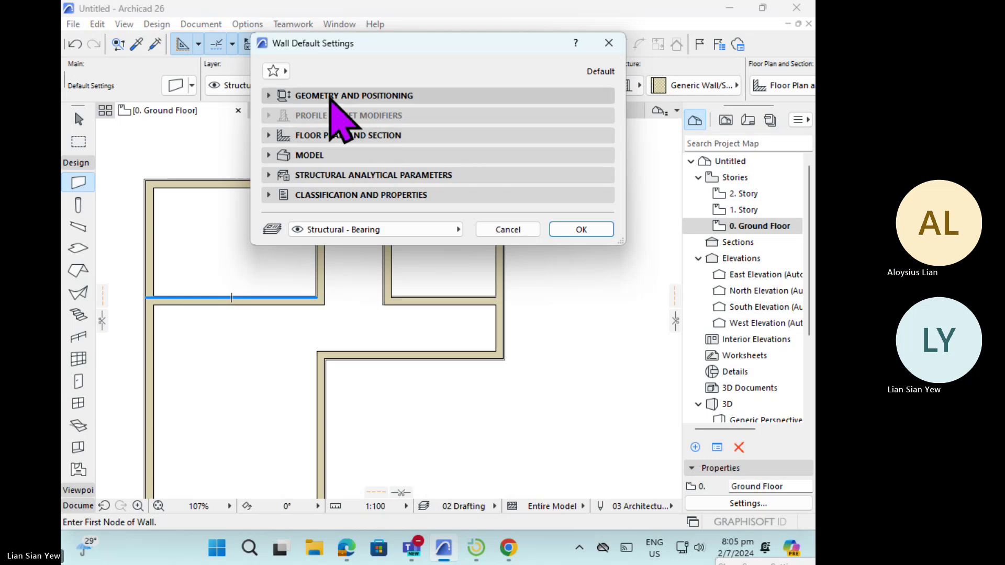
left_click(279, 96)
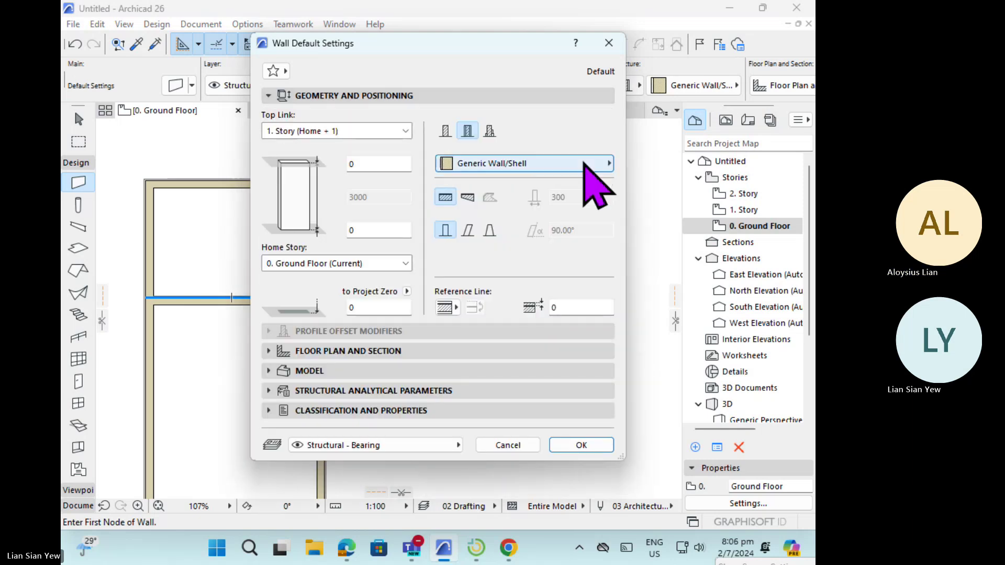
left_click(584, 163)
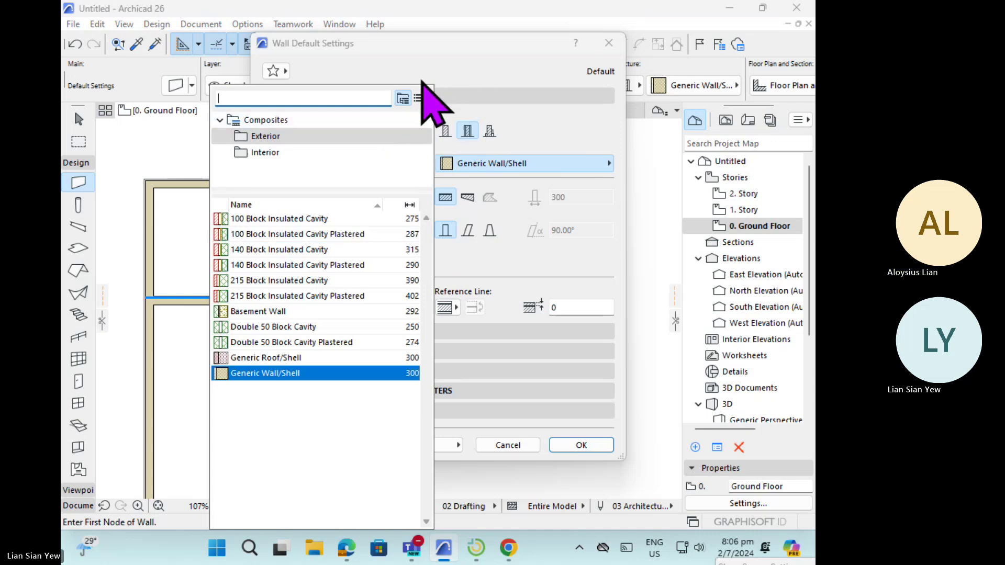
left_click(609, 46)
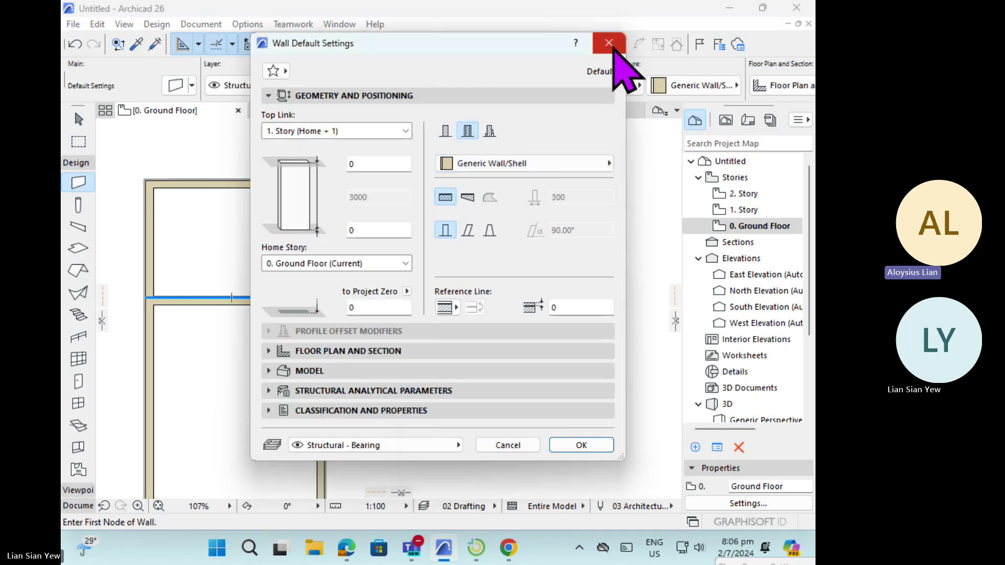
left_click(610, 45)
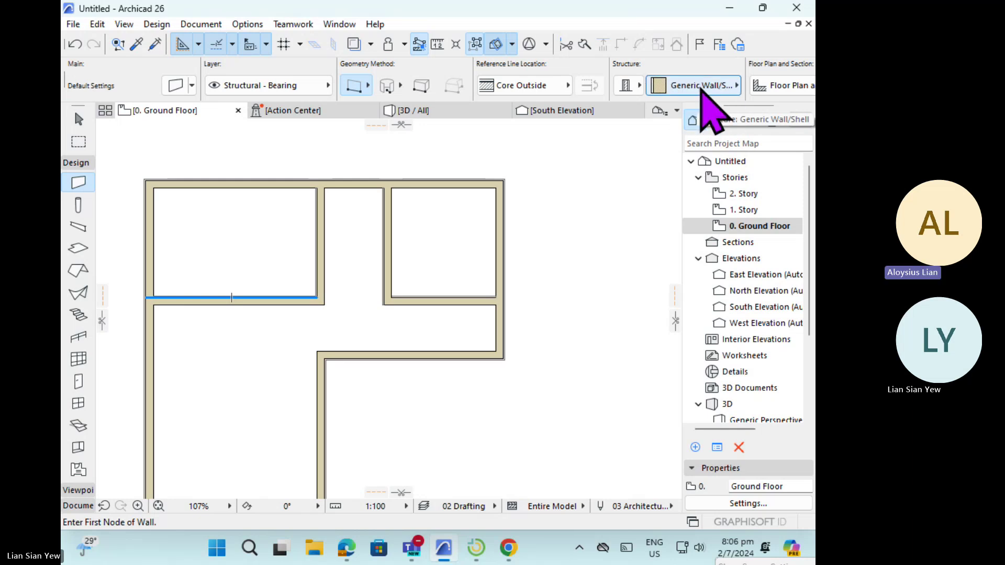
- Set the default wall structure to the exterior composite 100 Block Insulated Cavity and return to the Arrow tool
left_click(700, 87)
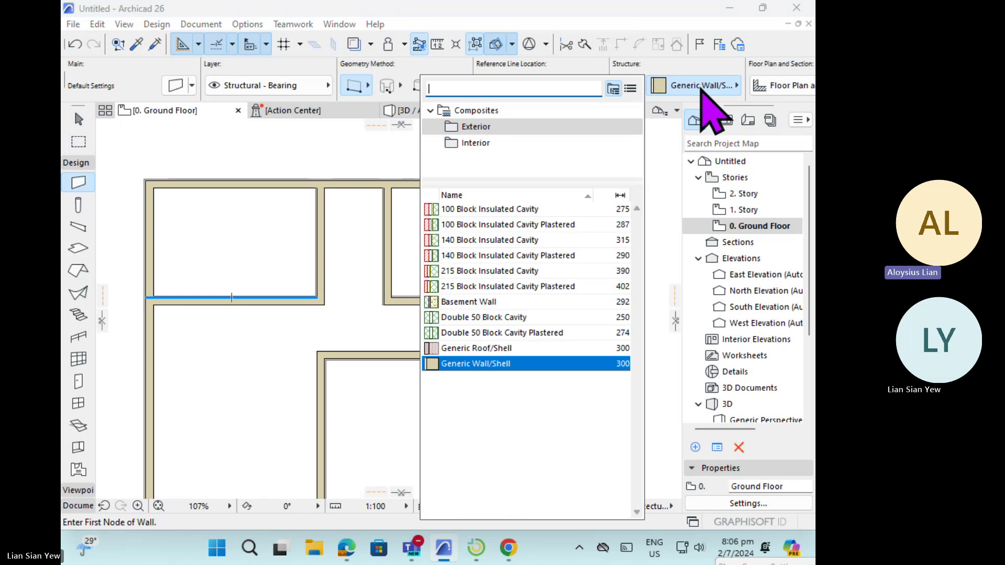
left_click(563, 211)
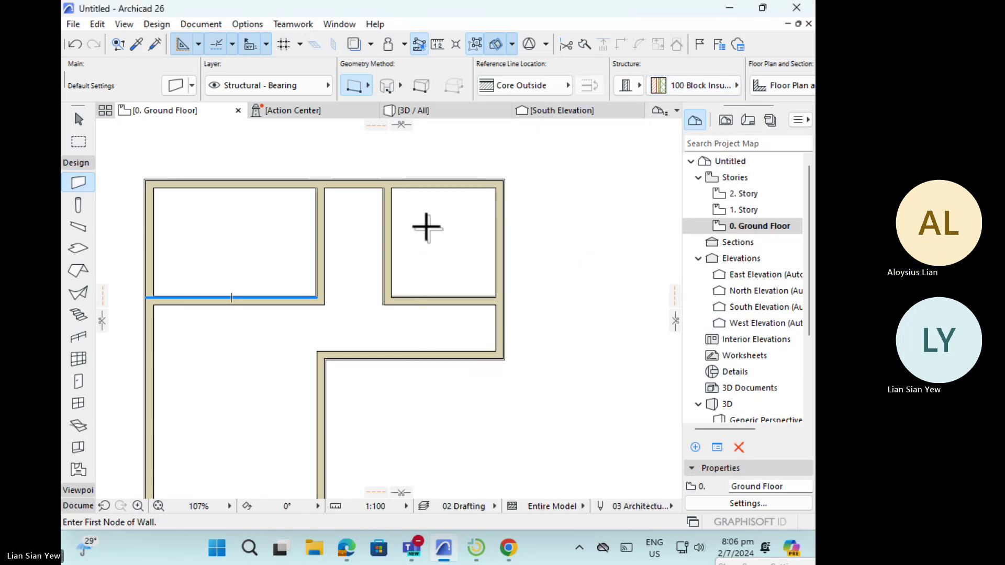
left_click(79, 119)
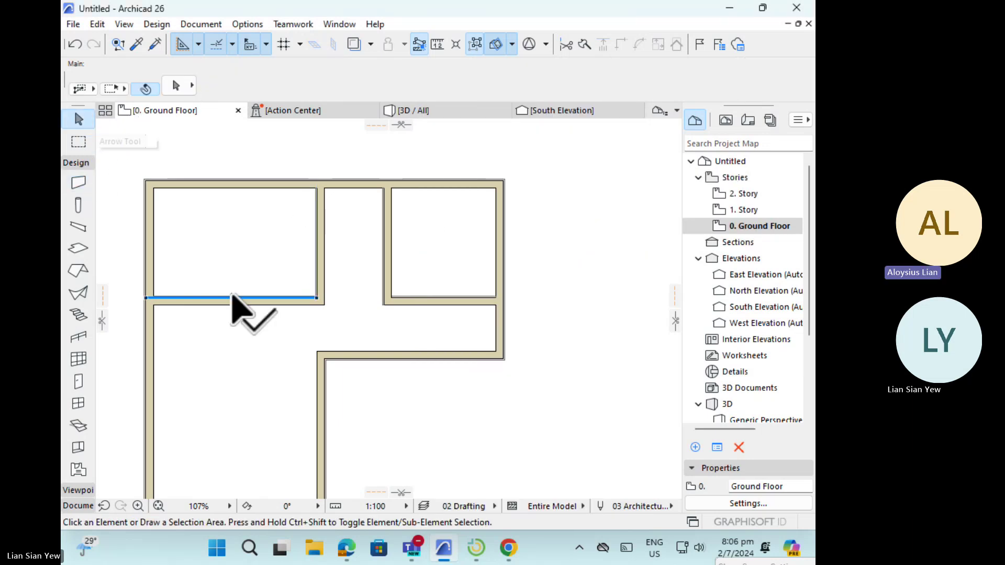
left_click(262, 311)
left_click(292, 314)
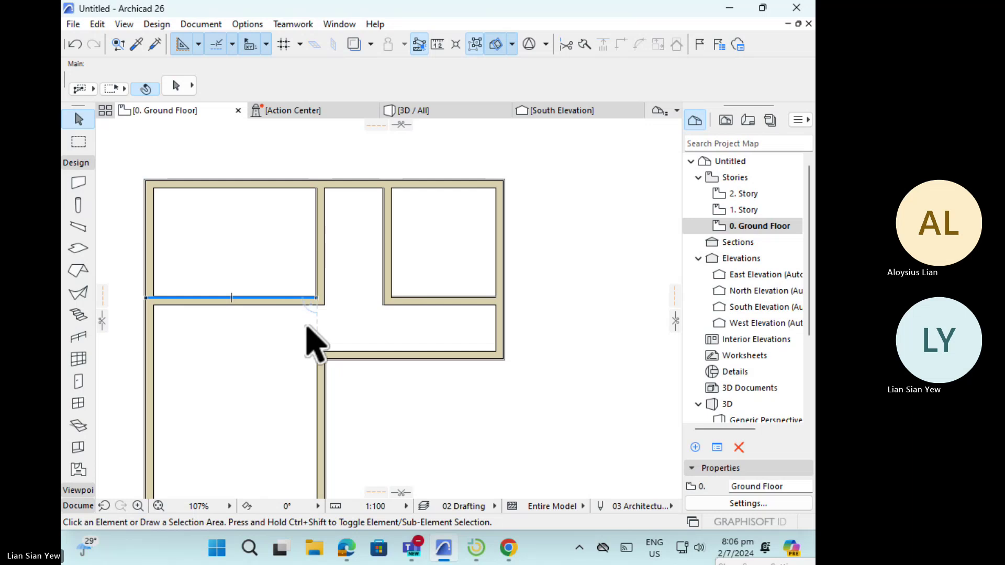
- Try the 100 Block Insulated Cavity composite on the left horizontal inner wall, undo the change and deselect the wall
scroll(278, 305, "up", 3)
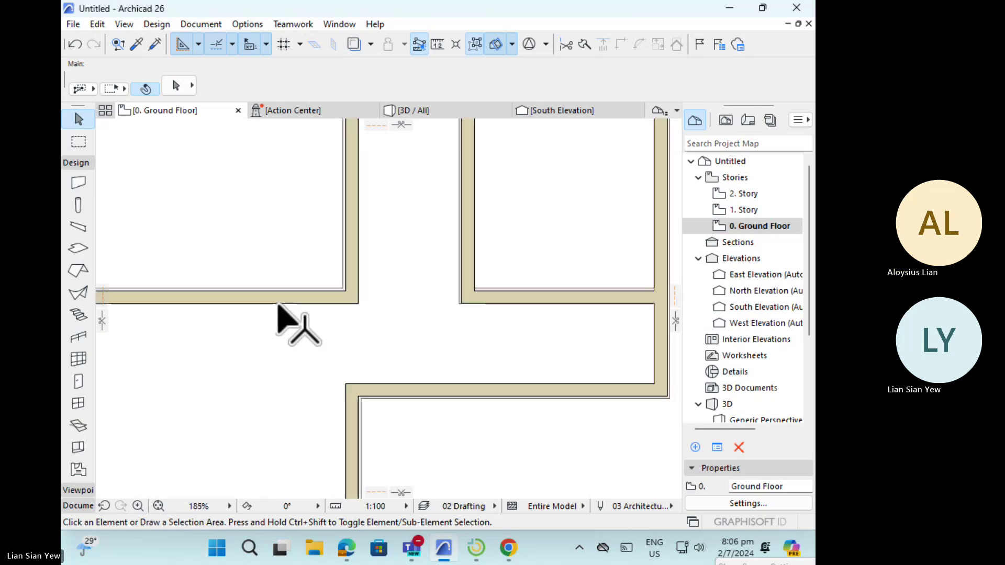
left_click(286, 300)
left_click(721, 85)
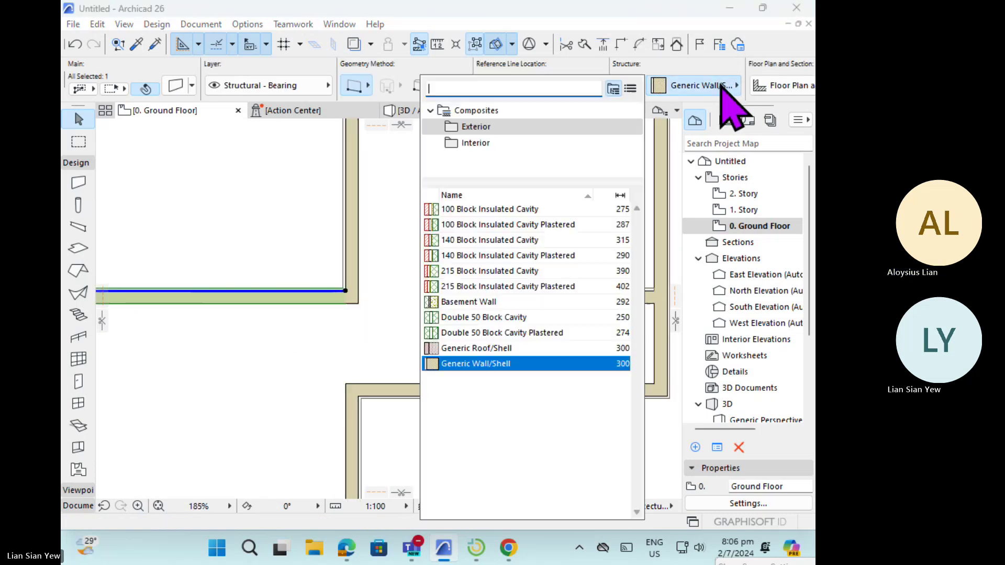
left_click(524, 208)
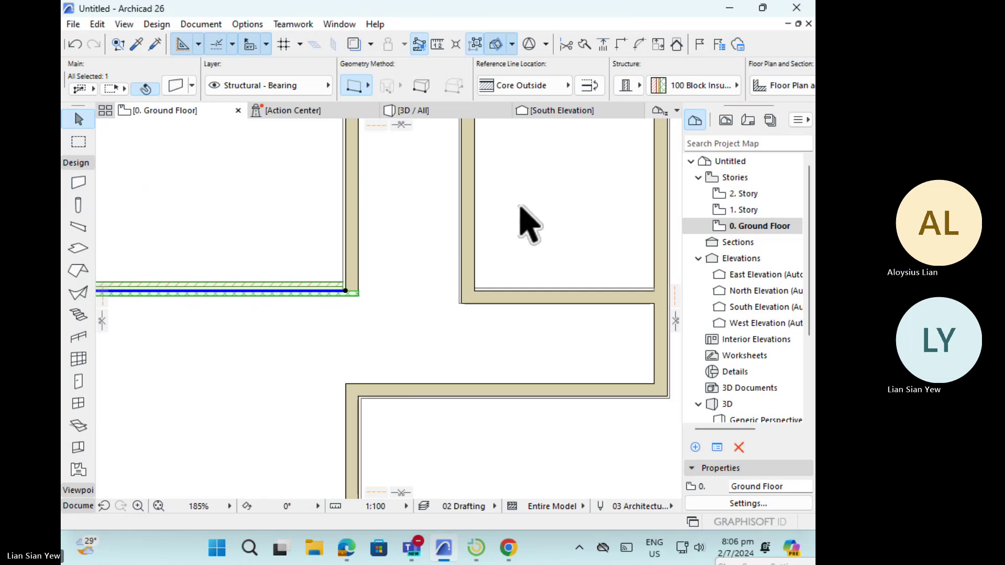
left_click(519, 225)
scroll(555, 246, "down", 3)
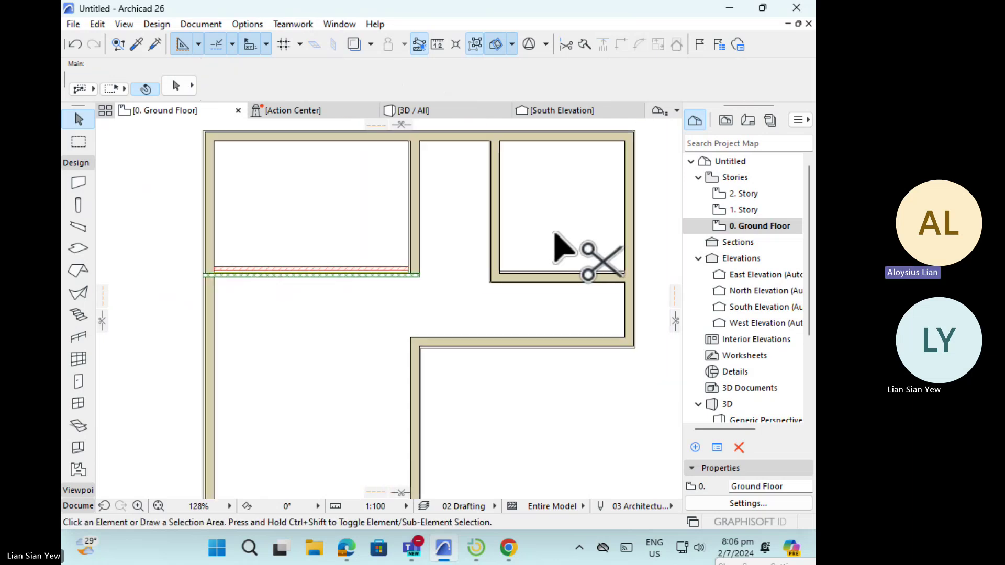
key("ctrl+z")
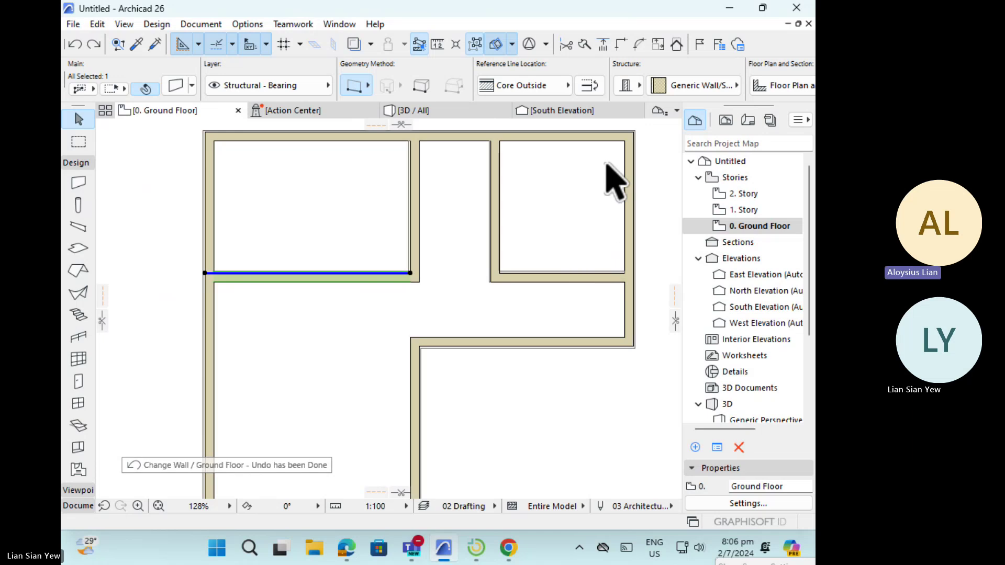
left_click(370, 327)
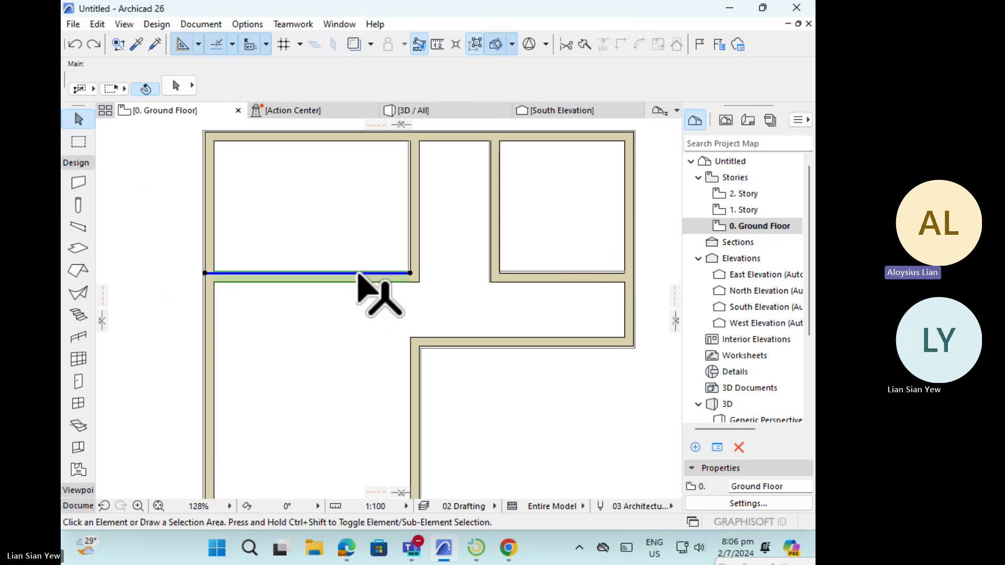
- Change the left horizontal inner wall's structure to the 100 Block Insulated Cavity composite and deselect it
left_click(359, 273)
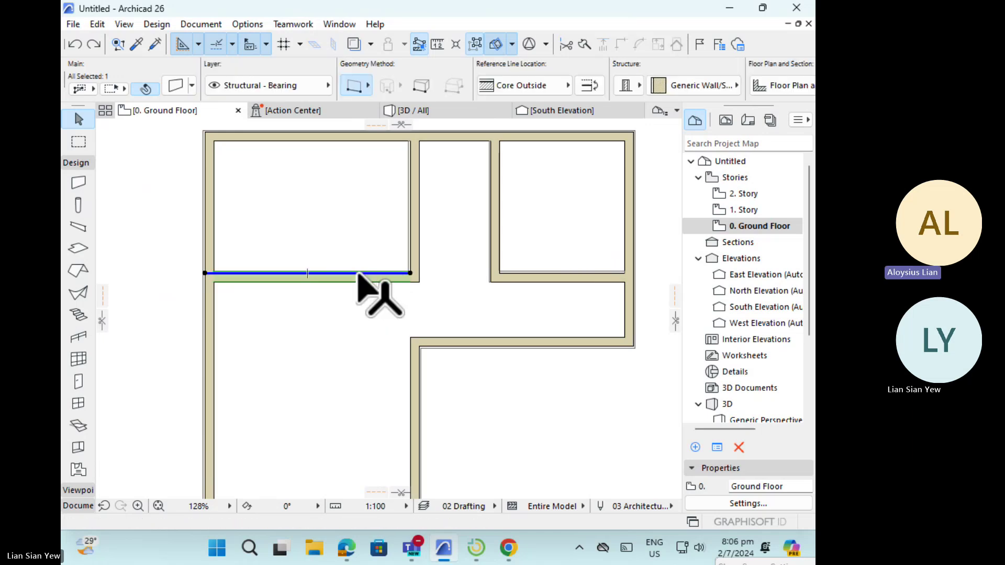
left_click(728, 87)
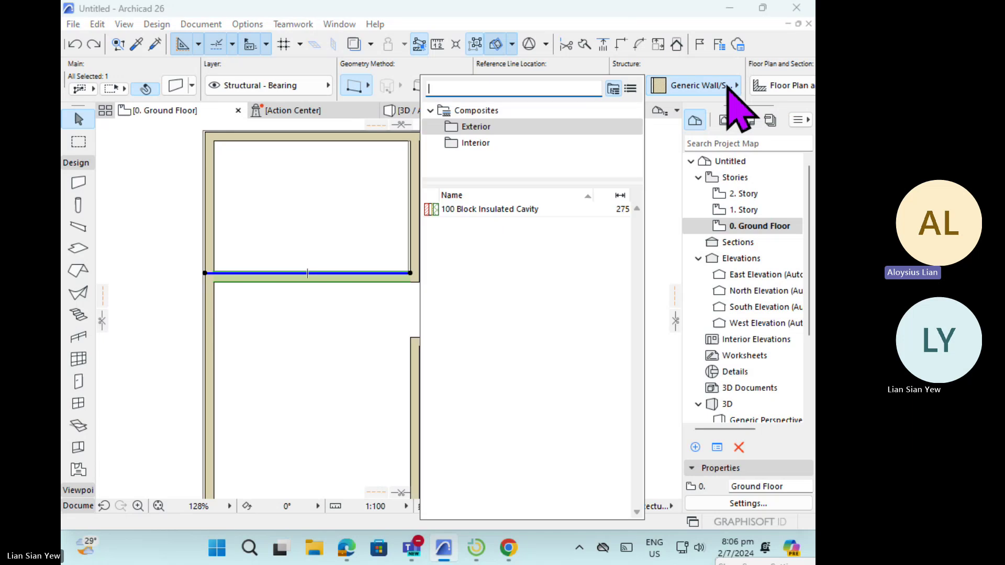
left_click(531, 210)
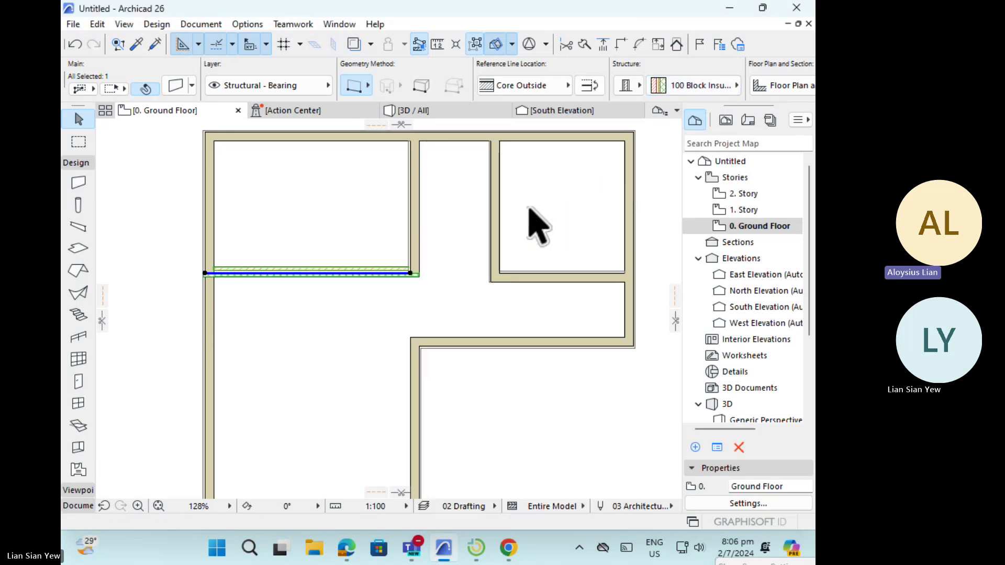
left_click(530, 209)
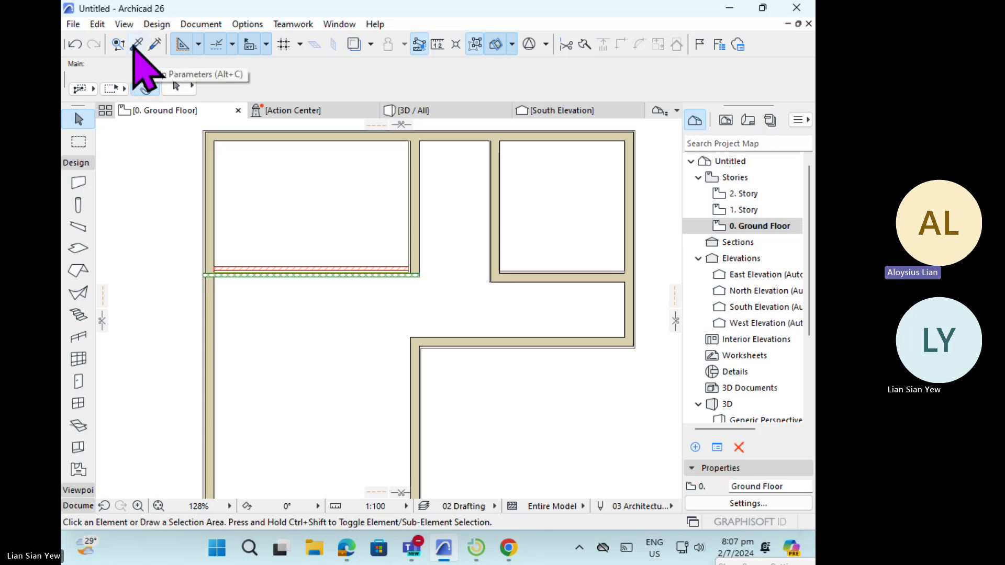
- Pick up the left horizontal inner wall's parameters and transfer them to both vertical inner walls and the right horizontal inner wall
left_click(135, 47)
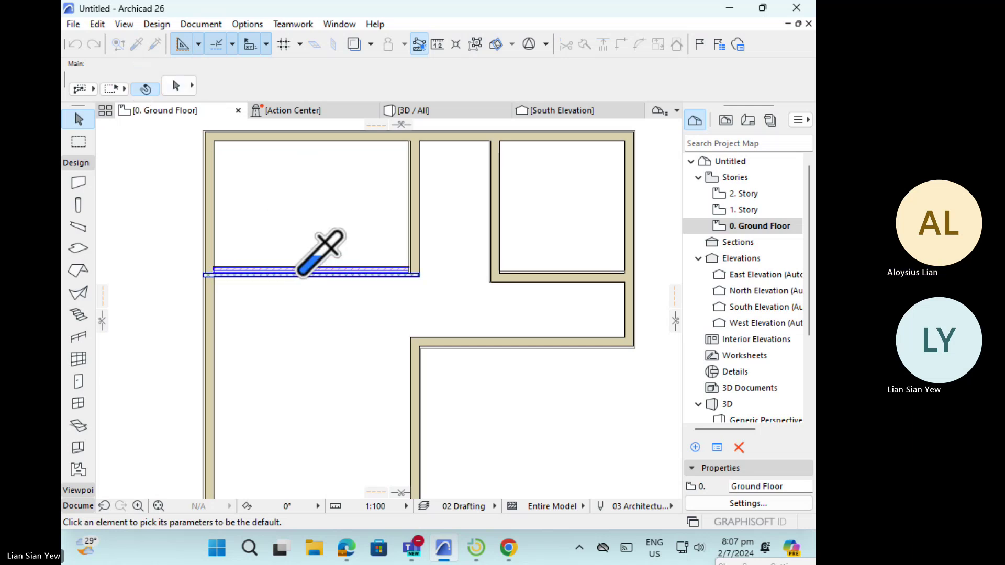
left_click(299, 273)
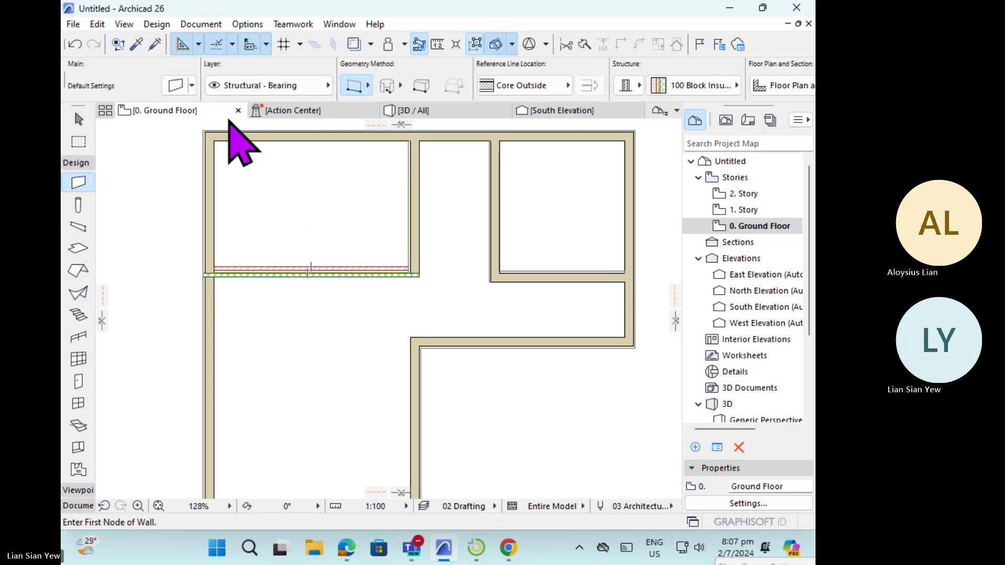
left_click(156, 45)
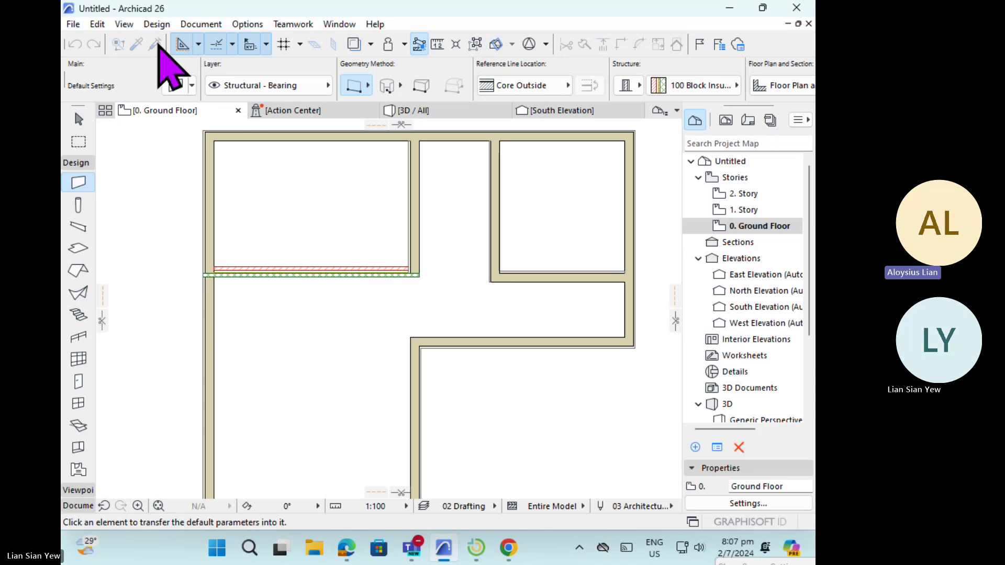
left_click(417, 205)
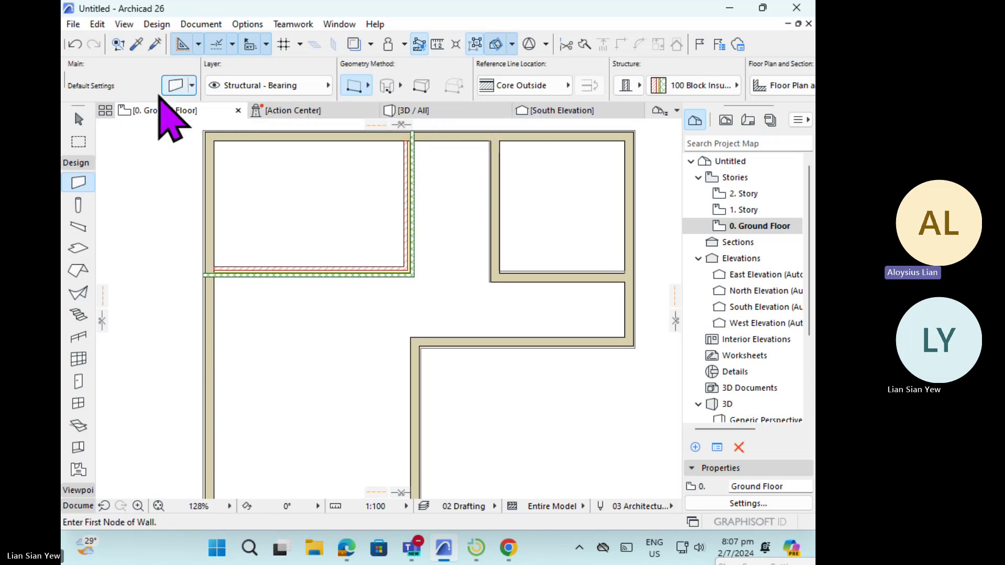
left_click(156, 46)
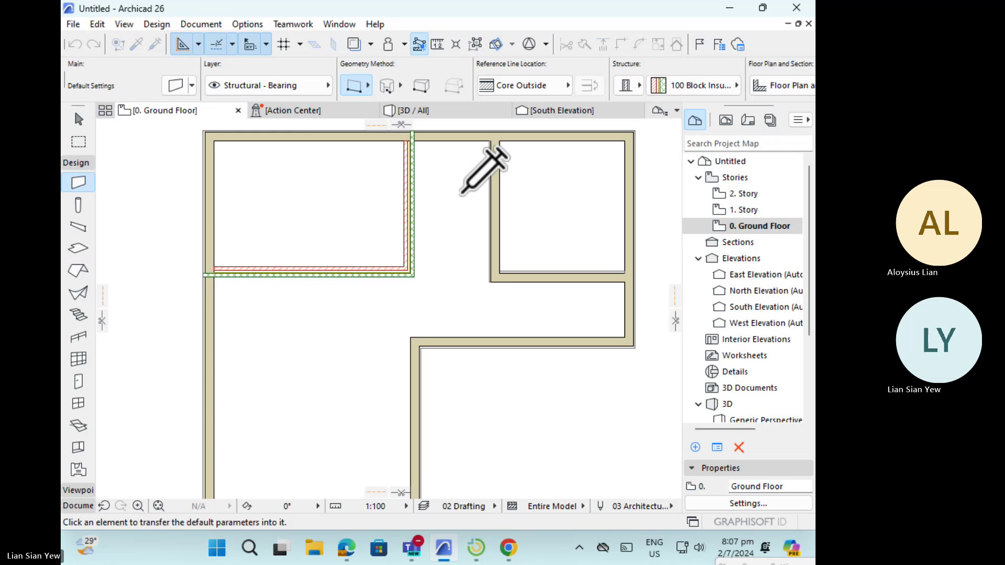
left_click(493, 205)
left_click(156, 46)
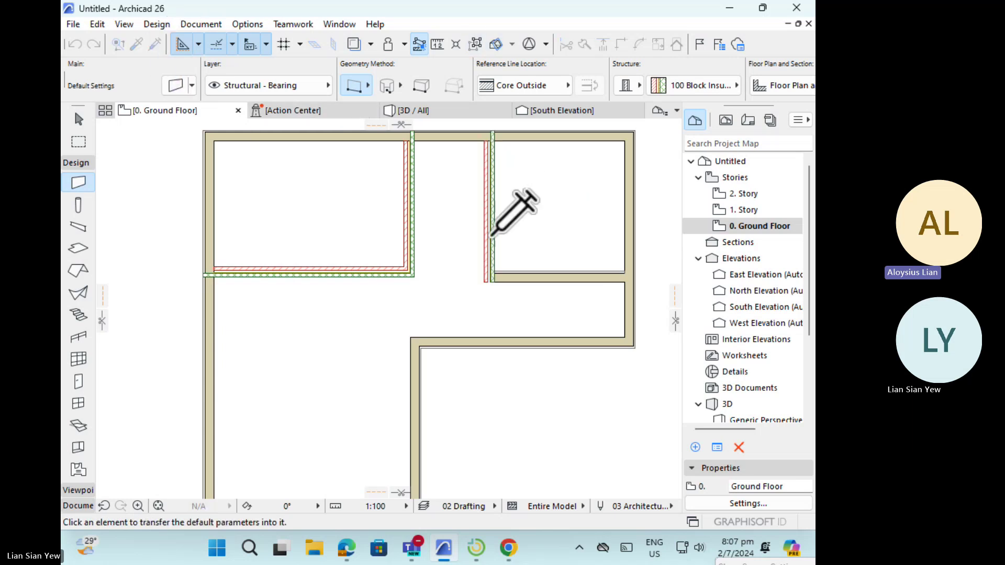
left_click(536, 283)
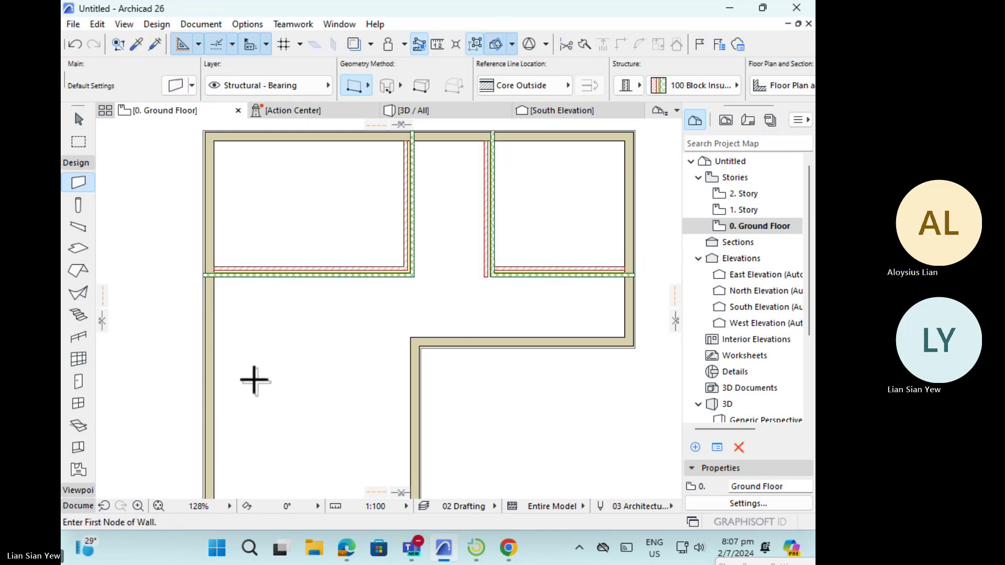
- Flip the right vertical inner wall on its reference line so its brick layer faces the right-hand room, and deselect it
left_click(79, 120)
left_click(401, 301)
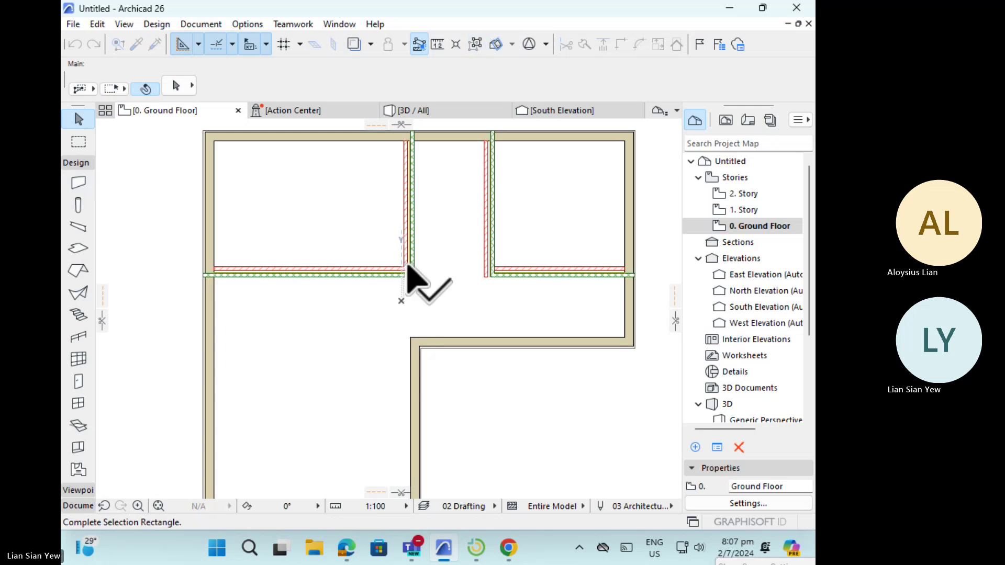
scroll(466, 262, "down", 3)
scroll(466, 217, "up", 6)
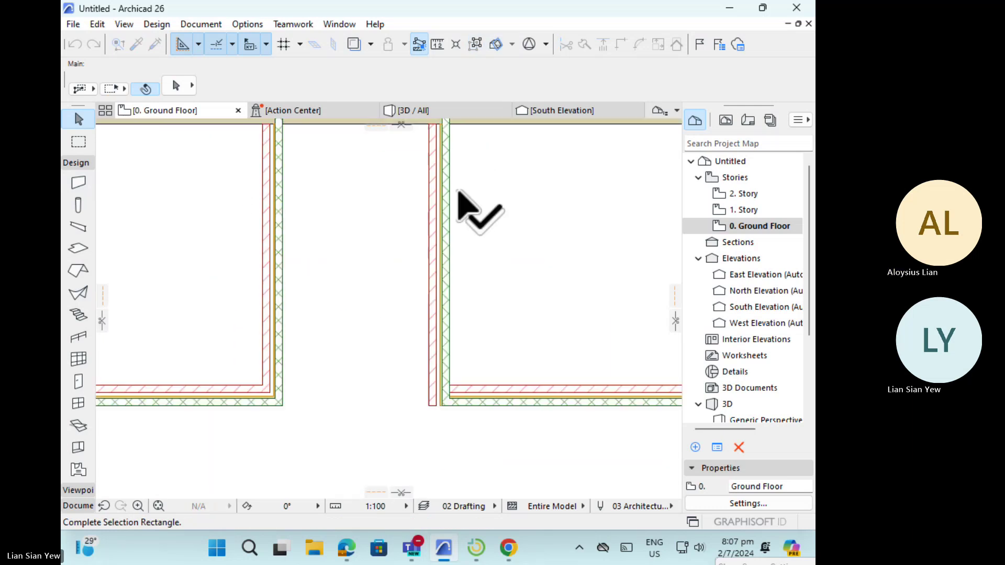
left_click(460, 448)
scroll(445, 390, "up", 2)
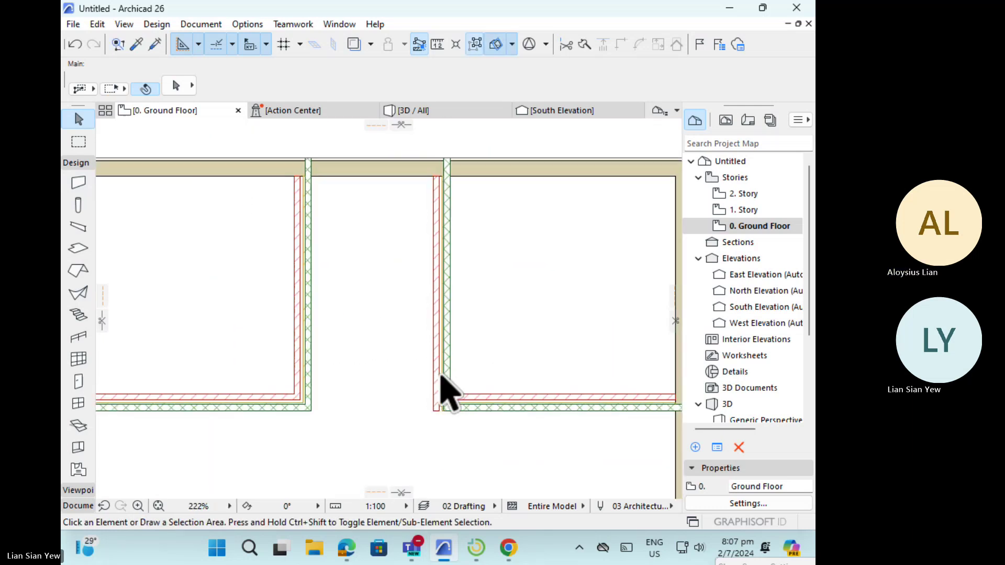
left_click(449, 330)
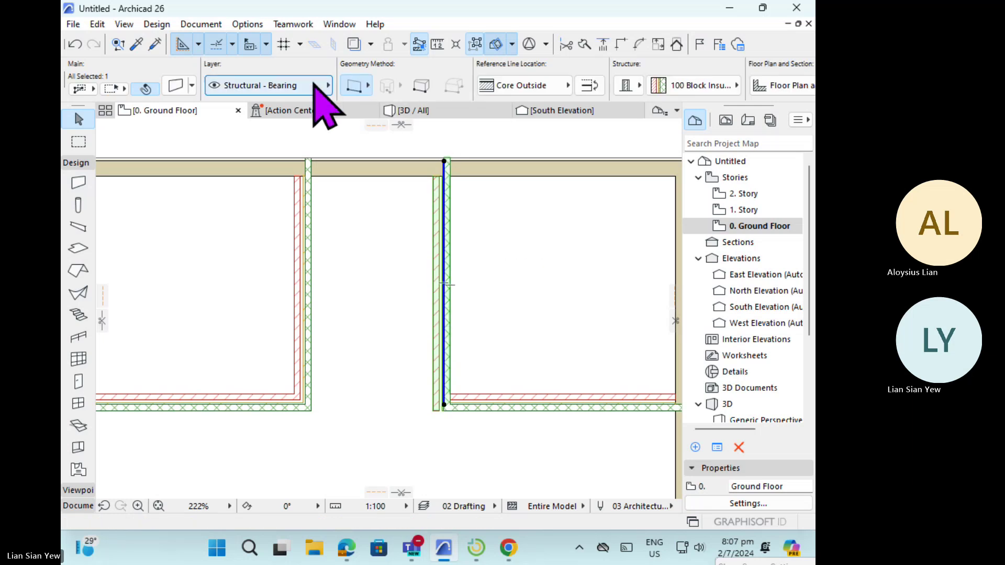
left_click(590, 85)
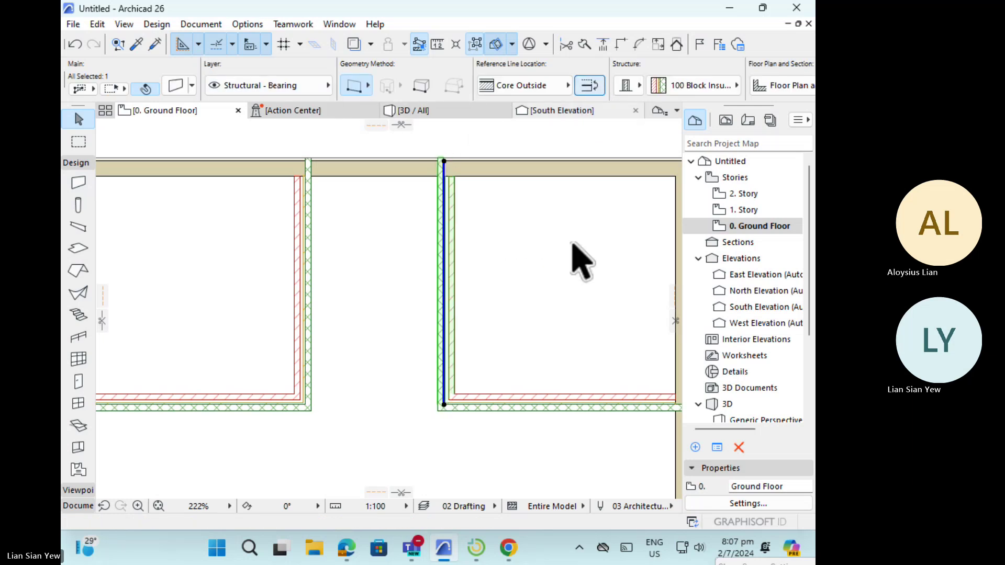
left_click(576, 347)
scroll(393, 321, "down", 1)
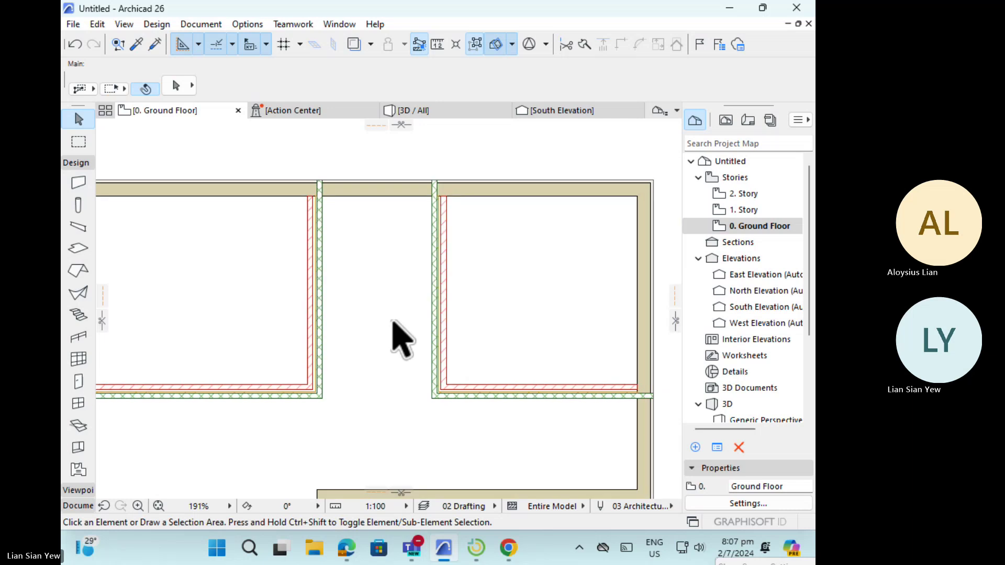
scroll(392, 322, "down", 1)
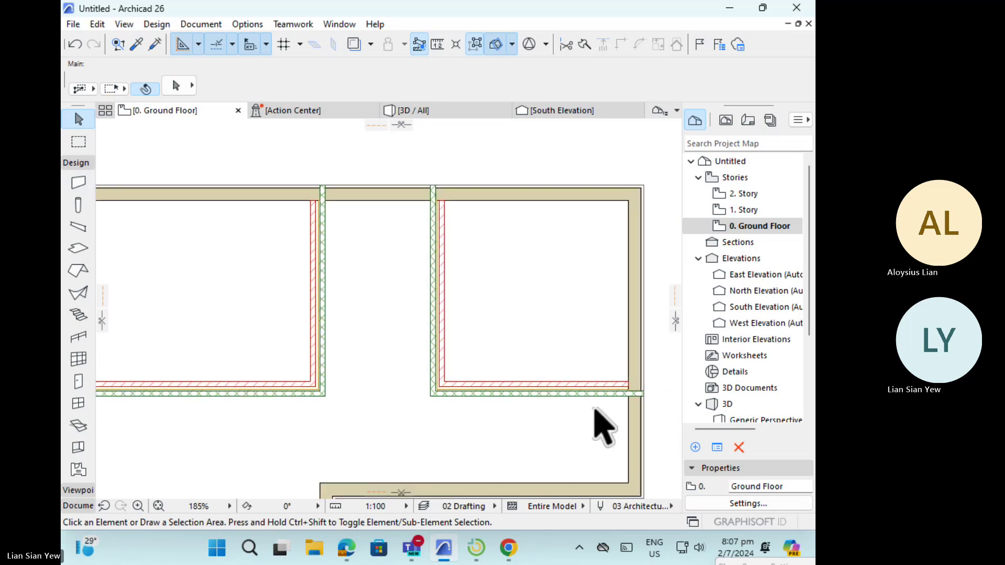
- Select the right vertical inner wall and try to shorten it from its upper end
left_click(441, 268)
left_click(481, 287)
left_click(442, 267)
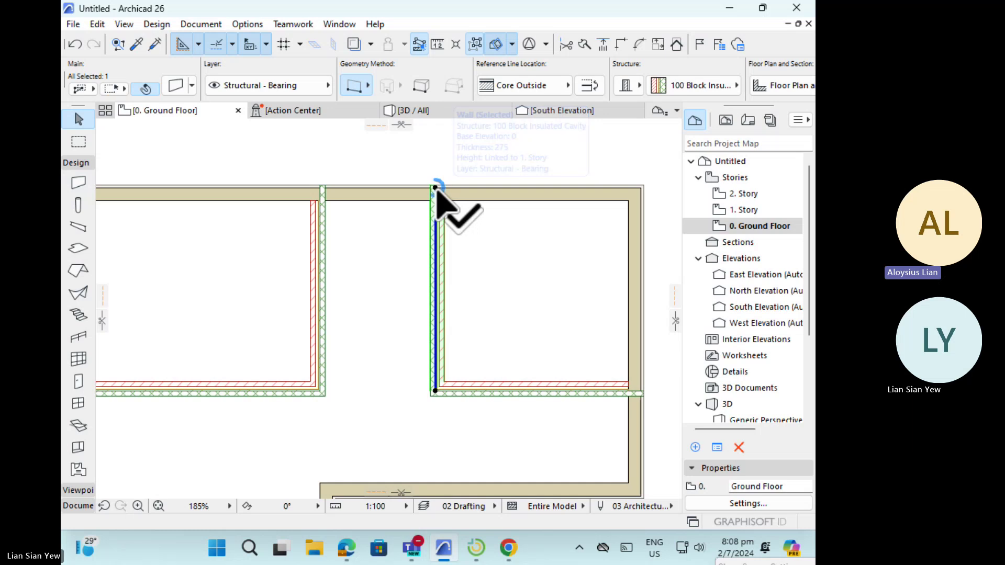
left_click(435, 187)
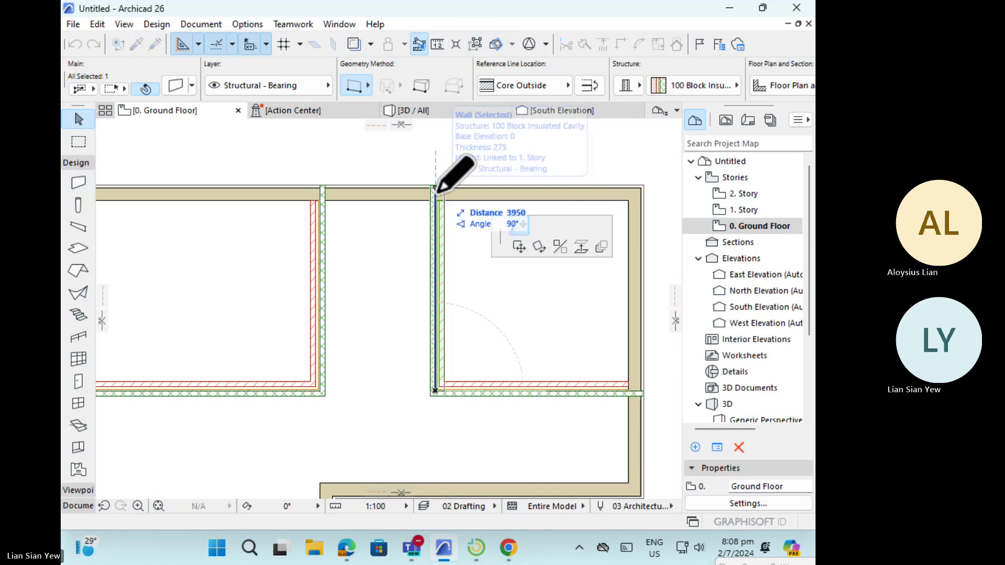
scroll(434, 202, "up", 4)
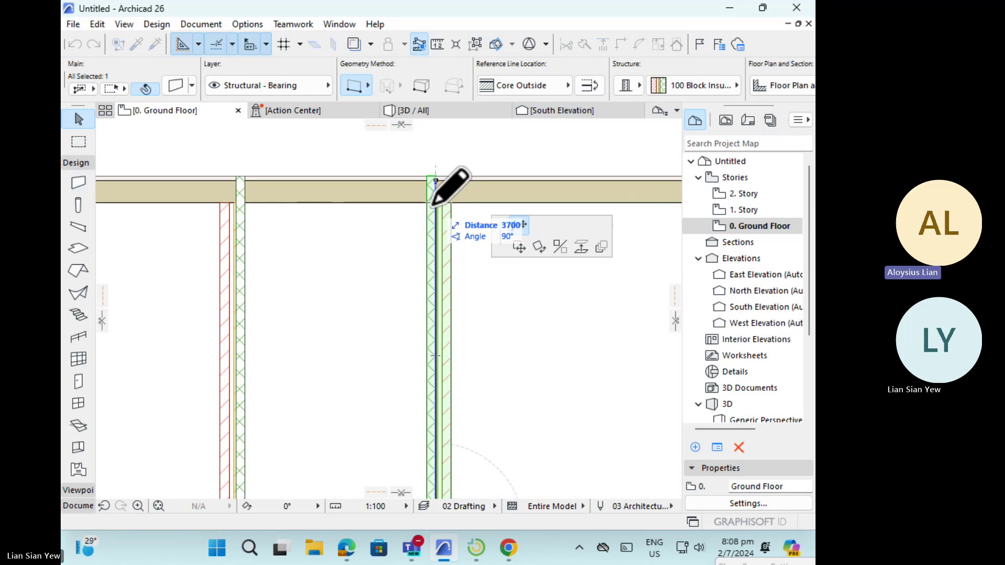
key("Escape")
left_click(436, 181)
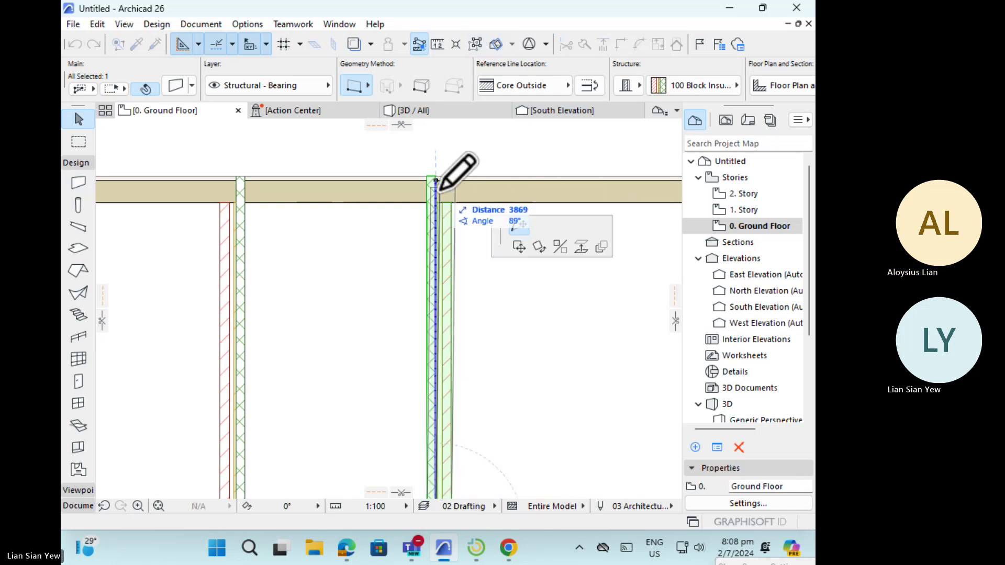
left_click(433, 204)
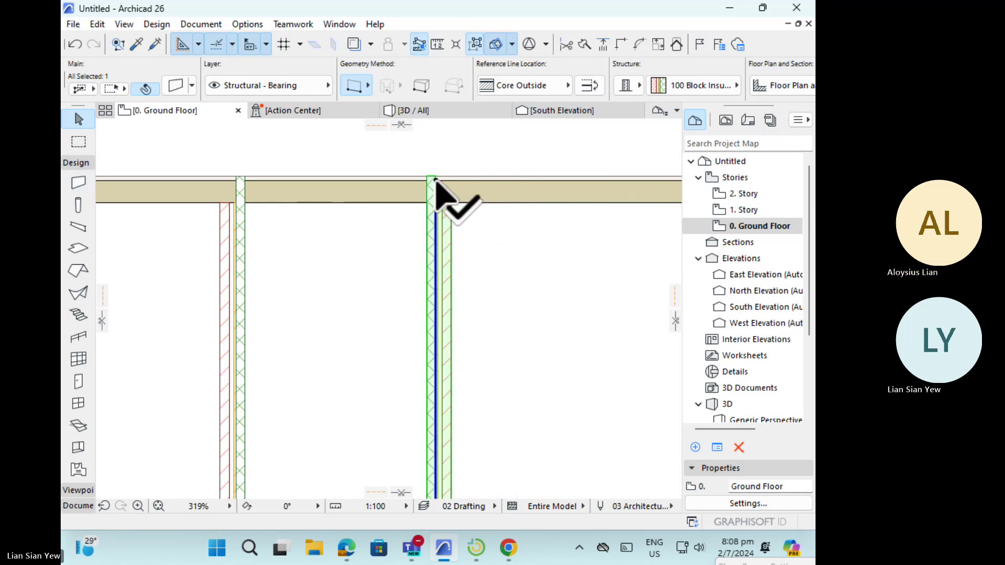
- Pull the right vertical inner wall's upper end back inside the outer wall, stretch it back to its original endpoint, and deselect it
left_click(436, 182)
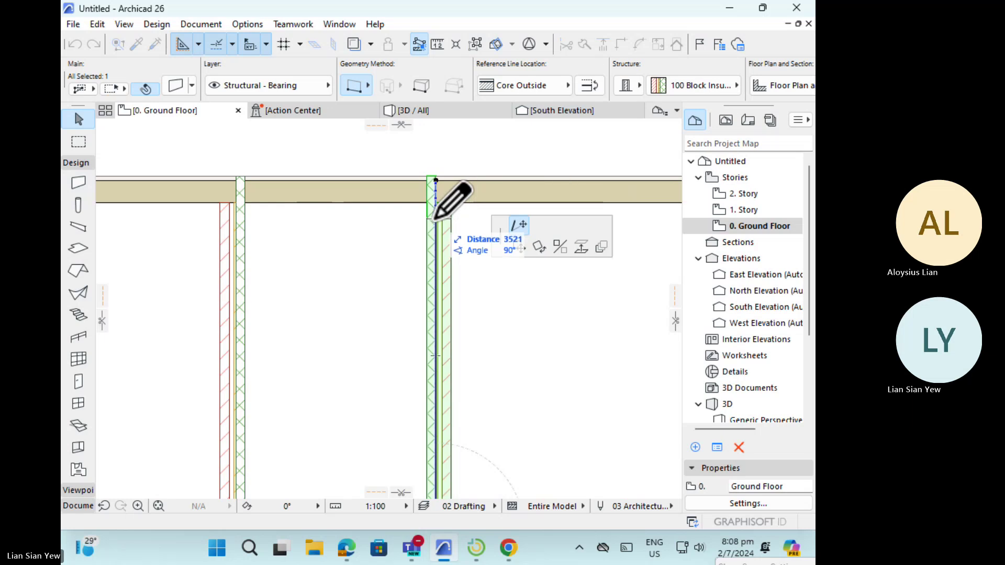
left_click(434, 214)
left_click(437, 214)
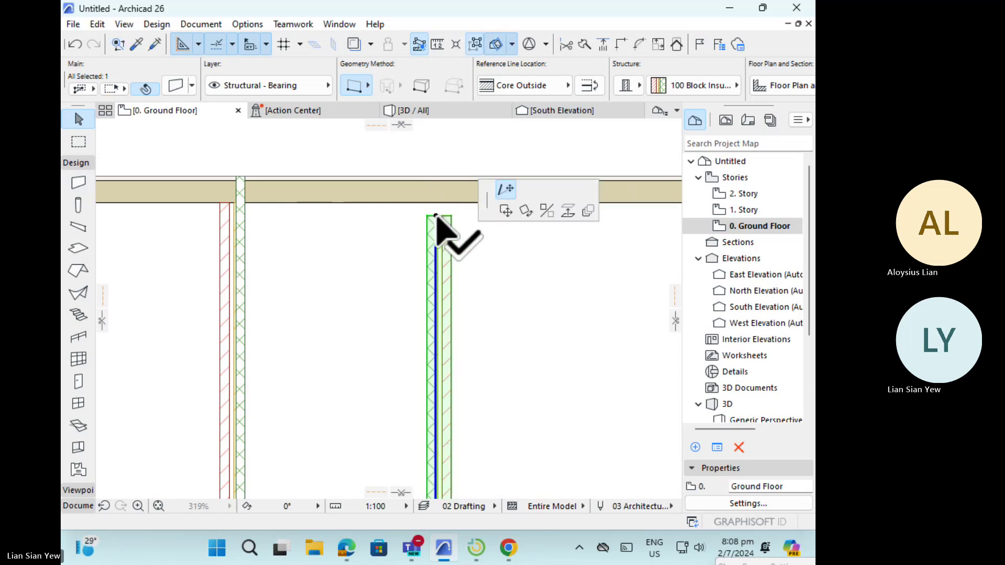
left_click(438, 181)
left_click(484, 220)
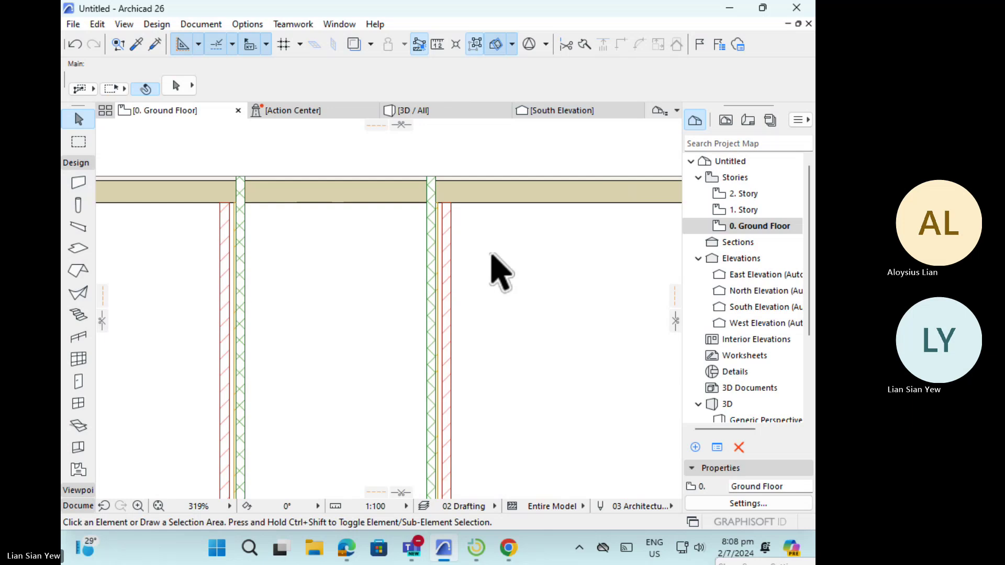
- Try moving the right vertical inner wall's upper end down at a slight slant, and undo the change
scroll(487, 259, "down", 3)
left_click(453, 225)
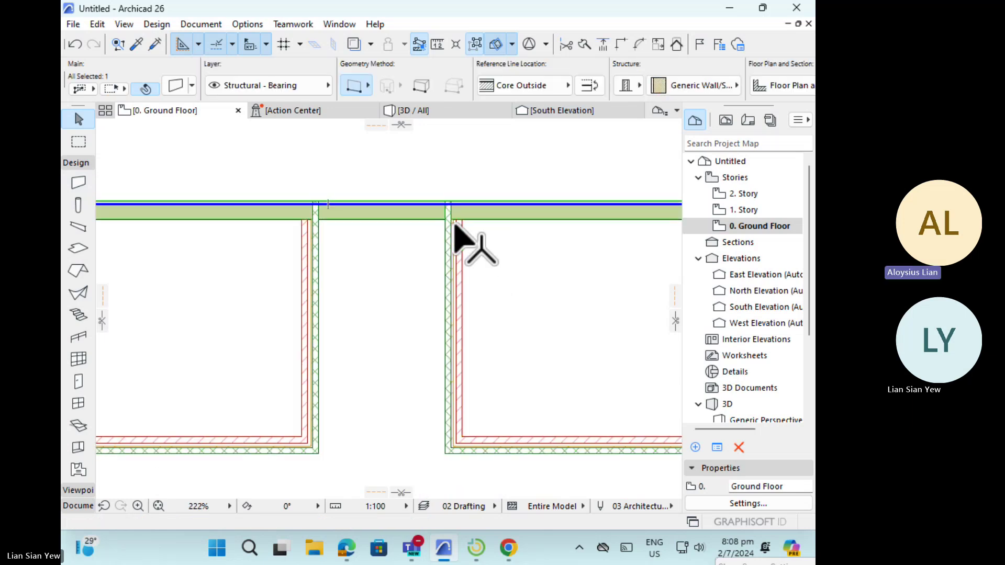
left_click(451, 204)
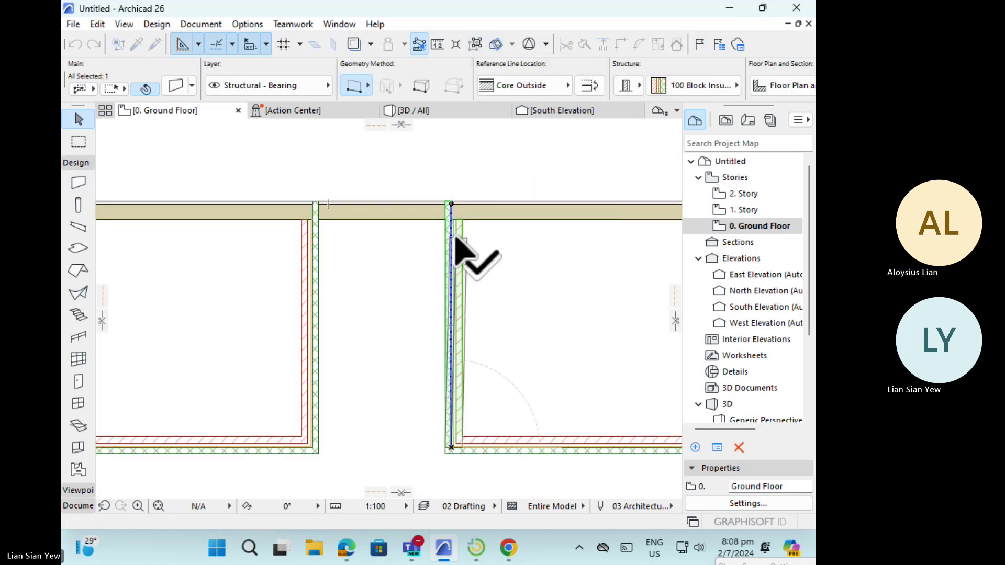
left_click(455, 237)
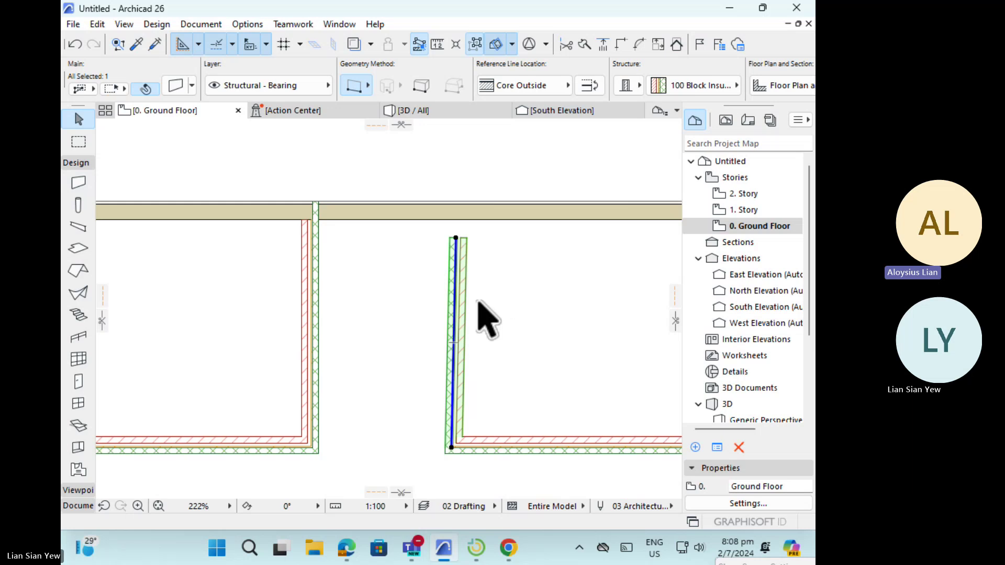
key("ctrl+z")
- Place a 900 × 2100 Door 26 near the inner corner of the left horizontal inner wall, hinged beside the corner and opening into the left-hand room
scroll(561, 320, "down", 5)
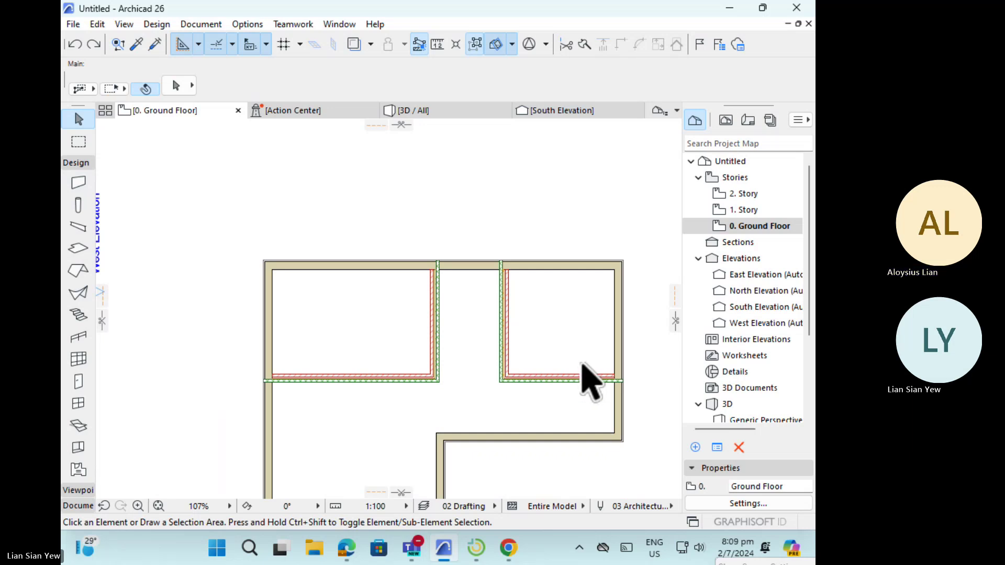
left_click(77, 381)
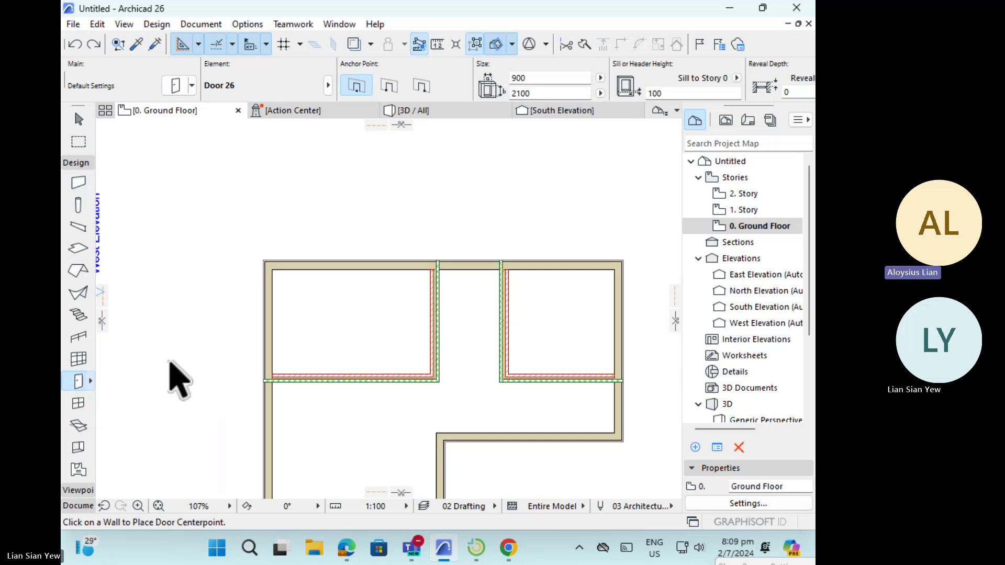
scroll(416, 374, "up", 3)
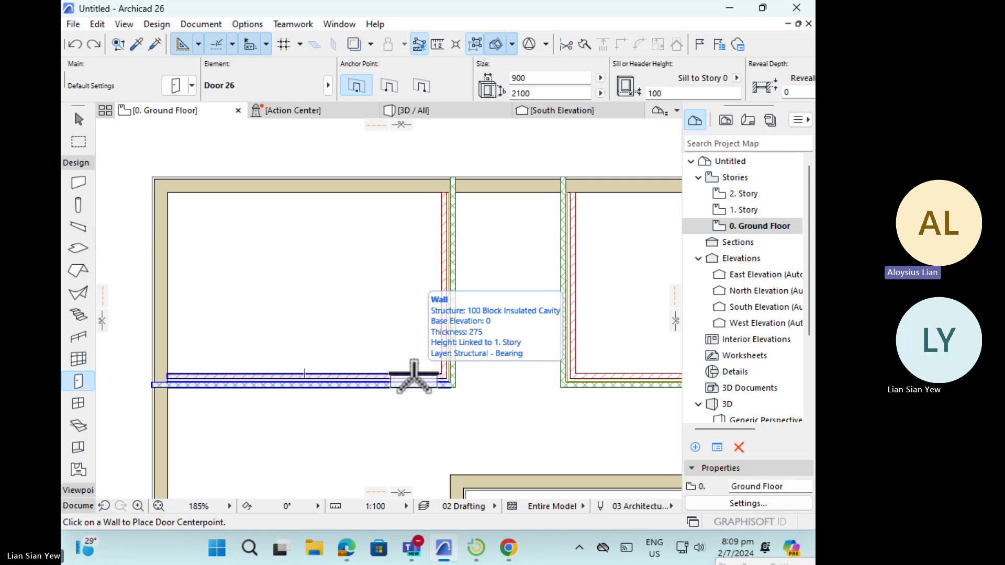
left_click(414, 376)
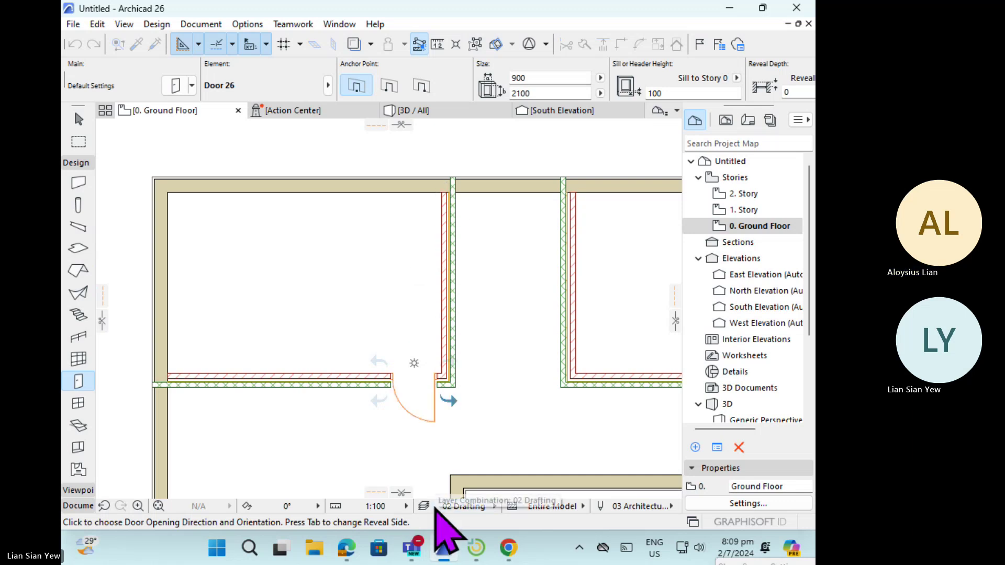
left_click(415, 282)
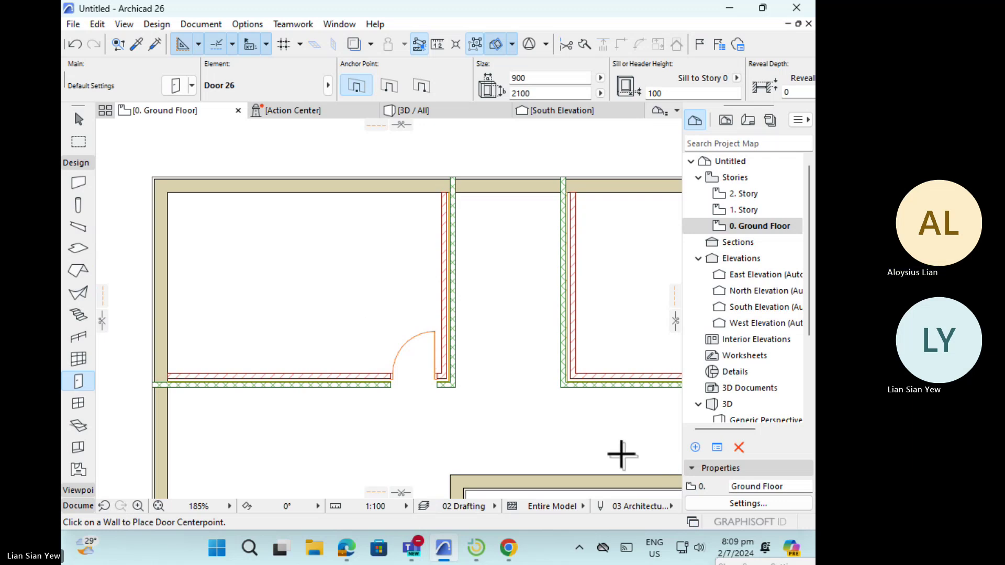
- Place another Door 26 in the right horizontal inner wall, hinged beside the vertical wall and opening into the right-hand room
scroll(370, 359, "down", 3)
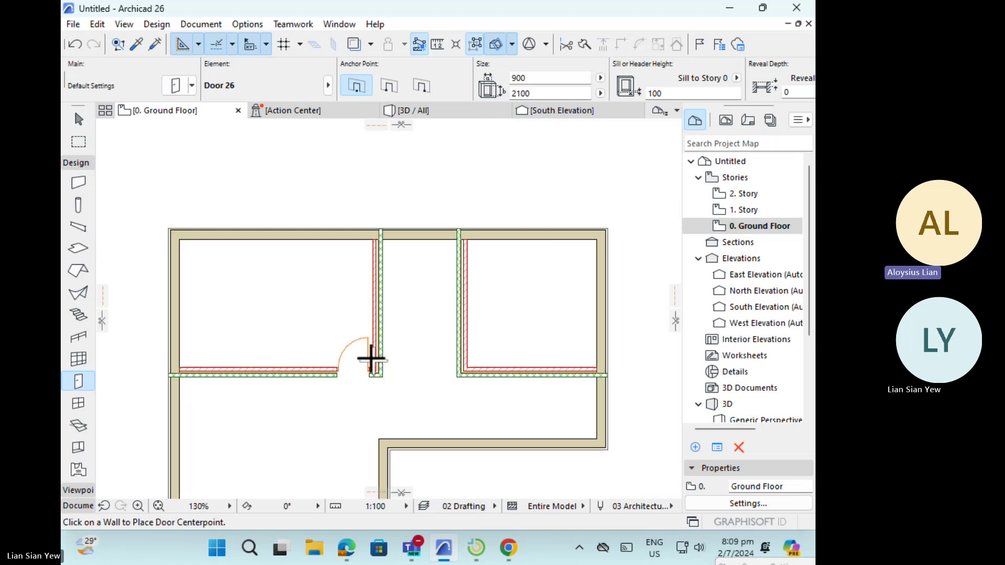
scroll(486, 351, "up", 4)
scroll(489, 398, "up", 1)
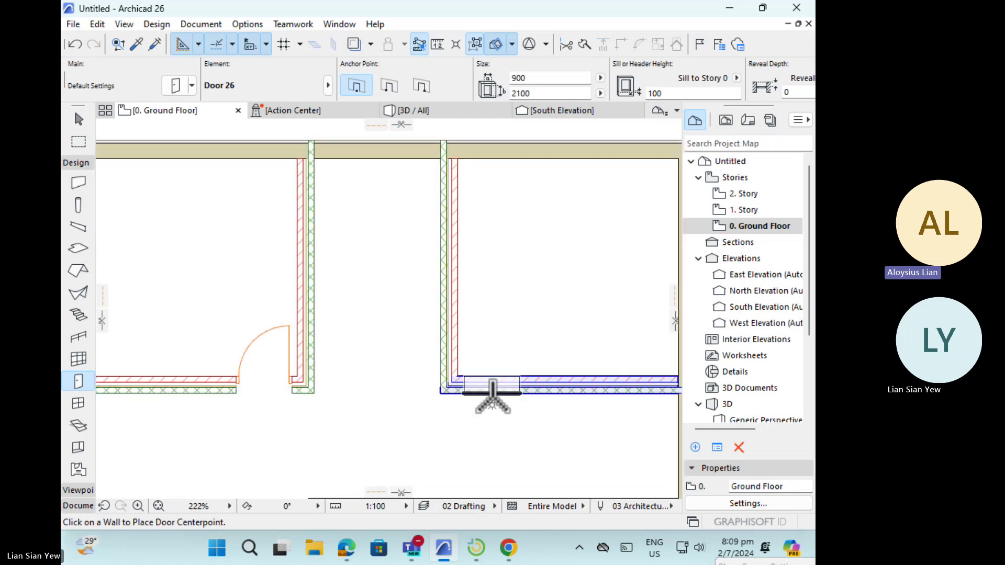
left_click(493, 391)
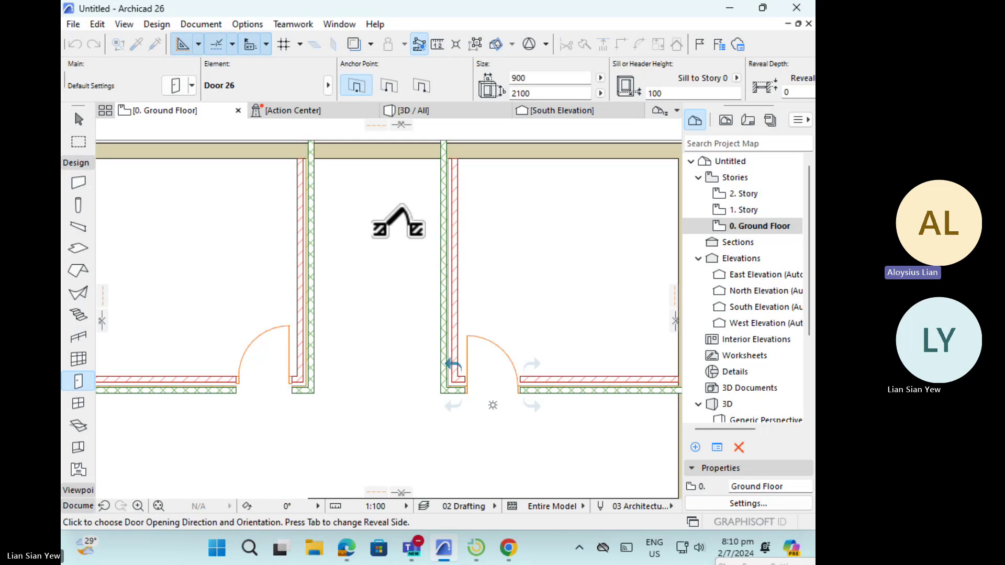
left_click(398, 224)
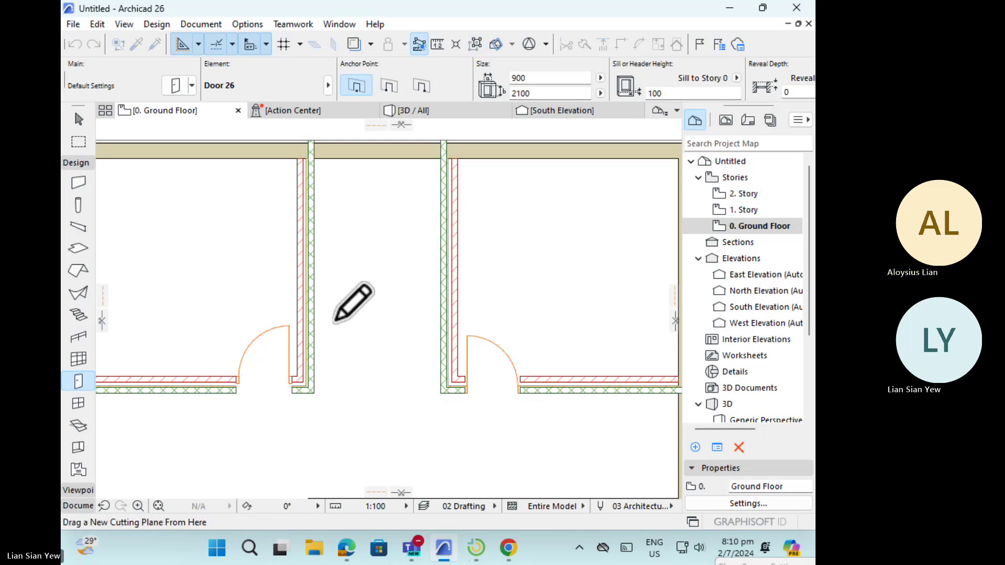
- Place a Door 26 in the horizontal outer wall beside the L-shaped plan's inner corner, hinged at the corner and opening outwards, and leave the Door tool
scroll(396, 318, "down", 5)
scroll(388, 374, "up", 3)
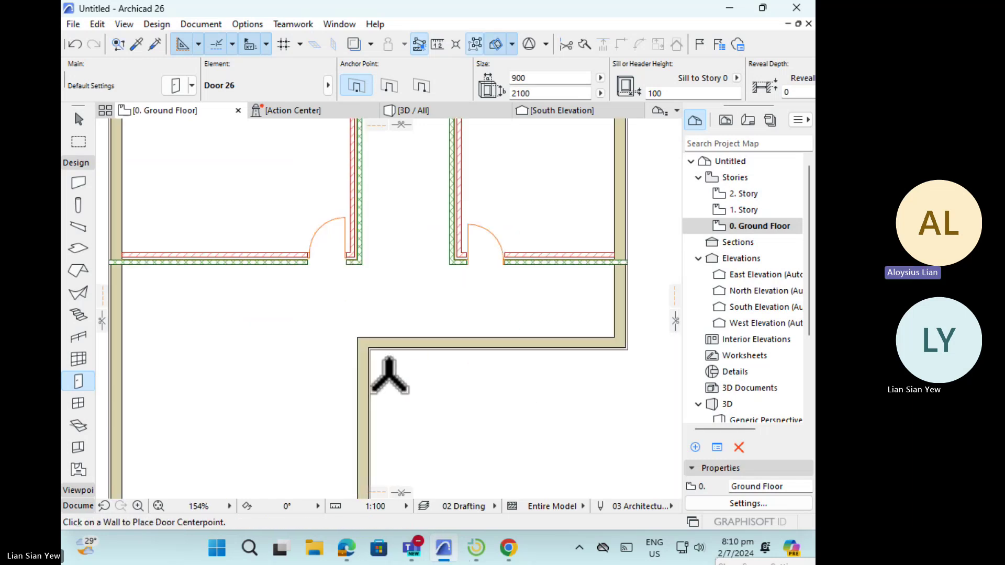
left_click(394, 340)
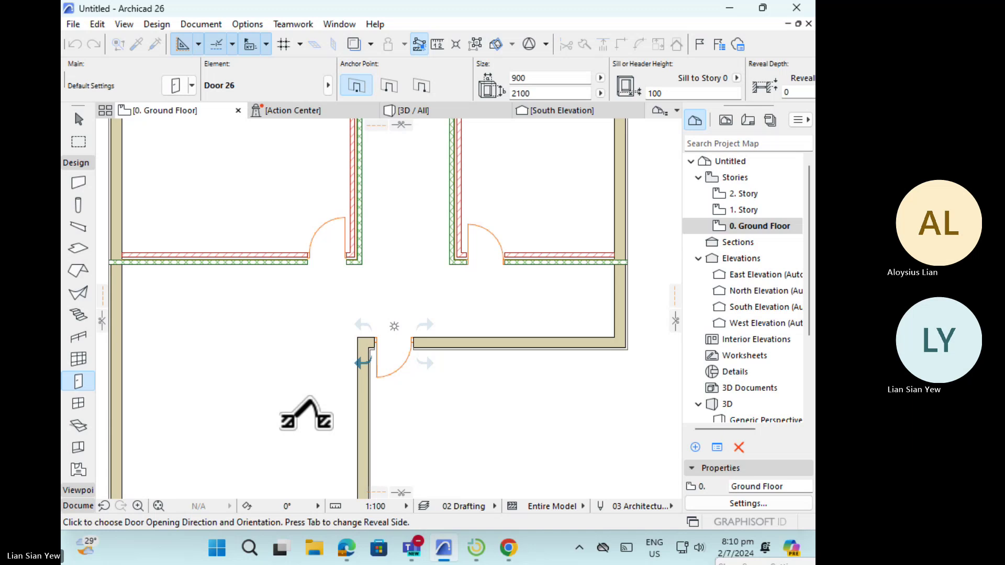
left_click(306, 416)
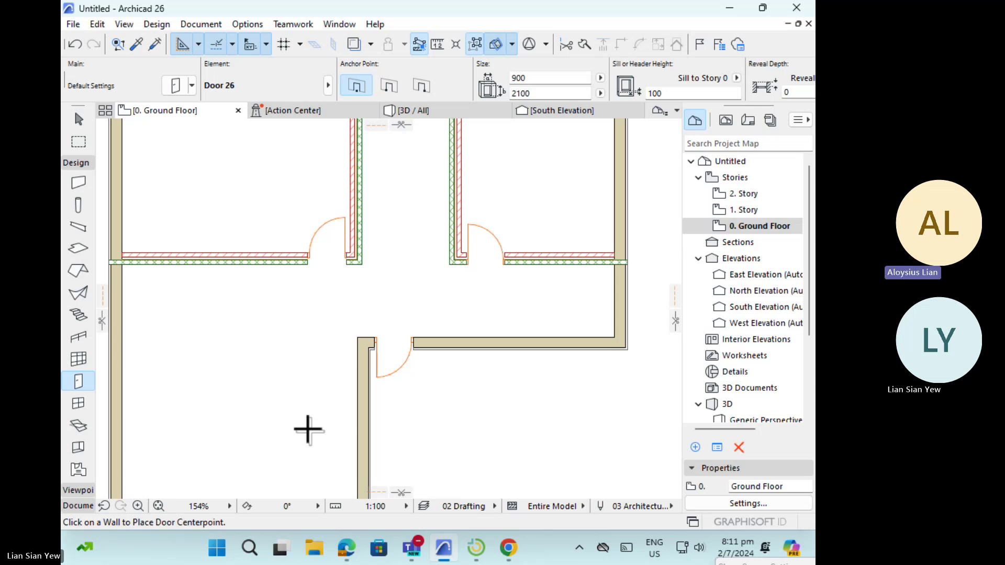
scroll(328, 384, "down", 5)
scroll(328, 383, "down", 1)
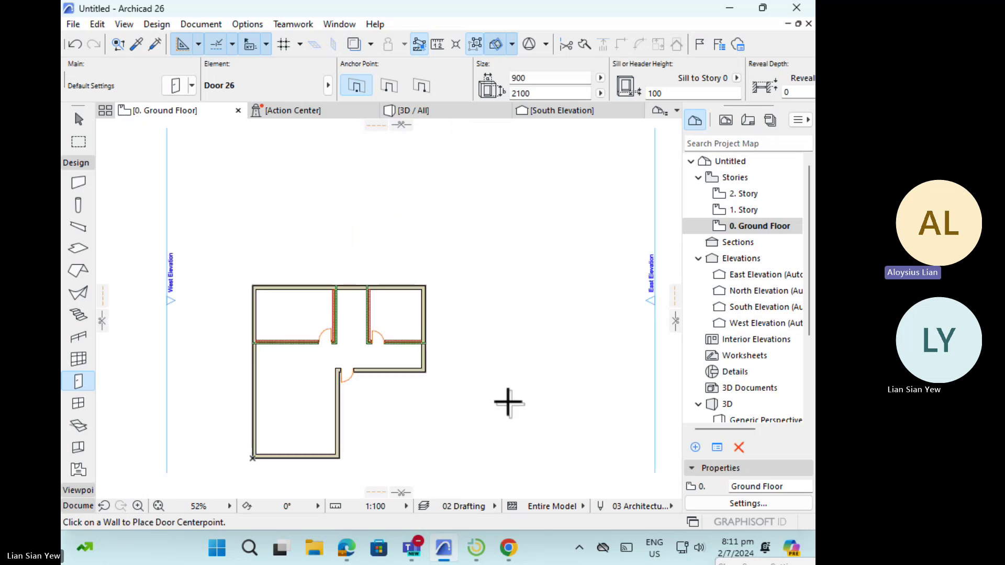
left_click(78, 118)
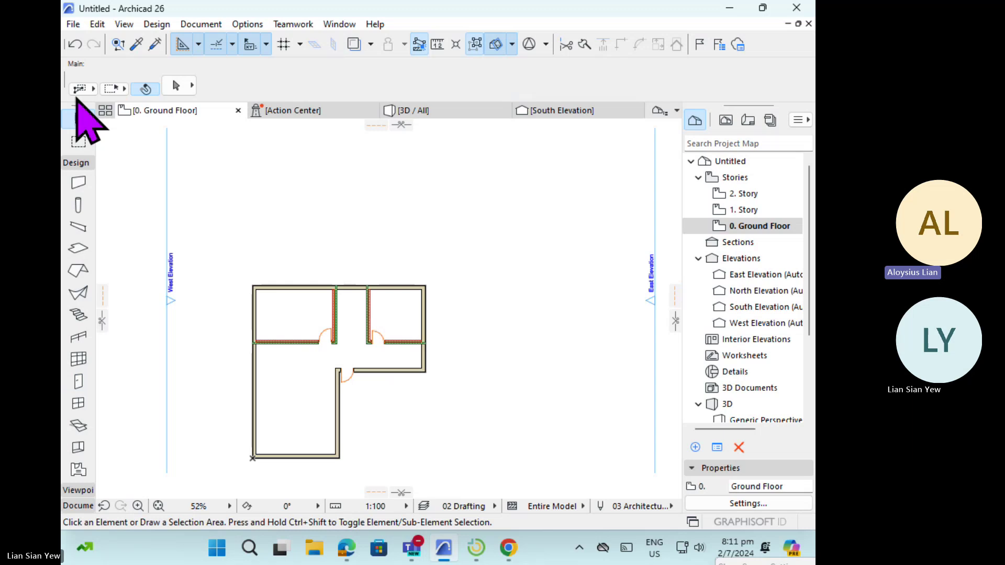
- Save the project to the Desktop as an Archicad Solo Project named 240702
left_click(73, 24)
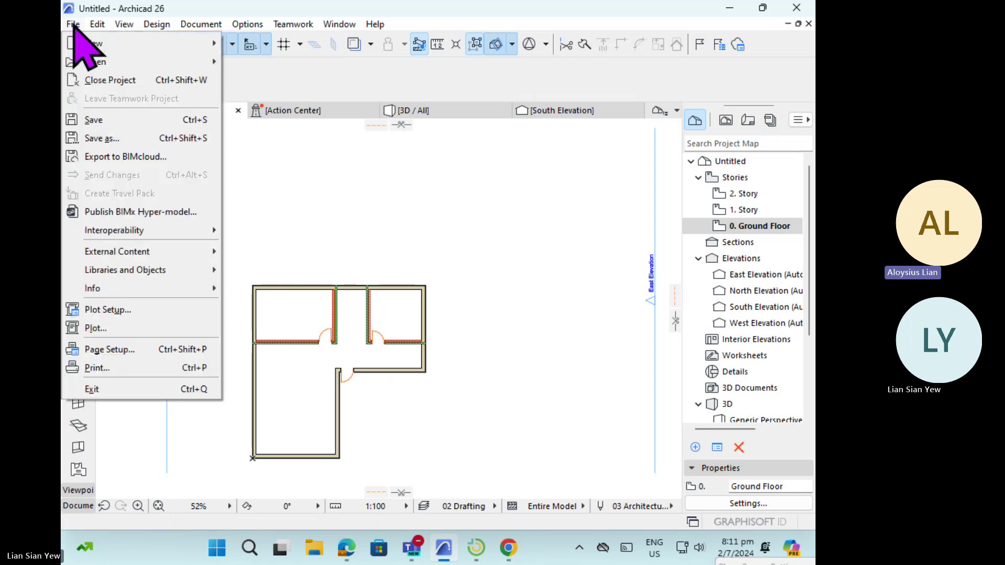
left_click(137, 119)
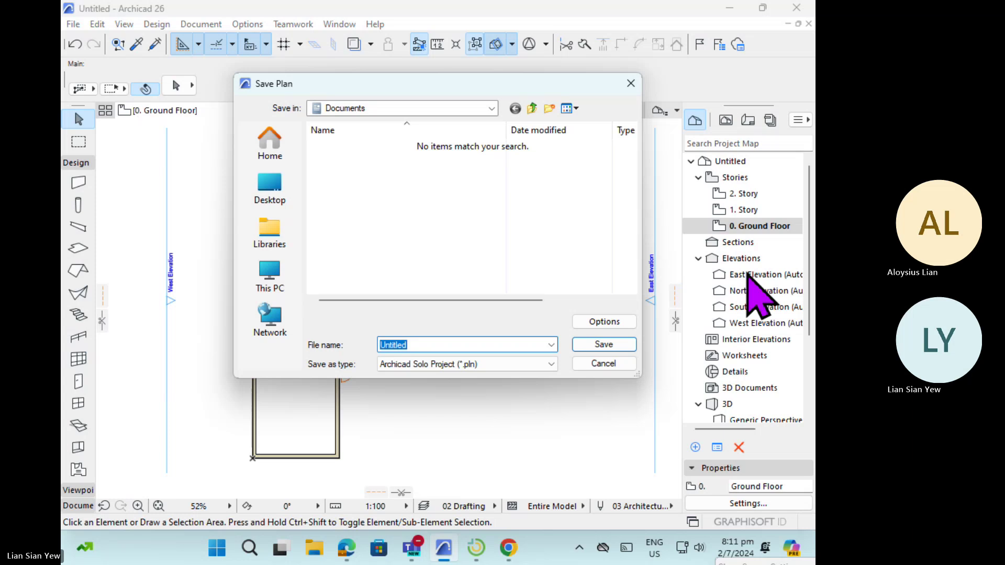
left_click(274, 195)
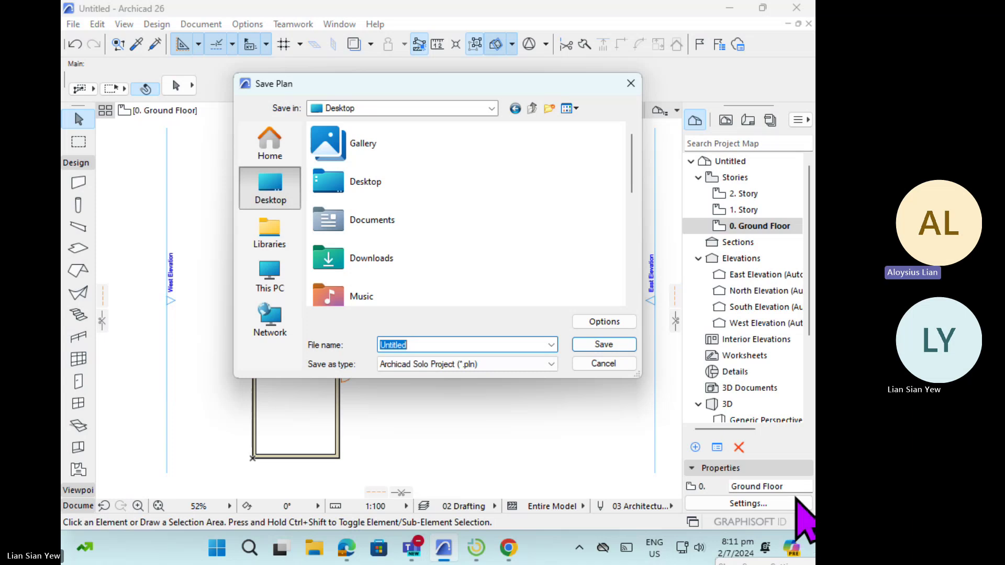
type("240")
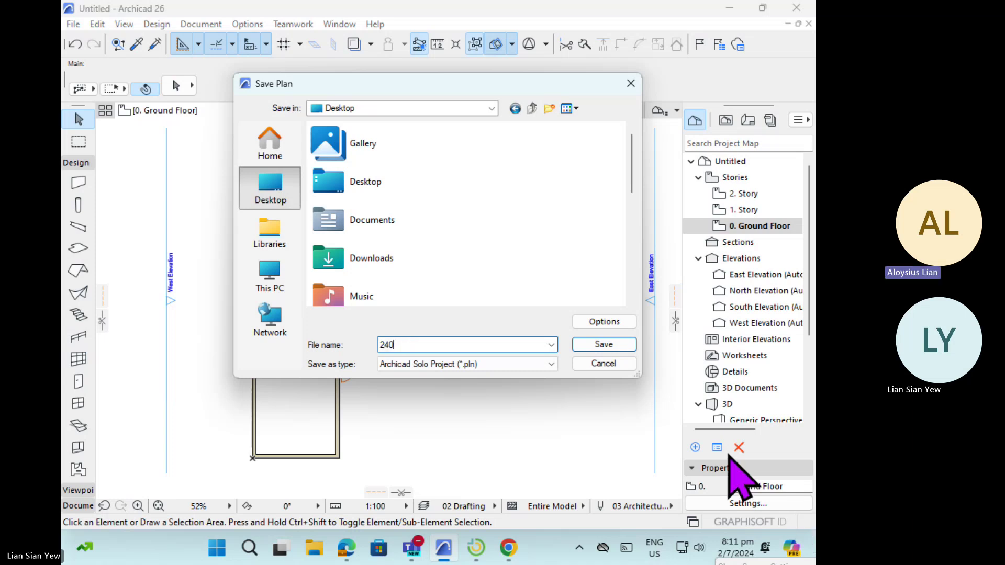
type("702")
key("Return")
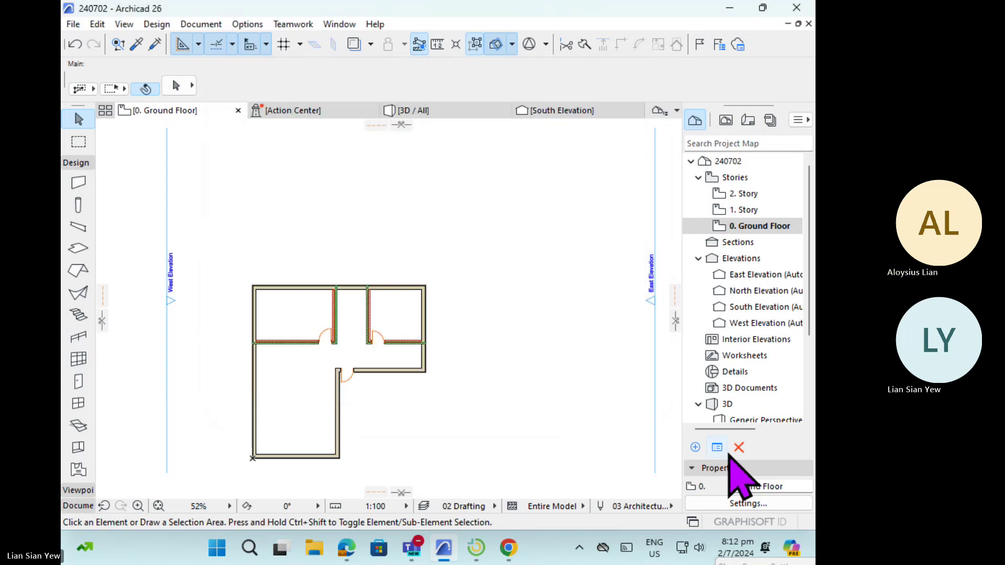